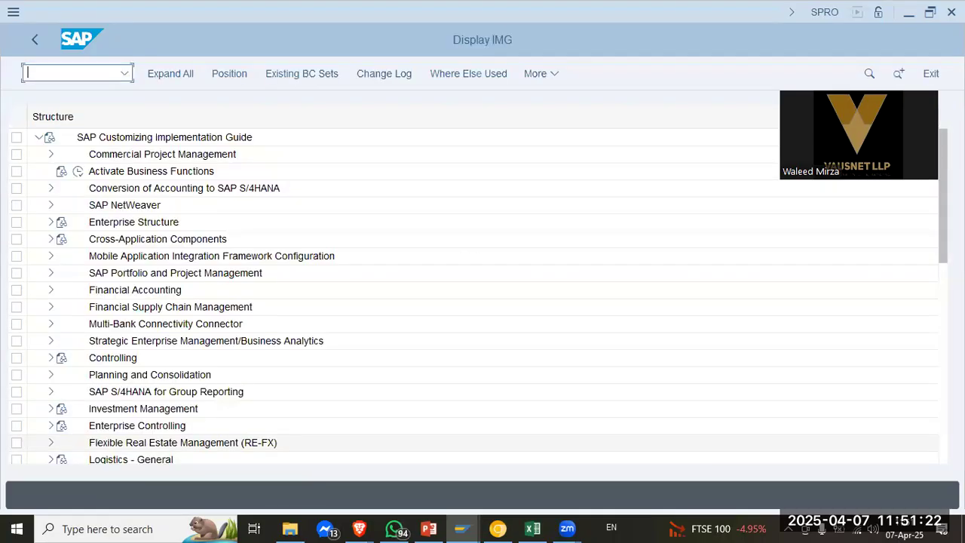
Expand Personnel Administration and its Personal Data node in the implementation guide
{"action": "scroll", "coordinate": [269, 360], "scroll_direction": "down", "scroll_amount": 10}
{"action": "left_click", "coordinate": [51, 291]}
{"action": "left_click", "coordinate": [63, 274]}
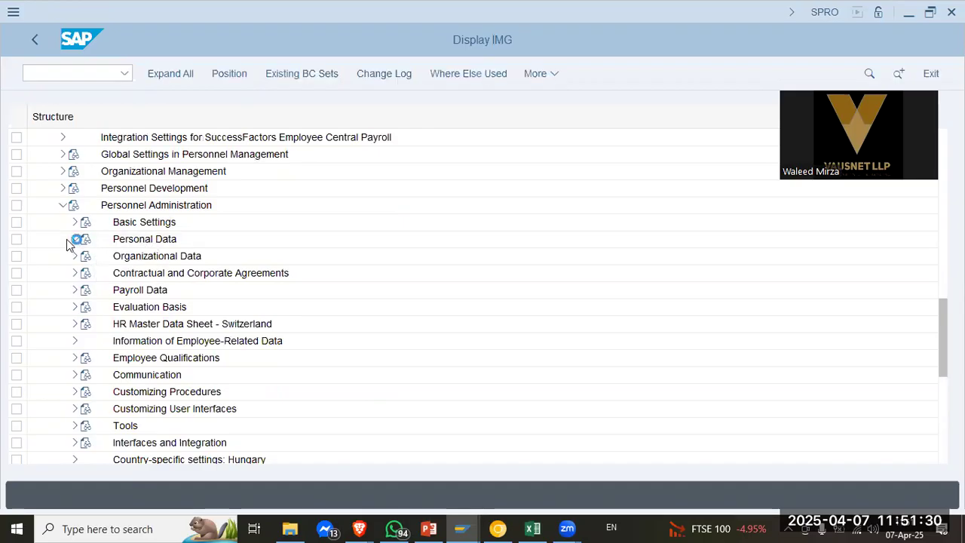
{"action": "left_click", "coordinate": [73, 239]}
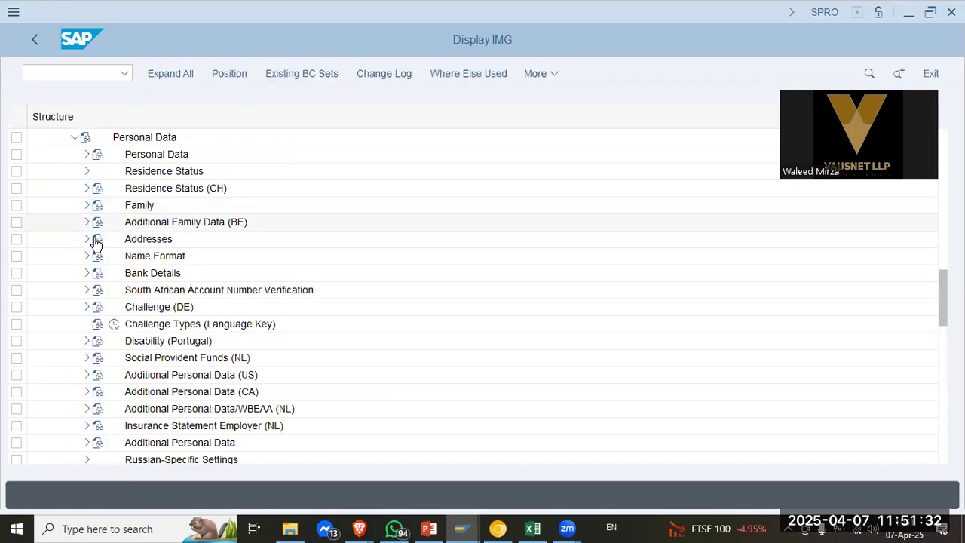
{"action": "left_click", "coordinate": [87, 239]}
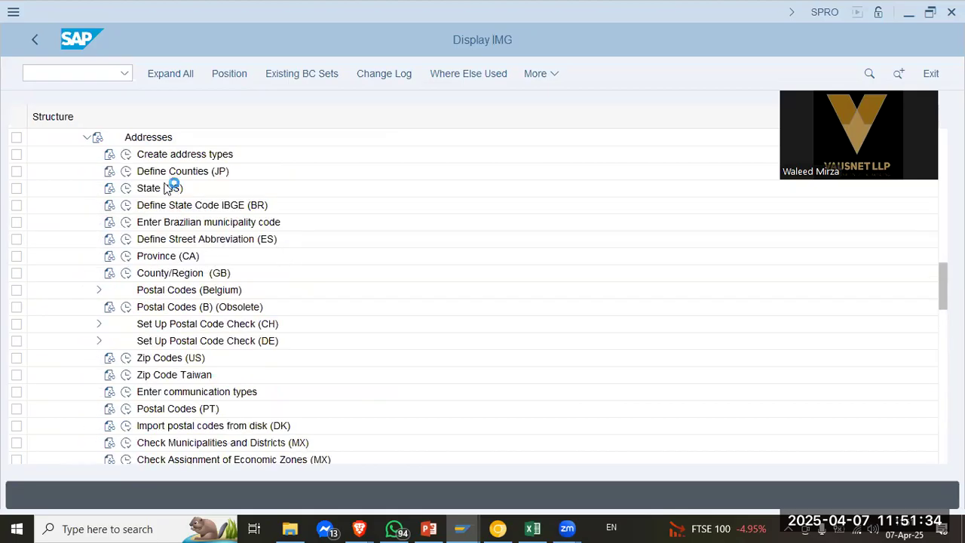
{"action": "left_click", "coordinate": [133, 155]}
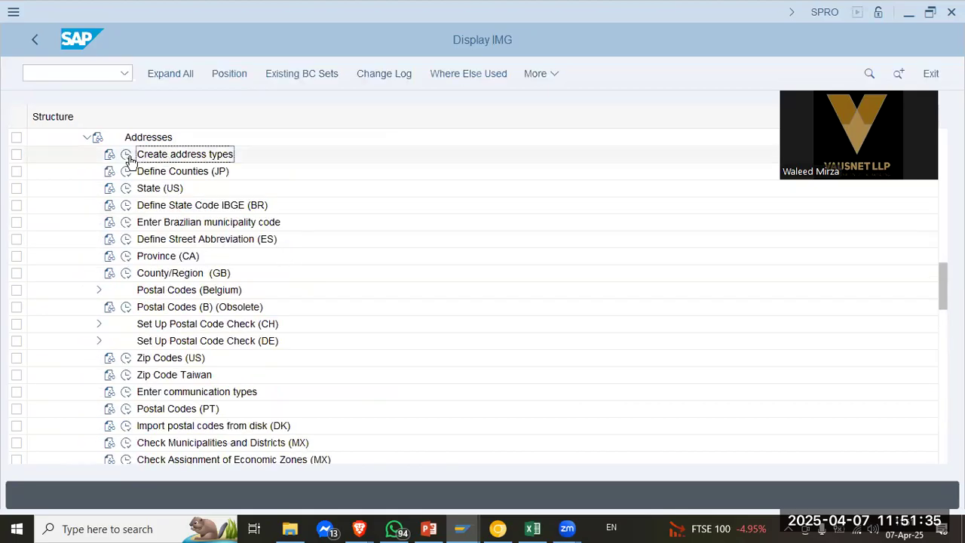
{"action": "left_click", "coordinate": [87, 136]}
Expand Bank Details under Personal Data and open the Create bank connection types activity
{"action": "scroll", "coordinate": [71, 233], "scroll_direction": "up", "scroll_amount": 3}
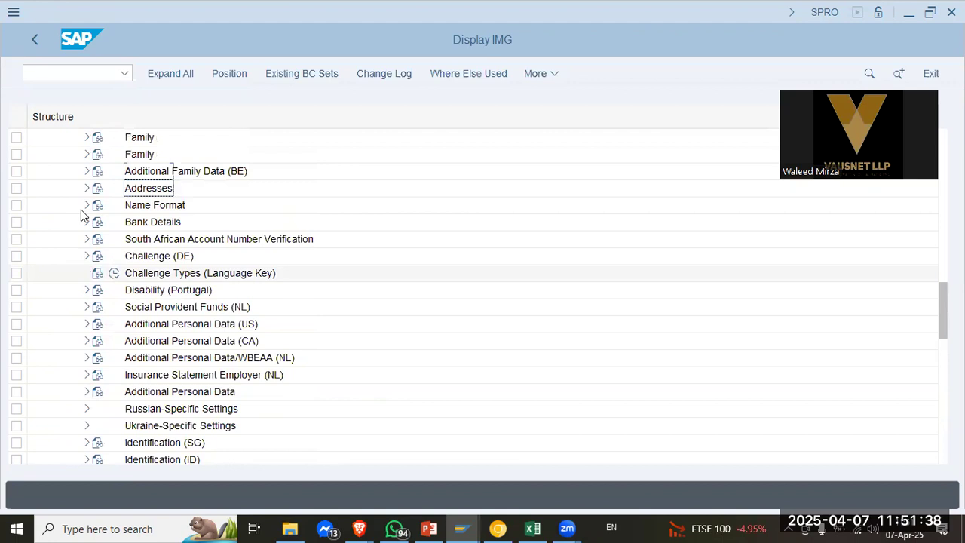
{"action": "left_click", "coordinate": [87, 257]}
{"action": "left_click", "coordinate": [187, 290]}
{"action": "left_click", "coordinate": [166, 309]}
{"action": "left_click", "coordinate": [126, 275]}
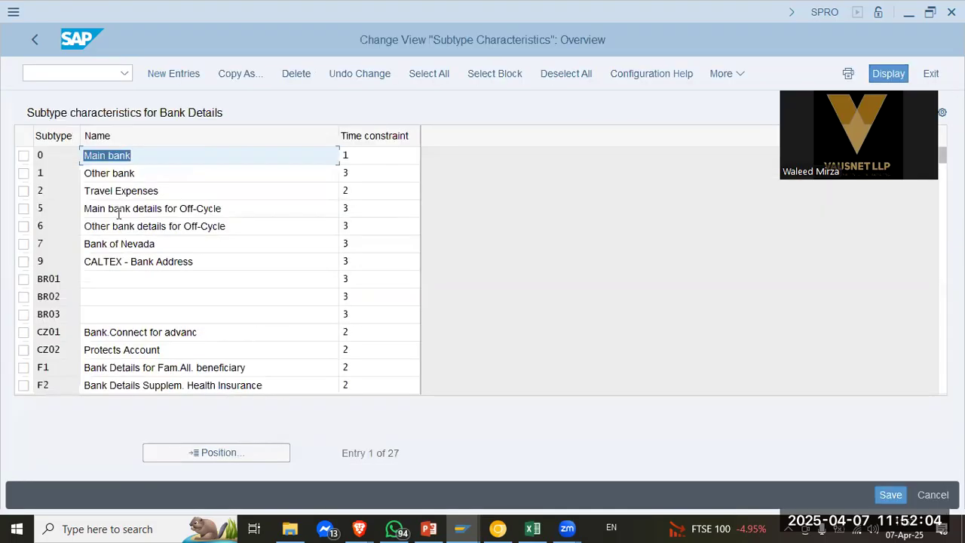
Examine the names and time constraints of the Bank Details subtypes through the end of the list, and return to the implementation guide
{"action": "left_click", "coordinate": [118, 211]}
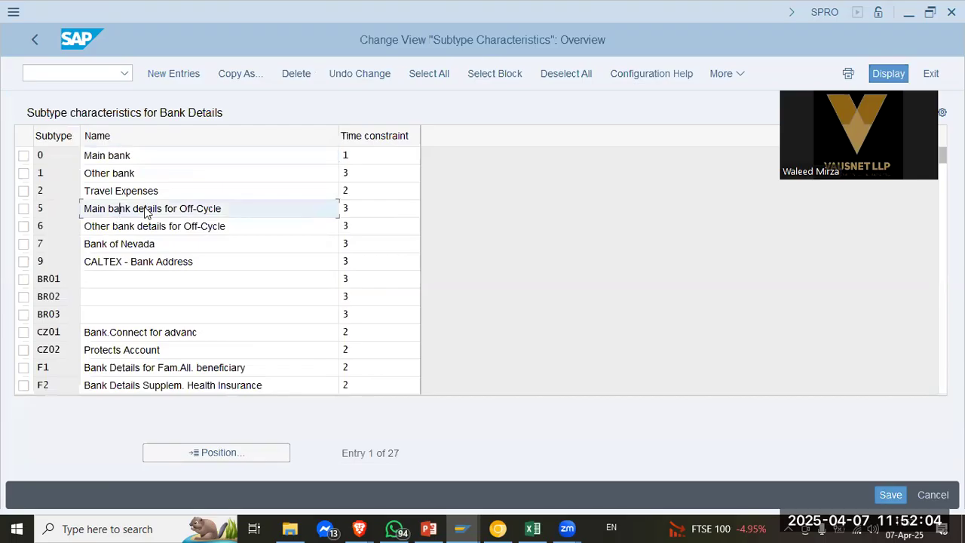
{"action": "left_click_drag", "start_coordinate": [112, 350], "coordinate": [228, 351]}
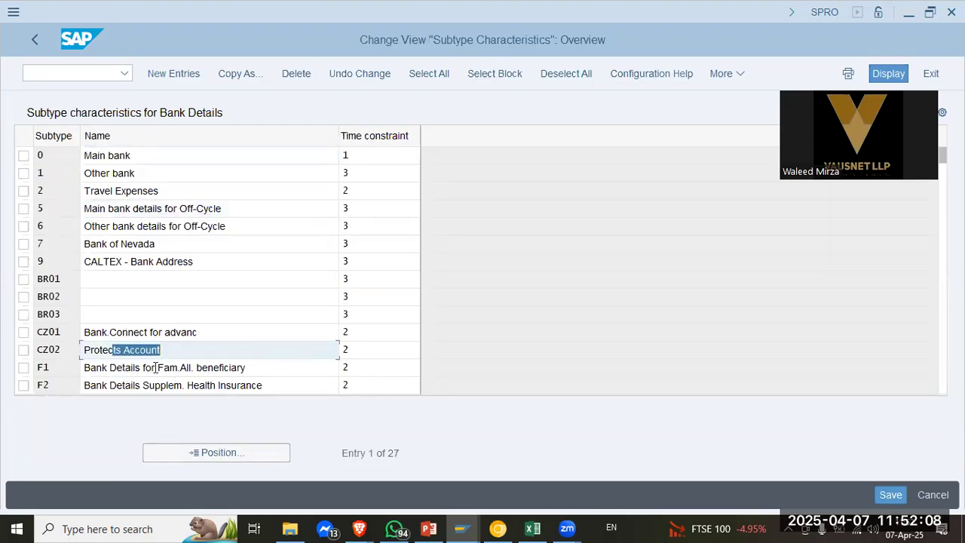
{"action": "left_click_drag", "start_coordinate": [120, 367], "coordinate": [278, 363]}
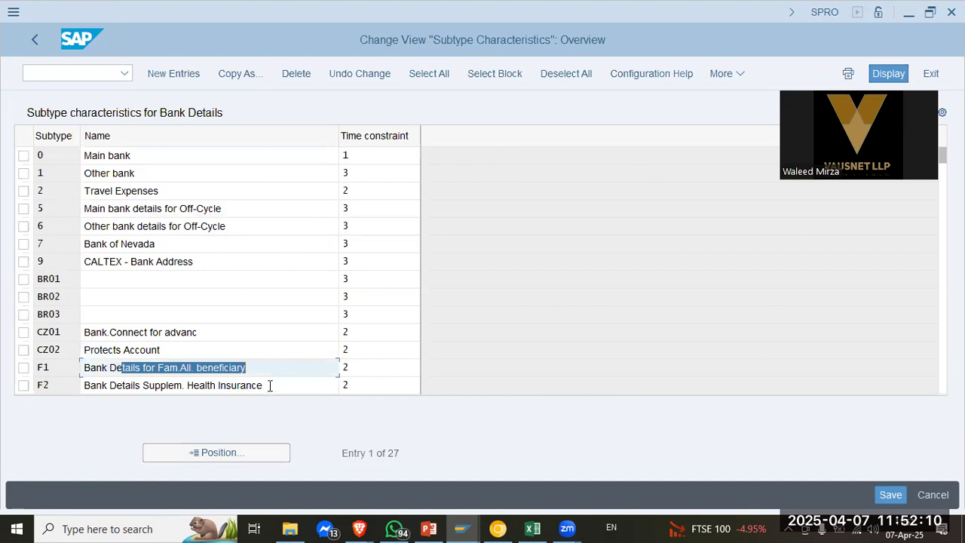
{"action": "left_click", "coordinate": [269, 385]}
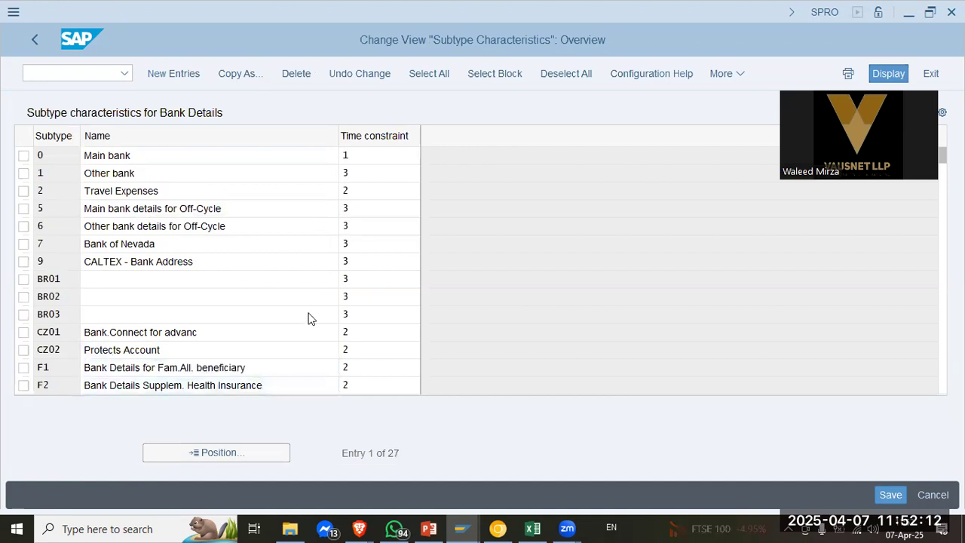
{"action": "key", "text": "Page_Down"}
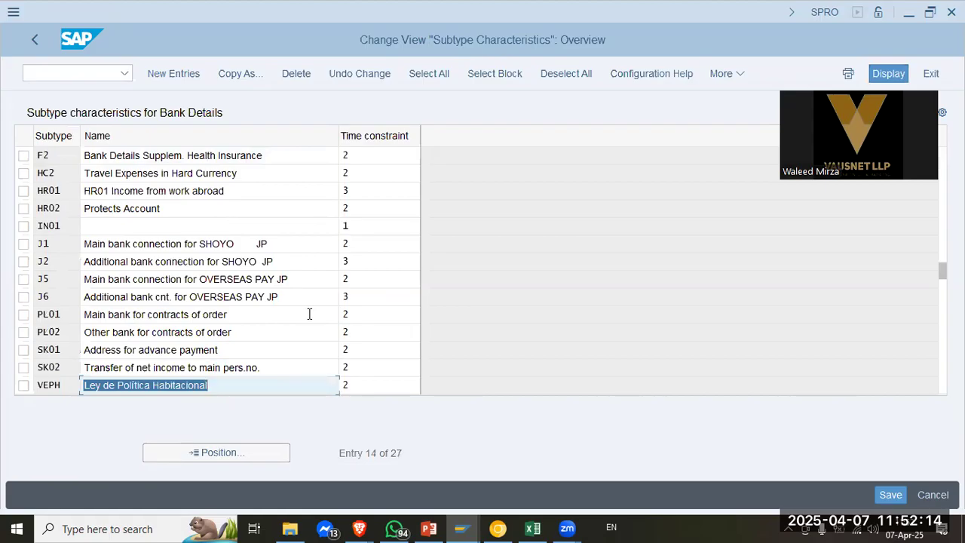
{"action": "left_click", "coordinate": [233, 316]}
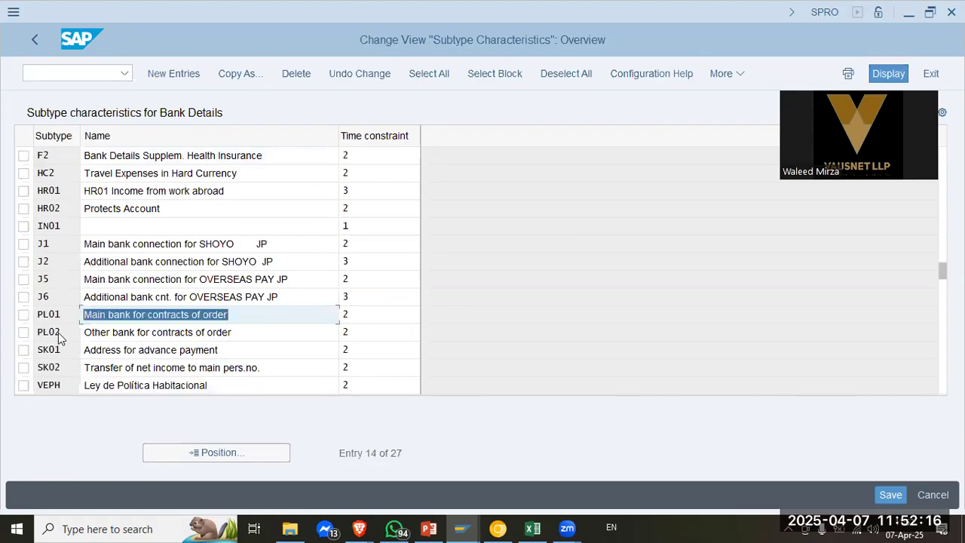
{"action": "left_click", "coordinate": [245, 350]}
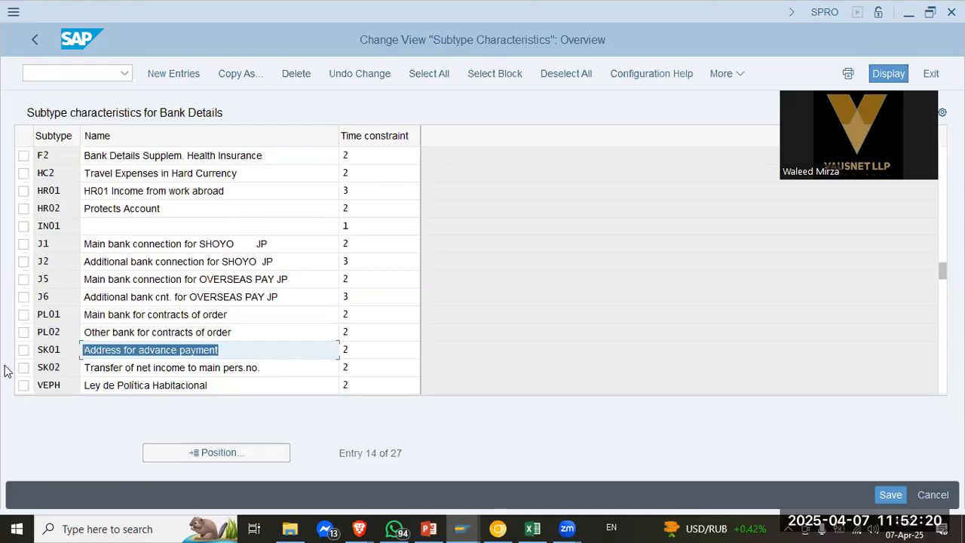
{"action": "left_click_drag", "start_coordinate": [269, 368], "coordinate": [5, 371]}
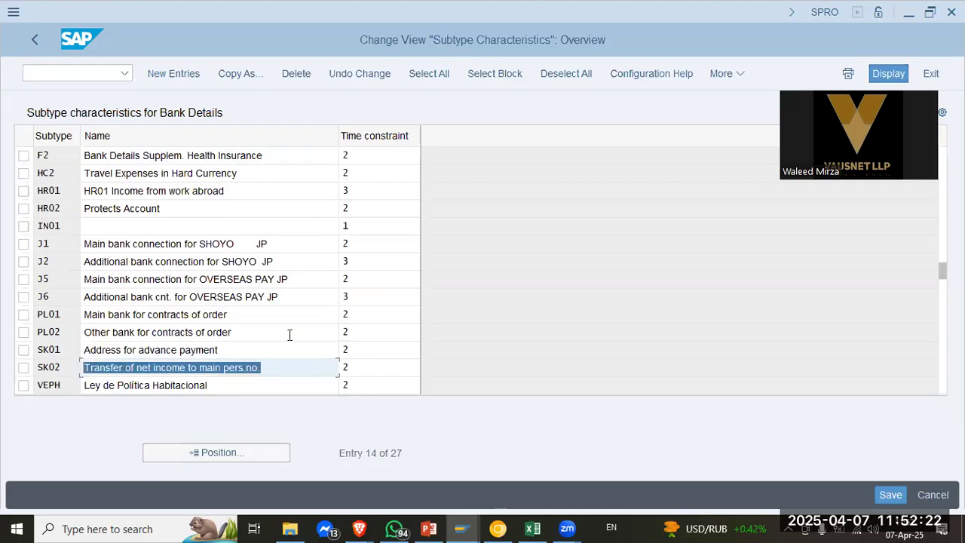
{"action": "left_click", "coordinate": [290, 336]}
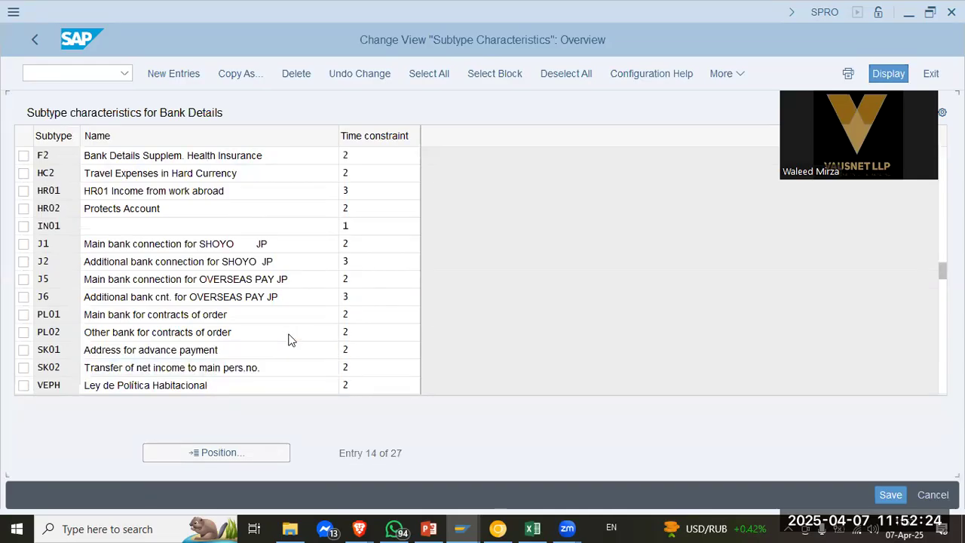
{"action": "scroll", "coordinate": [292, 340], "scroll_direction": "down", "scroll_amount": 5}
{"action": "left_click", "coordinate": [380, 160]}
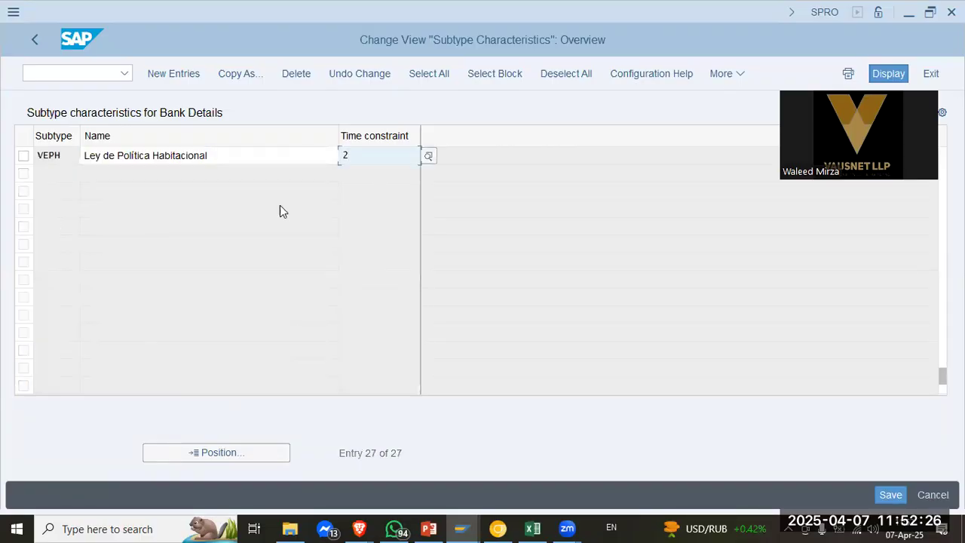
{"action": "left_click", "coordinate": [35, 44]}
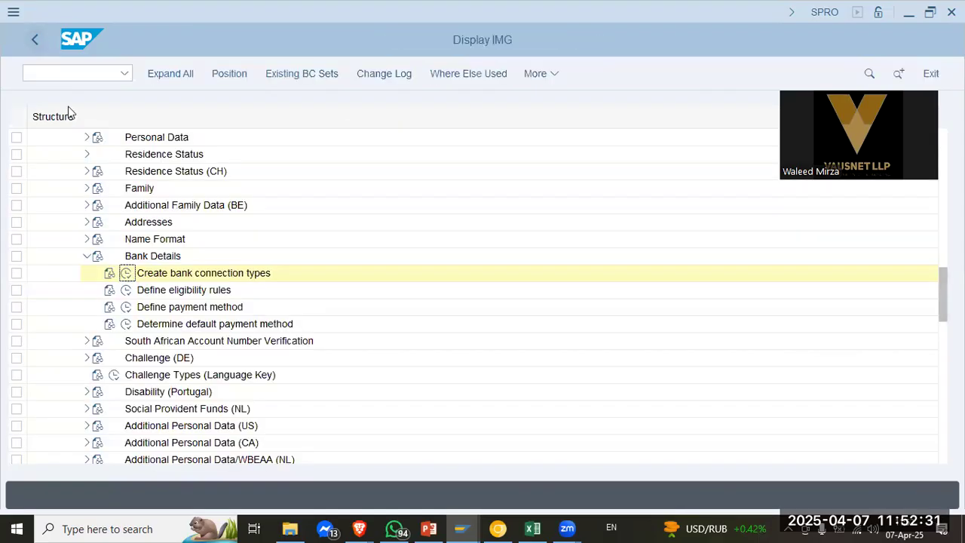
Open the Define payment method activity and display the payment methods in company code, down to company code 0003
{"action": "left_click", "coordinate": [126, 307]}
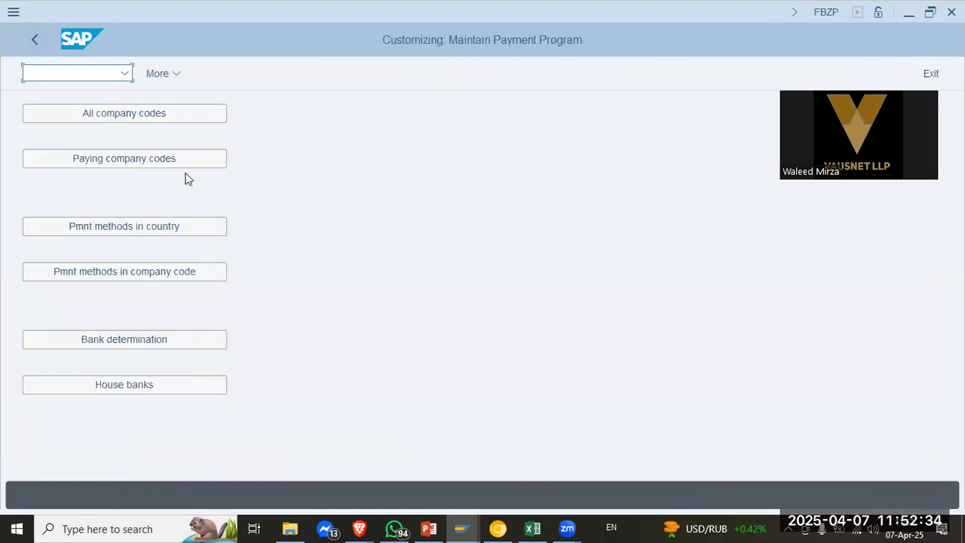
{"action": "left_click", "coordinate": [152, 272]}
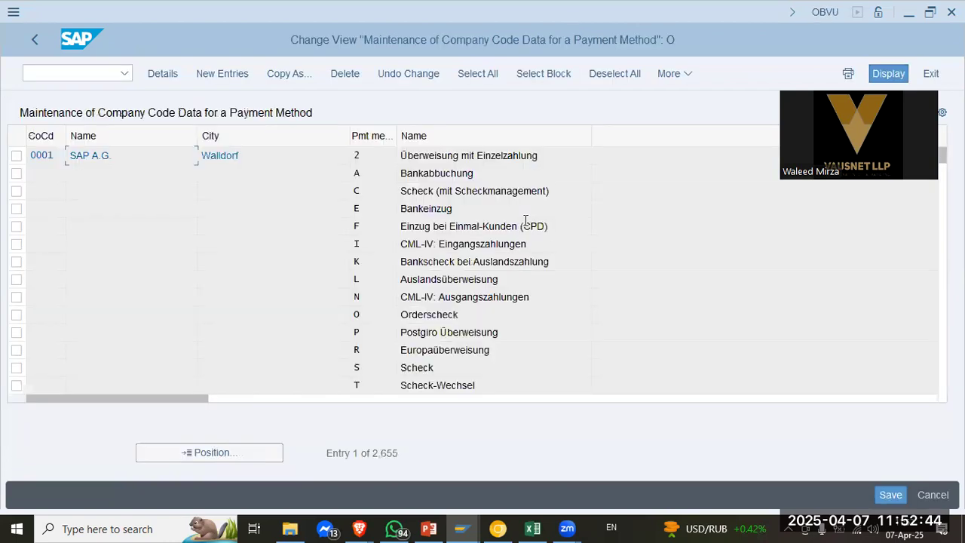
{"action": "left_click", "coordinate": [457, 246]}
{"action": "scroll", "coordinate": [456, 247], "scroll_direction": "down", "scroll_amount": 5}
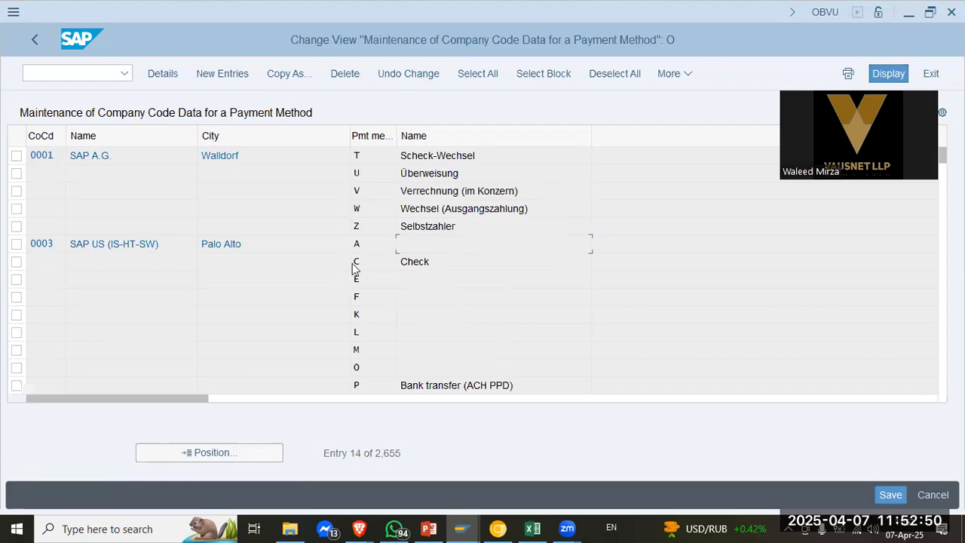
Select payment methods C (Check), P (ACH PPD) and T (ACH CTX) of company code 0003 and start copying them
{"action": "left_click", "coordinate": [17, 262]}
{"action": "left_click", "coordinate": [16, 386]}
{"action": "scroll", "coordinate": [161, 262], "scroll_direction": "down", "scroll_amount": 1}
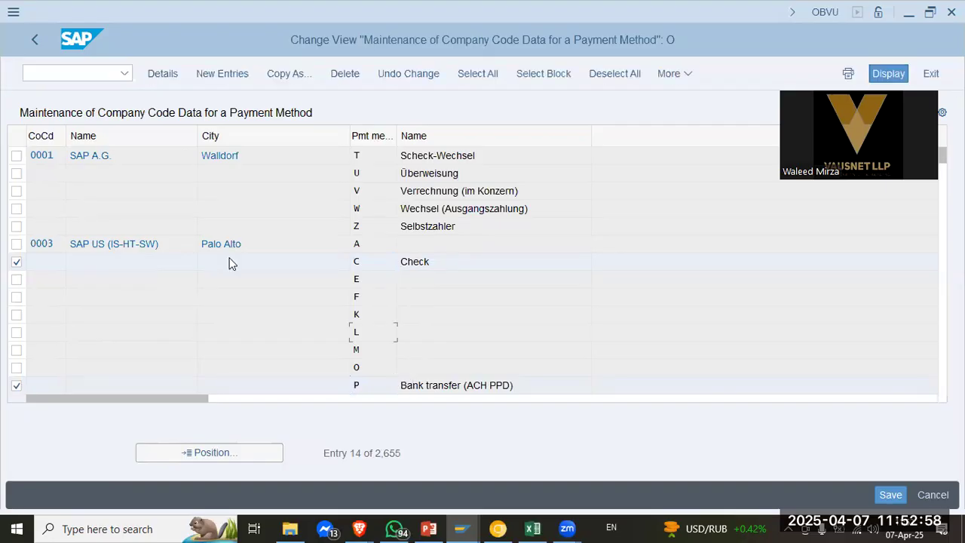
{"action": "left_click", "coordinate": [17, 385]}
{"action": "scroll", "coordinate": [193, 270], "scroll_direction": "down", "scroll_amount": 1}
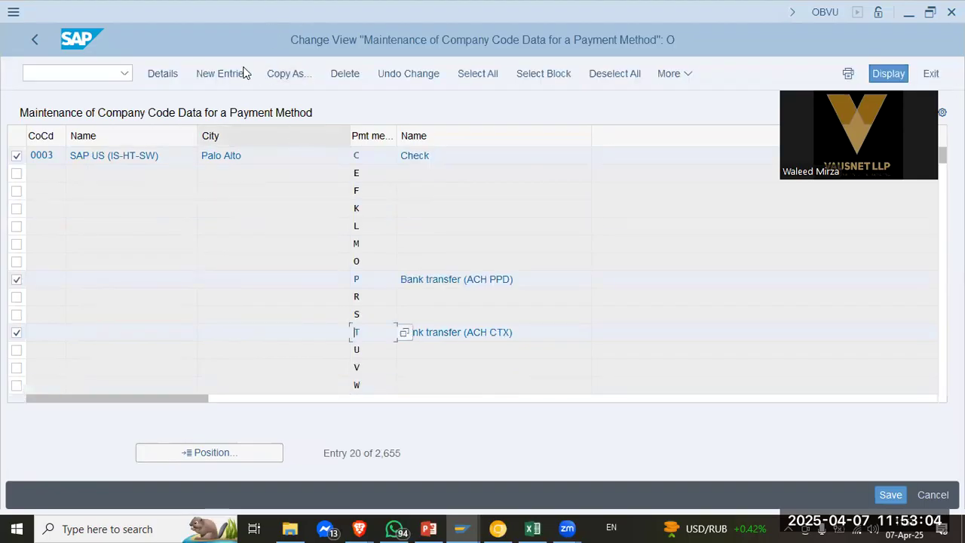
{"action": "left_click", "coordinate": [302, 73]}
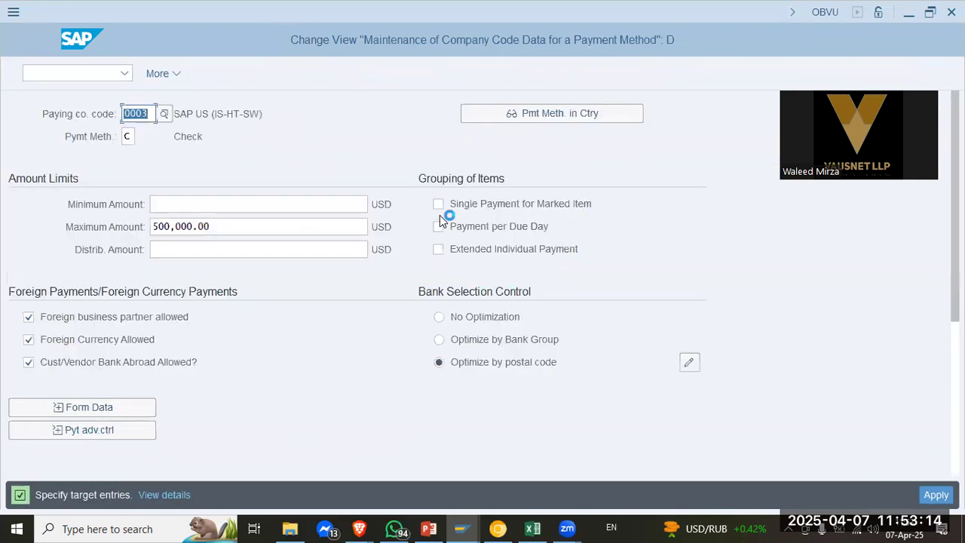
Set the paying company code to CLTX for the copy of payment method C
{"action": "left_click", "coordinate": [315, 205]}
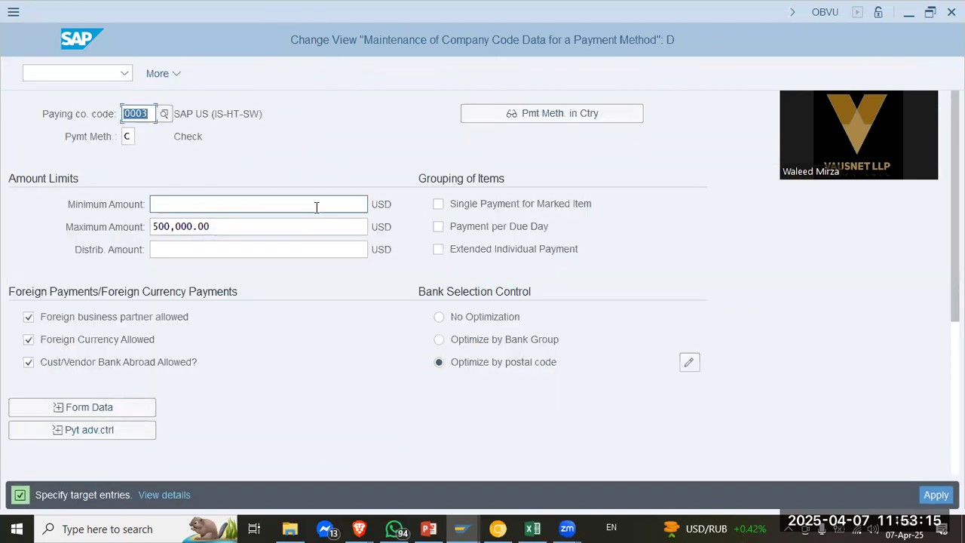
{"action": "double_click", "coordinate": [145, 112]}
{"action": "type", "text": "cltx"}
{"action": "key", "text": "Tab"}
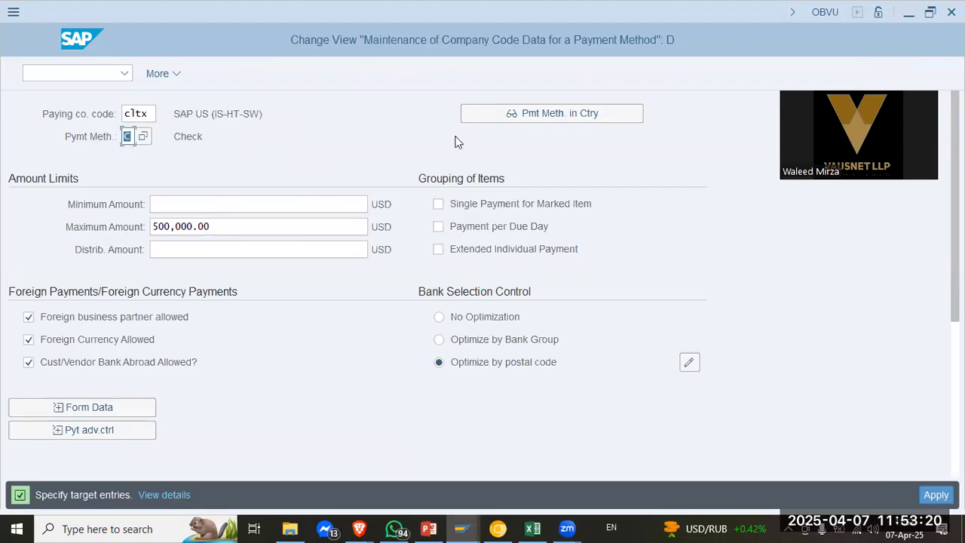
{"action": "left_click_drag", "start_coordinate": [224, 225], "coordinate": [121, 224]}
{"action": "left_click", "coordinate": [209, 205]}
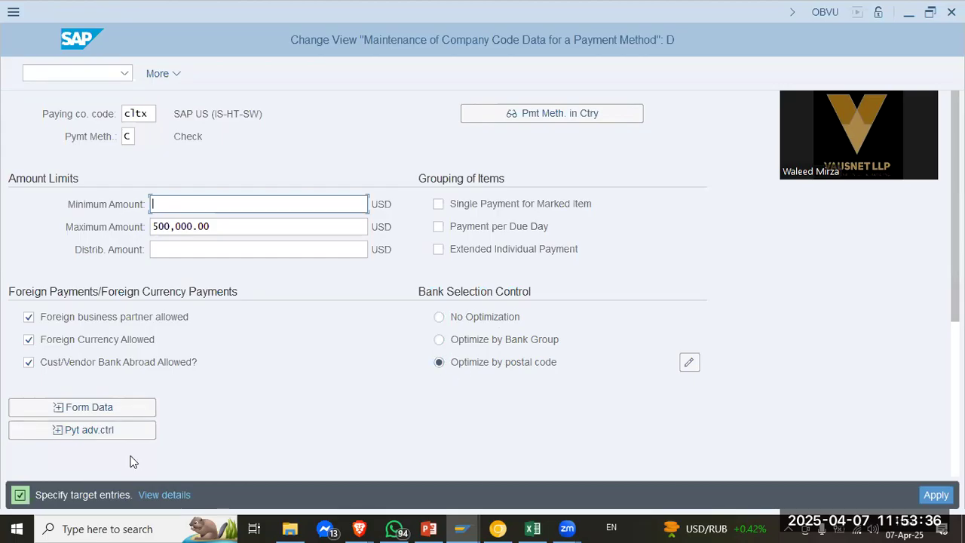
Expand the form data for payment method C, check the payment medium form, and apply the copied entry
{"action": "left_click", "coordinate": [58, 407]}
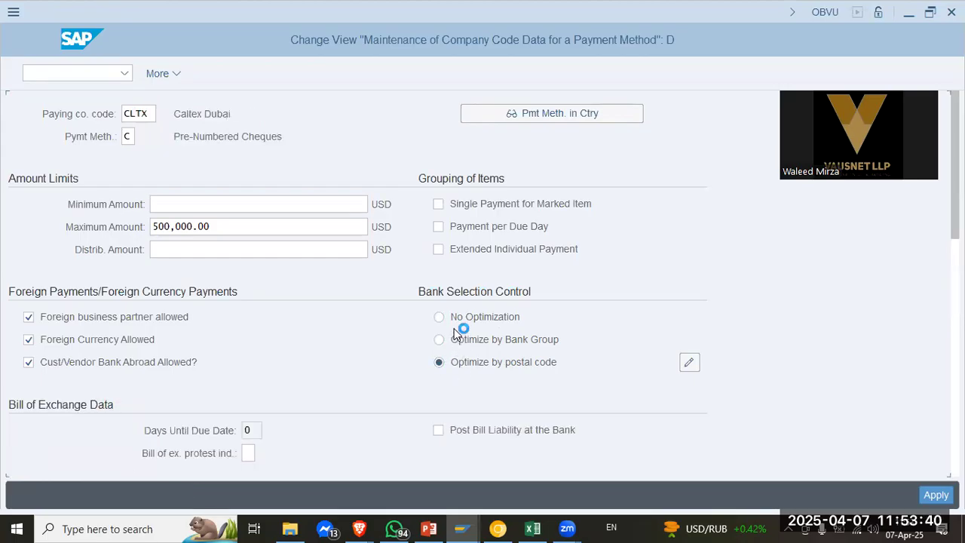
{"action": "scroll", "coordinate": [852, 315], "scroll_direction": "down", "scroll_amount": 2}
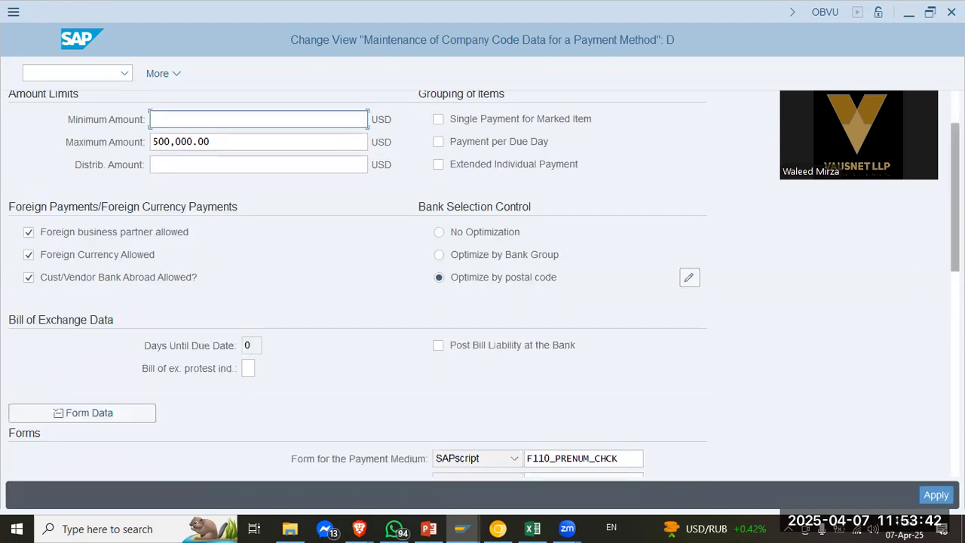
{"action": "scroll", "coordinate": [593, 375], "scroll_direction": "down", "scroll_amount": 2}
{"action": "scroll", "coordinate": [592, 374], "scroll_direction": "down", "scroll_amount": 2}
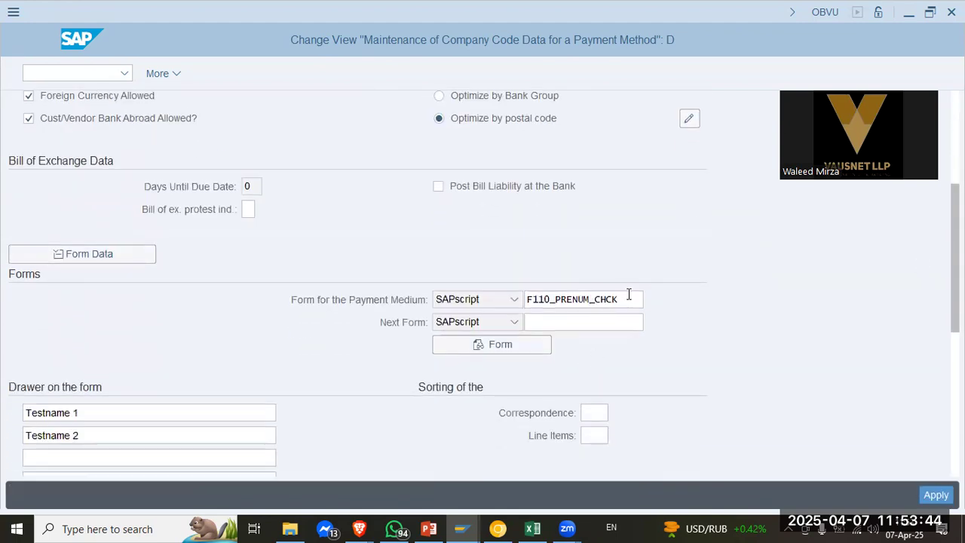
{"action": "left_click_drag", "start_coordinate": [625, 300], "coordinate": [345, 293]}
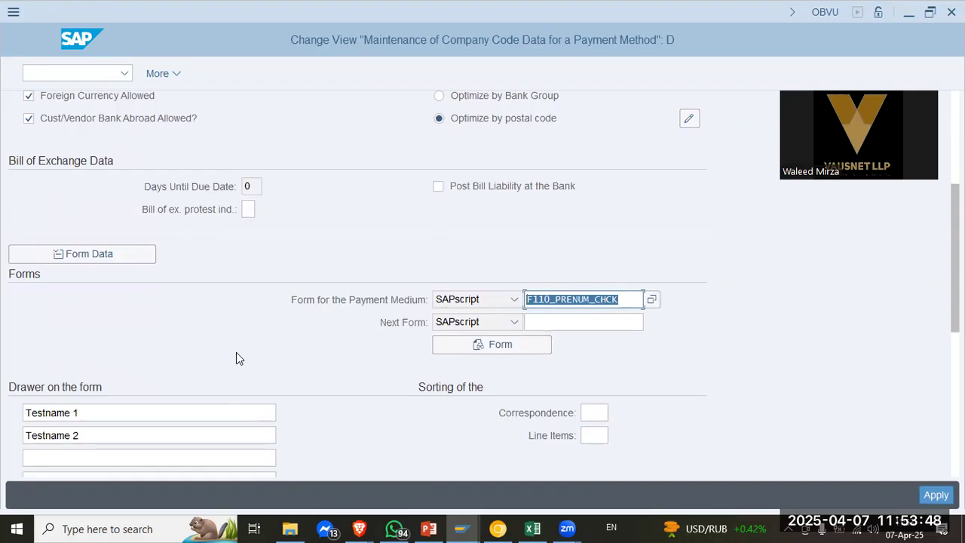
{"action": "scroll", "coordinate": [236, 358], "scroll_direction": "up", "scroll_amount": 6}
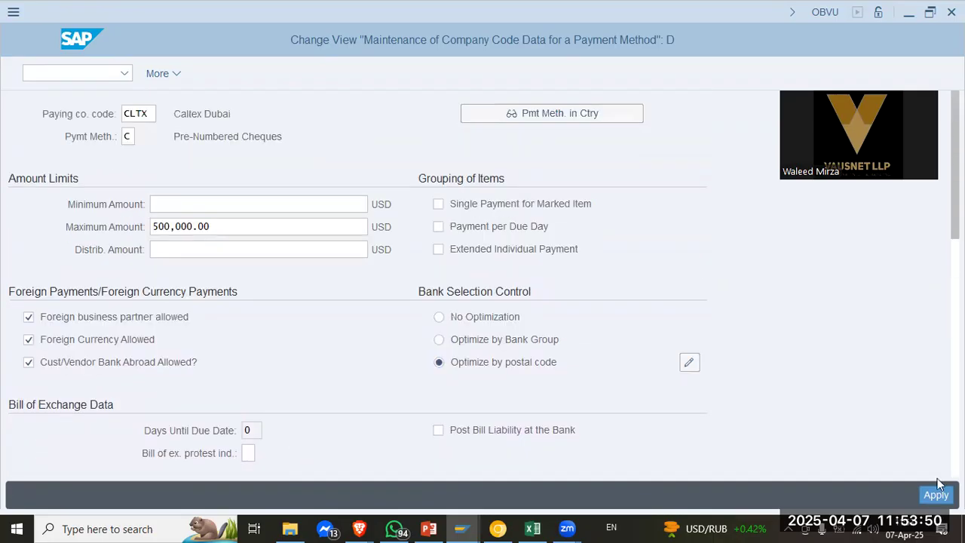
{"action": "left_click", "coordinate": [936, 494]}
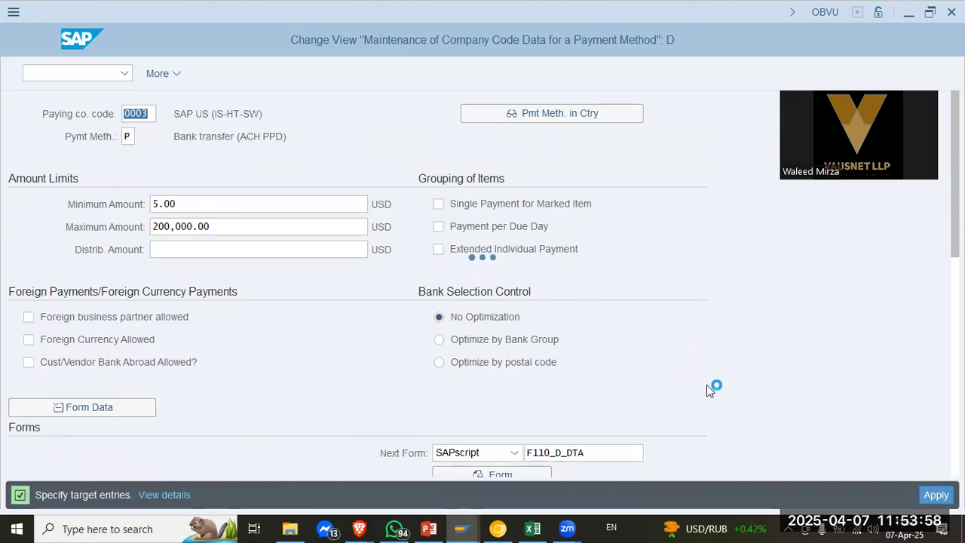
Try to copy payment methods P and T to paying company code CLTX, skipping each entry
{"action": "left_click", "coordinate": [937, 495]}
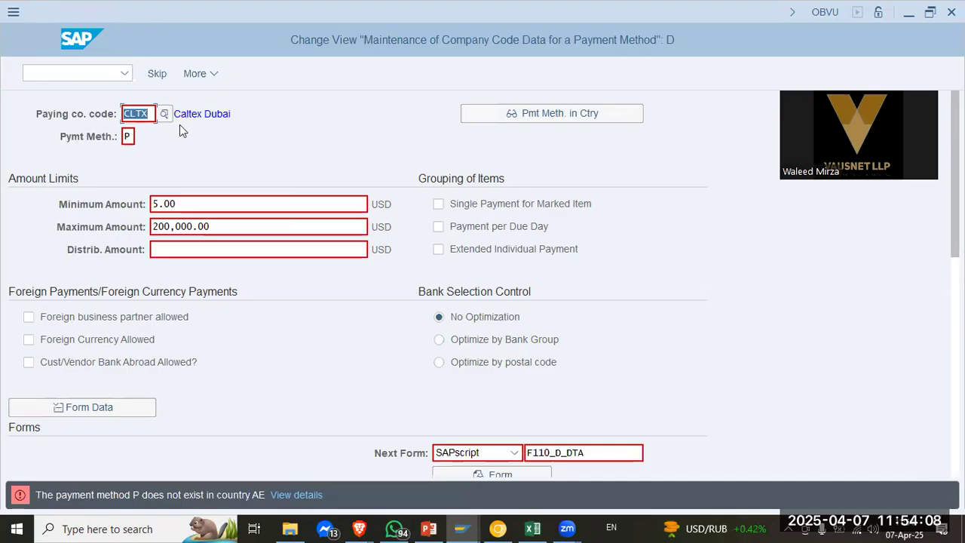
{"action": "left_click", "coordinate": [160, 79]}
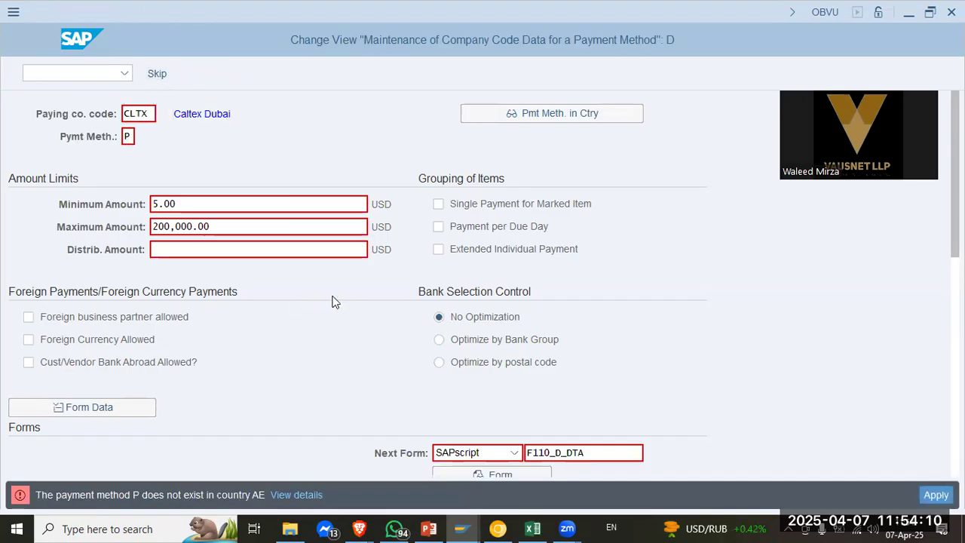
{"action": "type", "text": "cltx"}
{"action": "key", "text": "Return"}
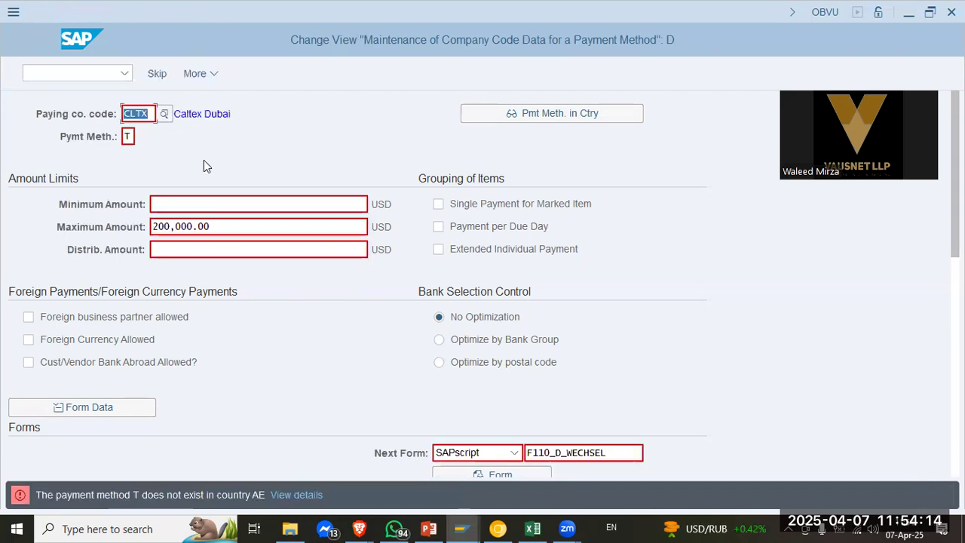
{"action": "left_click", "coordinate": [155, 76]}
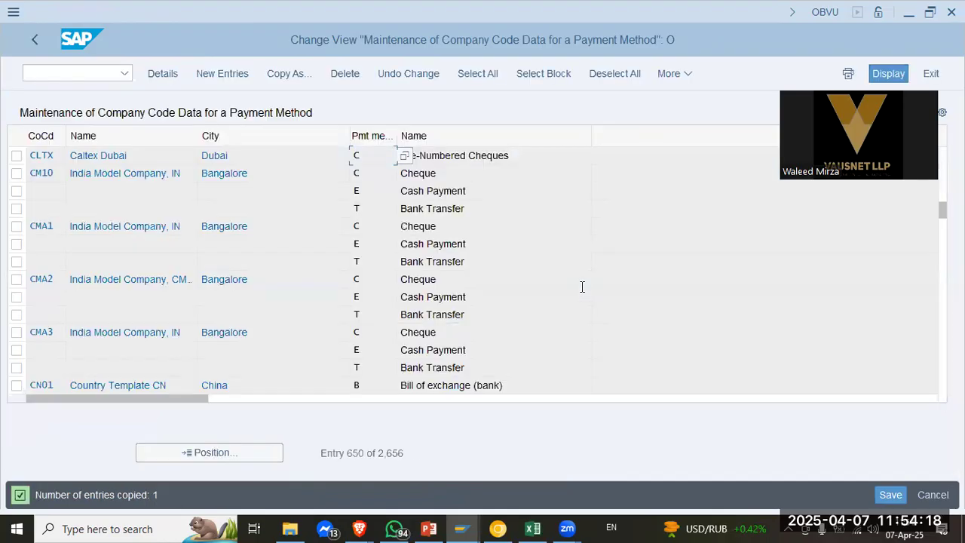
Save the copied payment method entry, consult slide 2 of the SAP HCM lecture in PowerPoint, and return to SAP's customizing request prompt
{"action": "left_click", "coordinate": [902, 496]}
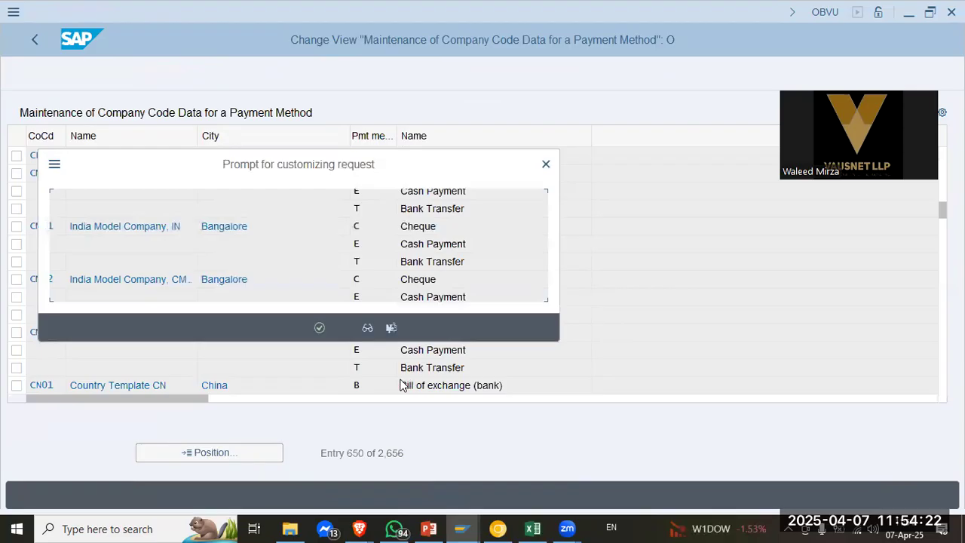
{"action": "left_click", "coordinate": [458, 326]}
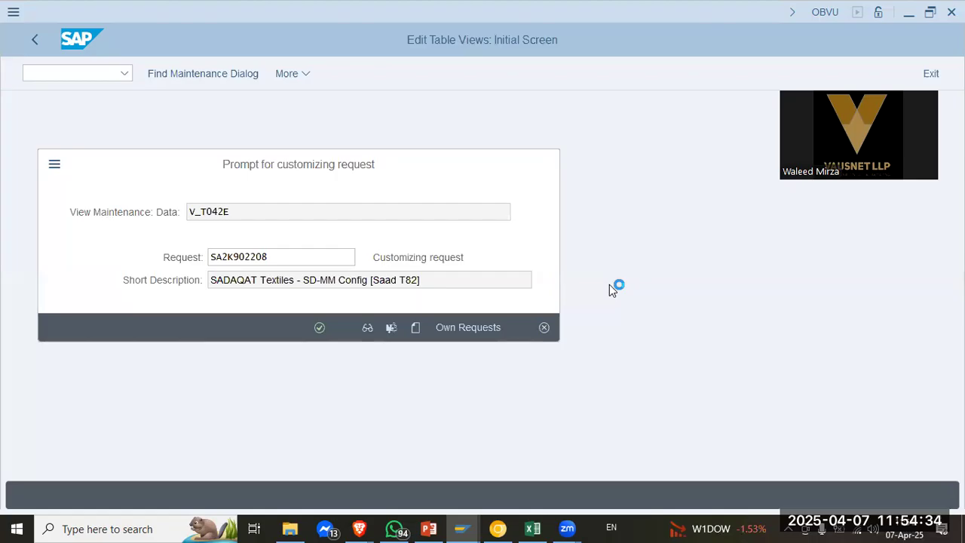
{"action": "left_click", "coordinate": [429, 529]}
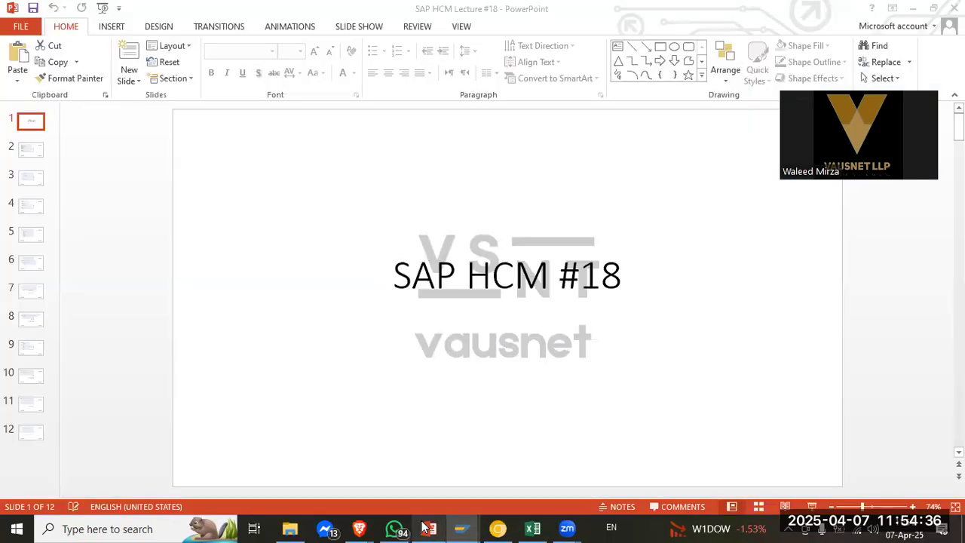
{"action": "left_click", "coordinate": [36, 150]}
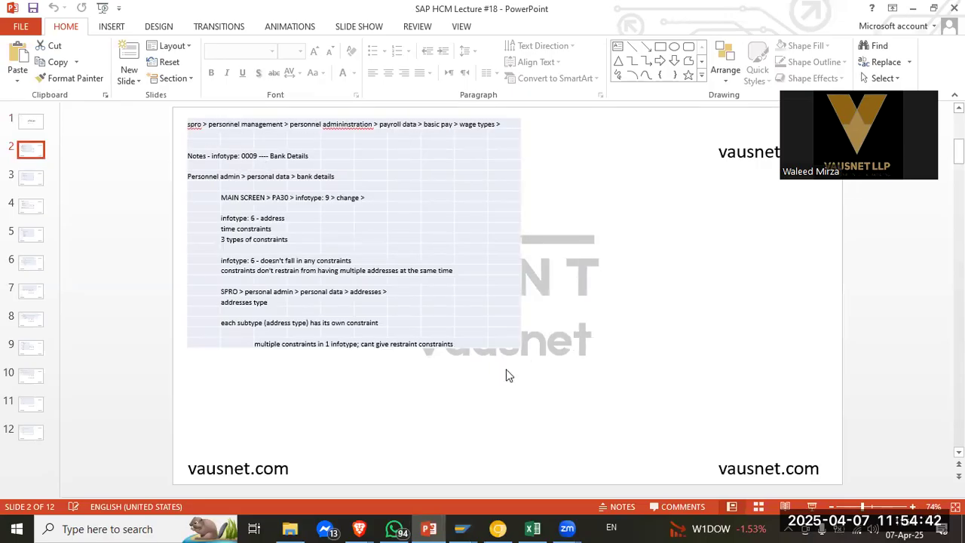
{"action": "key", "text": "alt+Tab"}
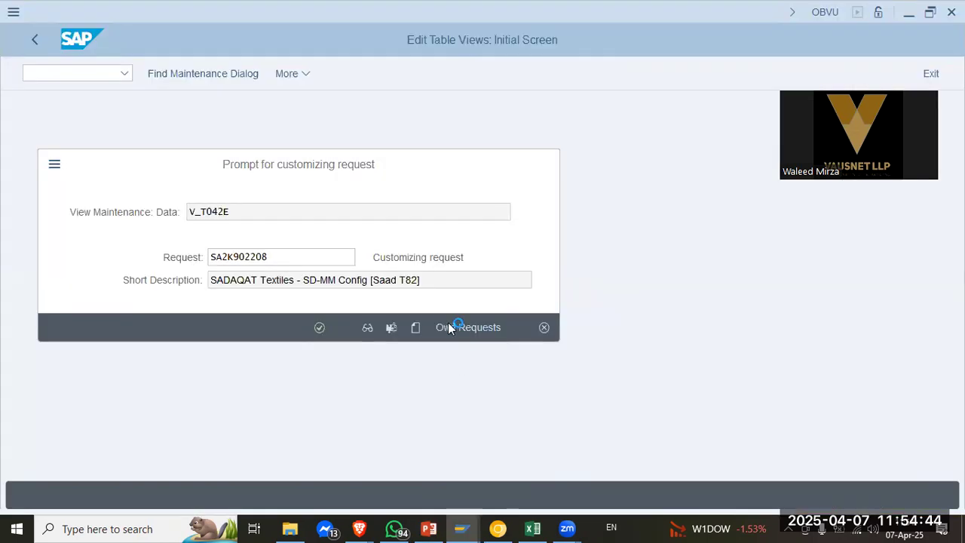
Search the own customizing requests for "calt" and save the entry under the CALTEX HCM Config request SA2K902202
{"action": "left_click", "coordinate": [451, 326]}
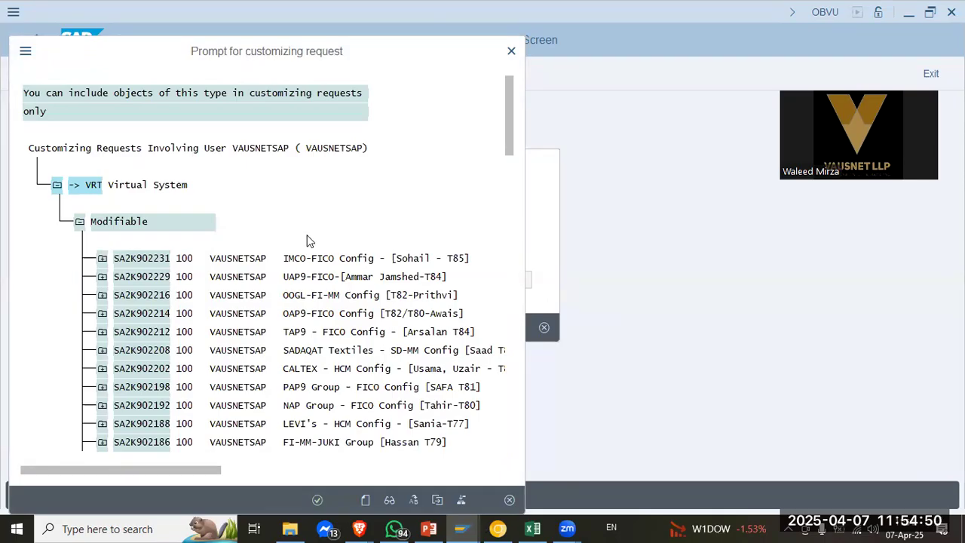
{"action": "key", "text": "ctrl+f"}
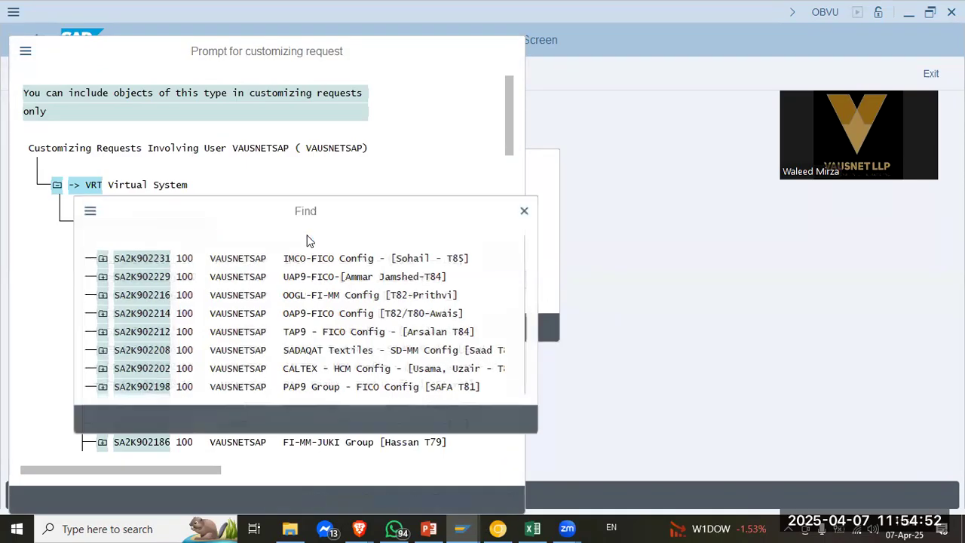
{"action": "type", "text": "calt"}
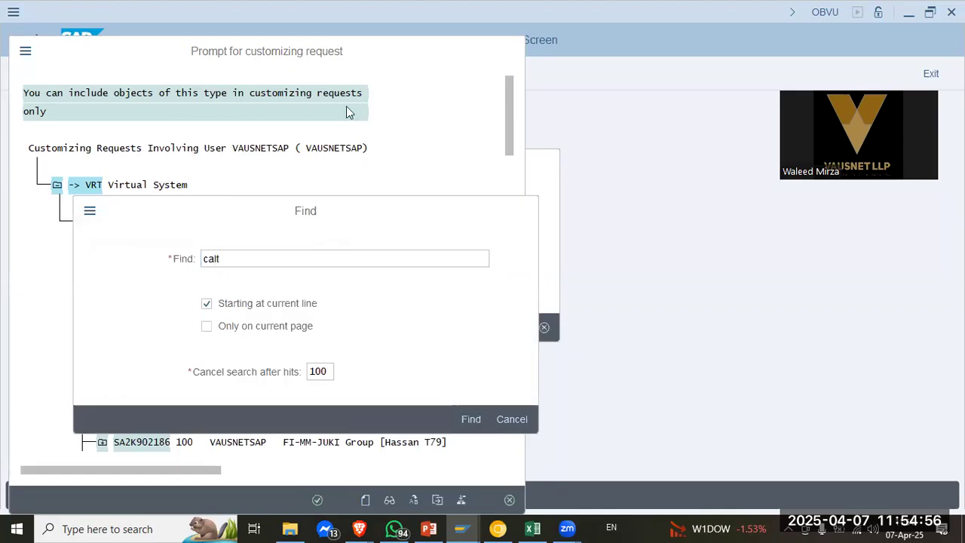
{"action": "key", "text": "Return"}
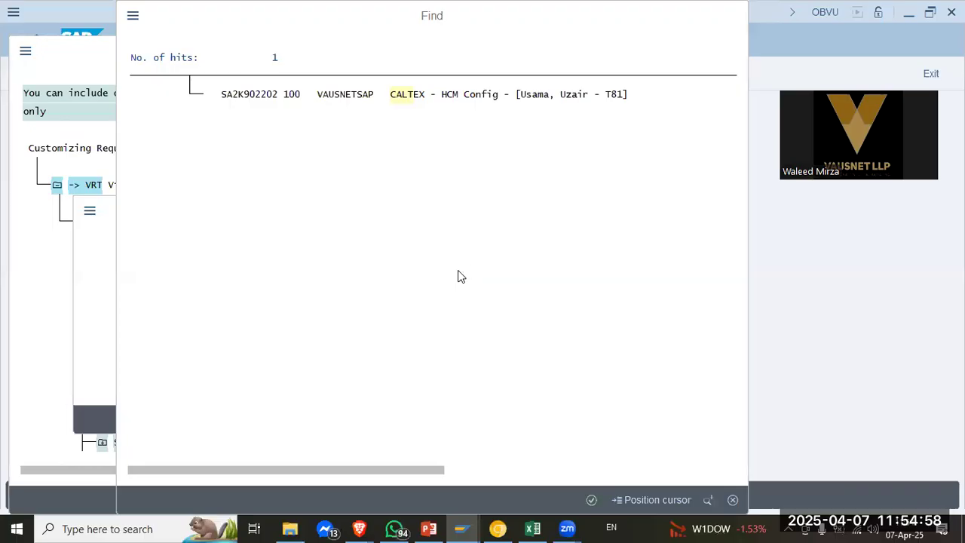
{"action": "key", "text": "Return"}
{"action": "double_click", "coordinate": [311, 368]}
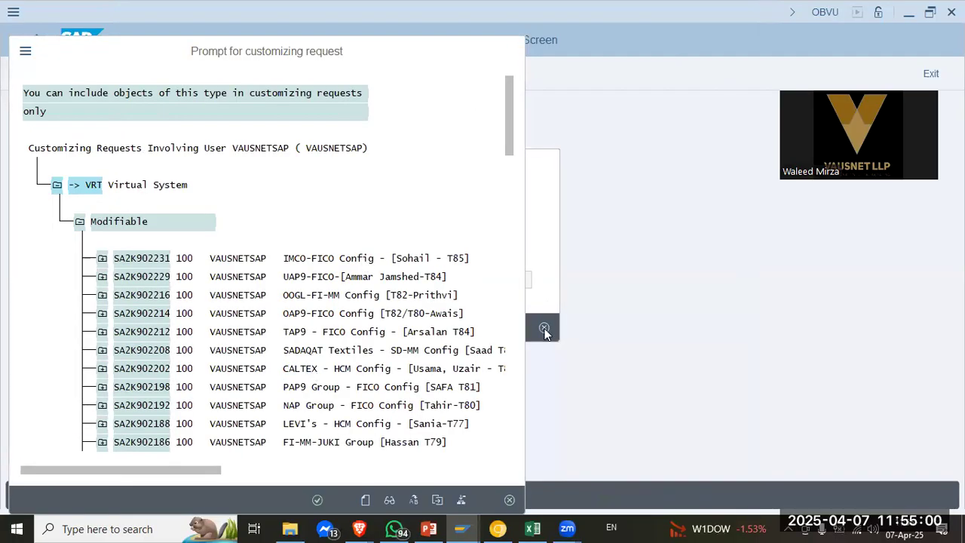
{"action": "left_click", "coordinate": [319, 329]}
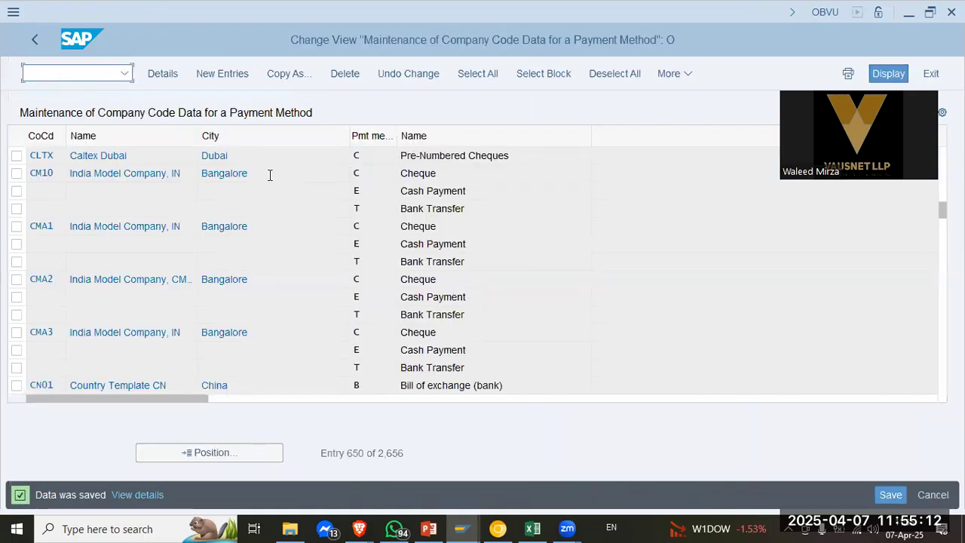
Leave the payment method maintenance, return to the IMG structure and collapse the Bank Details node
{"action": "left_click", "coordinate": [34, 37]}
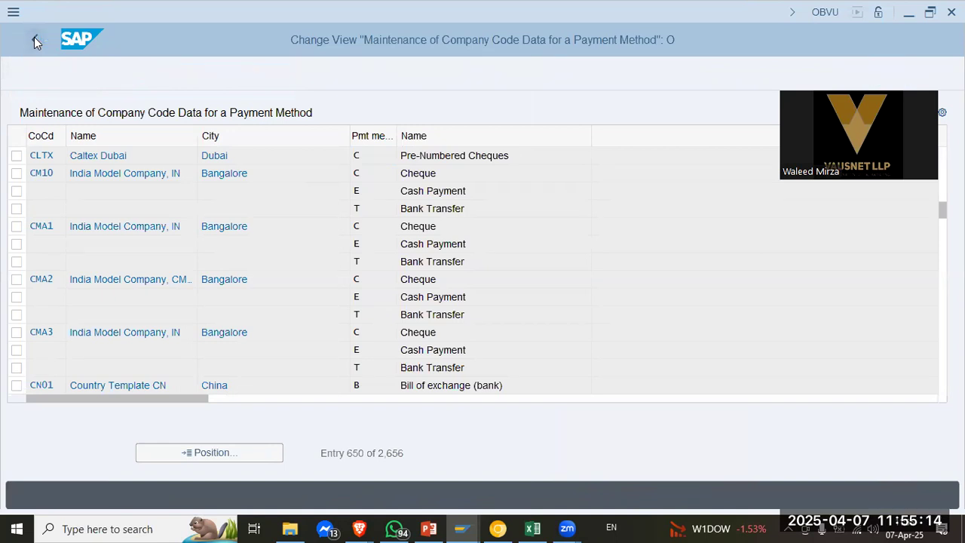
{"action": "left_click", "coordinate": [34, 39]}
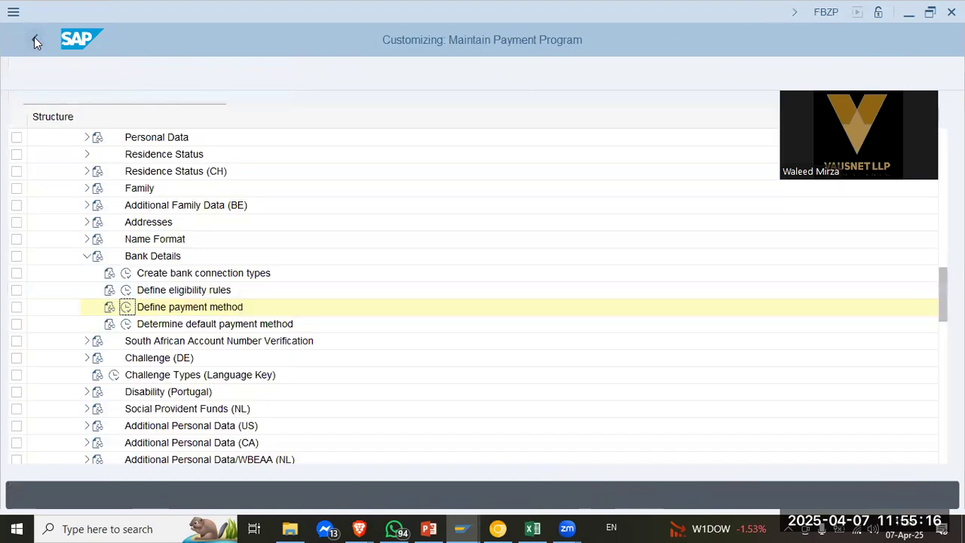
{"action": "left_click", "coordinate": [87, 256]}
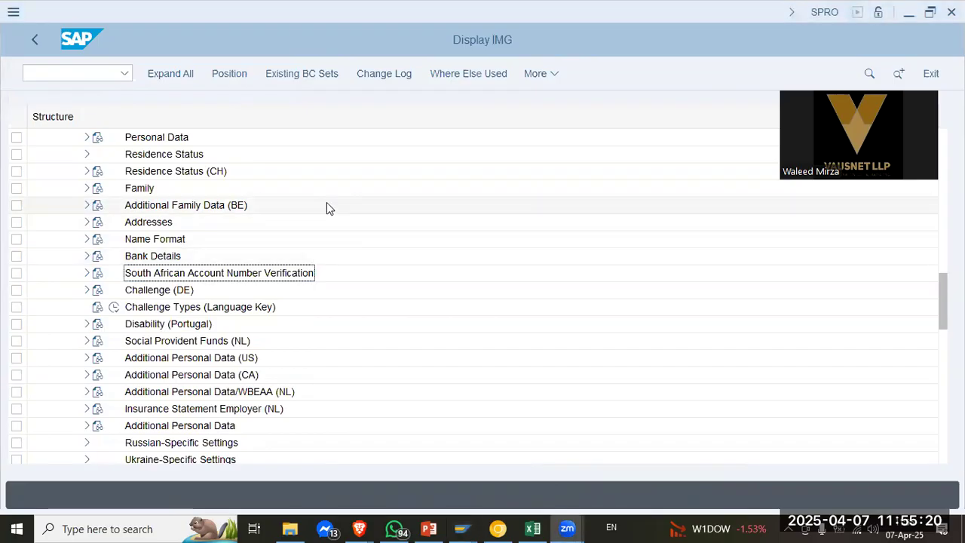
Check the configuration path on slide 2 in PowerPoint, and in SAP collapse Personal Data and expand Payroll Data down to Basic Pay
{"action": "key", "text": "alt+Tab"}
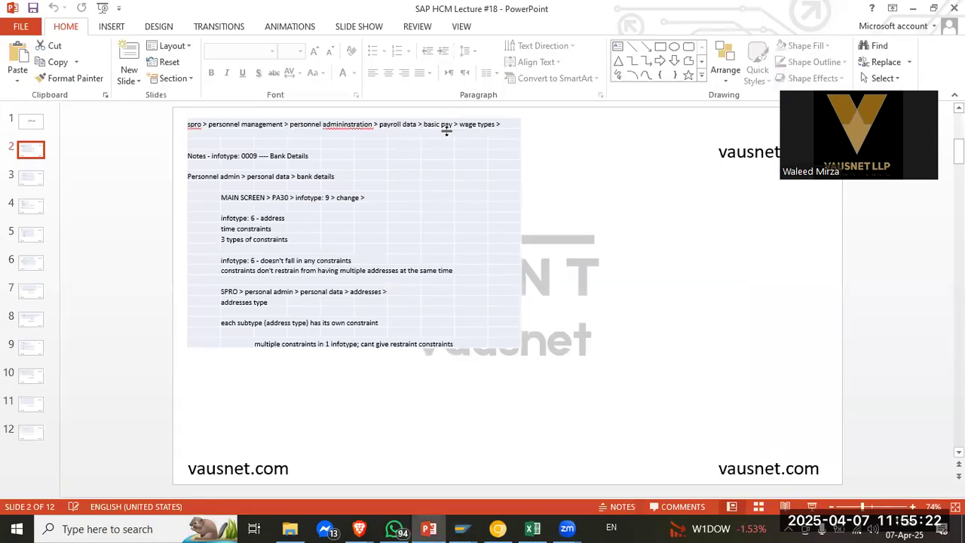
{"action": "left_click", "coordinate": [100, 264]}
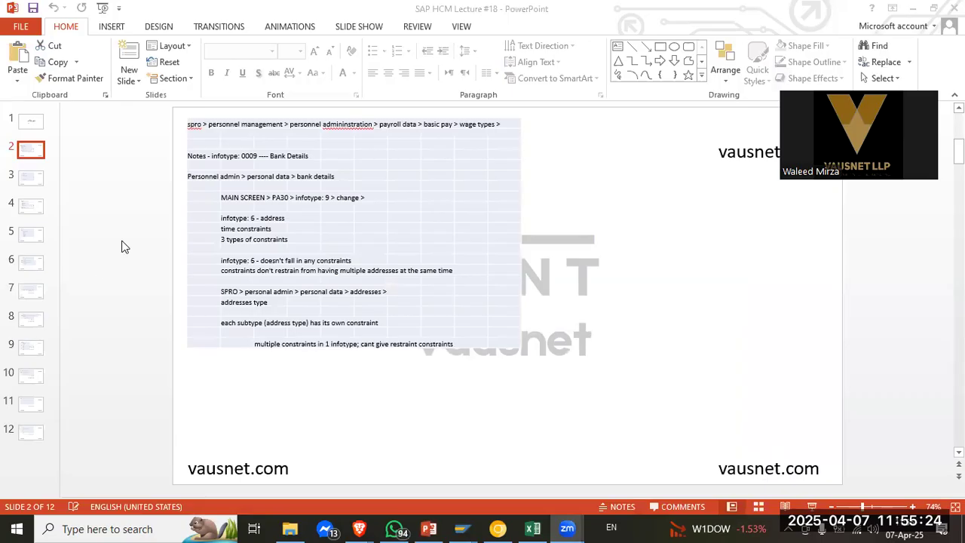
{"action": "key", "text": "alt+Tab"}
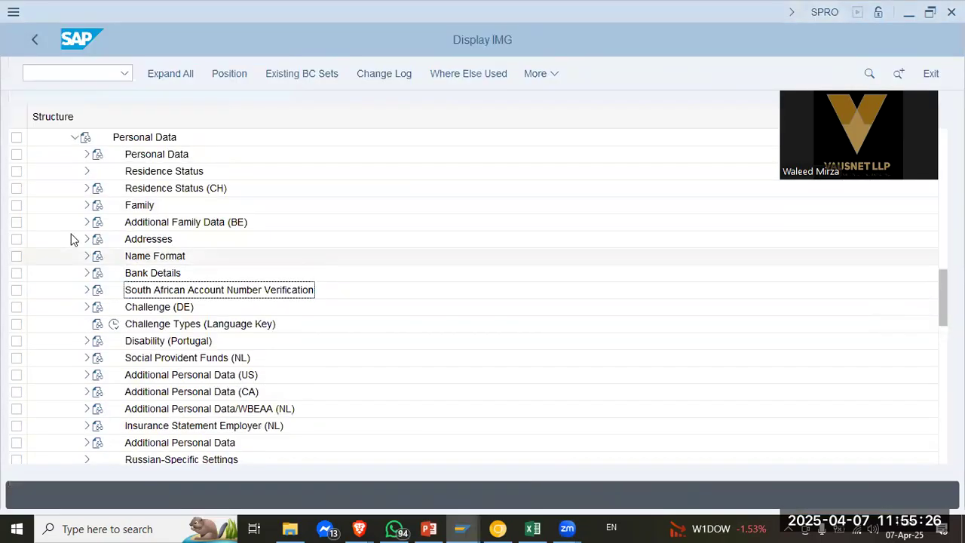
{"action": "scroll", "coordinate": [70, 239], "scroll_direction": "up", "scroll_amount": 2}
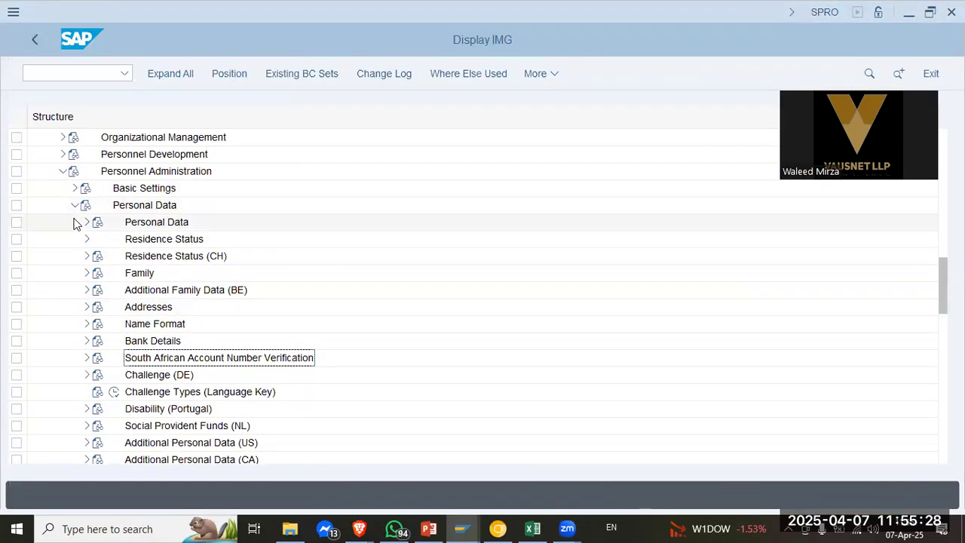
{"action": "left_click", "coordinate": [74, 206]}
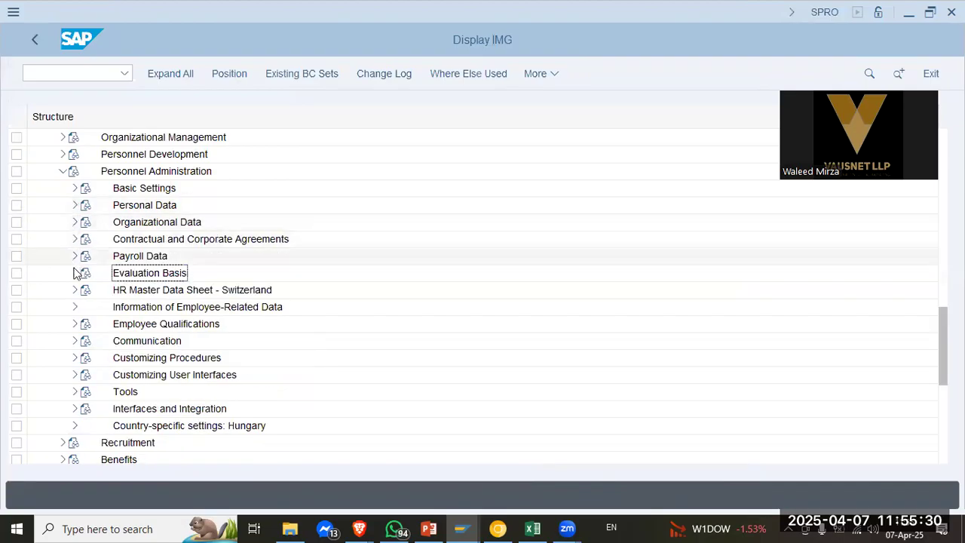
{"action": "left_click", "coordinate": [73, 256]}
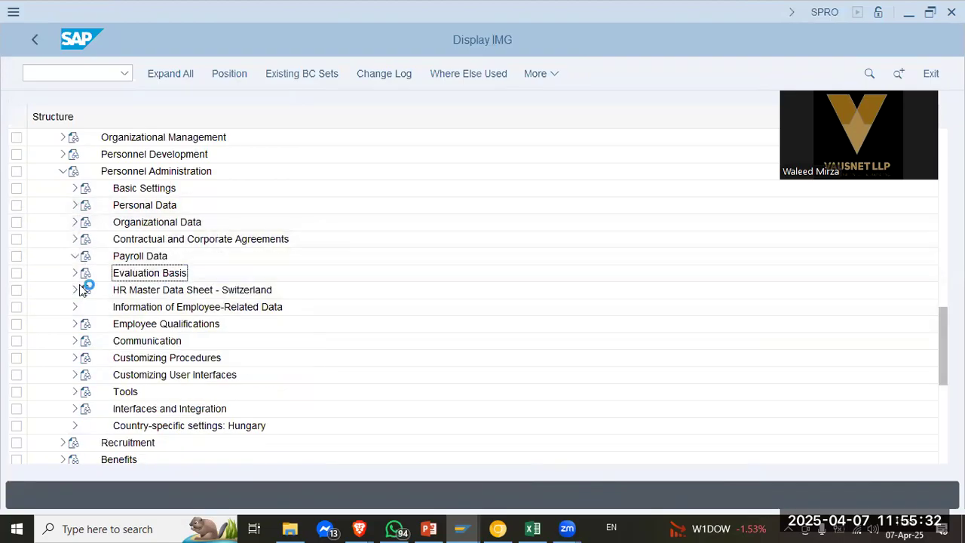
{"action": "left_click", "coordinate": [86, 205]}
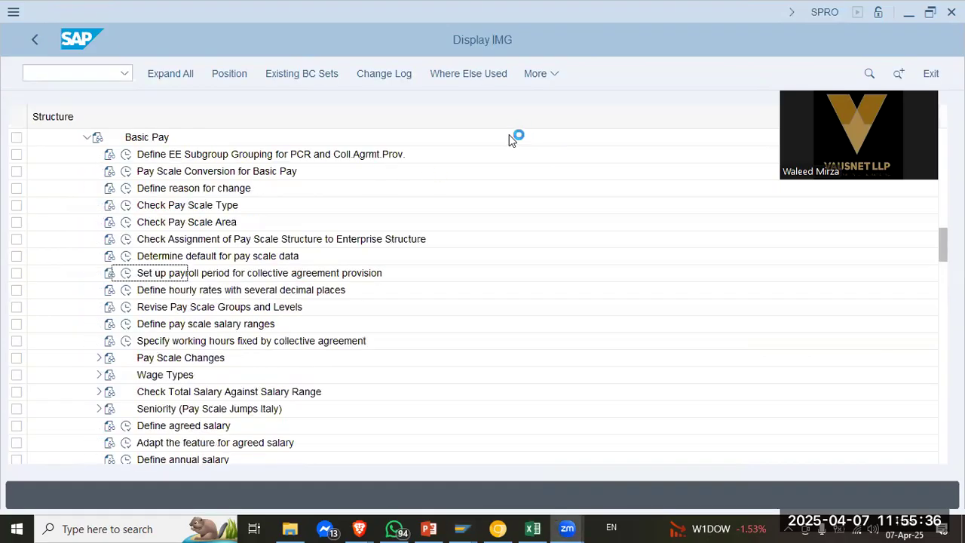
Recheck the path in PowerPoint and open Create wage type catalog under Basic Pay > Wage Types in SAP, using the Copy method
{"action": "key", "text": "alt+Tab"}
{"action": "key", "text": "alt+Tab"}
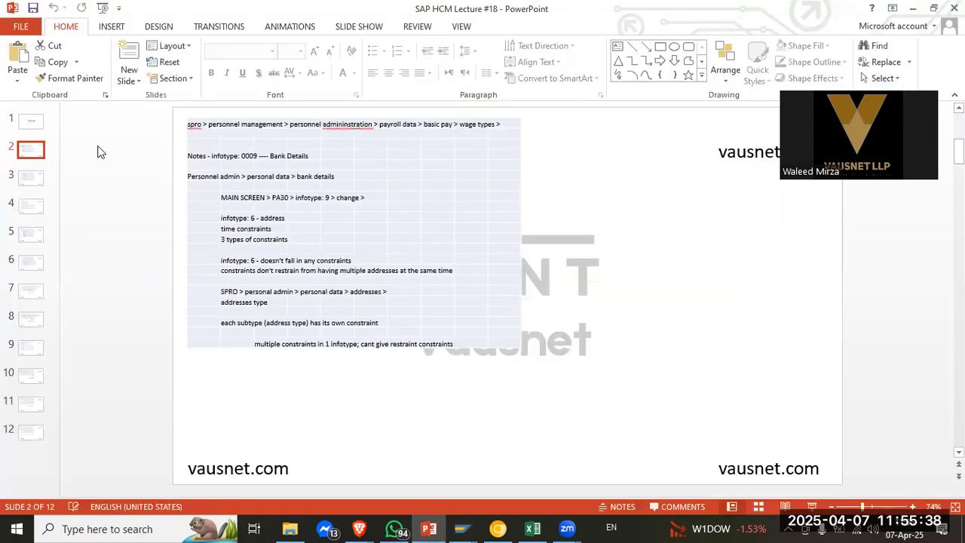
{"action": "key", "text": "alt+Tab"}
{"action": "key", "text": "alt+Tab"}
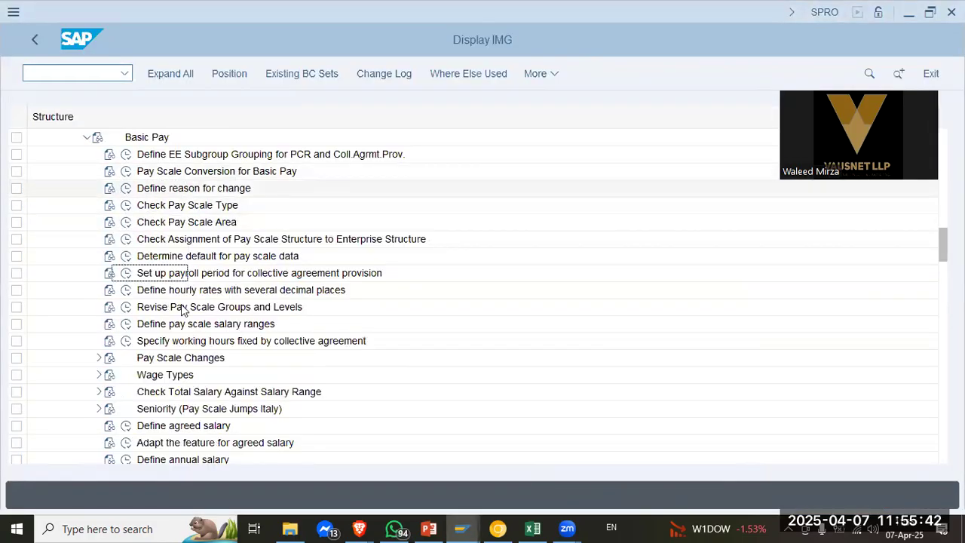
{"action": "left_click", "coordinate": [98, 375]}
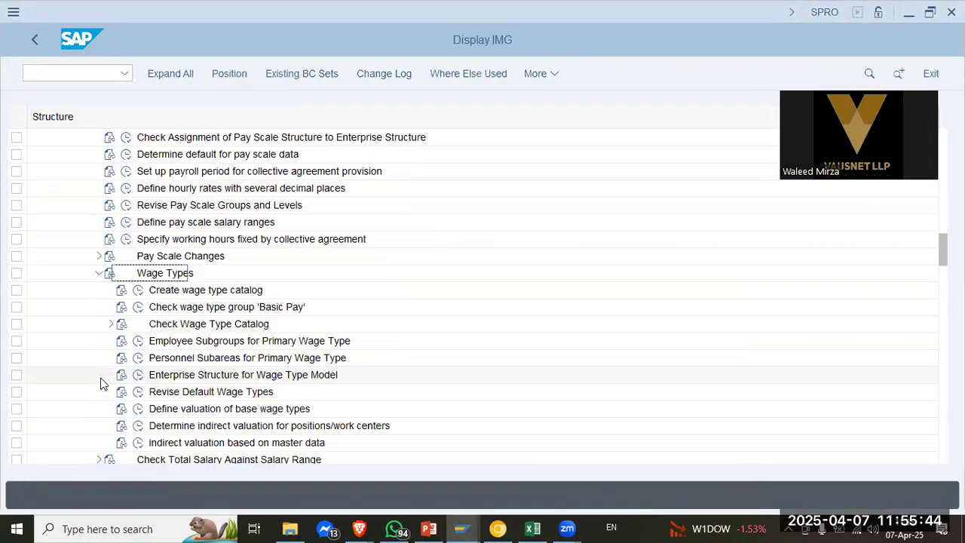
{"action": "left_click", "coordinate": [193, 291]}
{"action": "left_click", "coordinate": [138, 291]}
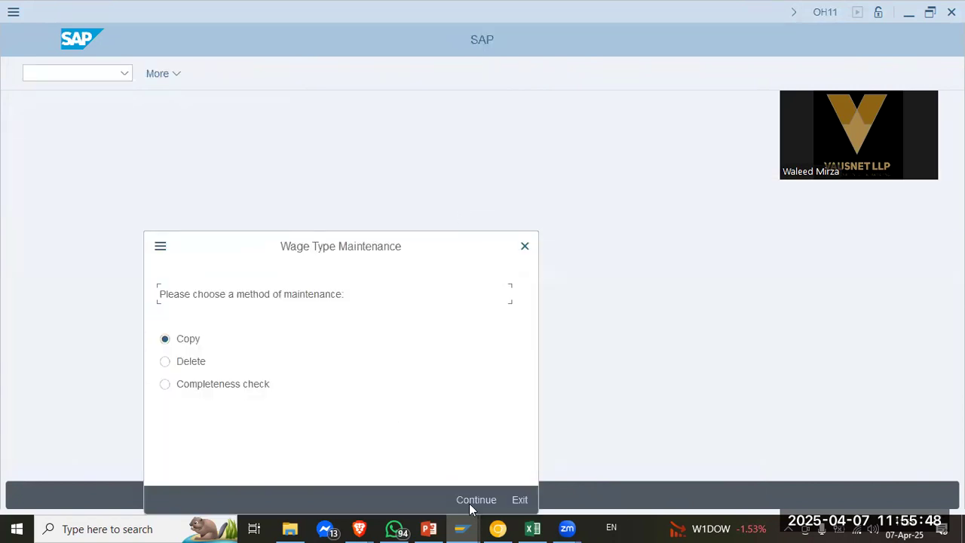
{"action": "left_click", "coordinate": [477, 498]}
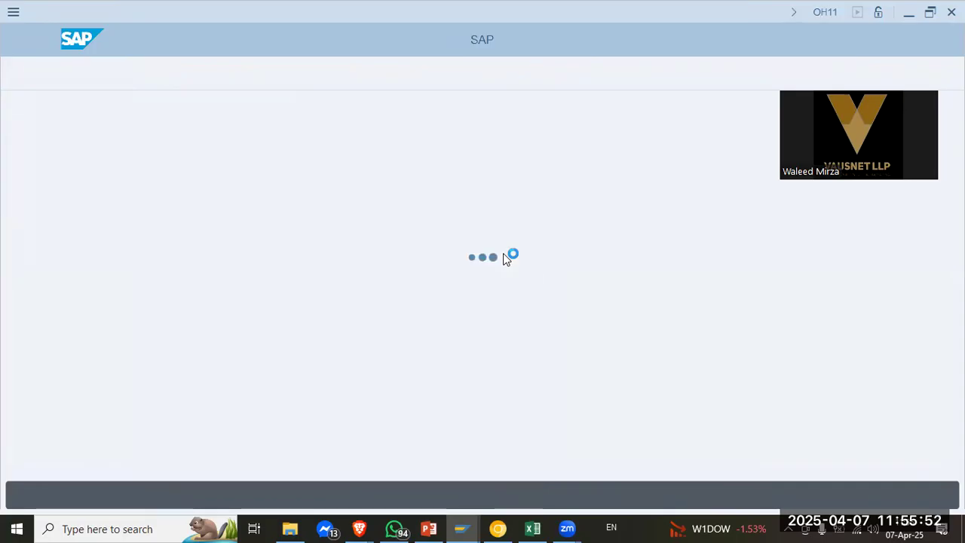
Look through the original wage types in the copy list down to the Caltex payscale salary entries and examine wage type 3372
{"action": "left_click", "coordinate": [337, 294]}
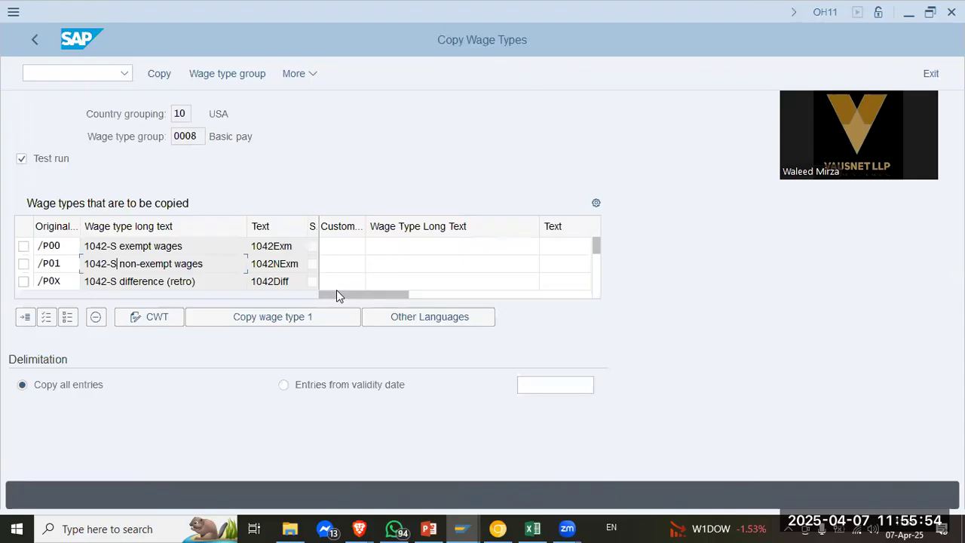
{"action": "scroll", "coordinate": [336, 290], "scroll_direction": "down", "scroll_amount": 1}
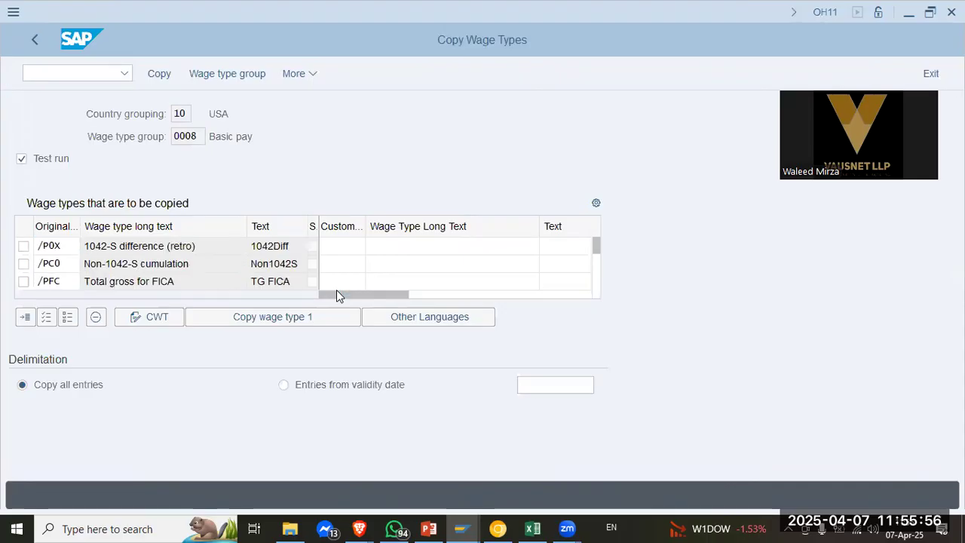
{"action": "scroll", "coordinate": [336, 295], "scroll_direction": "down", "scroll_amount": 1}
{"action": "scroll", "coordinate": [336, 293], "scroll_direction": "down", "scroll_amount": 1}
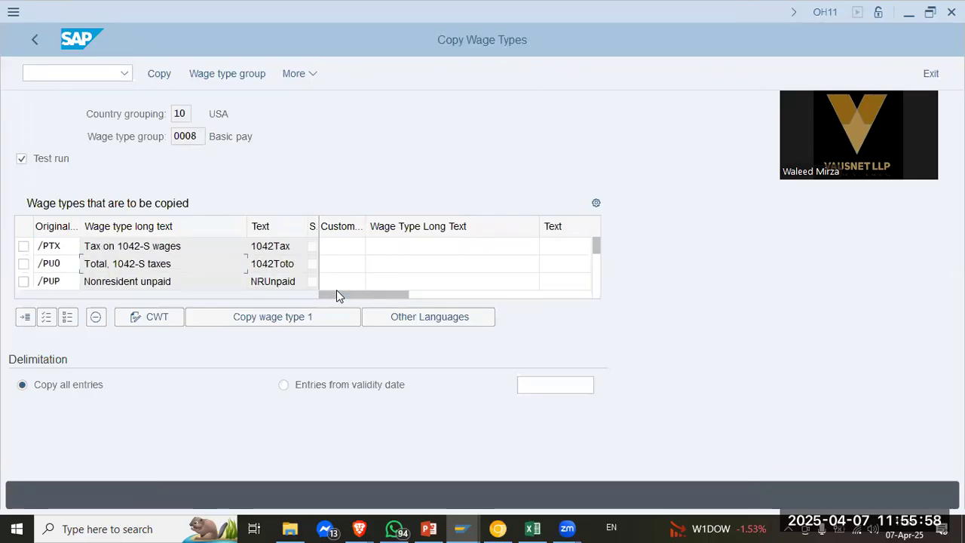
{"action": "scroll", "coordinate": [336, 291], "scroll_direction": "down", "scroll_amount": 1}
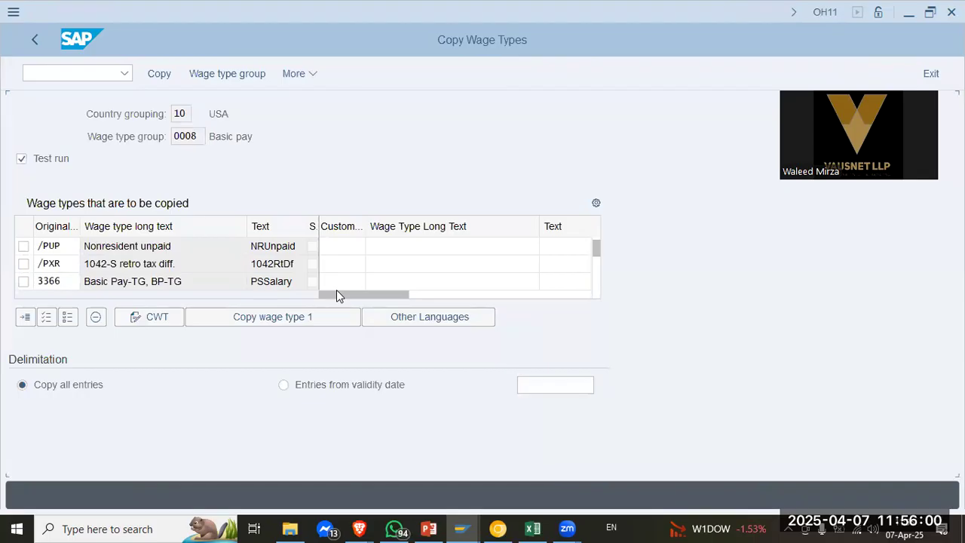
{"action": "scroll", "coordinate": [336, 291], "scroll_direction": "down", "scroll_amount": 1}
{"action": "scroll", "coordinate": [337, 295], "scroll_direction": "down", "scroll_amount": 1}
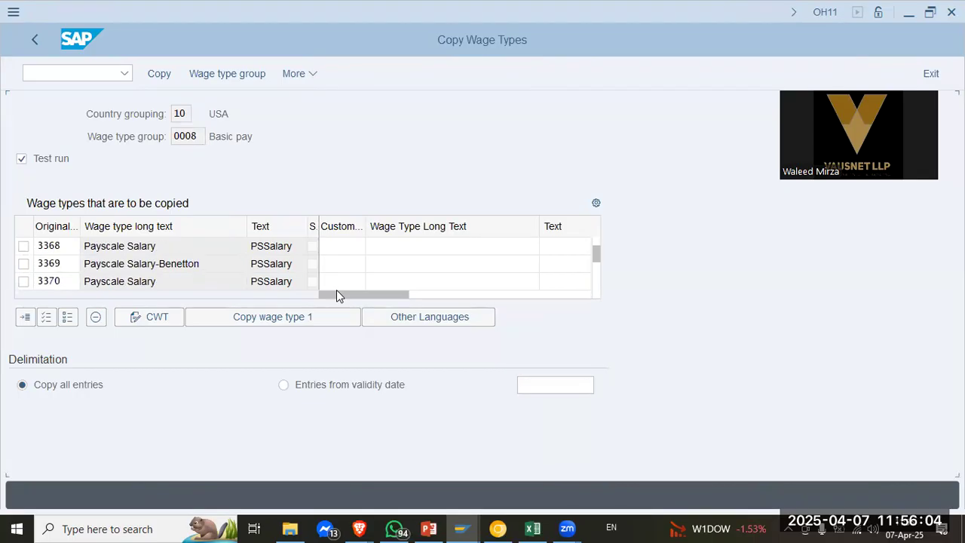
{"action": "scroll", "coordinate": [336, 295], "scroll_direction": "down", "scroll_amount": 1}
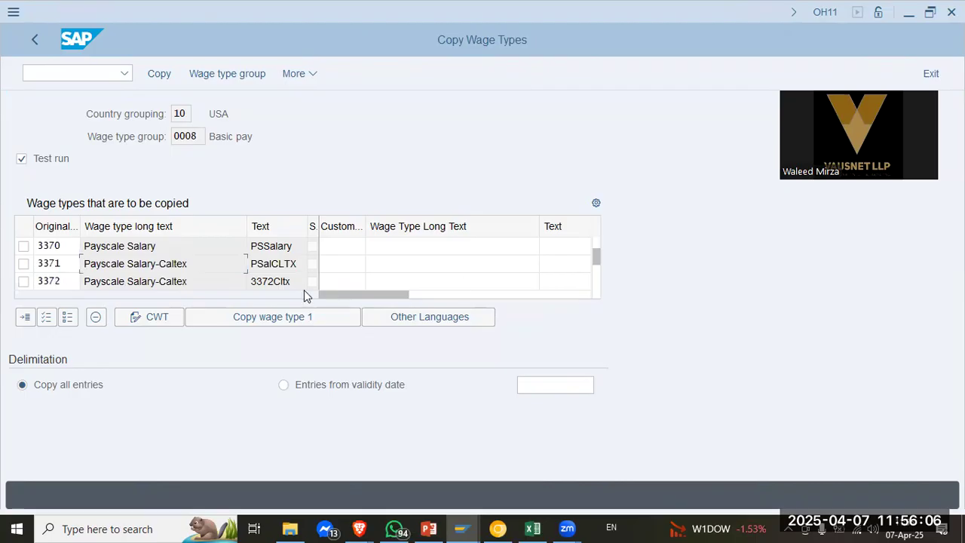
{"action": "left_click_drag", "start_coordinate": [292, 286], "coordinate": [209, 289]}
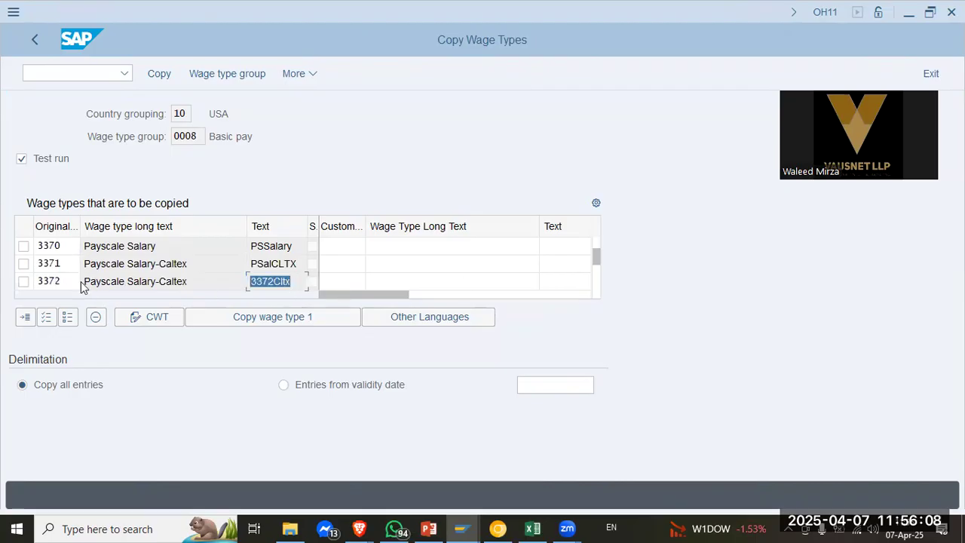
{"action": "double_click", "coordinate": [58, 282]}
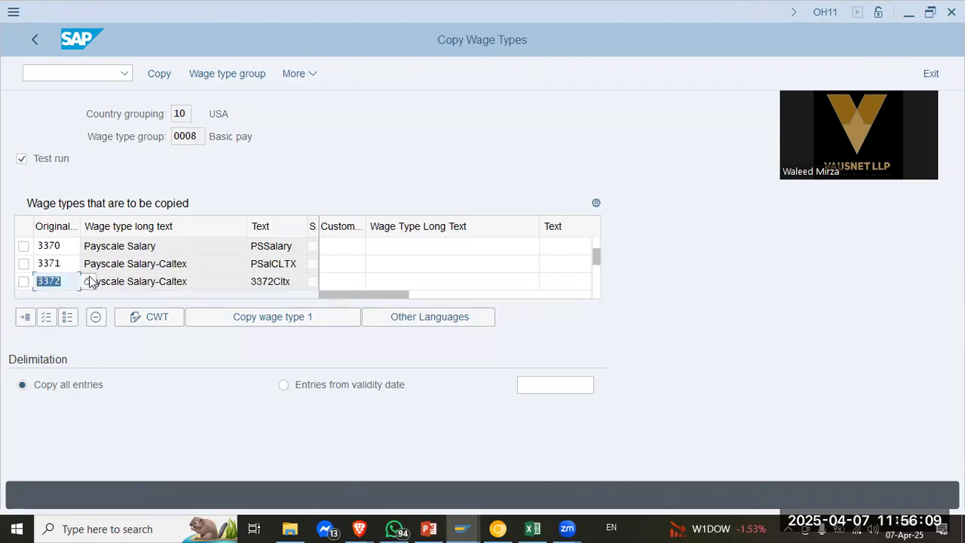
{"action": "left_click", "coordinate": [185, 281]}
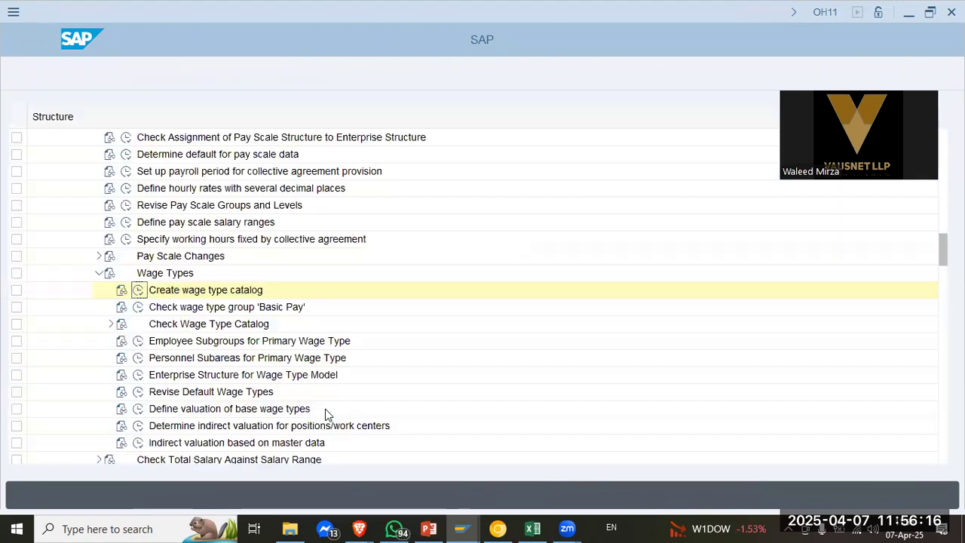
Check the activities under Check Wage Type Catalog and open Employee Subgroups for Primary Wage Type for country grouping 10
{"action": "left_click", "coordinate": [197, 313]}
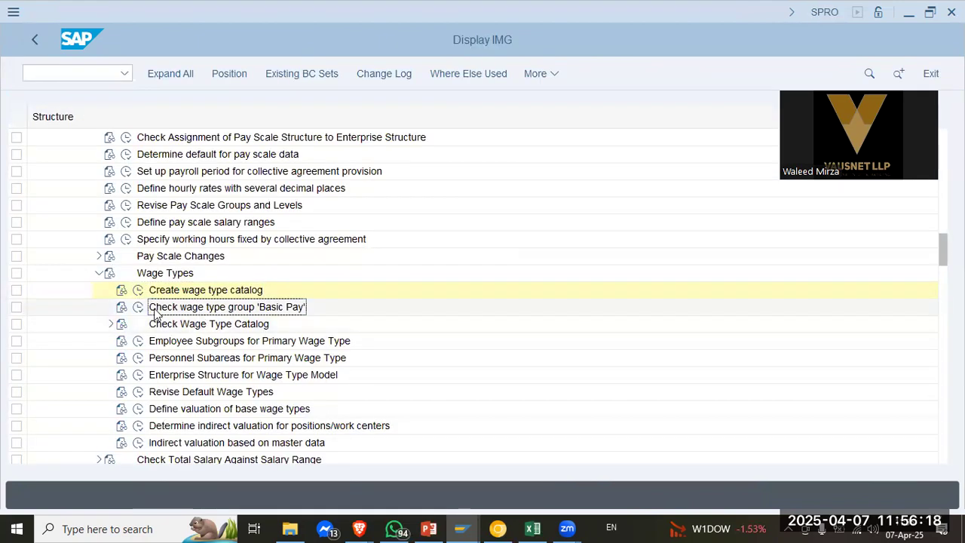
{"action": "left_click", "coordinate": [193, 327]}
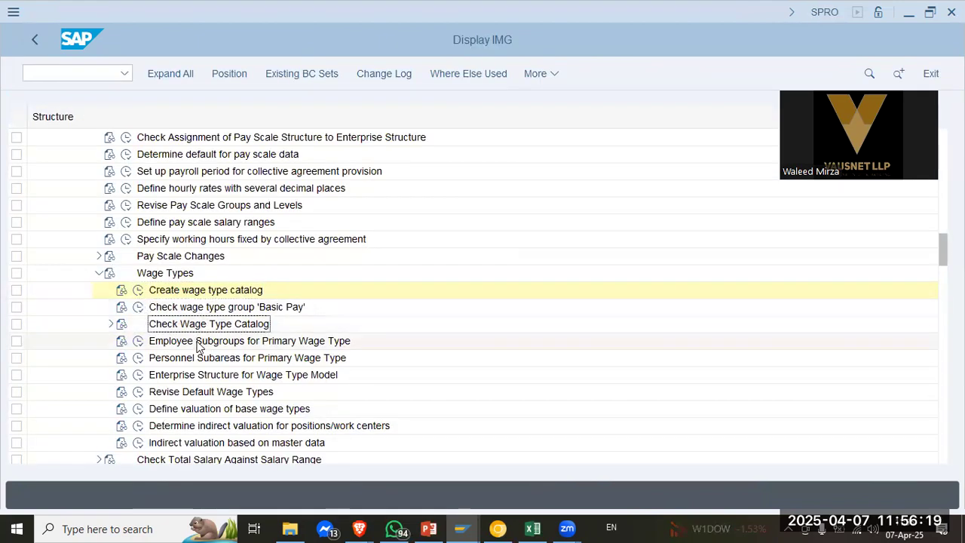
{"action": "left_click", "coordinate": [109, 326]}
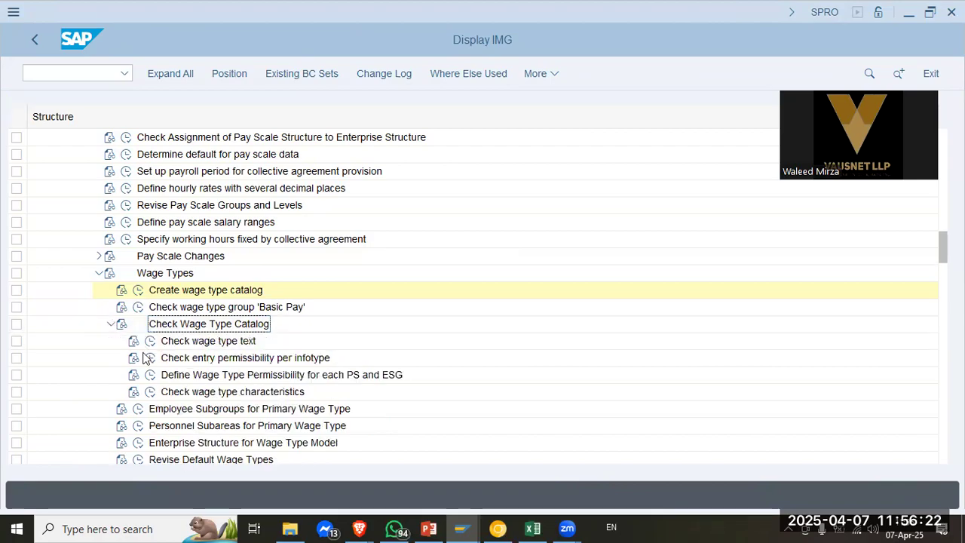
{"action": "left_click", "coordinate": [111, 323]}
{"action": "left_click", "coordinate": [138, 341]}
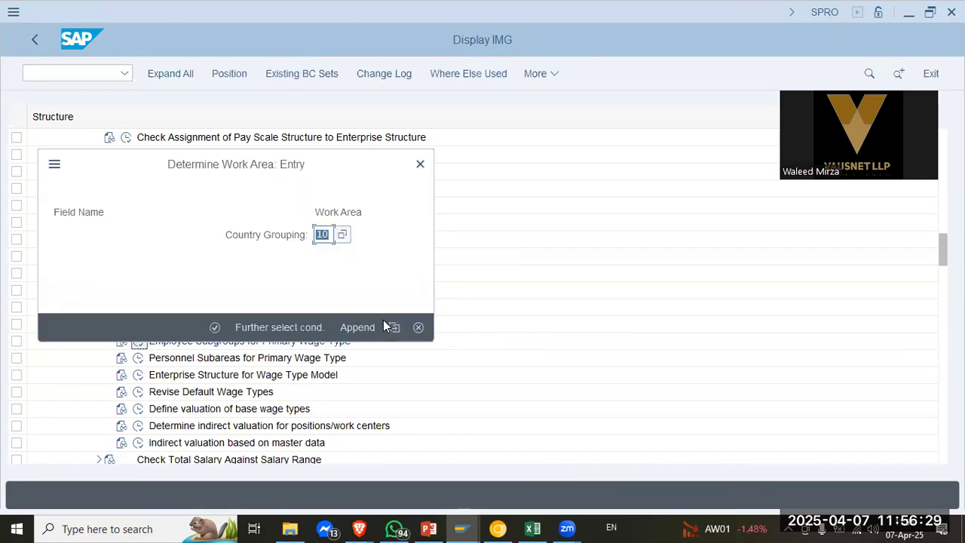
{"action": "left_click", "coordinate": [215, 328]}
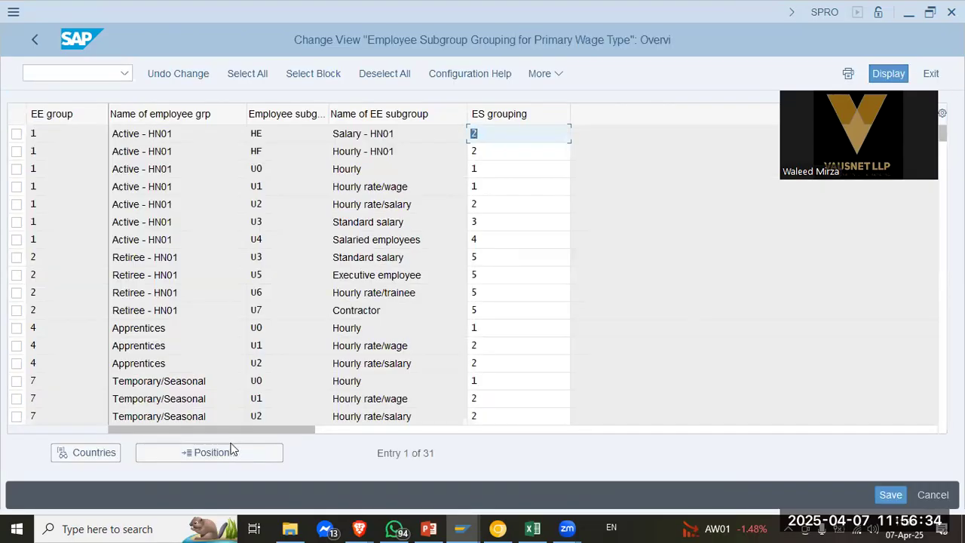
Position the list at employee group C and check the ES groupings of the Caltex hourly and salary subgroups
{"action": "left_click", "coordinate": [229, 450]}
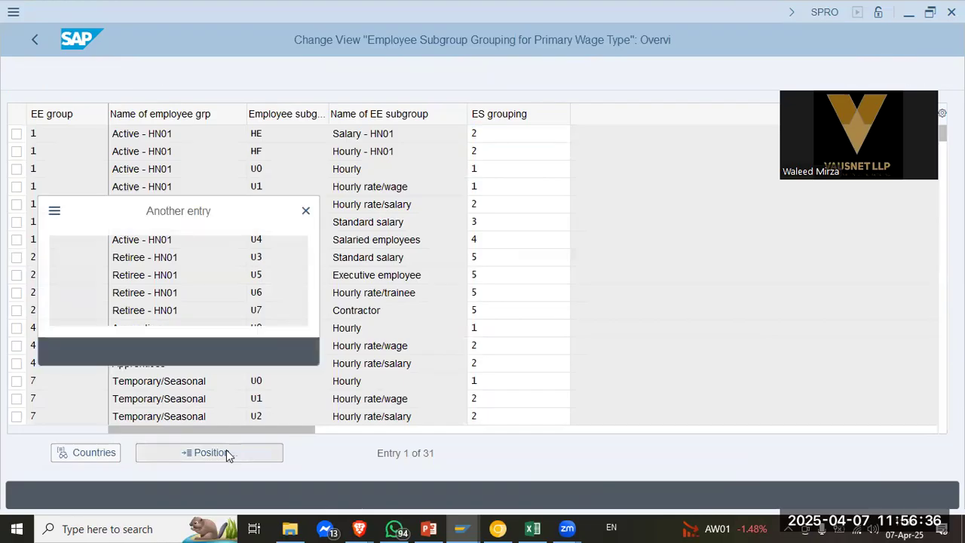
{"action": "type", "text": "c"}
{"action": "key", "text": "Return"}
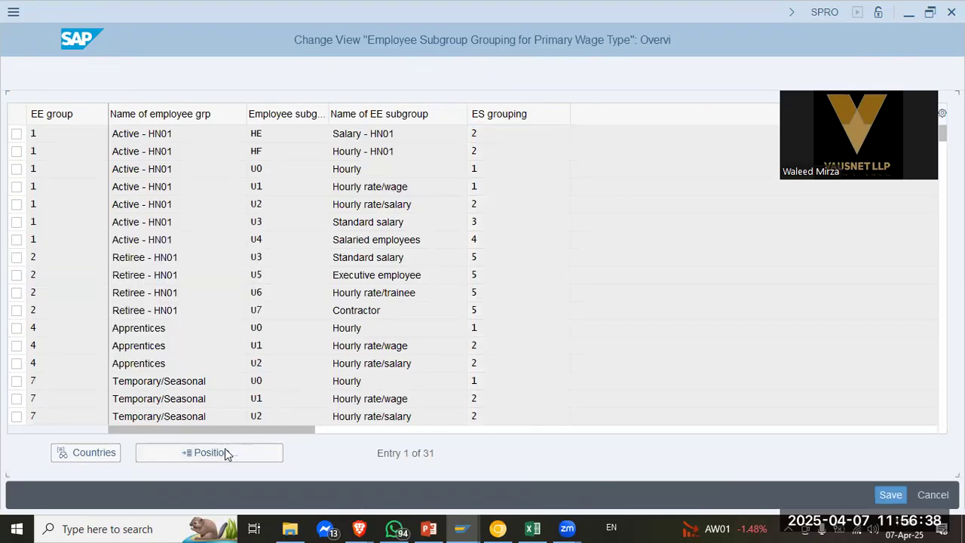
{"action": "left_click", "coordinate": [168, 150]}
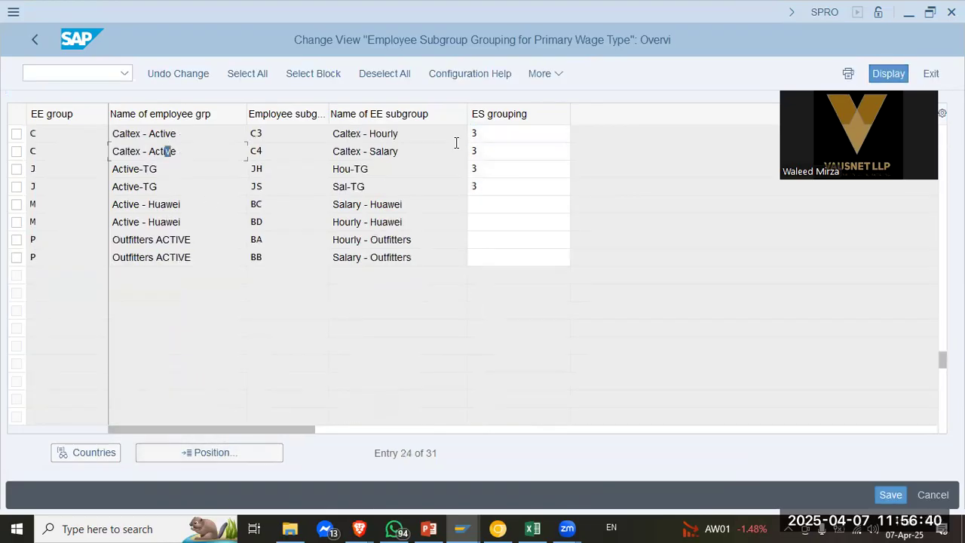
{"action": "left_click", "coordinate": [530, 151]}
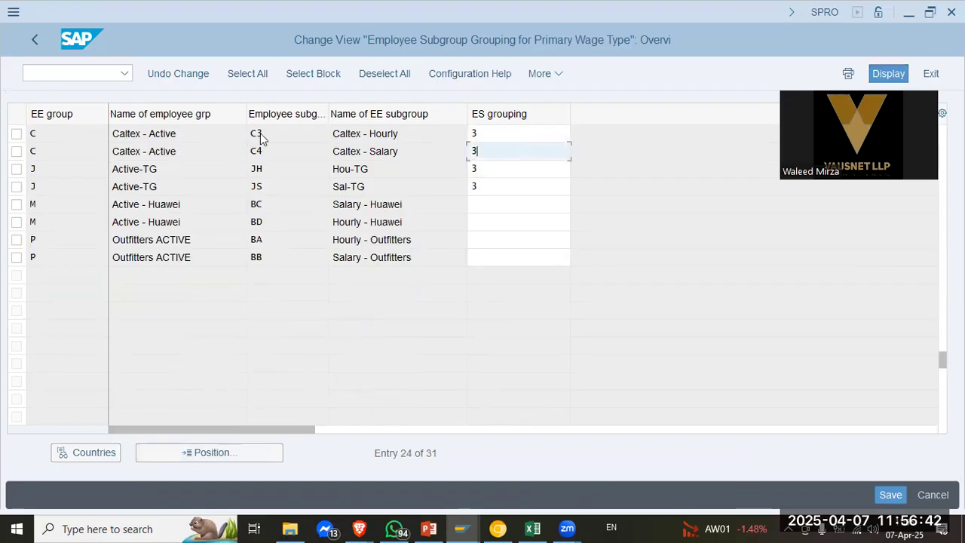
{"action": "left_click", "coordinate": [284, 148]}
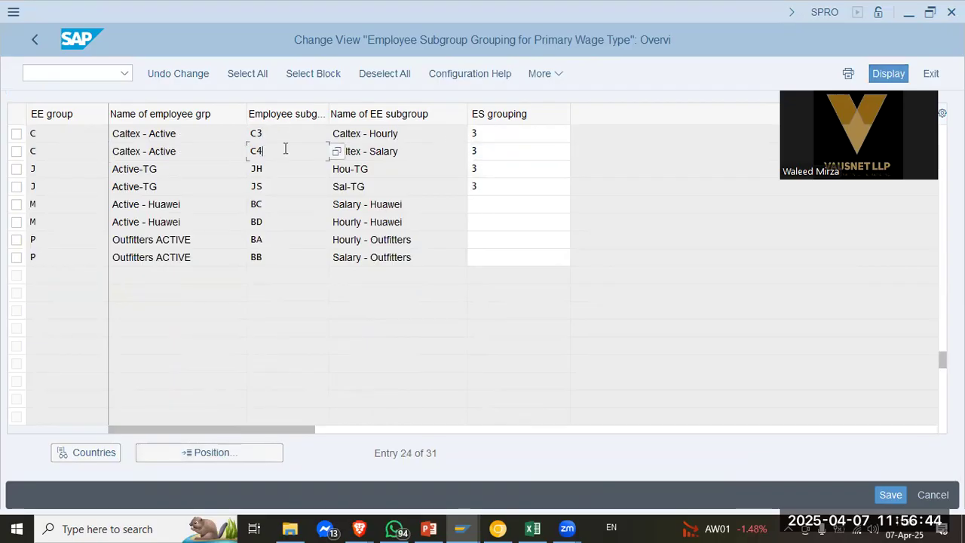
Open Snipping Tool and capture the column headers with the two Caltex rows of the employee subgroup grouping table
{"action": "left_click", "coordinate": [120, 528]}
{"action": "type", "text": "snip"}
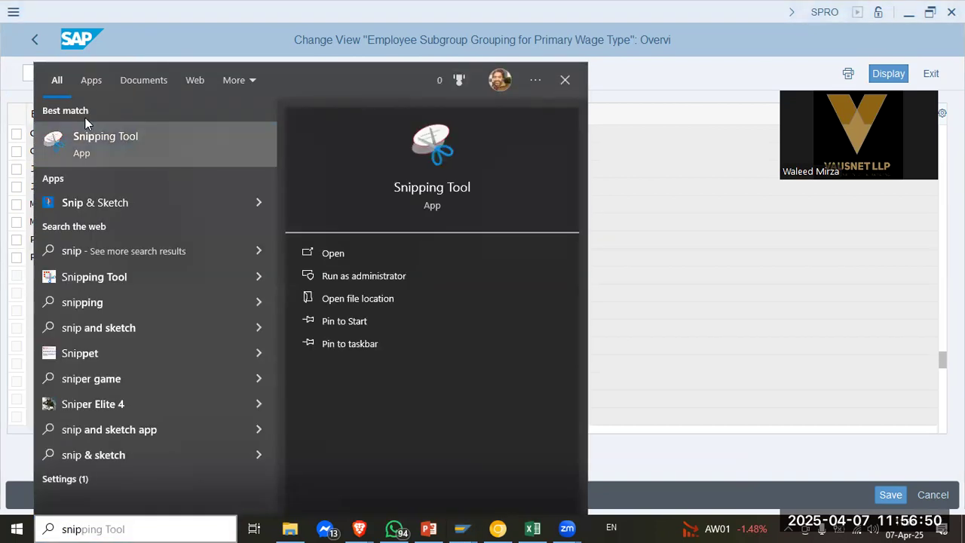
{"action": "left_click", "coordinate": [85, 120]}
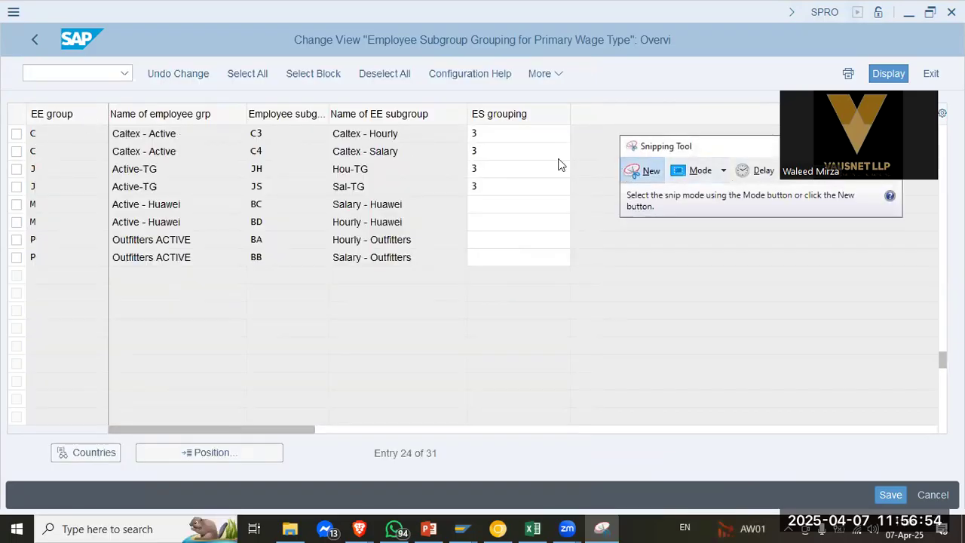
{"action": "left_click", "coordinate": [643, 171]}
{"action": "left_click_drag", "start_coordinate": [26, 102], "coordinate": [570, 159]}
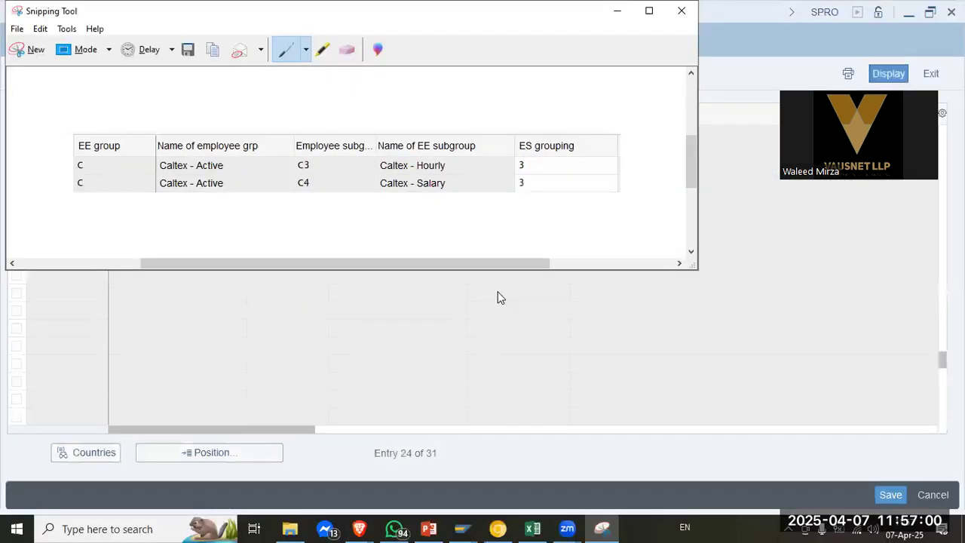
Switch to PowerPoint, paste the employee subgroup capture onto slide 2 and place it directly below the notes
{"action": "left_click", "coordinate": [428, 528]}
{"action": "key", "text": "ctrl+v"}
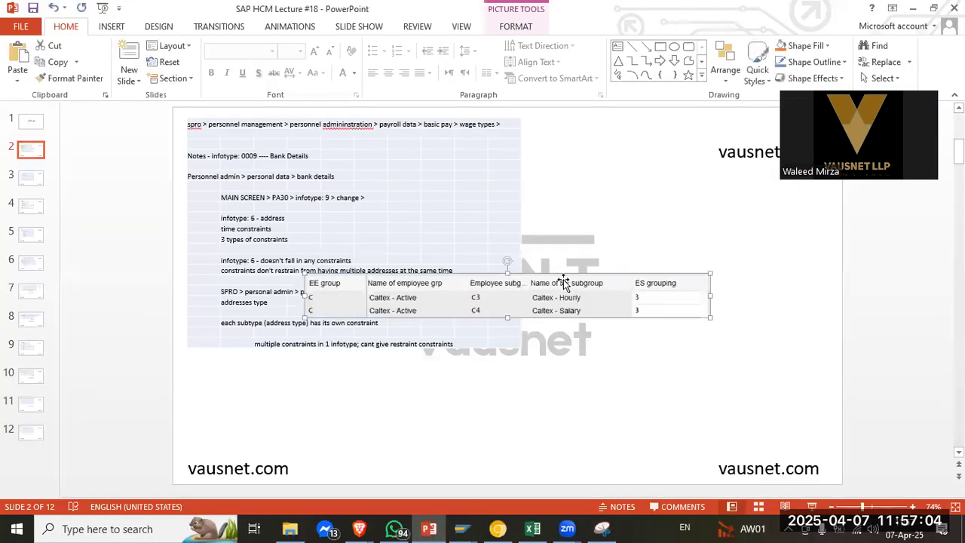
{"action": "mouse_move", "coordinate": [456, 366]}
{"action": "left_mouse_down"}
{"action": "mouse_move", "coordinate": [445, 369]}
{"action": "mouse_move", "coordinate": [443, 357]}
{"action": "left_mouse_up"}
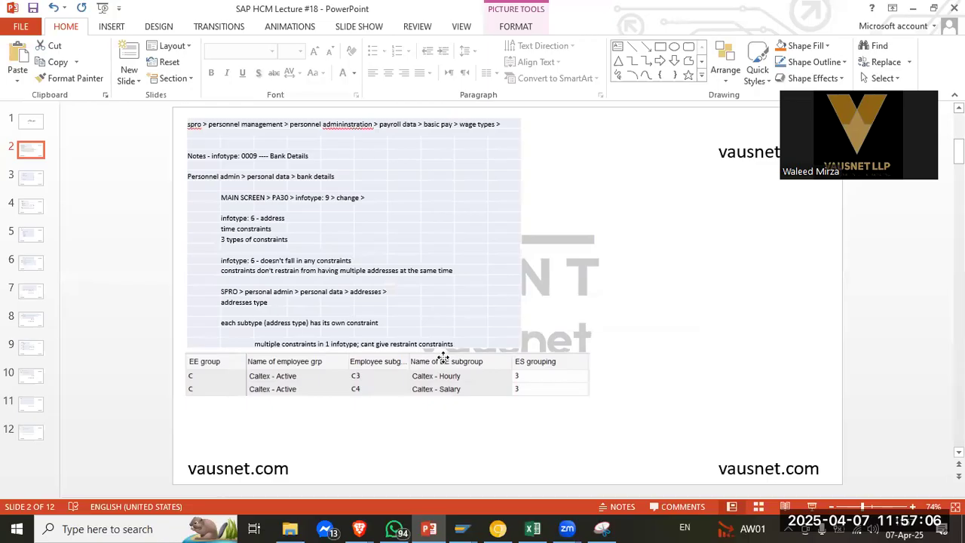
Switch back to SAP, leave the employee subgroup view and open Personnel Subareas for Primary Wage Type
{"action": "key", "text": "alt+Tab"}
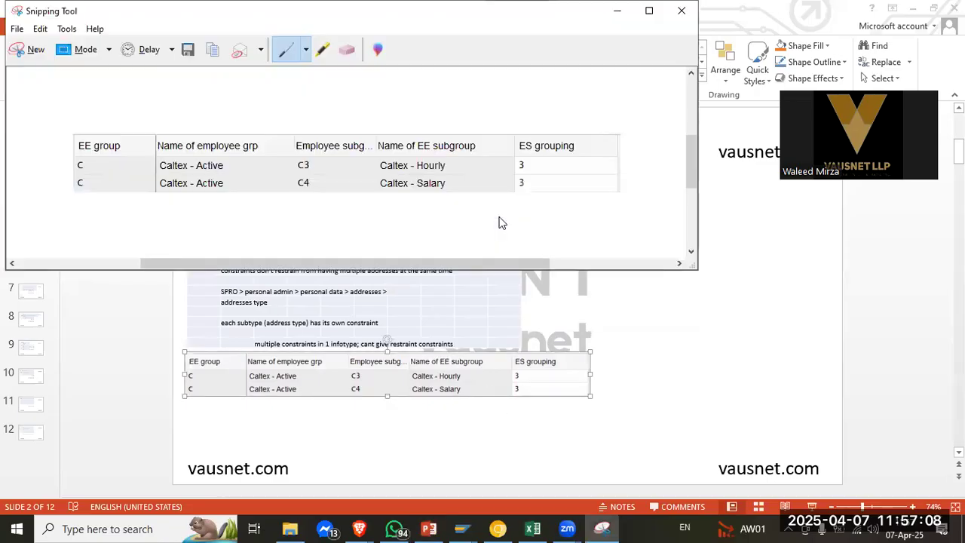
{"action": "key", "text": "alt+Tab"}
{"action": "key", "text": "alt+Tab"}
{"action": "key", "text": "Tab"}
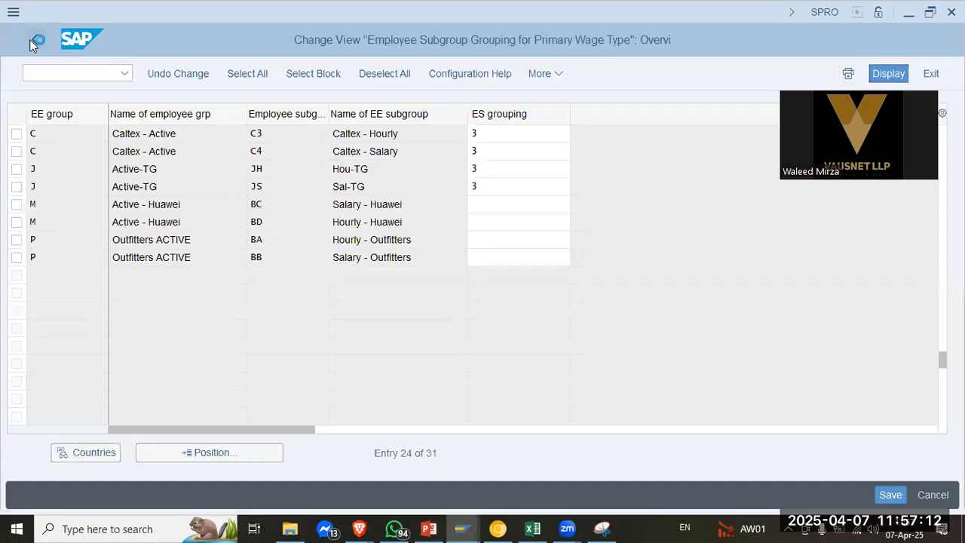
{"action": "left_click", "coordinate": [33, 39]}
{"action": "left_click", "coordinate": [138, 360]}
{"action": "left_click", "coordinate": [138, 361]}
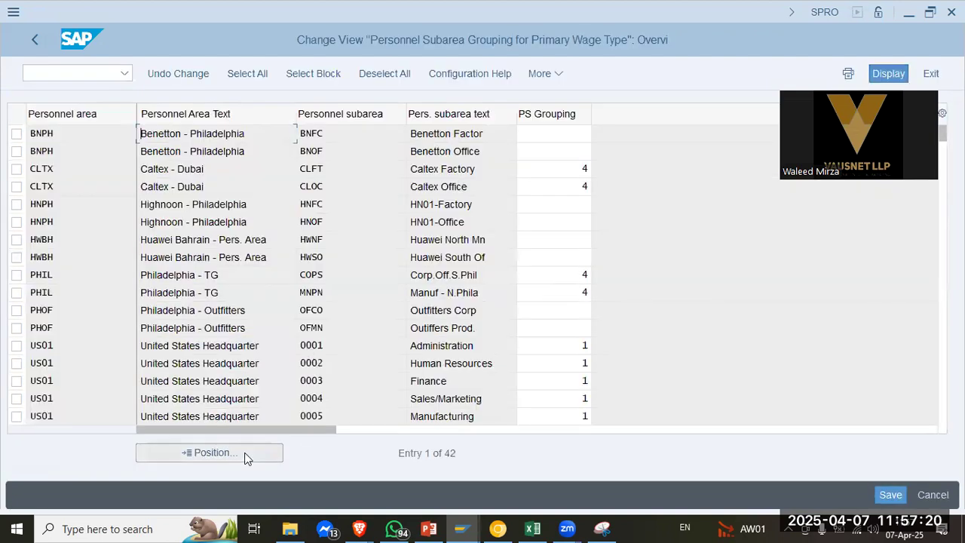
Check the PS groupings of the Caltex Factory and Caltex Office subareas in personnel area CLTX
{"action": "left_click", "coordinate": [244, 453]}
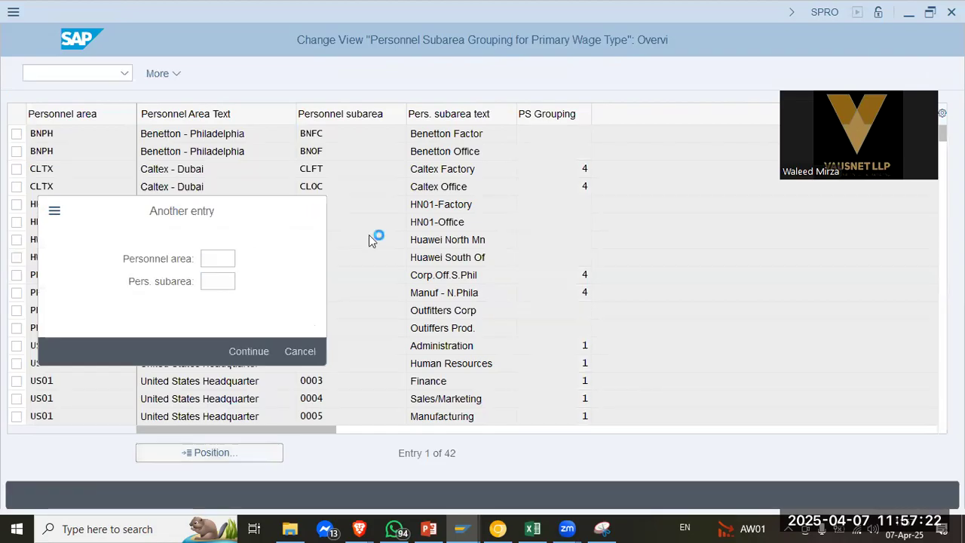
{"action": "left_click", "coordinate": [537, 172]}
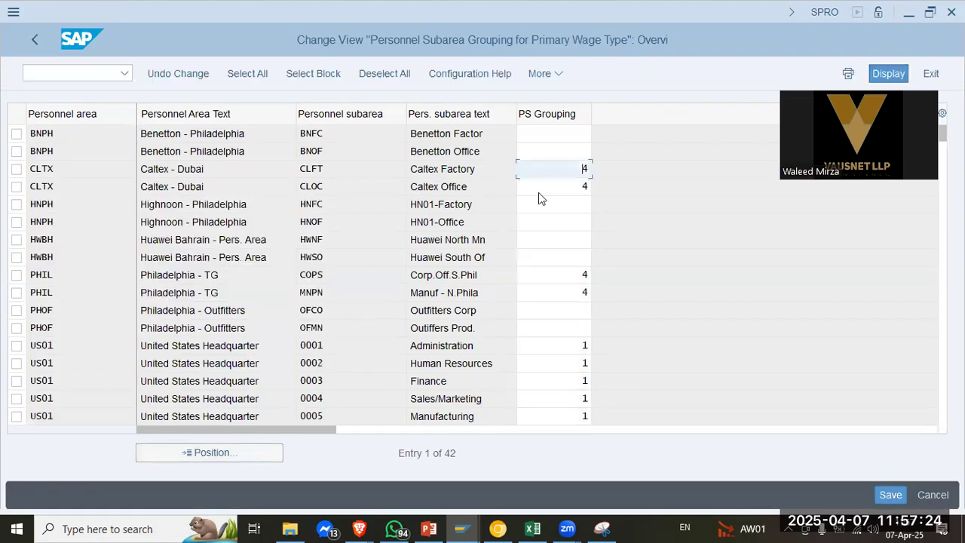
{"action": "left_click", "coordinate": [540, 193]}
Capture the personnel subarea grouping table from its column headers through the two CLTX rows with Snipping Tool
{"action": "left_click", "coordinate": [602, 528]}
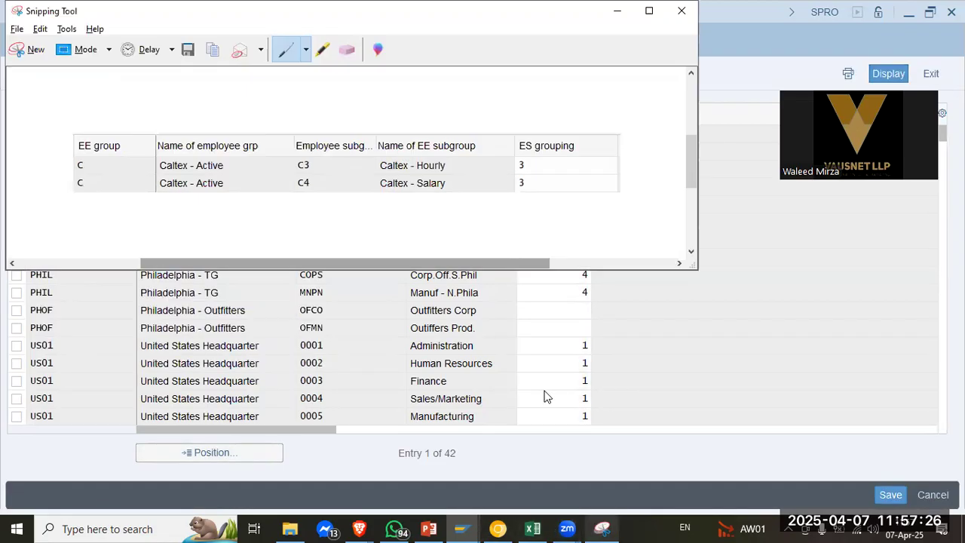
{"action": "left_click", "coordinate": [15, 50]}
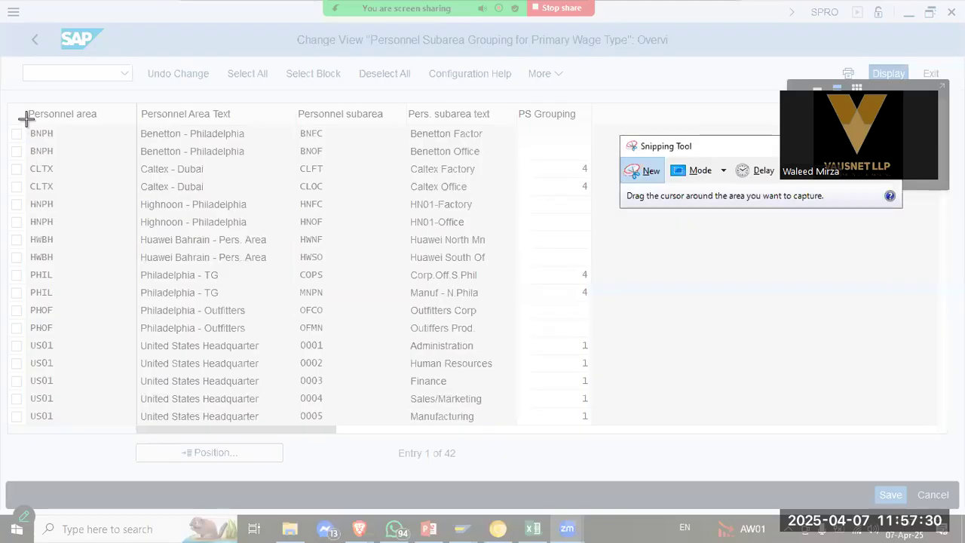
{"action": "left_click_drag", "start_coordinate": [28, 102], "coordinate": [593, 194]}
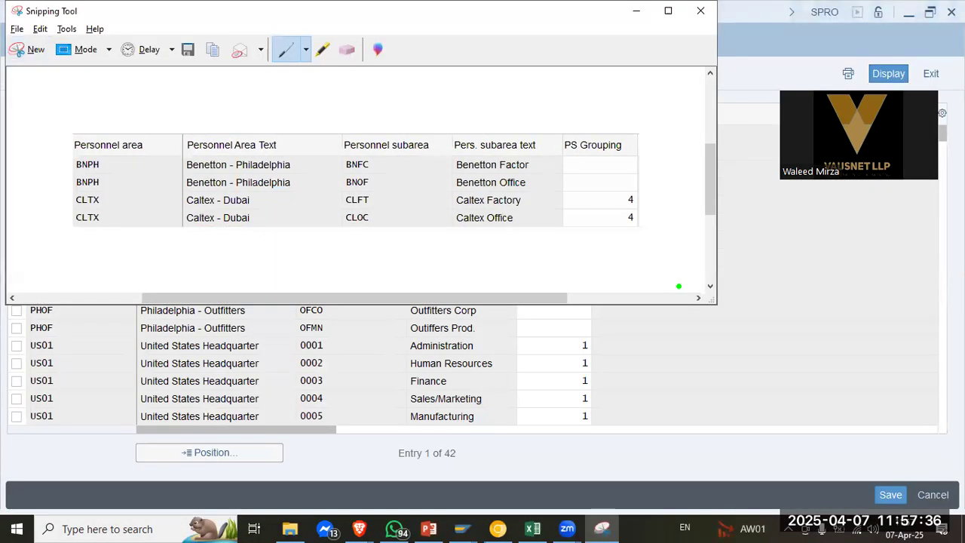
Paste the personnel subarea capture onto slide 2 in PowerPoint and place it directly below the employee subgroup table picture
{"action": "key", "text": "alt+Tab"}
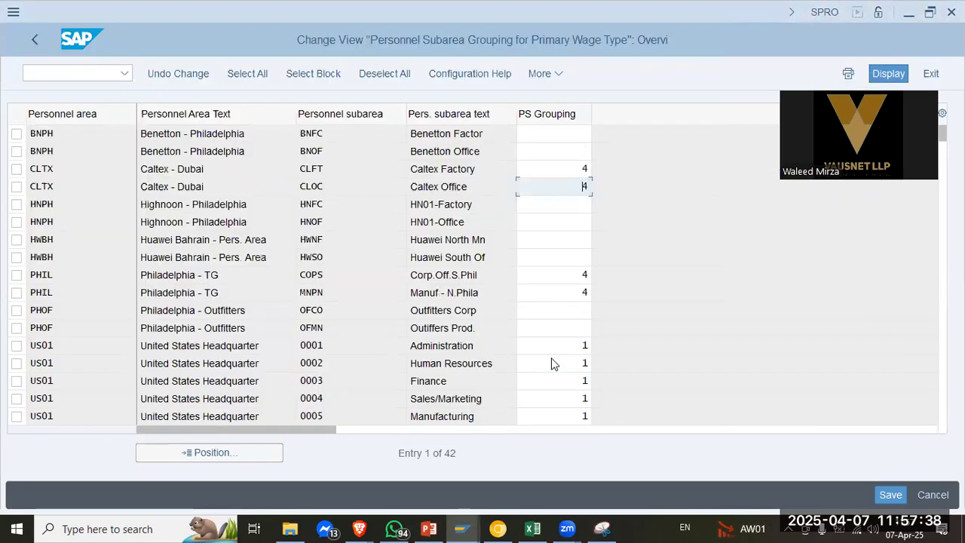
{"action": "key", "text": "alt+Tab"}
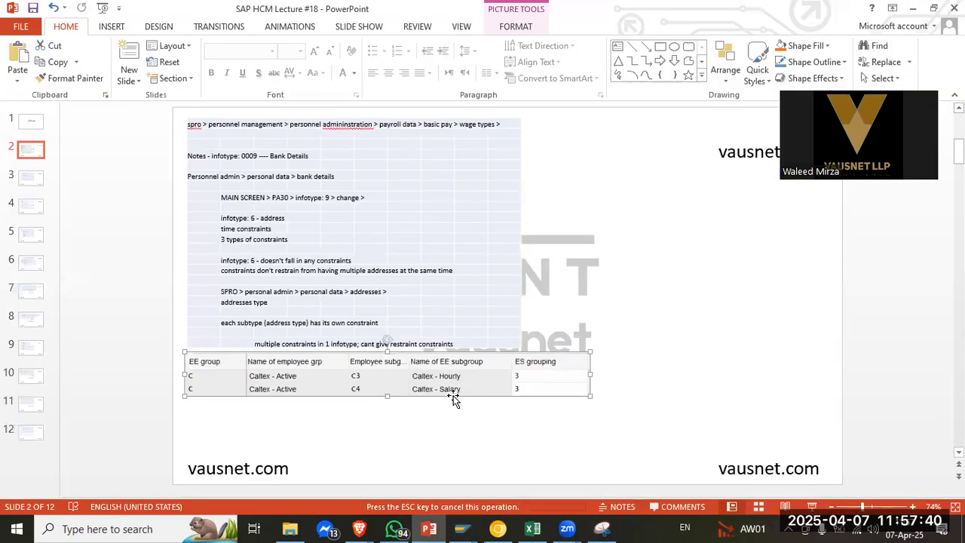
{"action": "key", "text": "ctrl+v"}
{"action": "left_click_drag", "start_coordinate": [530, 299], "coordinate": [406, 435]}
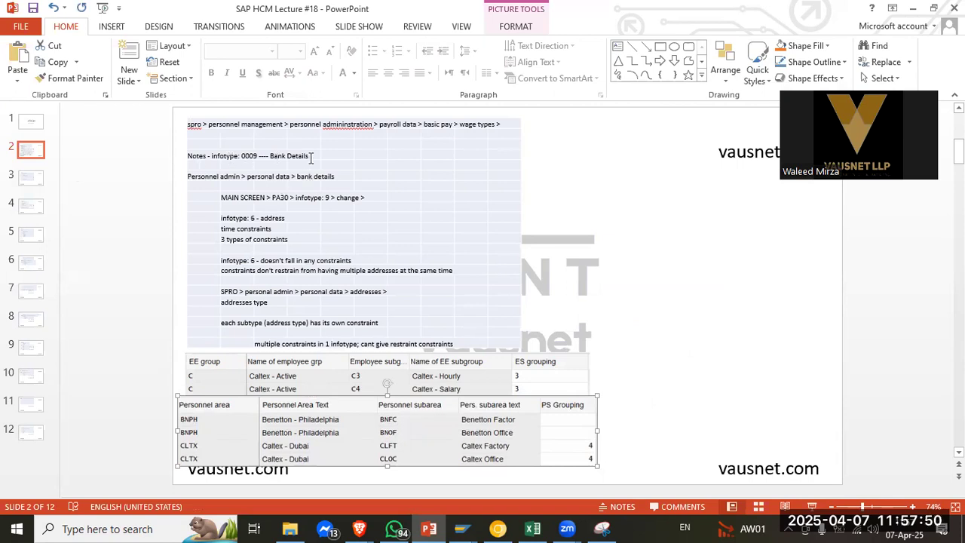
Switch back to SAP, leave the personnel subarea grouping view and expand Personal Data > Bank Details under Personnel Administration in the IMG
{"action": "key", "text": "alt+Tab"}
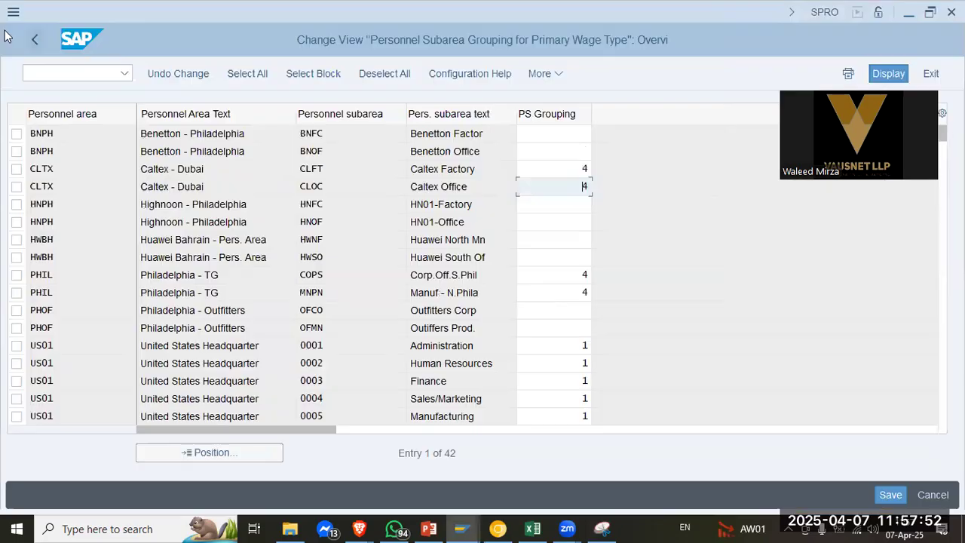
{"action": "left_click", "coordinate": [36, 38]}
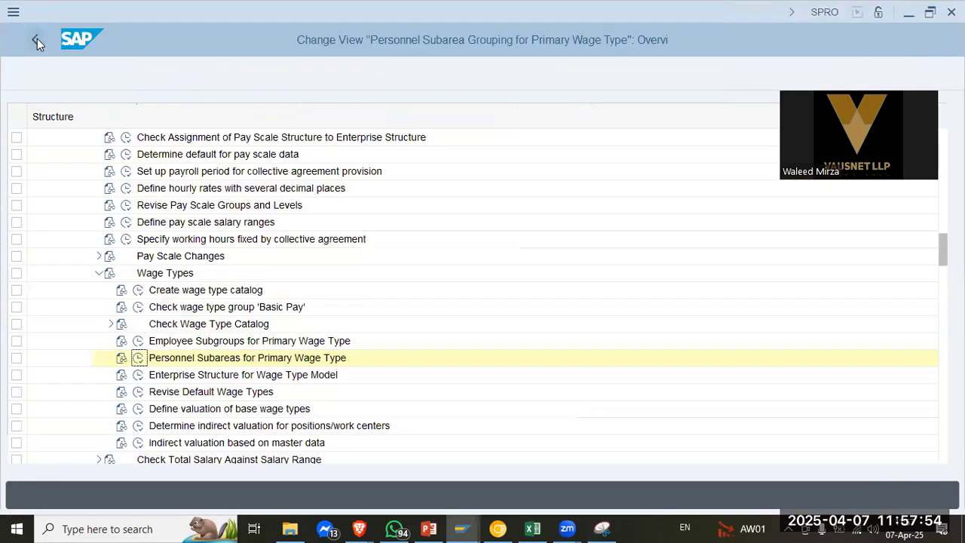
{"action": "scroll", "coordinate": [82, 282], "scroll_direction": "up", "scroll_amount": 3}
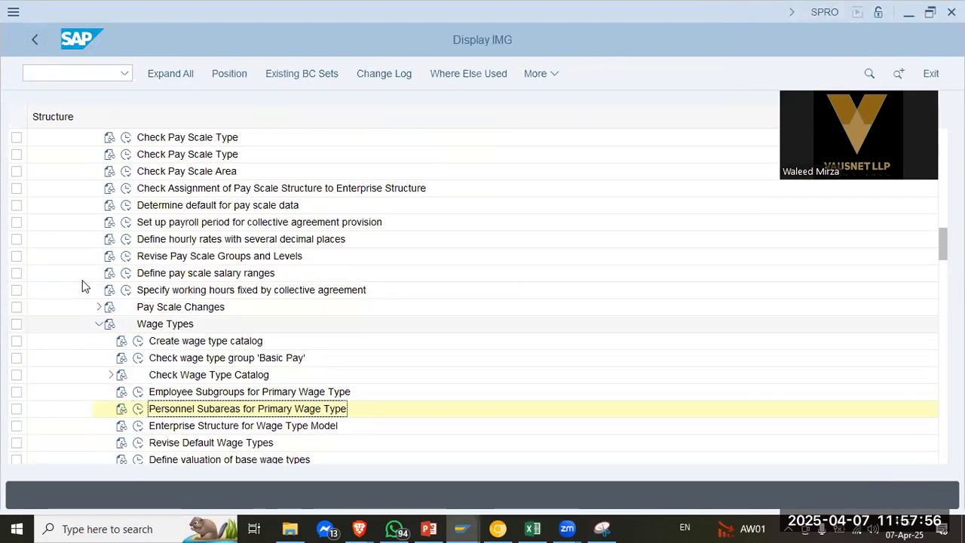
{"action": "scroll", "coordinate": [83, 286], "scroll_direction": "up", "scroll_amount": 1}
{"action": "scroll", "coordinate": [80, 208], "scroll_direction": "up", "scroll_amount": 5}
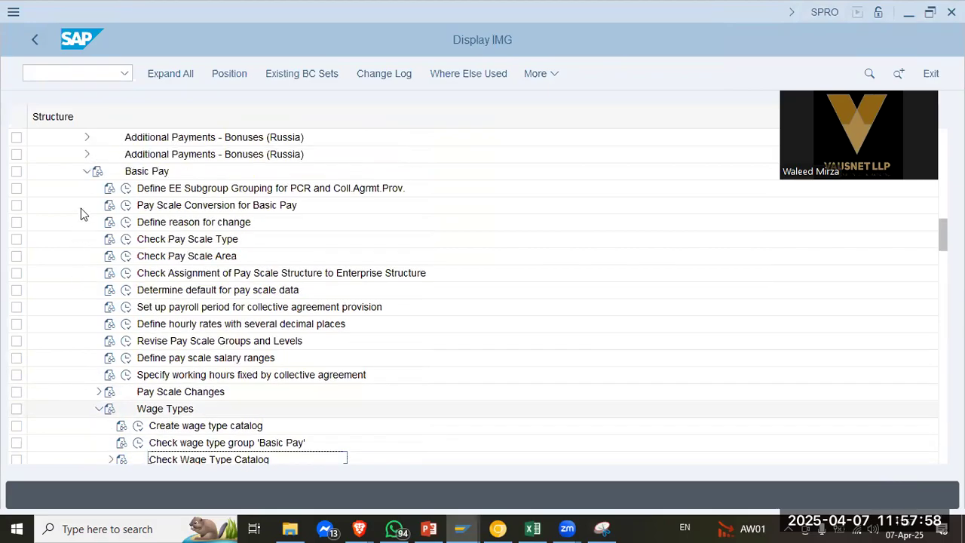
{"action": "scroll", "coordinate": [81, 219], "scroll_direction": "up", "scroll_amount": 4}
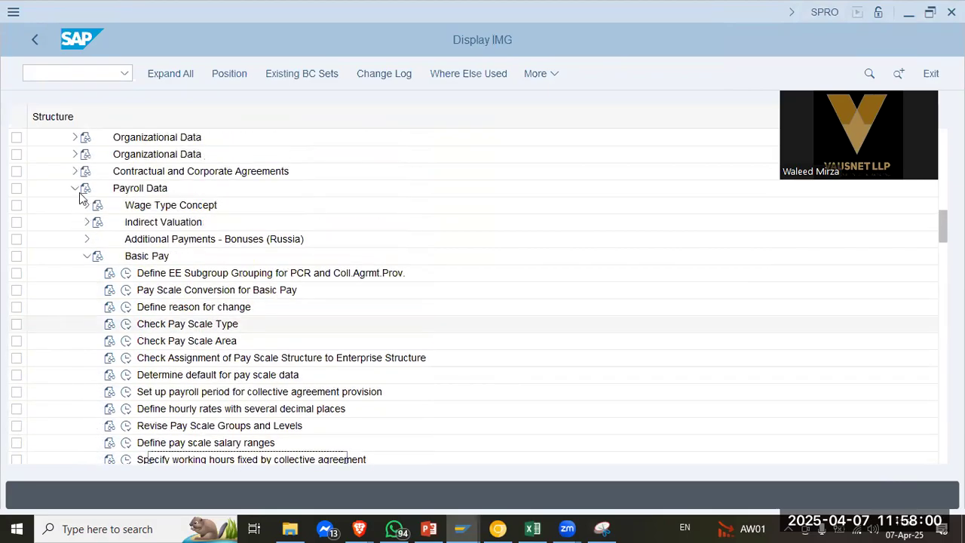
{"action": "scroll", "coordinate": [79, 195], "scroll_direction": "up", "scroll_amount": 5}
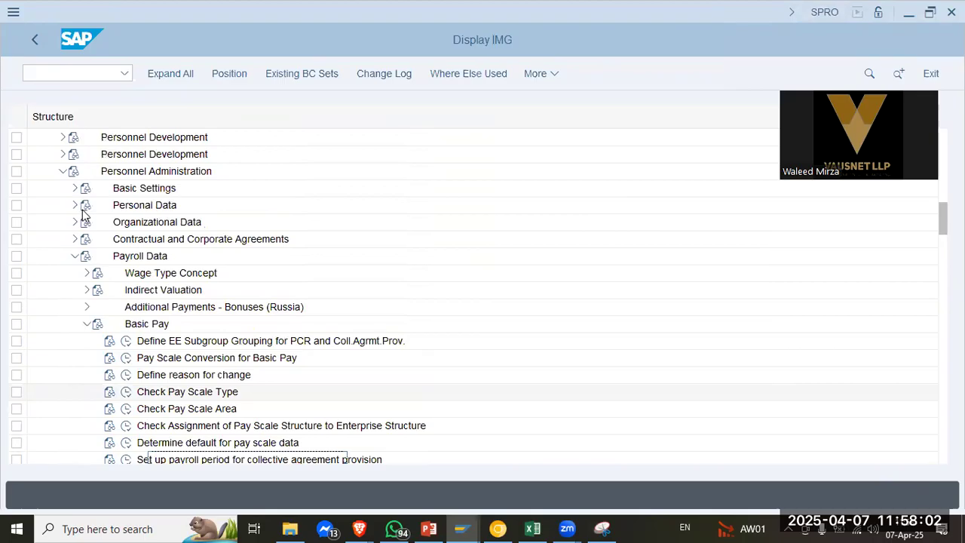
{"action": "scroll", "coordinate": [80, 278], "scroll_direction": "up", "scroll_amount": 4}
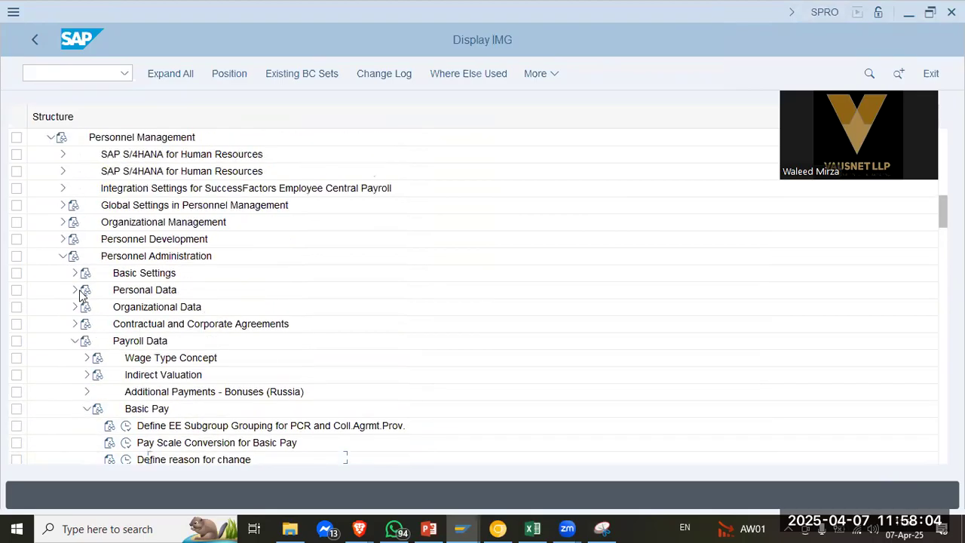
{"action": "scroll", "coordinate": [75, 346], "scroll_direction": "up", "scroll_amount": 7}
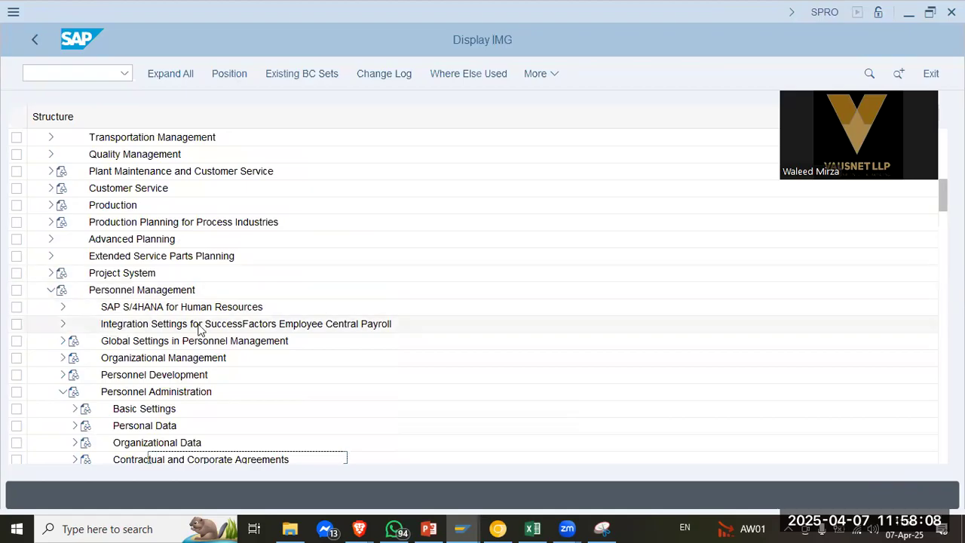
{"action": "scroll", "coordinate": [200, 328], "scroll_direction": "down", "scroll_amount": 2}
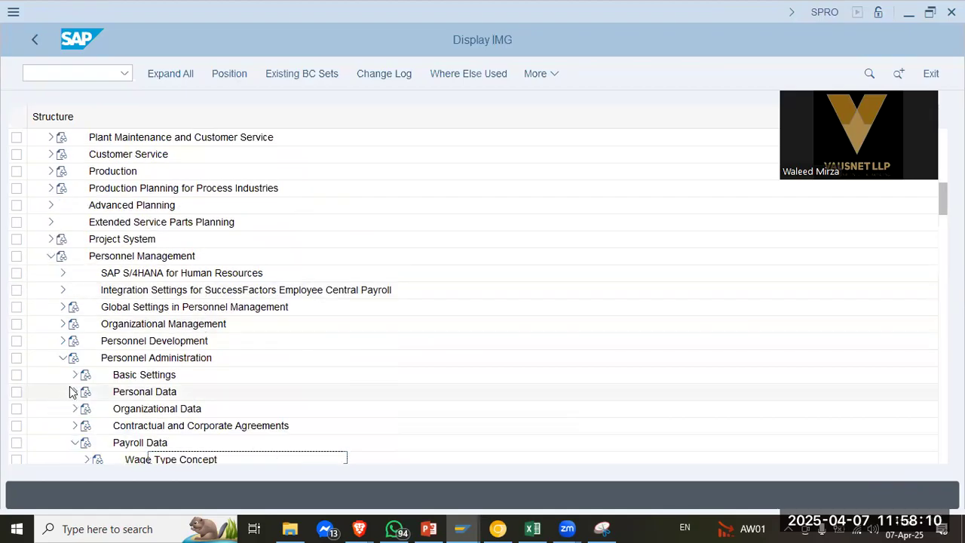
{"action": "left_click", "coordinate": [75, 391]}
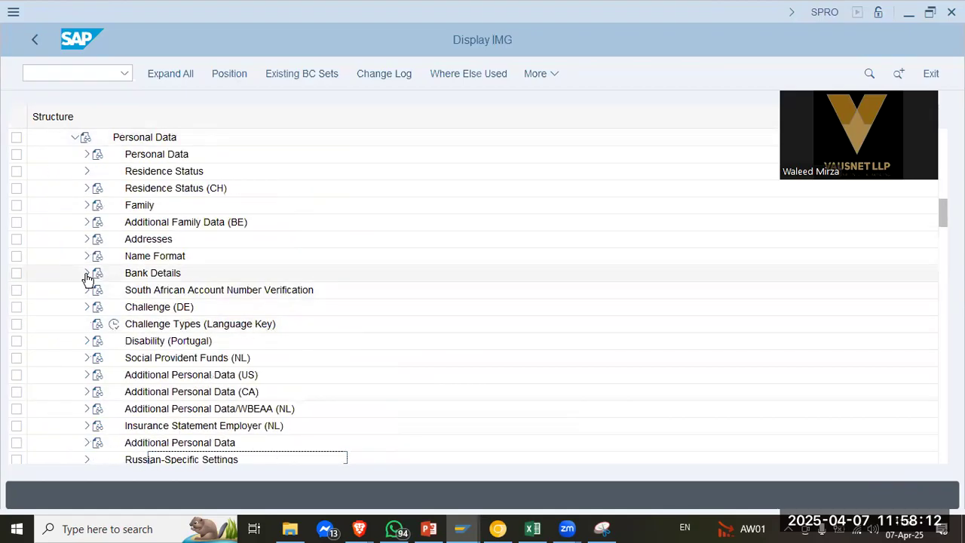
{"action": "left_click", "coordinate": [87, 273]}
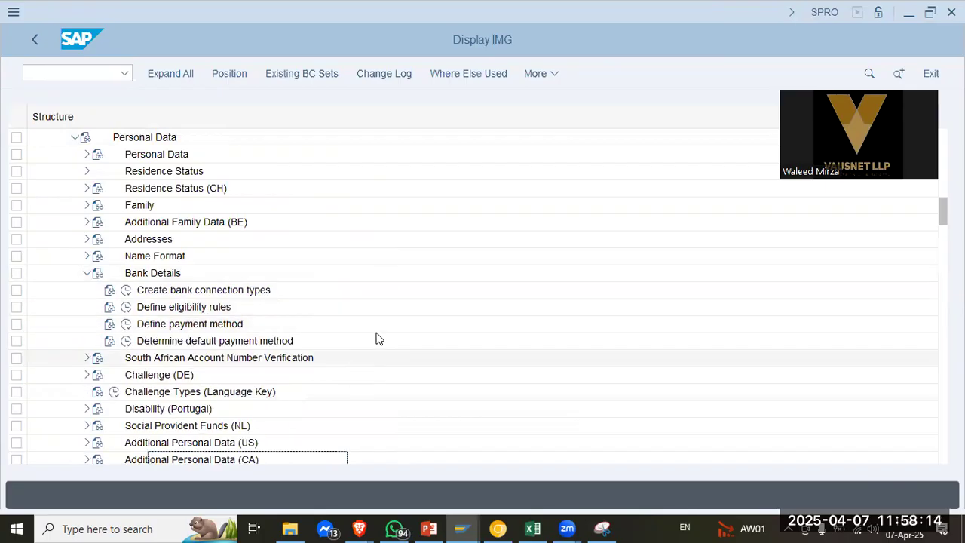
Consult the bank details notes on slide 3 in PowerPoint, return to SAP and open transaction SM30 in a new session
{"action": "key", "text": "alt+Tab"}
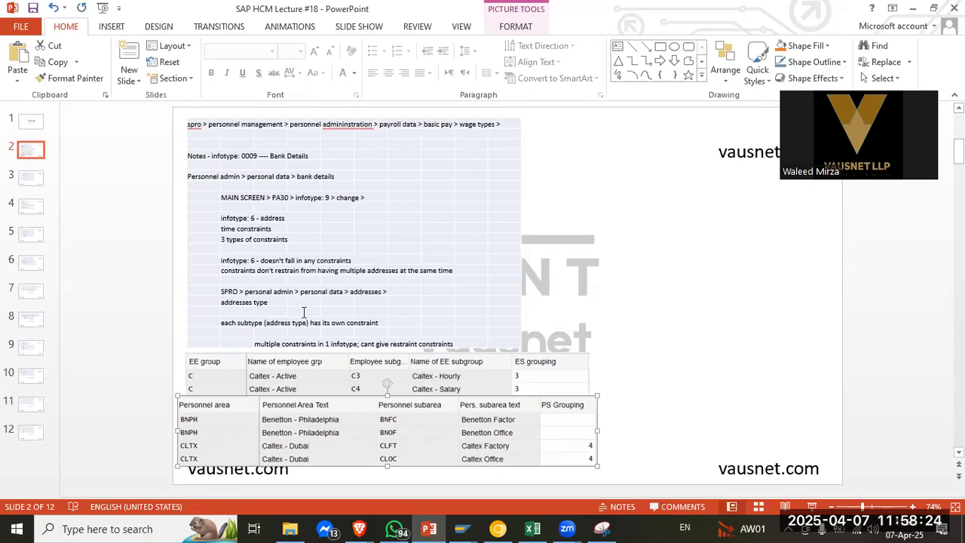
{"action": "left_click", "coordinate": [31, 177]}
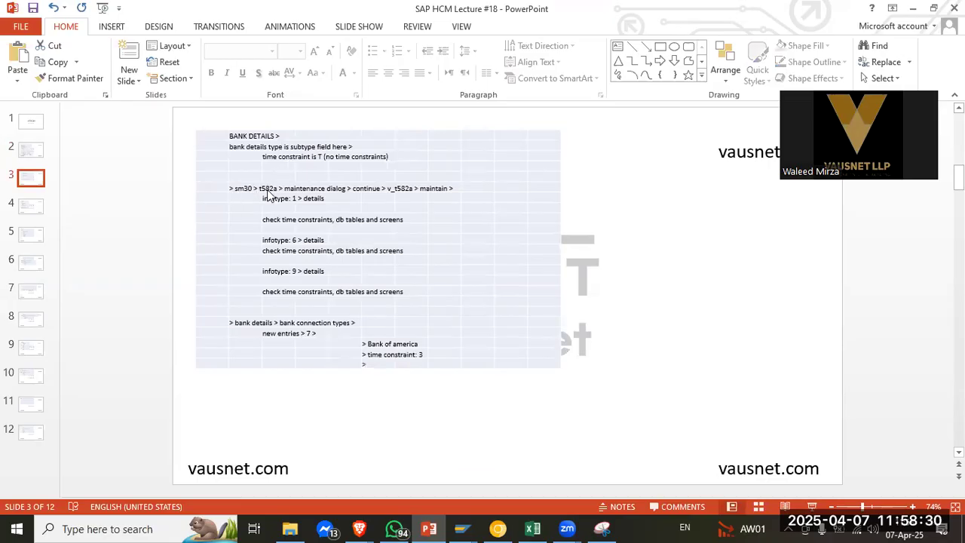
{"action": "key", "text": "alt+Tab"}
{"action": "left_click", "coordinate": [85, 74]}
{"action": "type", "text": "/o sm30"}
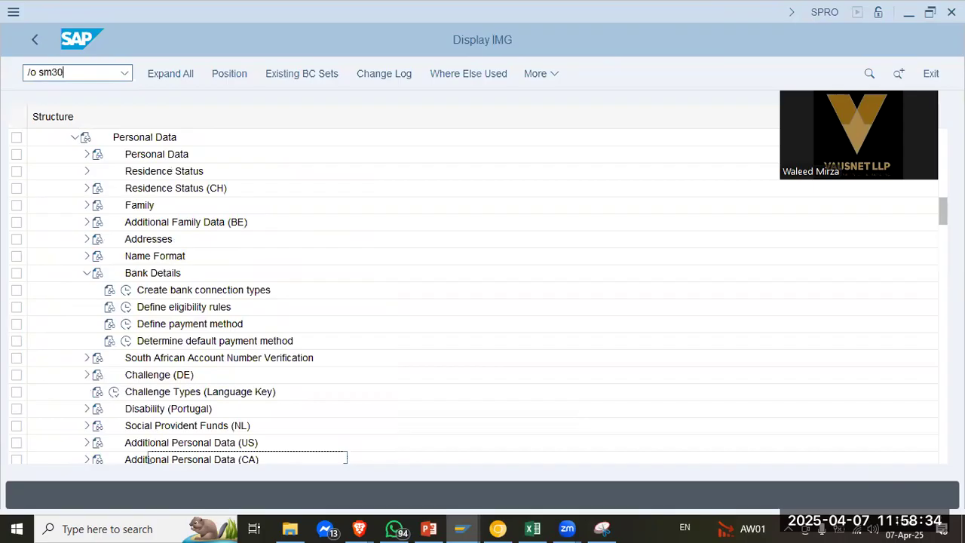
{"action": "key", "text": "Return"}
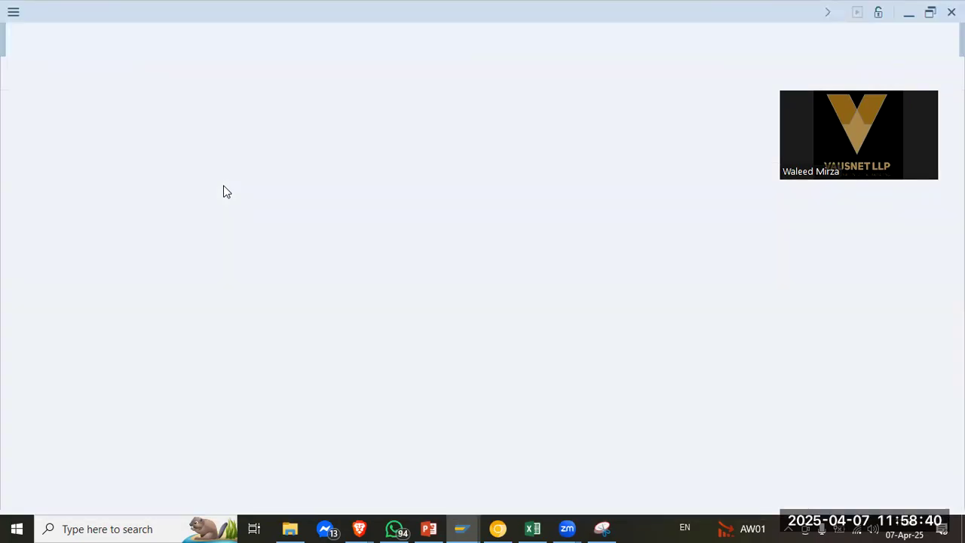
Look up the maintenance dialogs for table T582A and open VV_582A_C_V1 for maintenance
{"action": "type", "text": "t5"}
{"action": "key", "text": "Down"}
{"action": "key", "text": "Return"}
{"action": "left_click", "coordinate": [207, 73]}
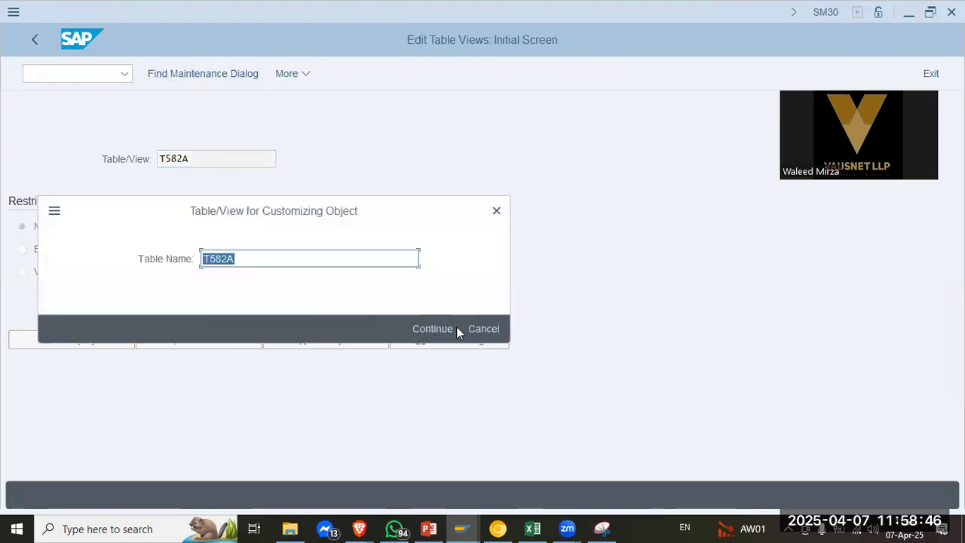
{"action": "left_click", "coordinate": [434, 330]}
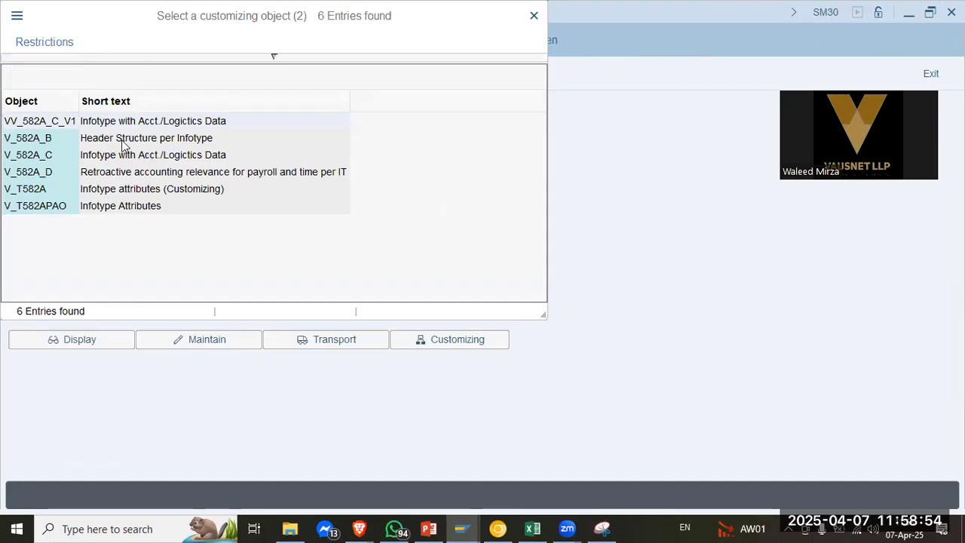
{"action": "left_click", "coordinate": [121, 208]}
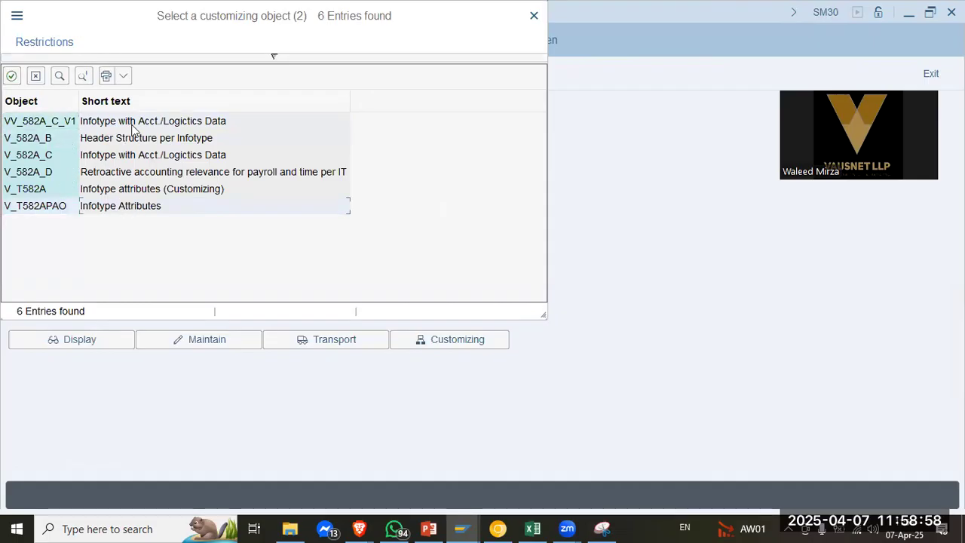
{"action": "left_click", "coordinate": [160, 126]}
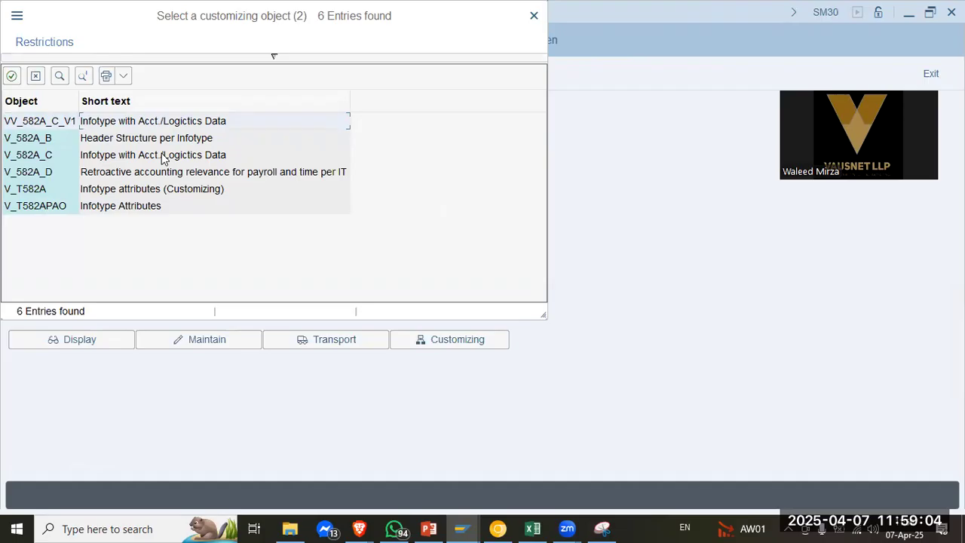
{"action": "double_click", "coordinate": [183, 119]}
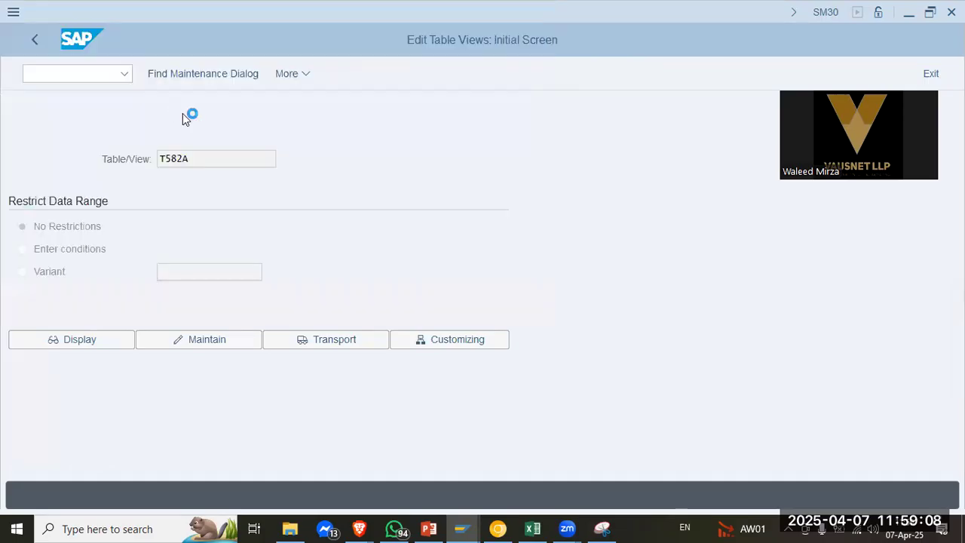
{"action": "left_click", "coordinate": [211, 341]}
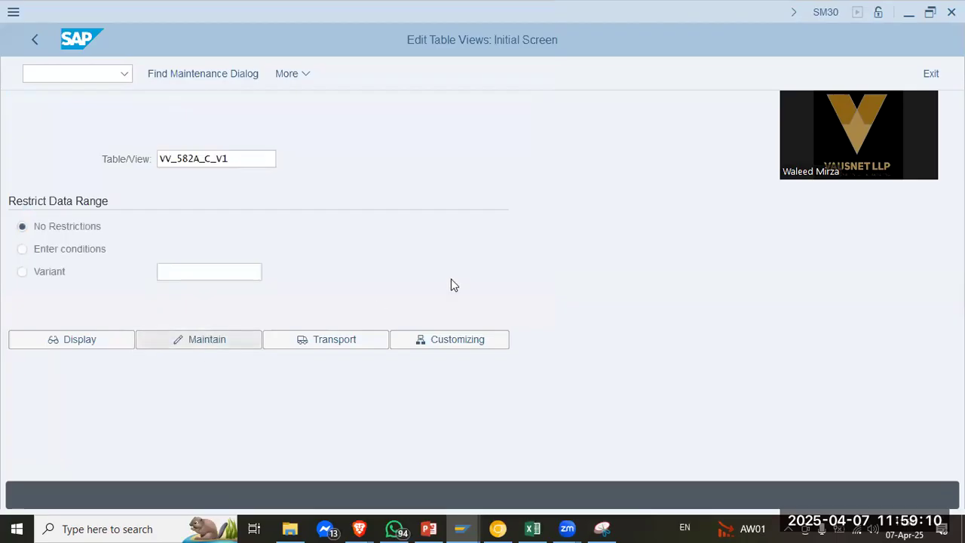
Check the slide 3 notes in PowerPoint for the required view name, return to SAP and leave the Infotype with Acct./Logistics Data view
{"action": "key", "text": "alt+Tab"}
{"action": "key", "text": "alt+Tab"}
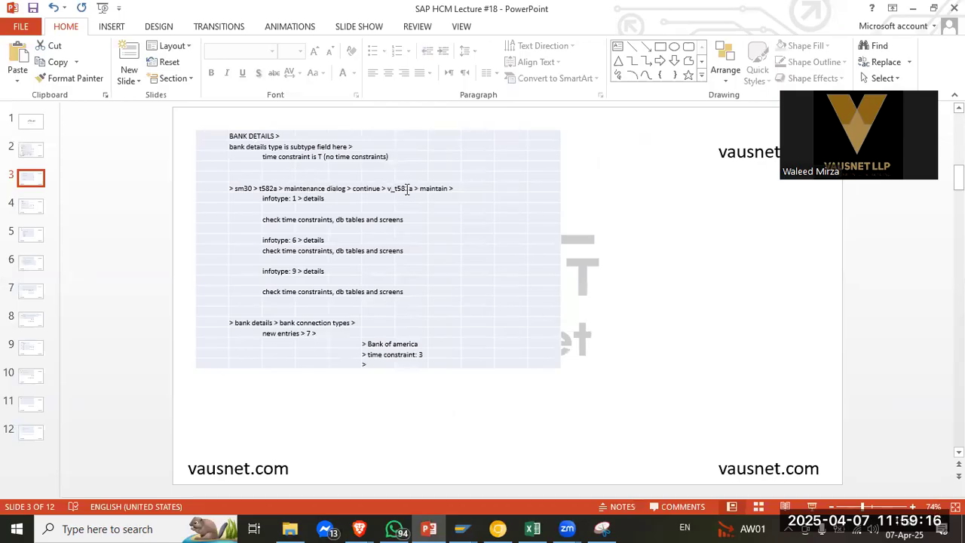
{"action": "key", "text": "alt+Tab"}
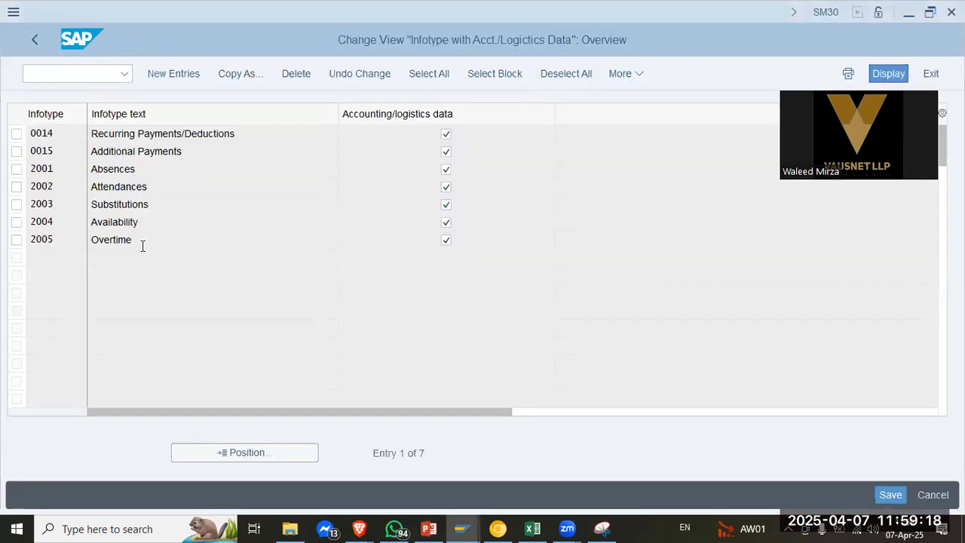
{"action": "left_click", "coordinate": [170, 187]}
{"action": "double_click", "coordinate": [251, 133]}
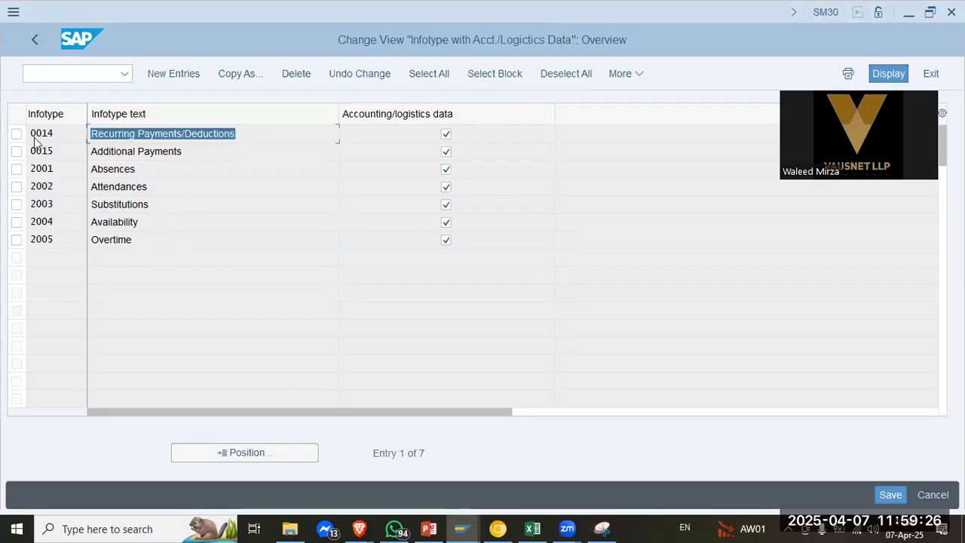
{"action": "left_click", "coordinate": [34, 43]}
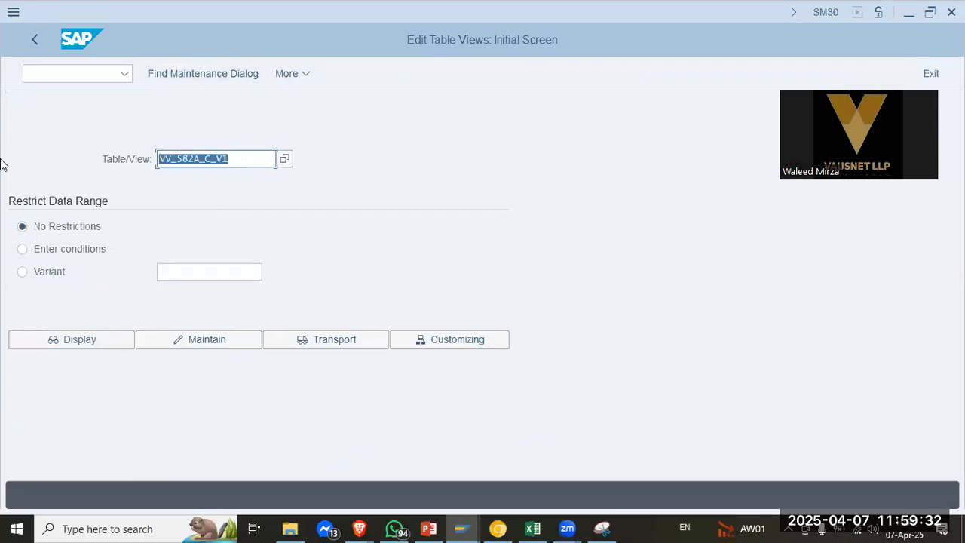
Open V_T582A, Infotype attributes (Customizing), for maintenance through table T582A's maintenance dialogs and select the Addresses infotype 0006
{"action": "key", "text": "BackSpace"}
{"action": "key", "text": "Down"}
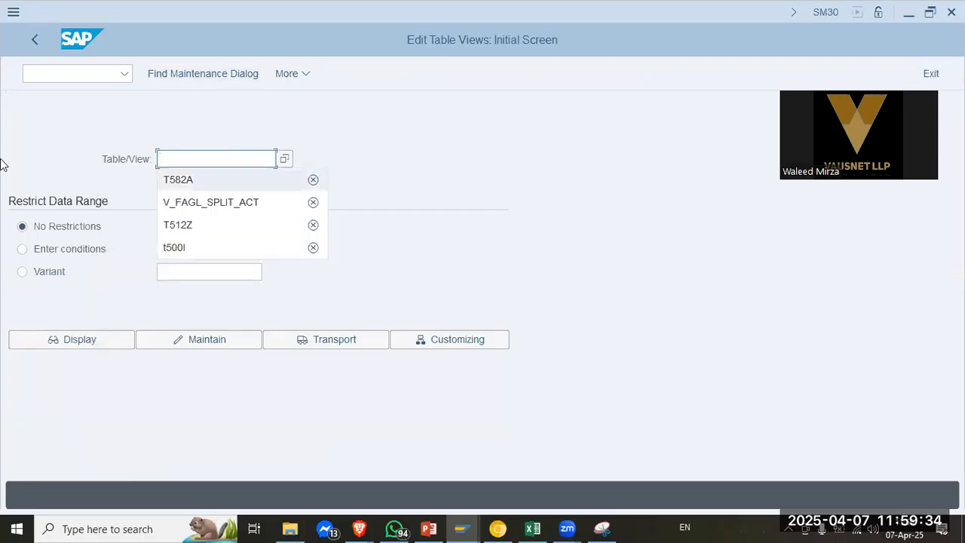
{"action": "key", "text": "Return"}
{"action": "left_click", "coordinate": [226, 75]}
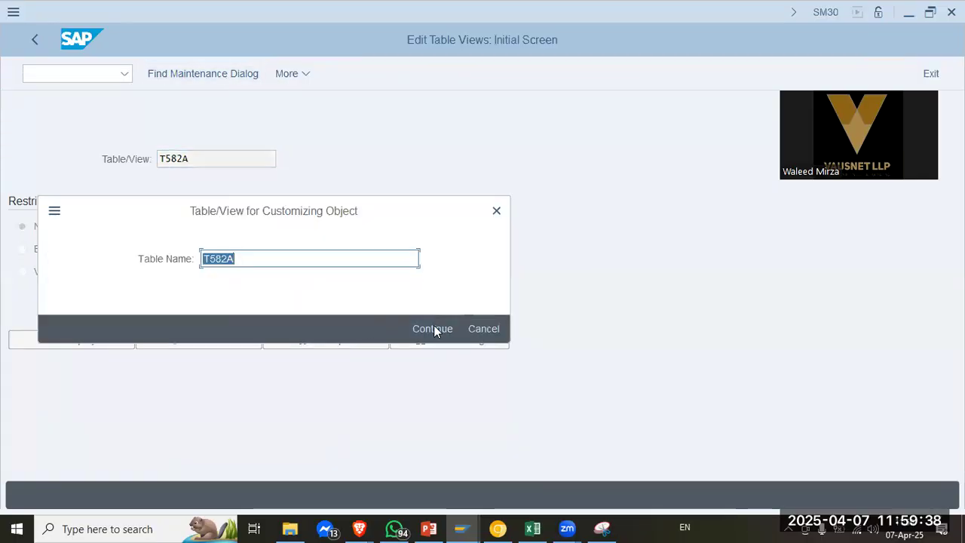
{"action": "left_click", "coordinate": [434, 328]}
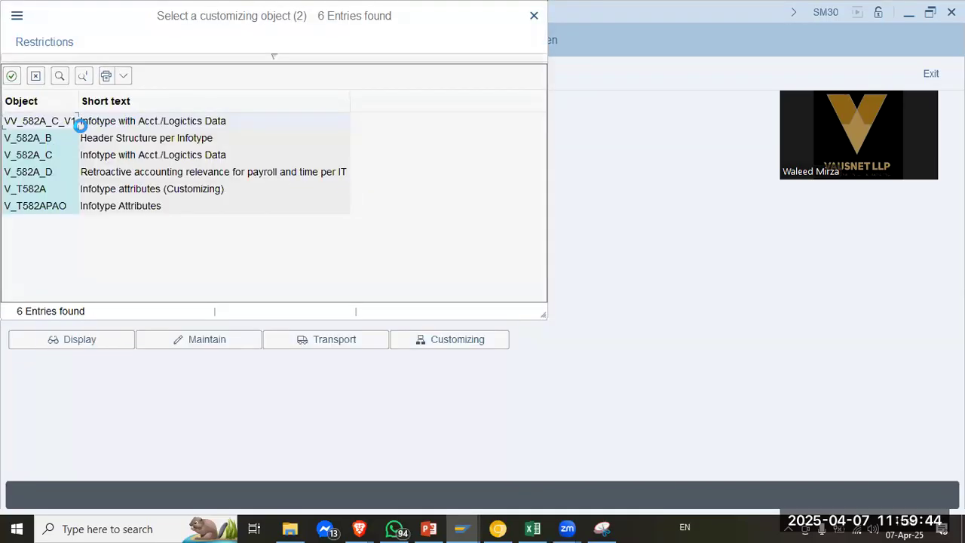
{"action": "left_click", "coordinate": [21, 193]}
{"action": "double_click", "coordinate": [117, 194]}
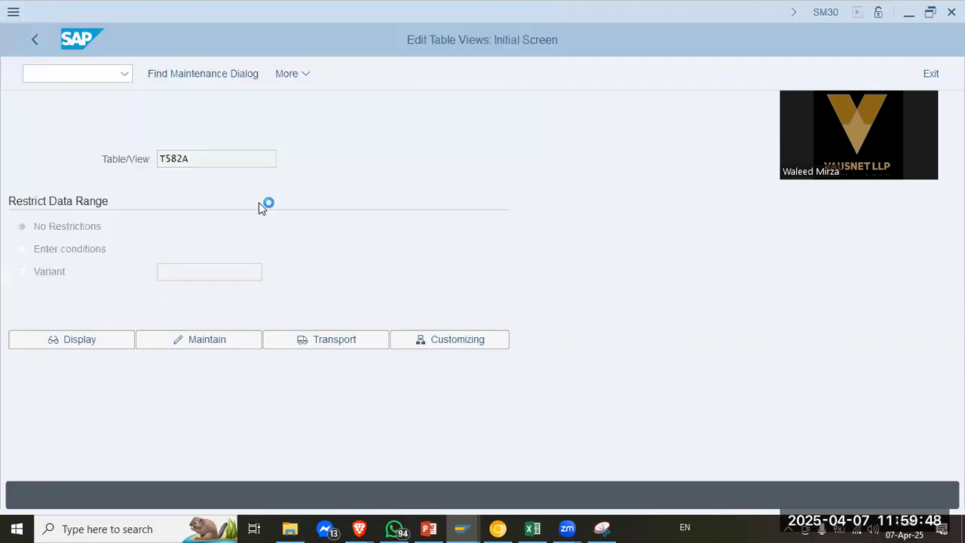
{"action": "left_click", "coordinate": [219, 341]}
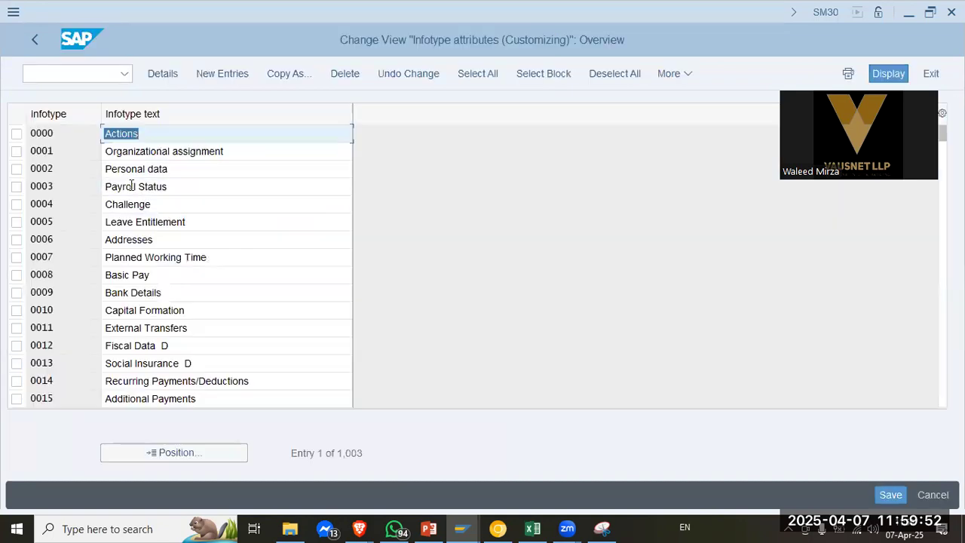
{"action": "left_click", "coordinate": [130, 239]}
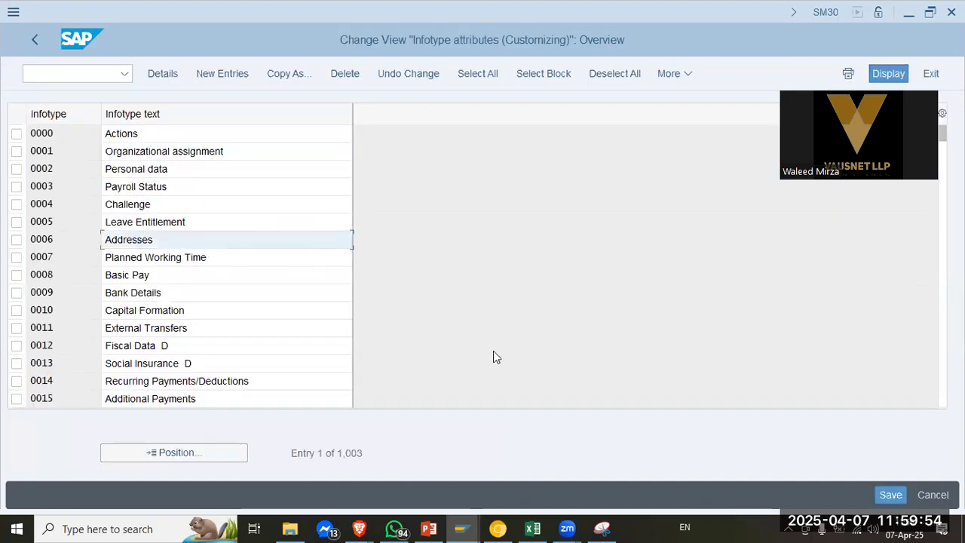
Switch to PowerPoint and review the slide 3 notes on which infotype details and time constraints to check
{"action": "key", "text": "alt+Tab"}
{"action": "key", "text": "alt+Tab"}
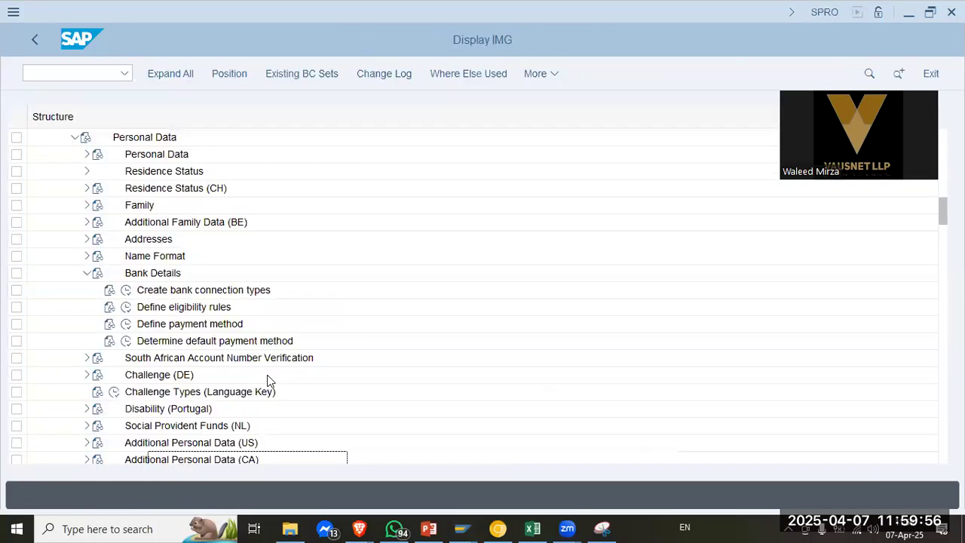
{"action": "key", "text": "alt+Tab"}
{"action": "key", "text": "Tab"}
{"action": "key", "text": "alt+Tab"}
{"action": "key", "text": "alt+Tab"}
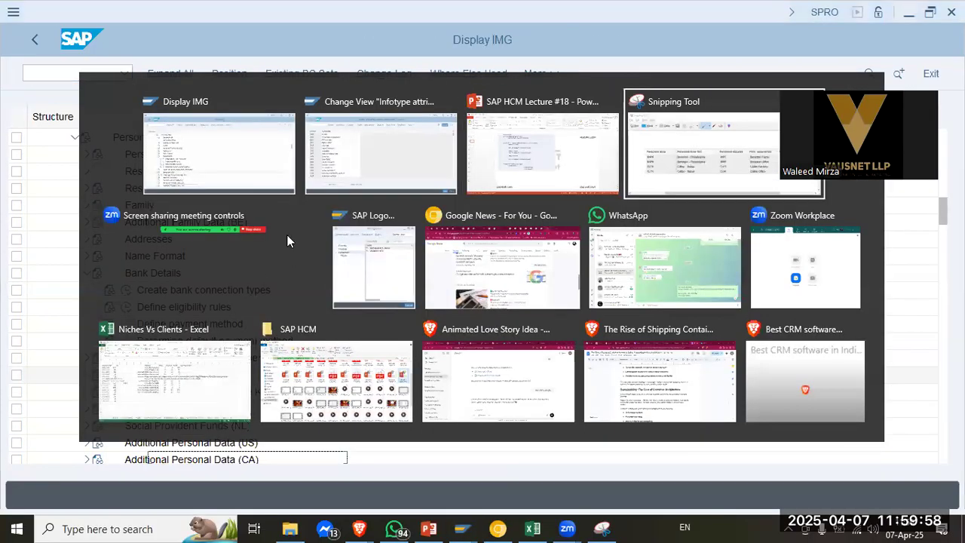
{"action": "left_click", "coordinate": [534, 148]}
{"action": "key", "text": "alt"}
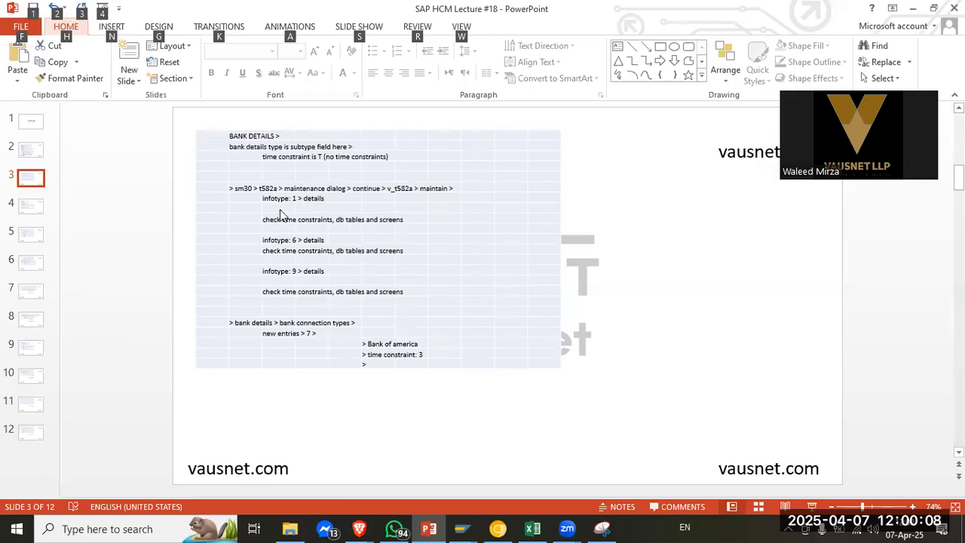
{"action": "key", "text": "alt+Tab"}
{"action": "key", "text": "alt+Tab"}
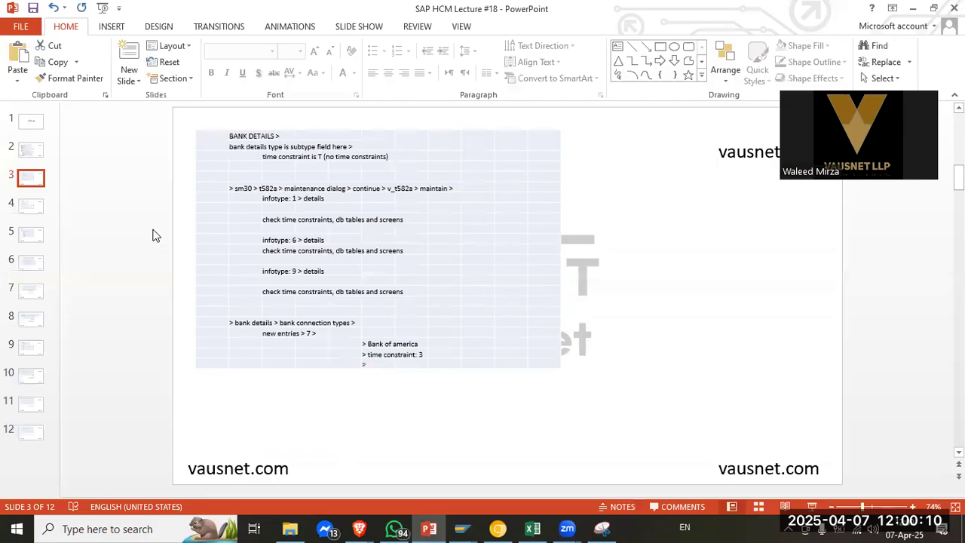
Return to SAP, open the details of infotype 0001 Organizational assignment and look up the possible time constraint values
{"action": "key", "text": "alt+Tab"}
{"action": "key", "text": "alt+Tab"}
{"action": "key", "text": "F2"}
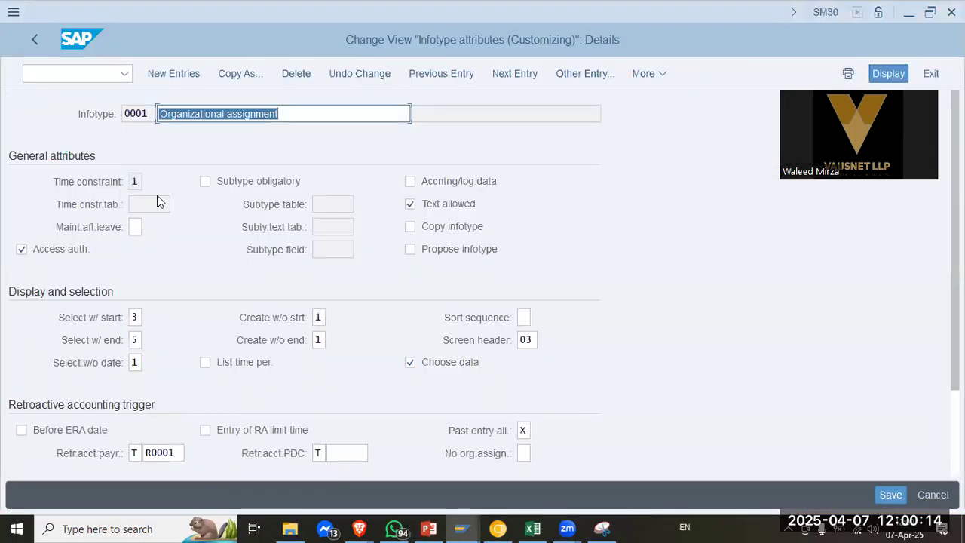
{"action": "left_click", "coordinate": [135, 181]}
{"action": "left_click", "coordinate": [151, 183]}
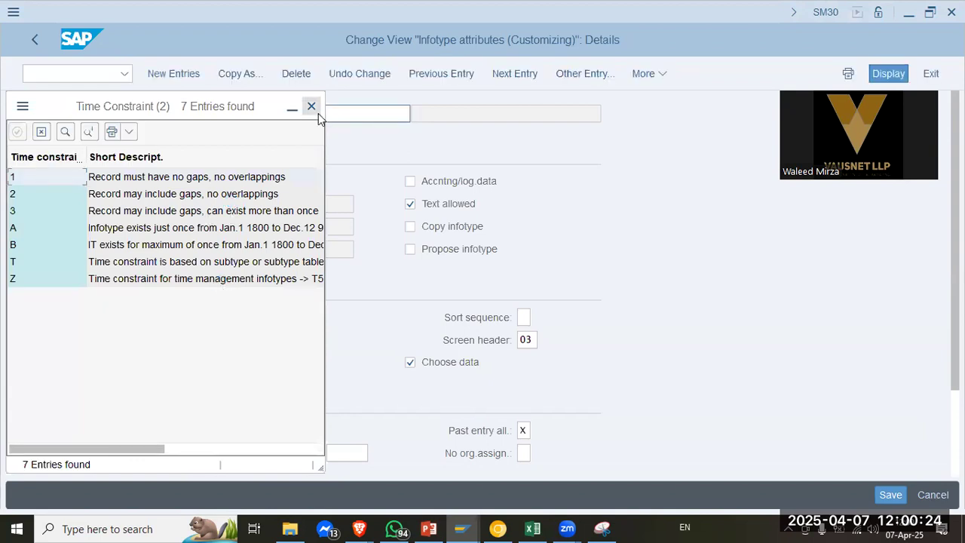
{"action": "left_click", "coordinate": [311, 106]}
Switch to PowerPoint and review the slide 3 and 4 notes on bank details and recurring payments, then return to SAP
{"action": "left_click", "coordinate": [429, 528]}
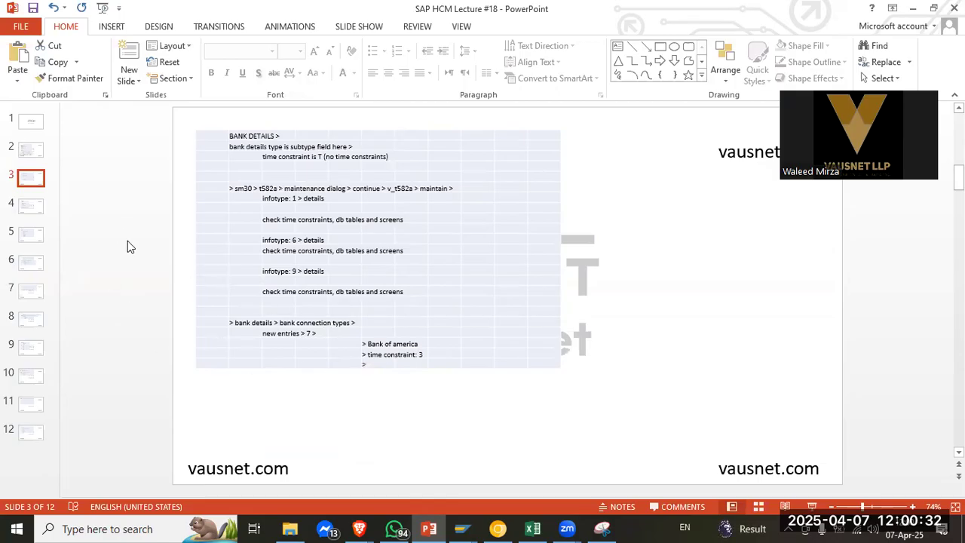
{"action": "left_click", "coordinate": [31, 206]}
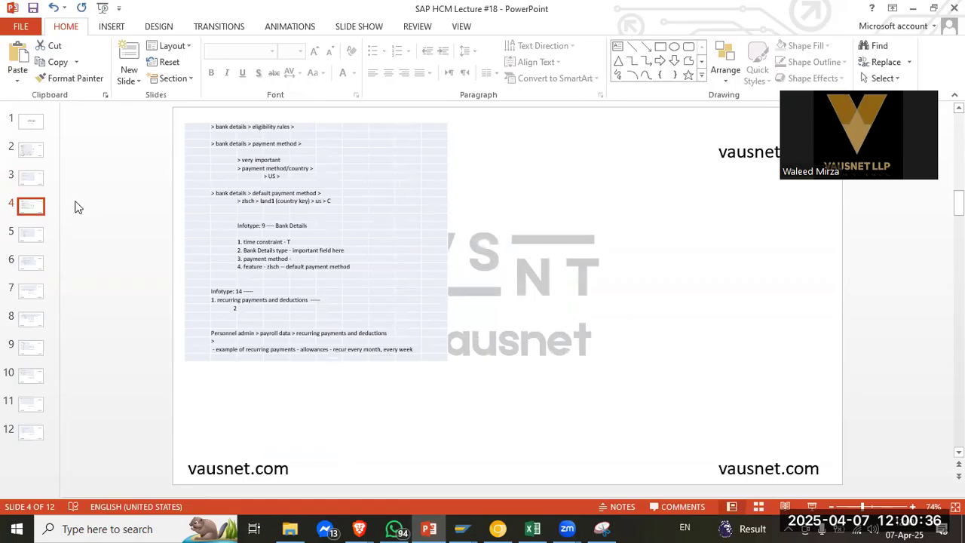
{"action": "left_click", "coordinate": [31, 183]}
{"action": "left_click", "coordinate": [33, 209]}
{"action": "key", "text": "alt+Tab"}
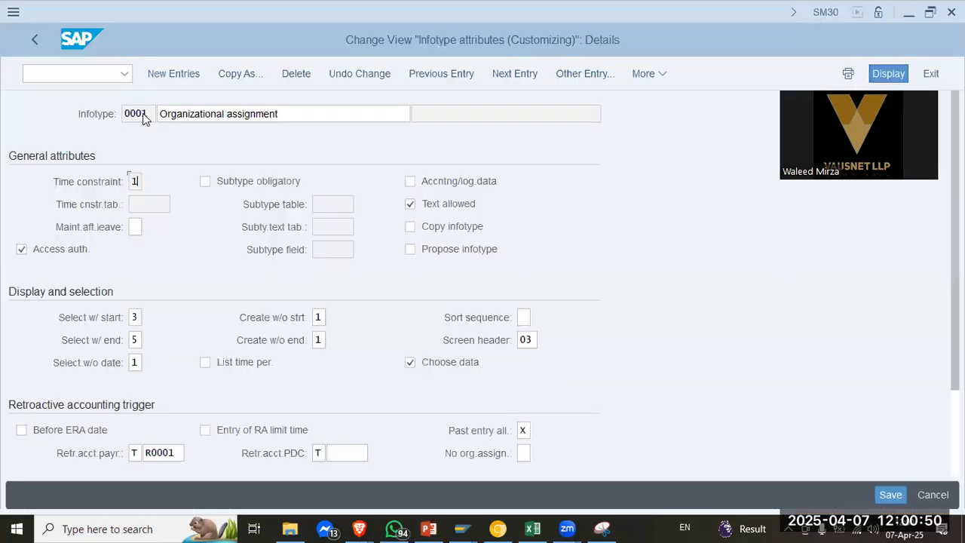
Switch to the Display IMG window, collapse Basic Pay and expand Recurring Payments and Deductions with its Wage Types under Payroll Data
{"action": "key", "text": "alt+Tab"}
{"action": "key", "text": "Tab"}
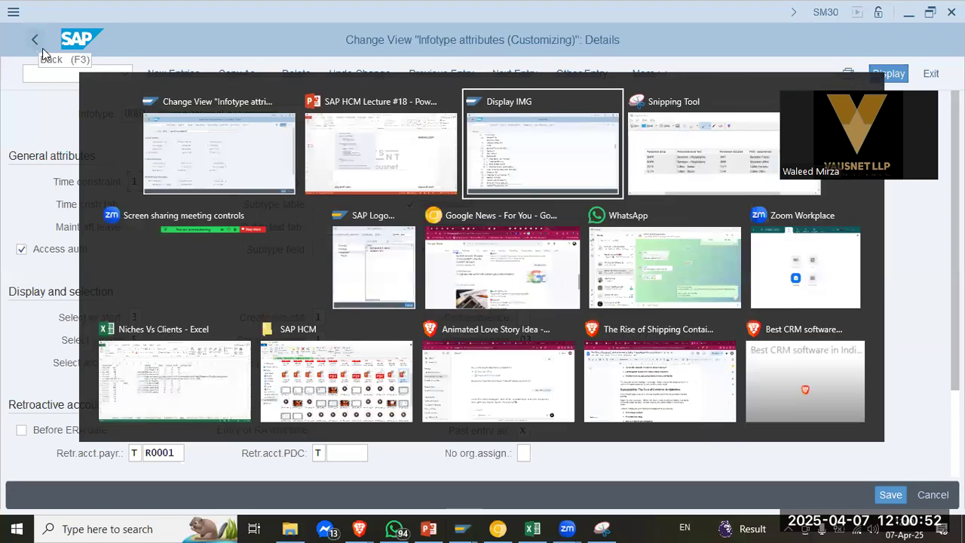
{"action": "left_click", "coordinate": [86, 273]}
{"action": "left_click", "coordinate": [75, 137]}
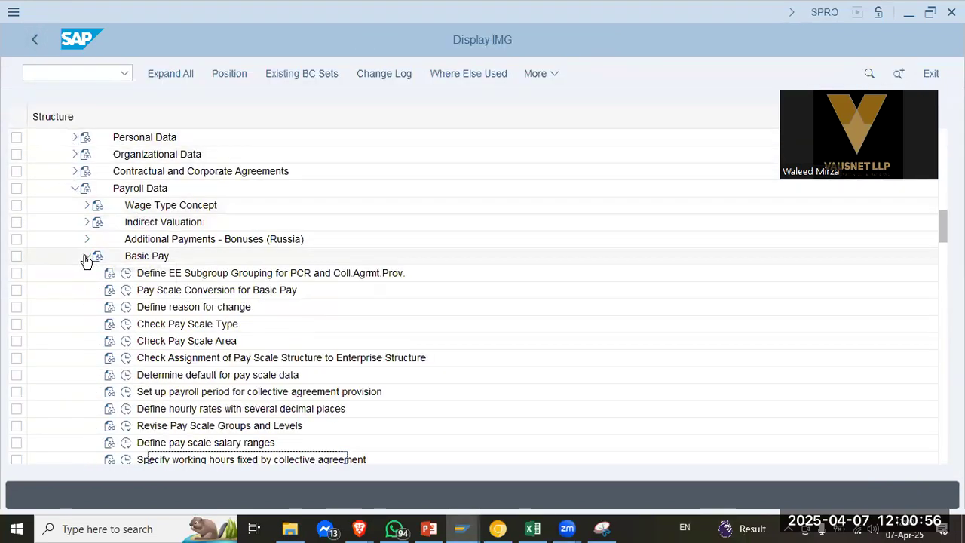
{"action": "left_click", "coordinate": [86, 255]}
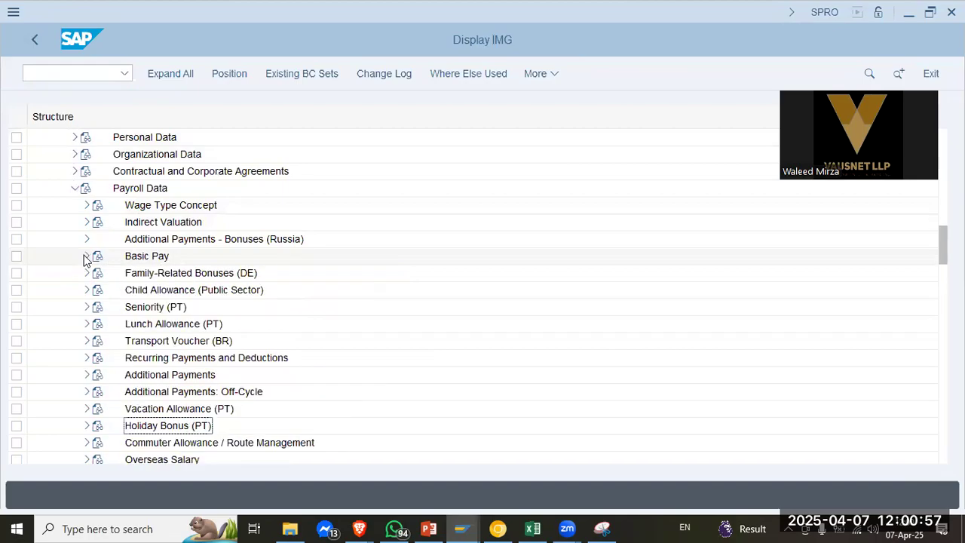
{"action": "left_click", "coordinate": [88, 359]}
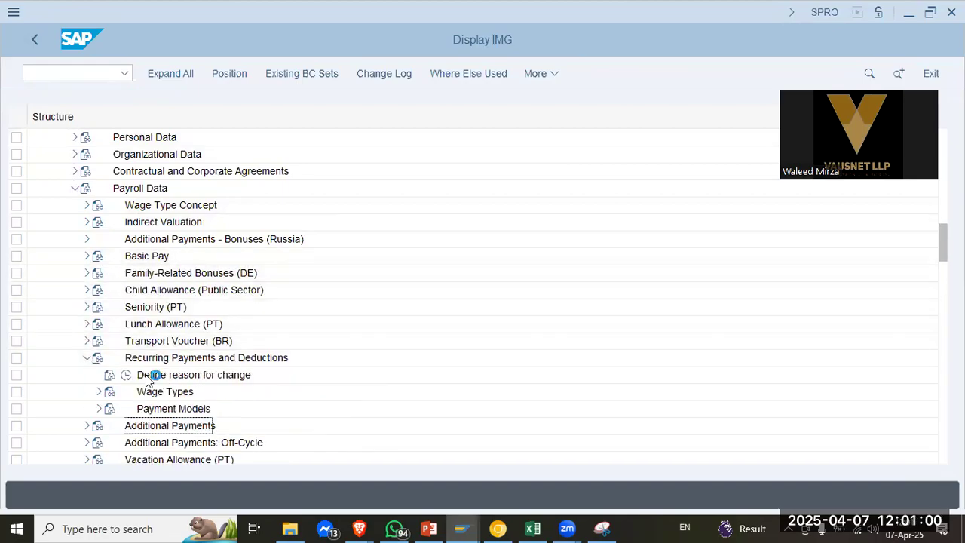
{"action": "left_click", "coordinate": [150, 376]}
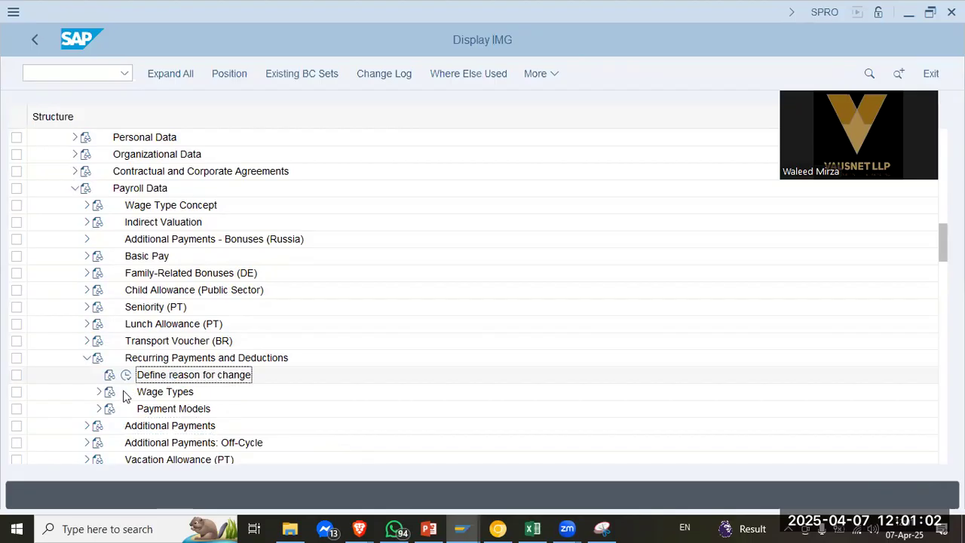
{"action": "left_click", "coordinate": [99, 393]}
{"action": "left_click", "coordinate": [139, 359]}
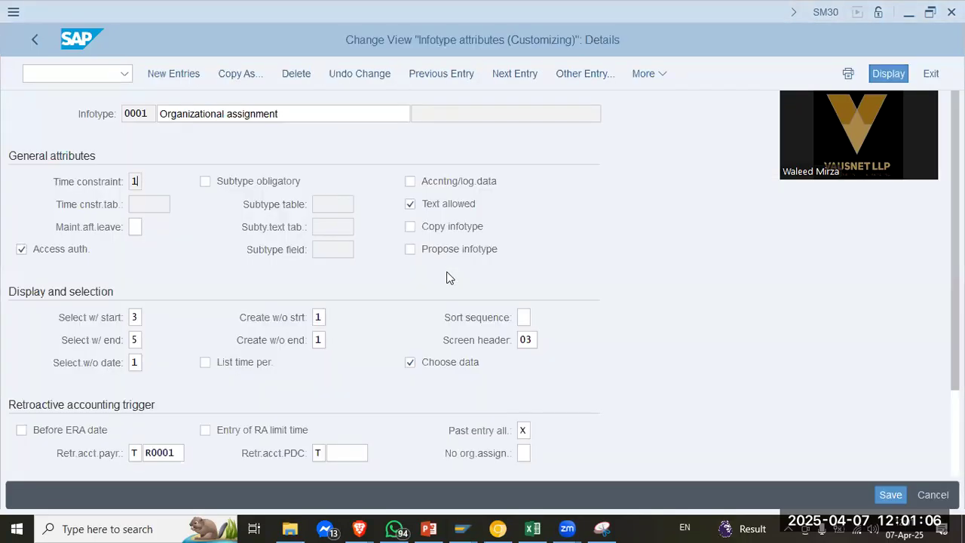
Check the infotype 14 notes on slide 4 in PowerPoint and open Copy Wage Types for group 0014, Recurring paymts/deducts, in SAP
{"action": "key", "text": "alt+Tab"}
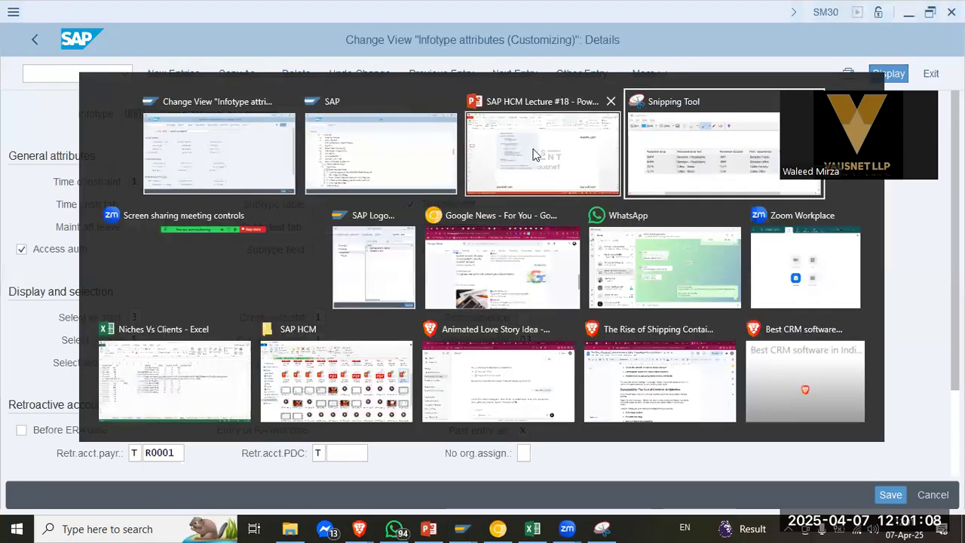
{"action": "left_click", "coordinate": [533, 154]}
{"action": "key", "text": "alt"}
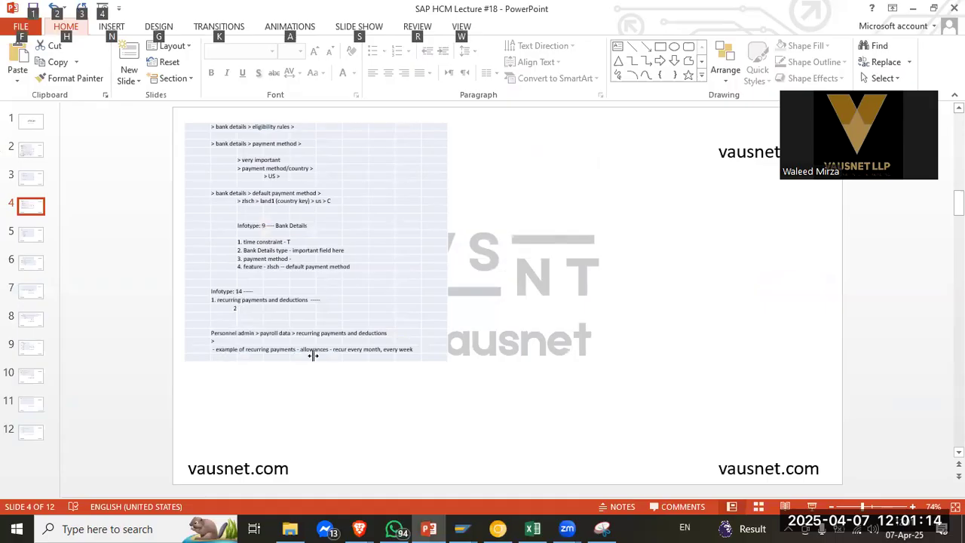
{"action": "key", "text": "alt+Tab"}
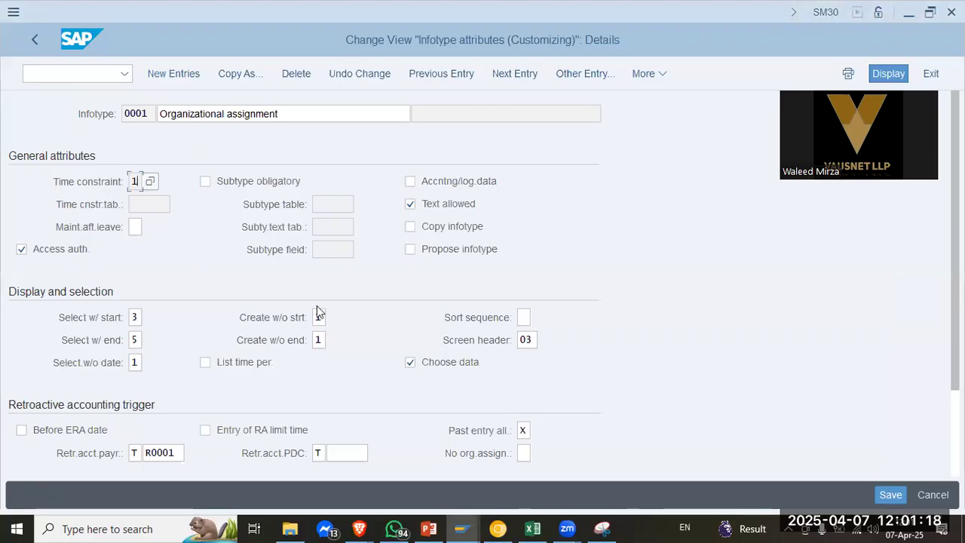
{"action": "key", "text": "alt+Tab"}
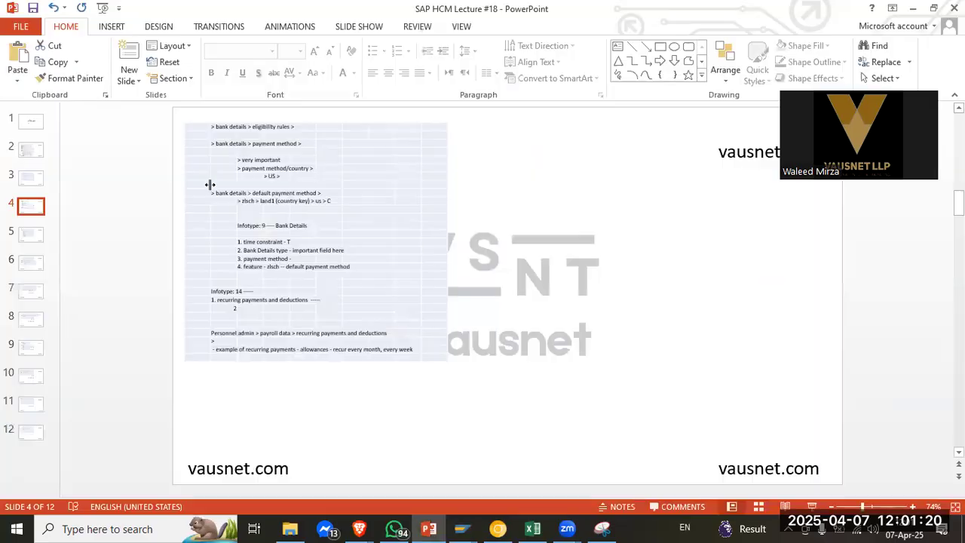
{"action": "key", "text": "alt+Tab"}
{"action": "left_click", "coordinate": [493, 500]}
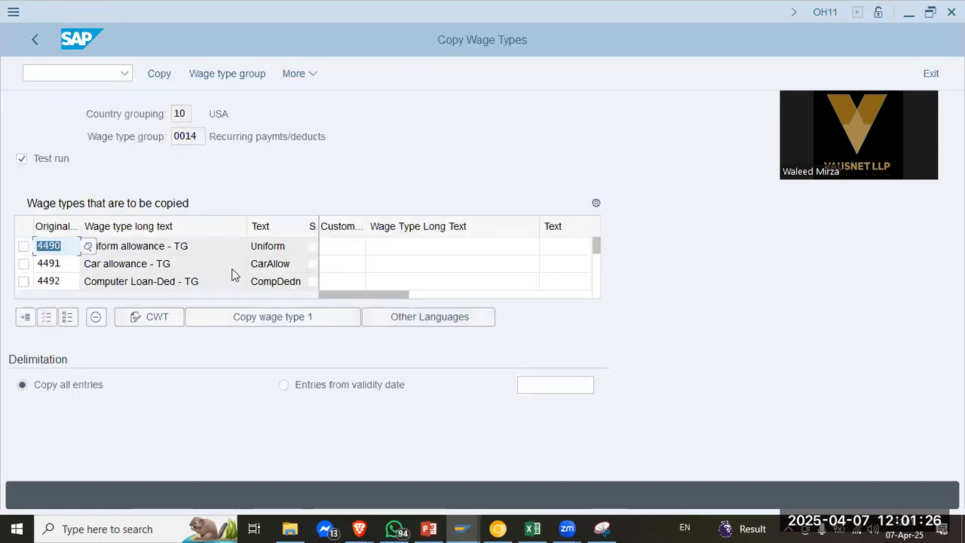
Examine the original wage types available for recurring payments and deductions, from 4490 Uniform allowance - TG through the M-series allowances
{"action": "left_click", "coordinate": [169, 251]}
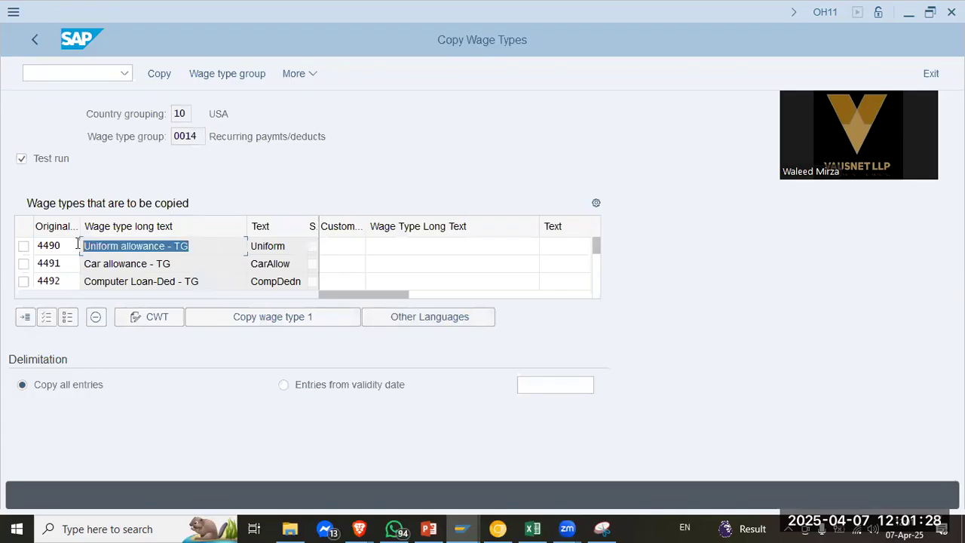
{"action": "key", "text": "Down"}
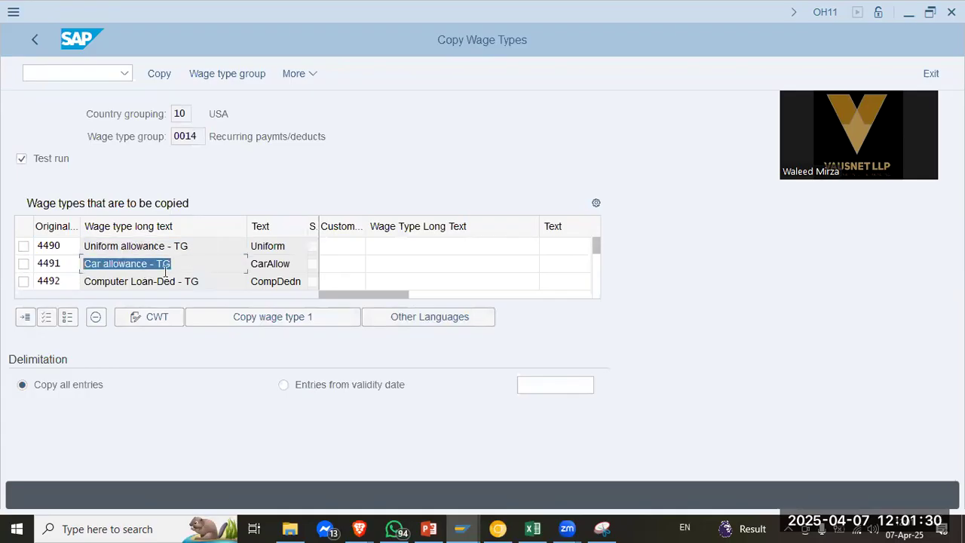
{"action": "left_click_drag", "start_coordinate": [176, 282], "coordinate": [82, 282]}
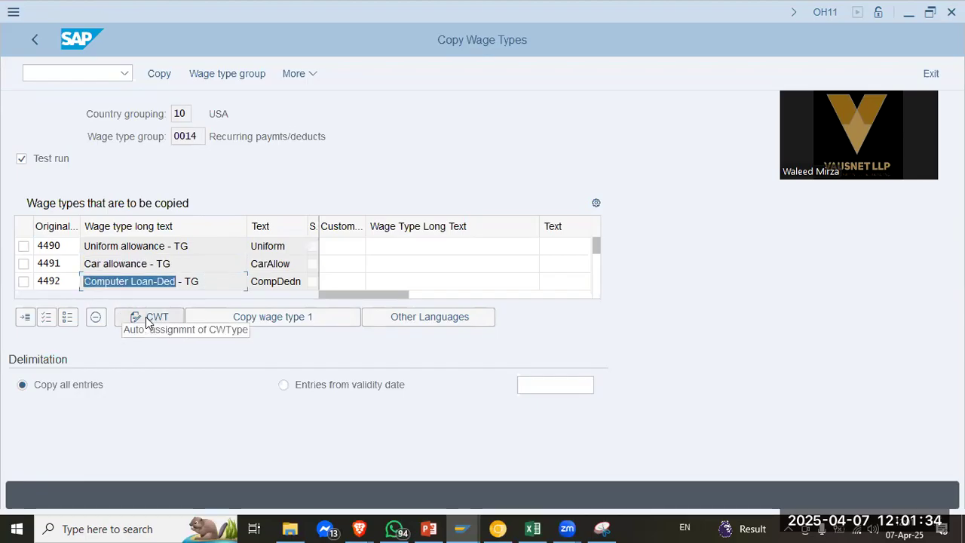
{"action": "left_click", "coordinate": [147, 318]}
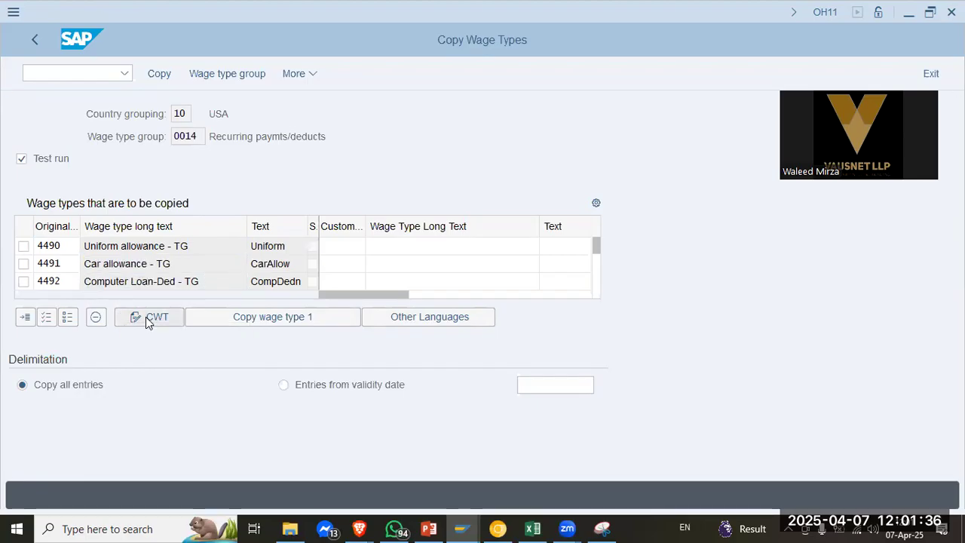
{"action": "scroll", "coordinate": [146, 317], "scroll_direction": "down", "scroll_amount": 1}
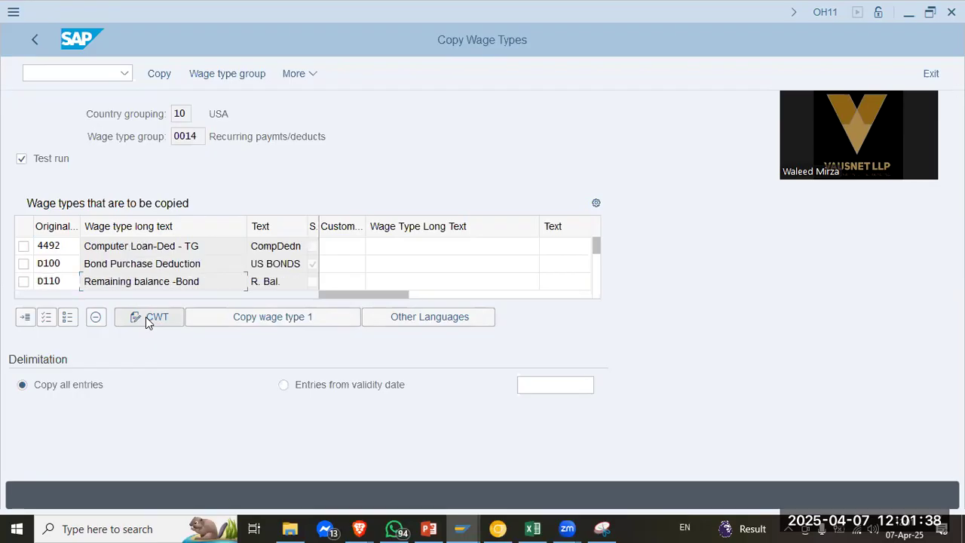
{"action": "scroll", "coordinate": [146, 317], "scroll_direction": "down", "scroll_amount": 1}
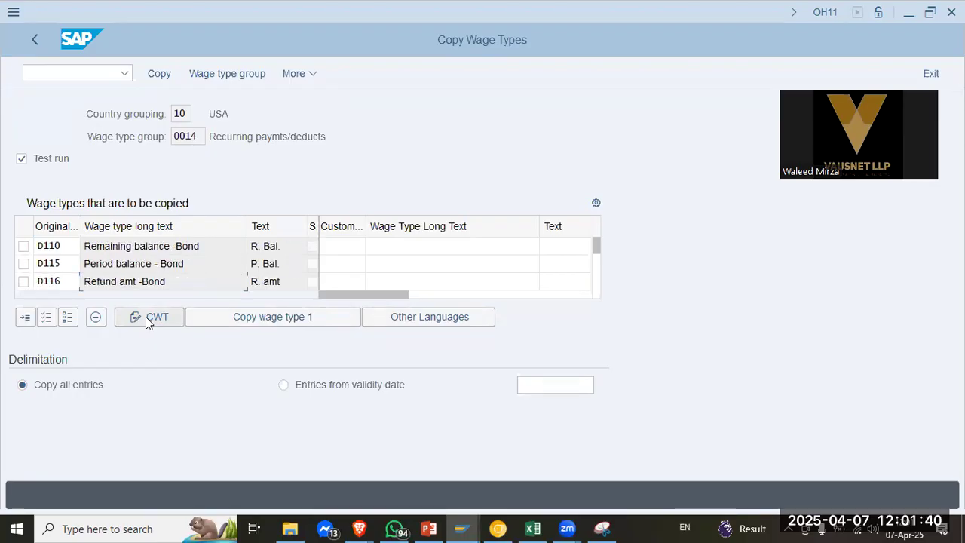
{"action": "scroll", "coordinate": [146, 316], "scroll_direction": "down", "scroll_amount": 1}
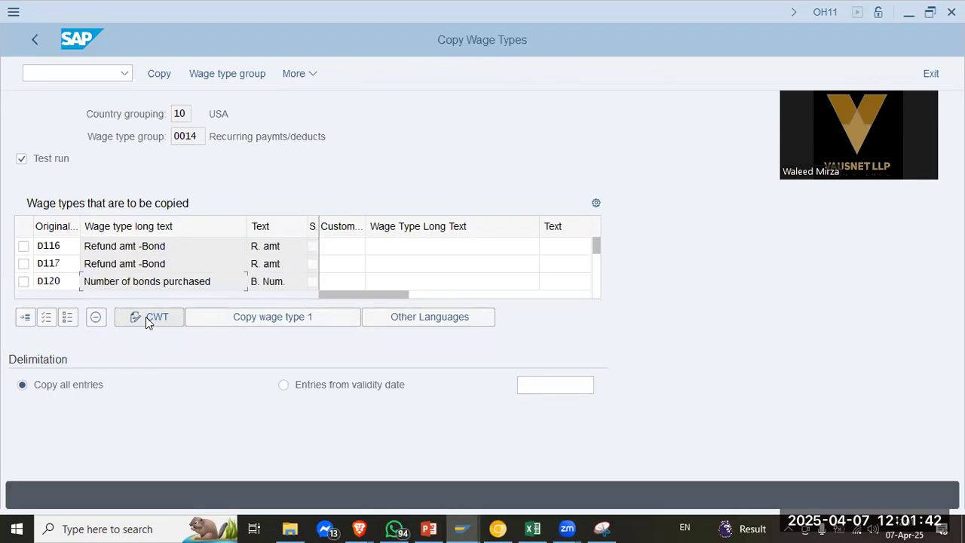
{"action": "scroll", "coordinate": [146, 317], "scroll_direction": "down", "scroll_amount": 1}
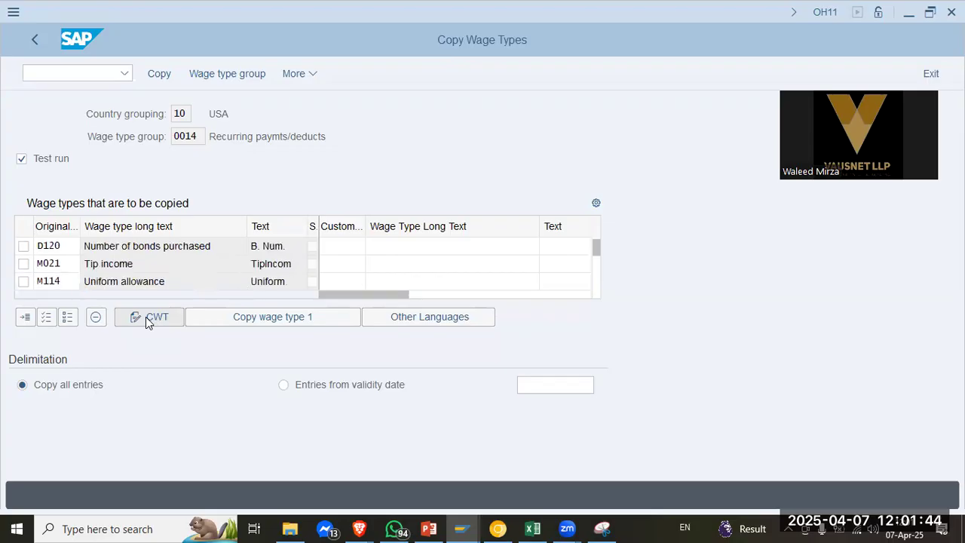
{"action": "scroll", "coordinate": [146, 317], "scroll_direction": "down", "scroll_amount": 1}
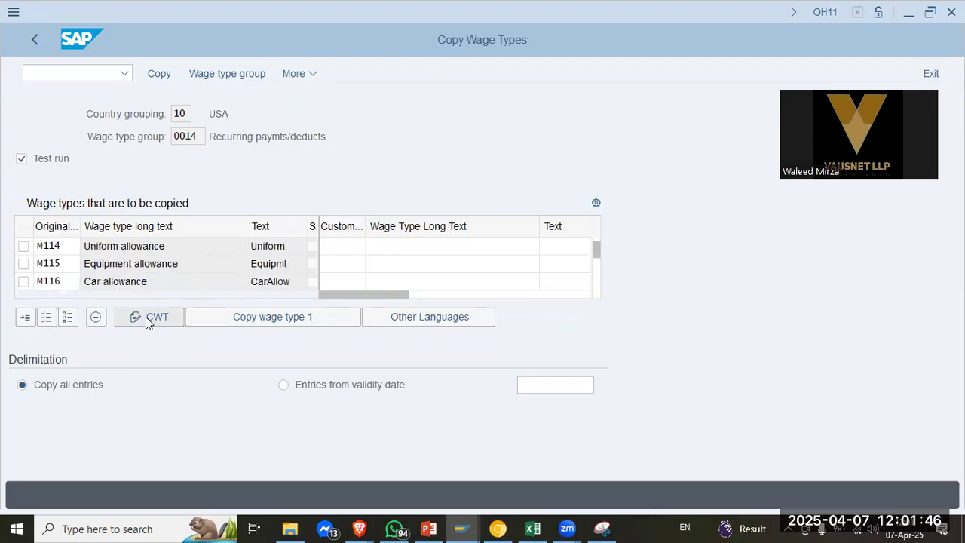
{"action": "scroll", "coordinate": [146, 316], "scroll_direction": "down", "scroll_amount": 1}
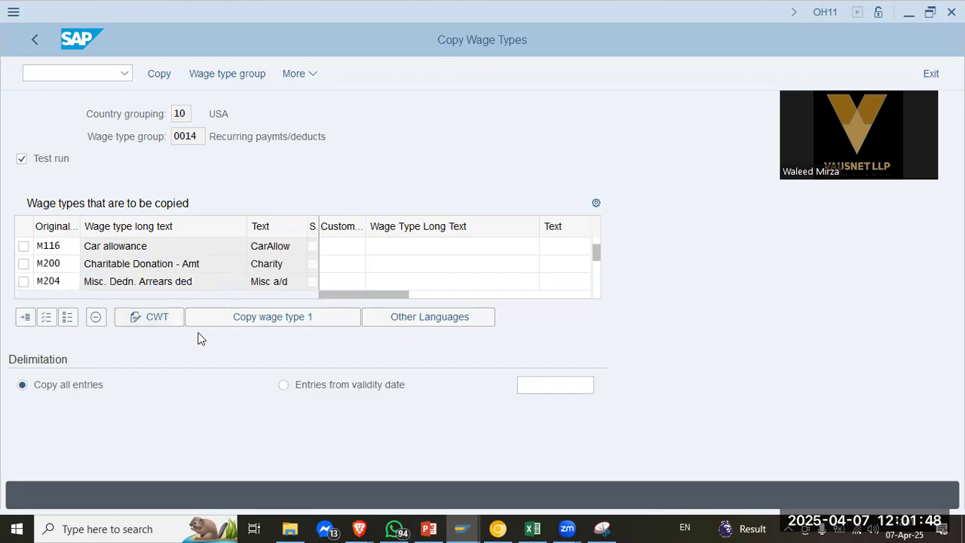
Select wage types M114 Uniform allowance, M115 Equipment allowance and M116 Car allowance for copying
{"action": "scroll", "coordinate": [98, 281], "scroll_direction": "up", "scroll_amount": 1}
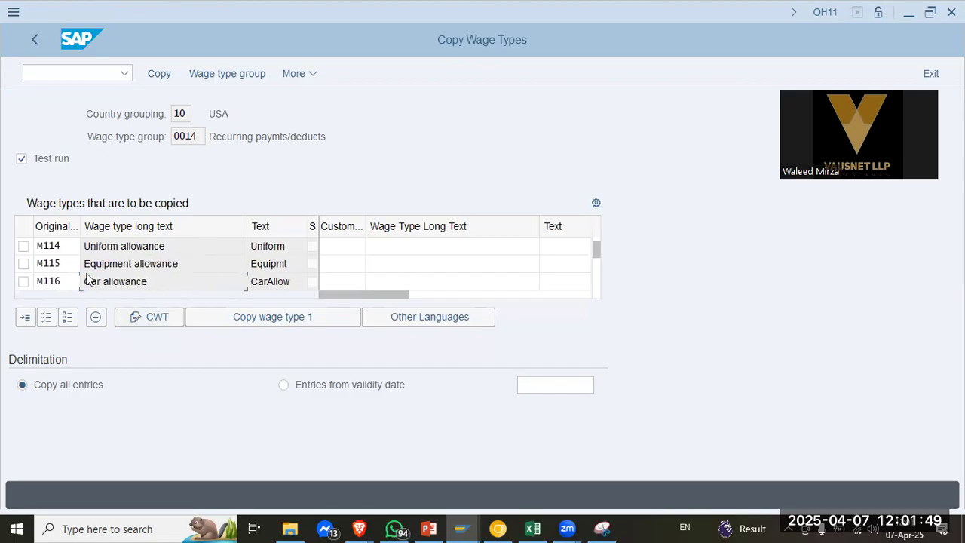
{"action": "left_click", "coordinate": [24, 246]}
{"action": "left_click", "coordinate": [24, 263]}
{"action": "left_click", "coordinate": [23, 281]}
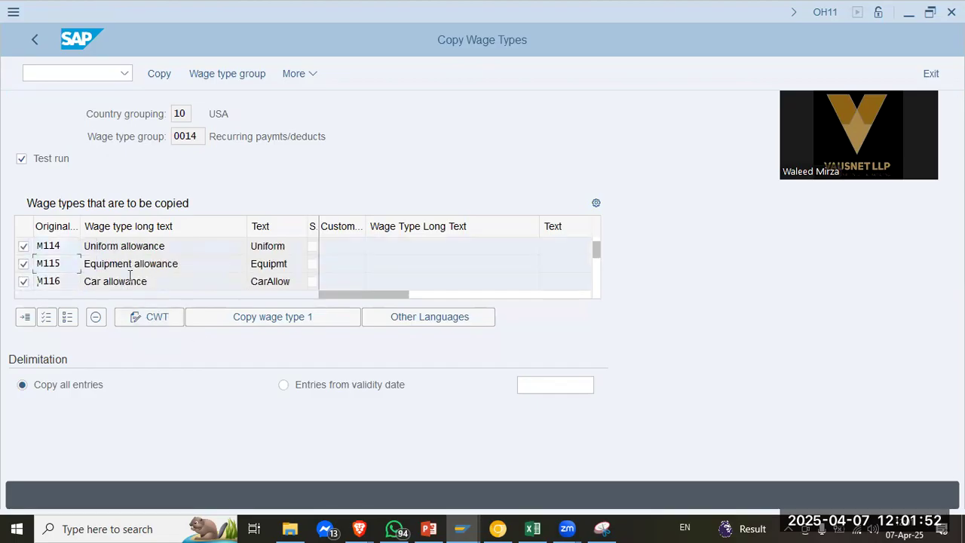
Check the wage type catalog notes on slide 5 in PowerPoint and deselect M115 Equipment allowance in SAP
{"action": "left_click", "coordinate": [347, 245]}
{"action": "key", "text": "alt+Tab"}
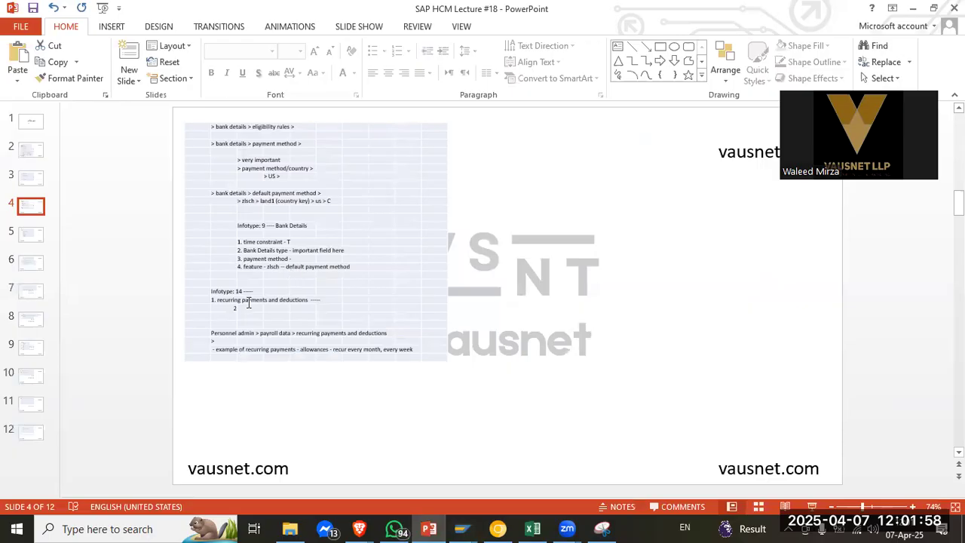
{"action": "left_click", "coordinate": [26, 238]}
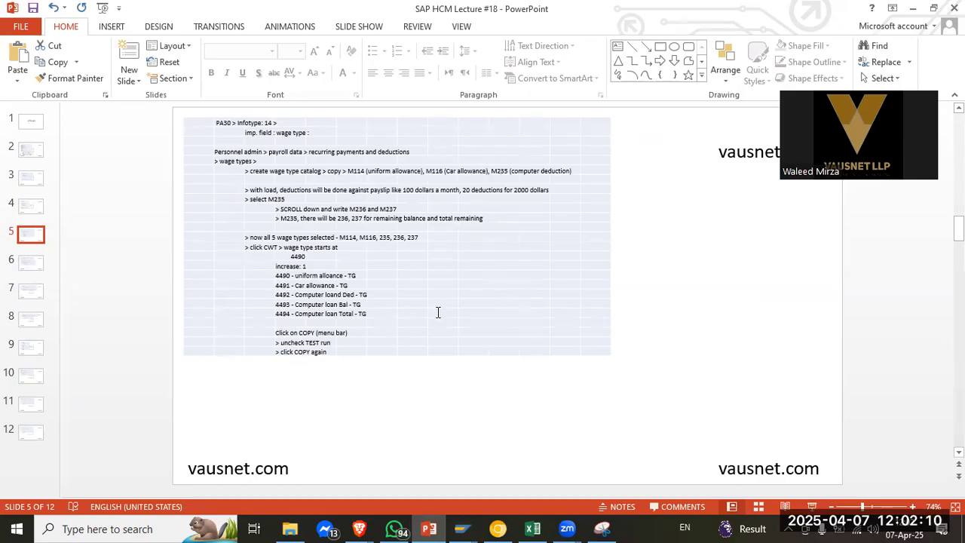
{"action": "key", "text": "alt+Tab"}
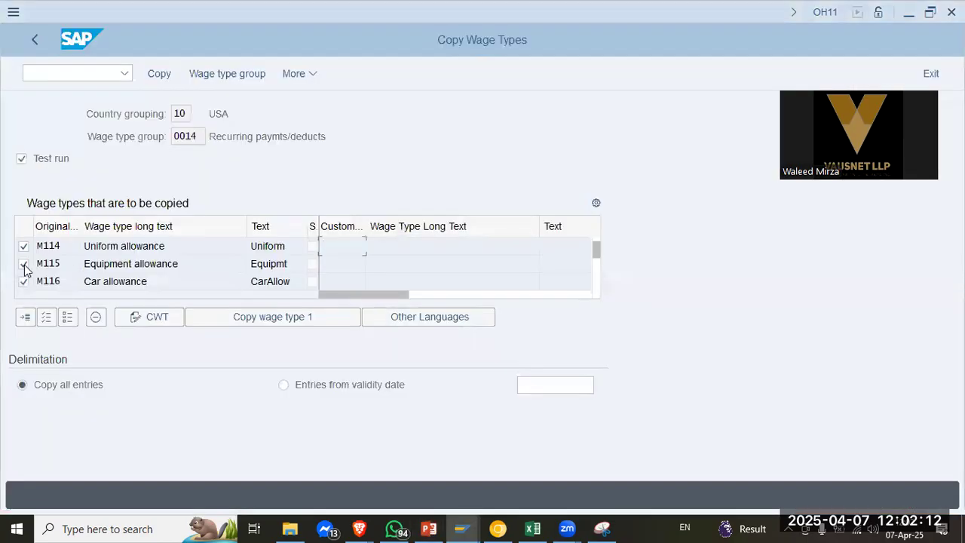
{"action": "left_click", "coordinate": [24, 266]}
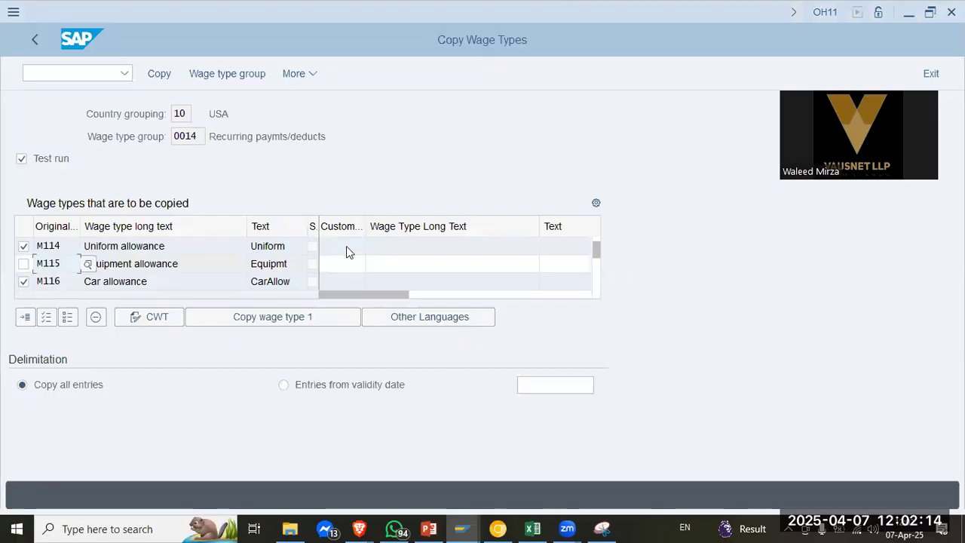
Check the wage type notes on slide 5 in PowerPoint and select M235 Computer Loan - Deduction for copying in SAP
{"action": "key", "text": "alt+Tab"}
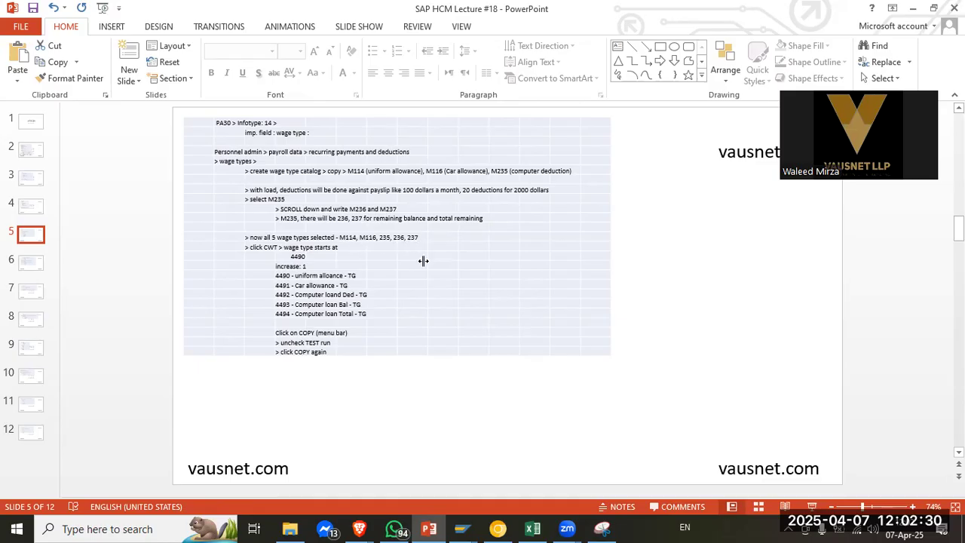
{"action": "key", "text": "alt+Tab"}
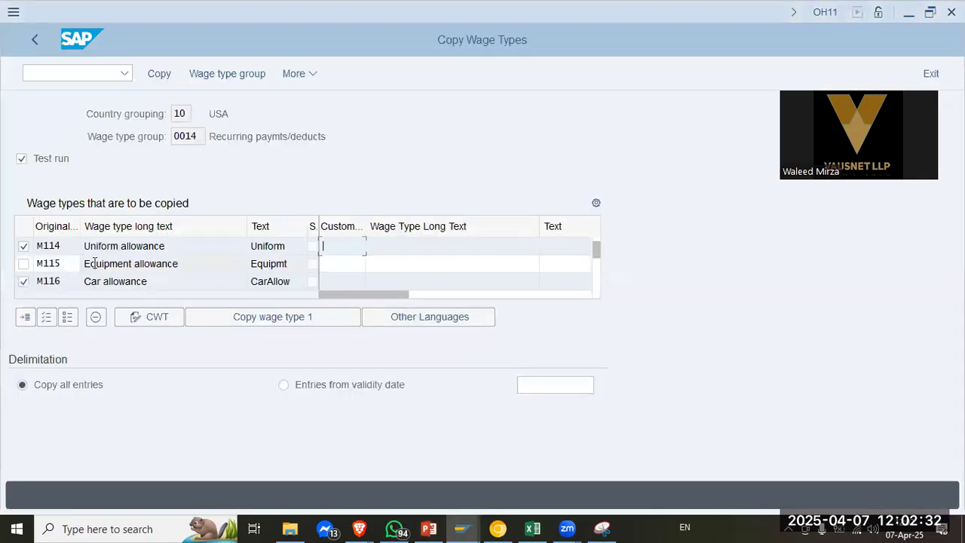
{"action": "scroll", "coordinate": [56, 270], "scroll_direction": "down", "scroll_amount": 2}
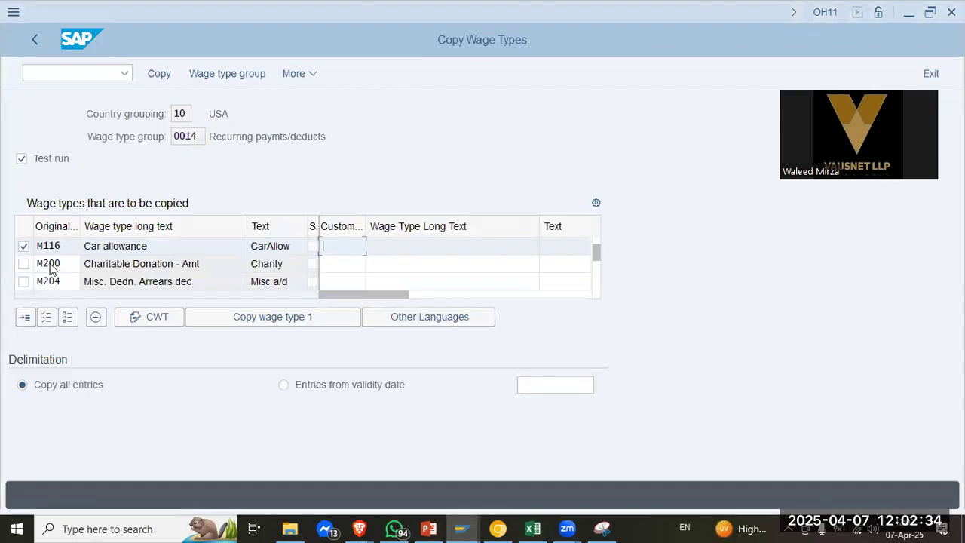
{"action": "scroll", "coordinate": [68, 263], "scroll_direction": "down", "scroll_amount": 5}
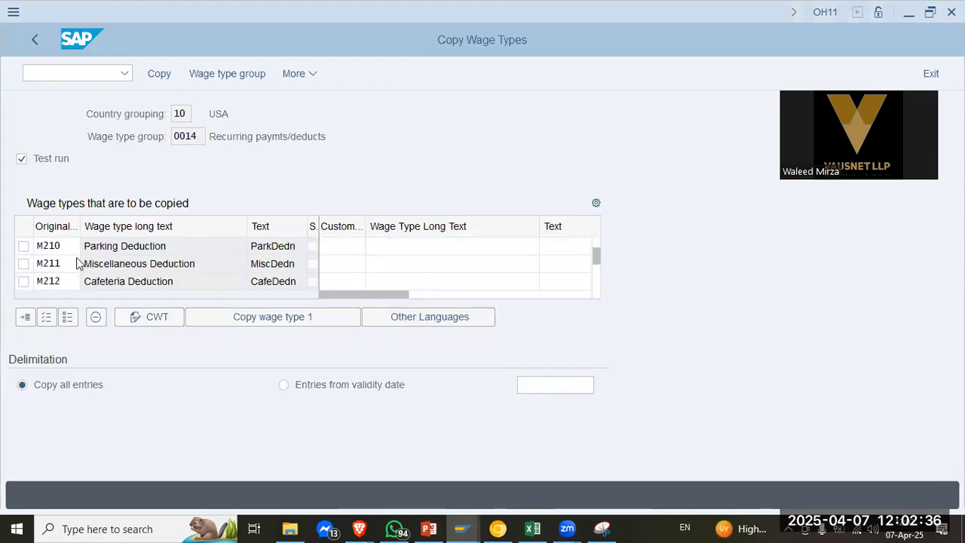
{"action": "scroll", "coordinate": [71, 262], "scroll_direction": "down", "scroll_amount": 5}
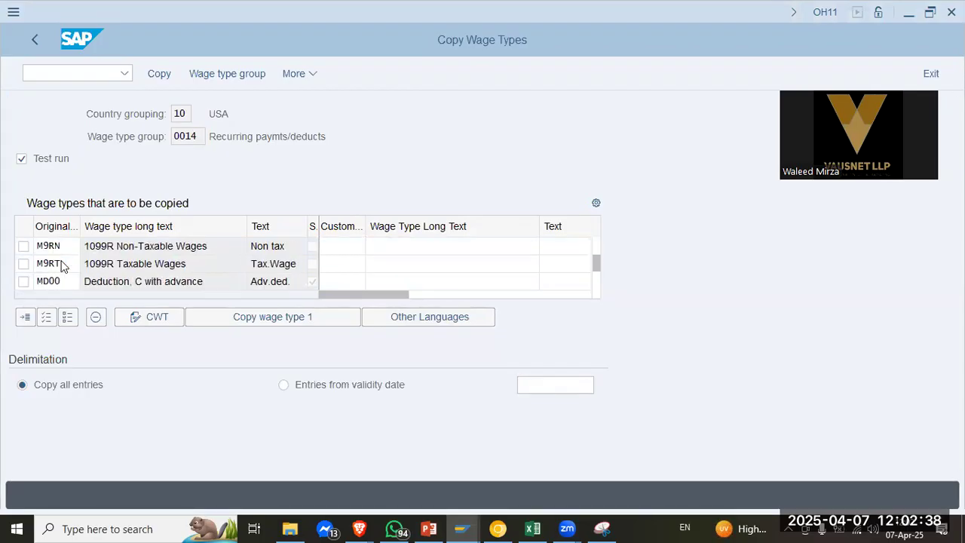
{"action": "scroll", "coordinate": [62, 264], "scroll_direction": "up", "scroll_amount": 1}
{"action": "scroll", "coordinate": [60, 265], "scroll_direction": "up", "scroll_amount": 10}
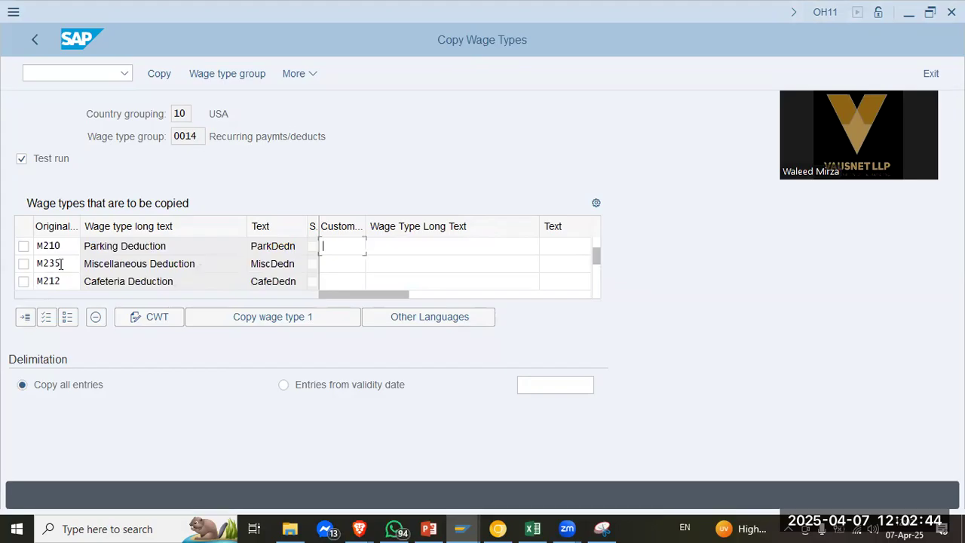
{"action": "scroll", "coordinate": [59, 263], "scroll_direction": "down", "scroll_amount": 1}
{"action": "left_click", "coordinate": [23, 264]}
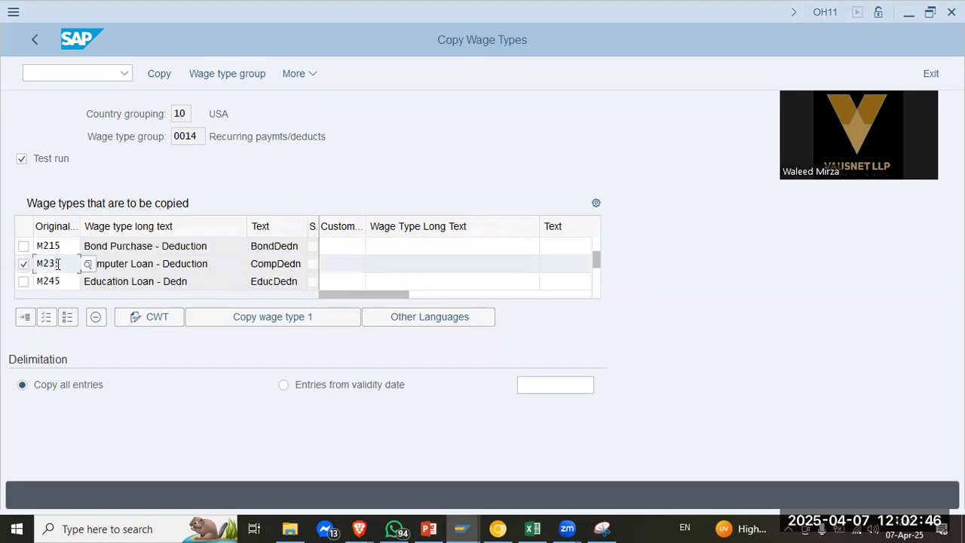
Look through the remaining wage types and review the selection of M114 Uniform allowance and M116 Car allowance
{"action": "scroll", "coordinate": [225, 272], "scroll_direction": "down", "scroll_amount": 5}
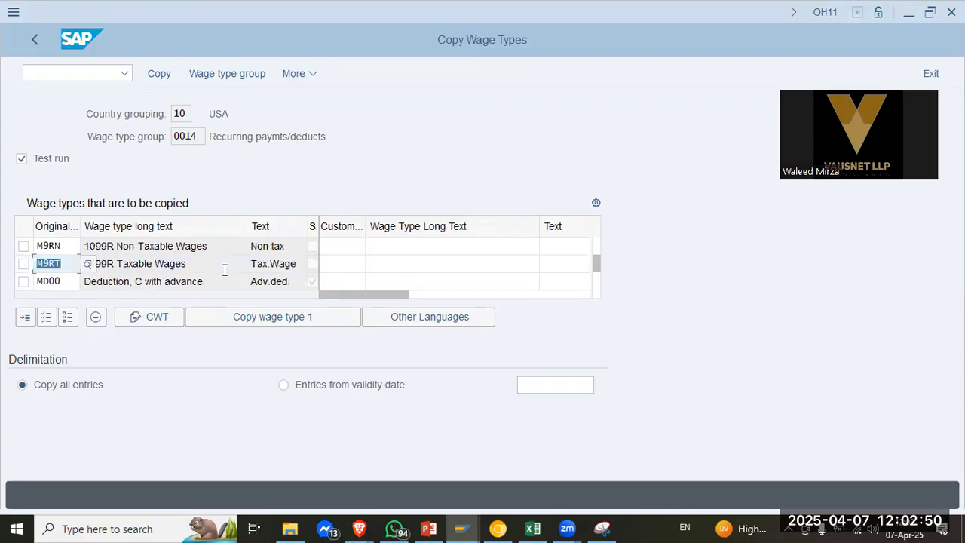
{"action": "scroll", "coordinate": [224, 270], "scroll_direction": "down", "scroll_amount": 3}
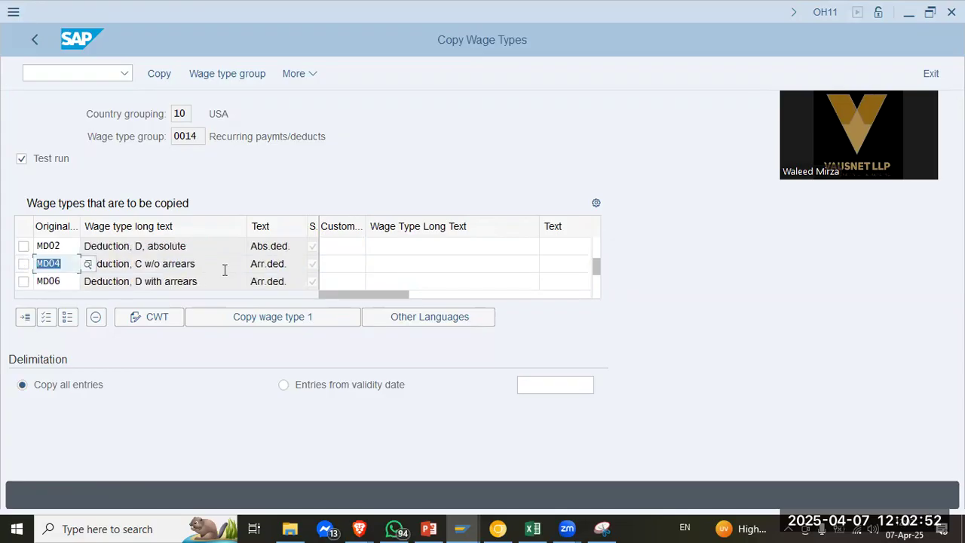
{"action": "scroll", "coordinate": [224, 270], "scroll_direction": "down", "scroll_amount": 3}
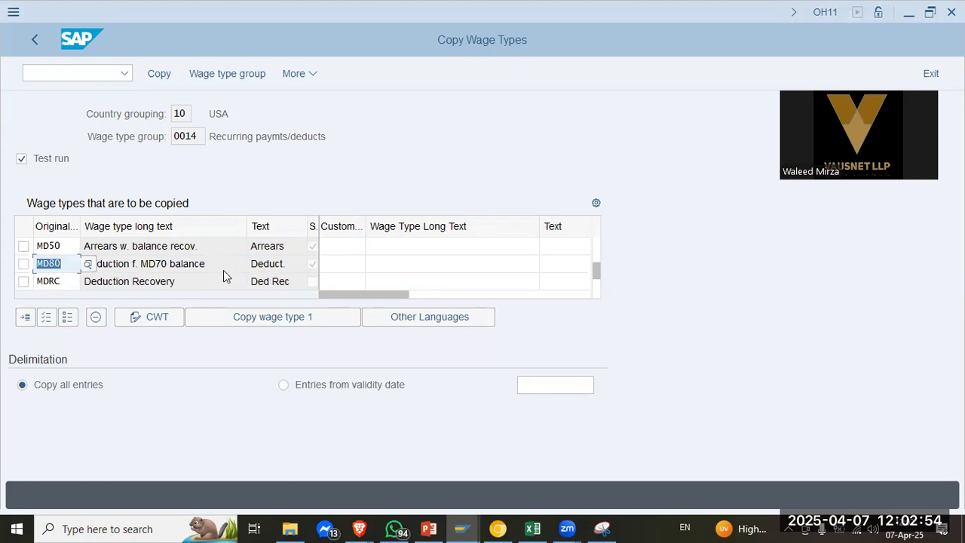
{"action": "scroll", "coordinate": [223, 270], "scroll_direction": "up", "scroll_amount": 10}
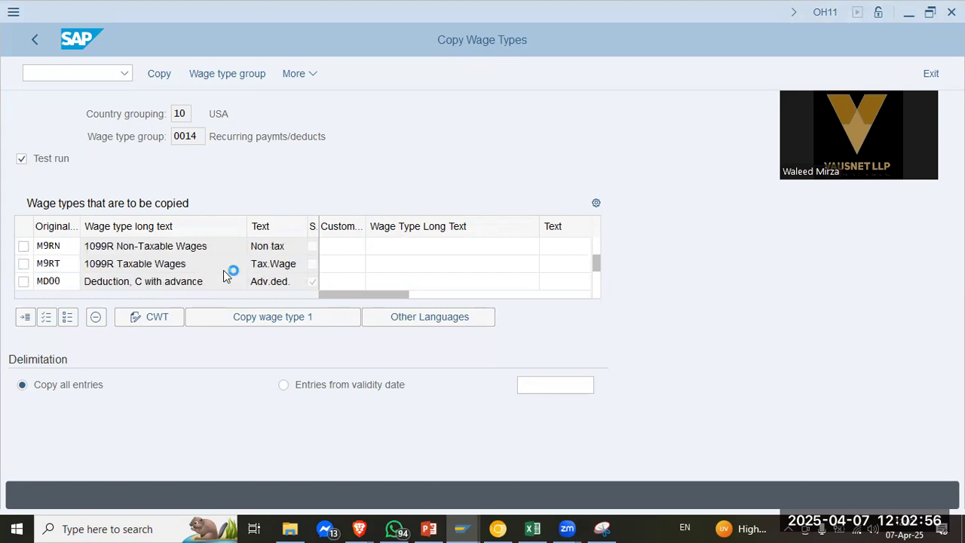
{"action": "scroll", "coordinate": [224, 270], "scroll_direction": "down", "scroll_amount": 3}
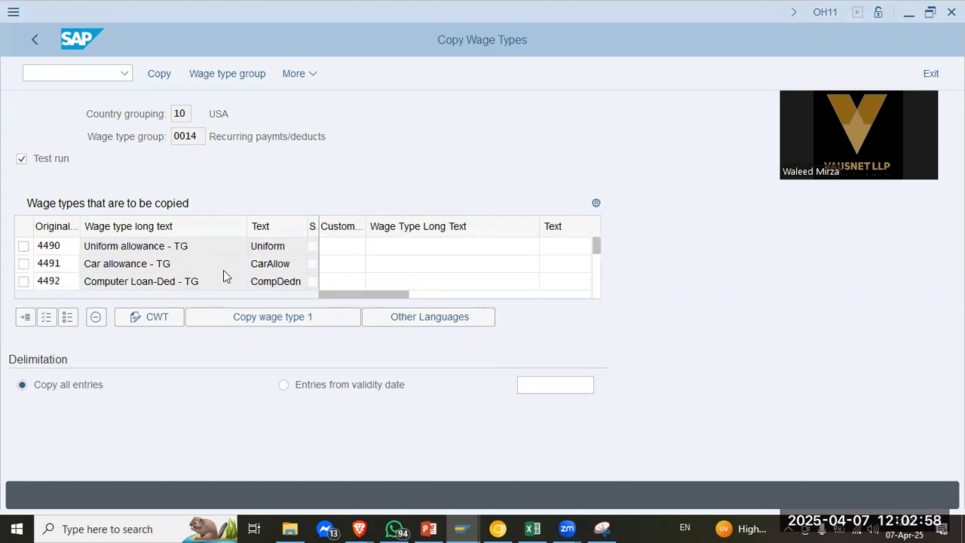
{"action": "scroll", "coordinate": [223, 270], "scroll_direction": "up", "scroll_amount": 5}
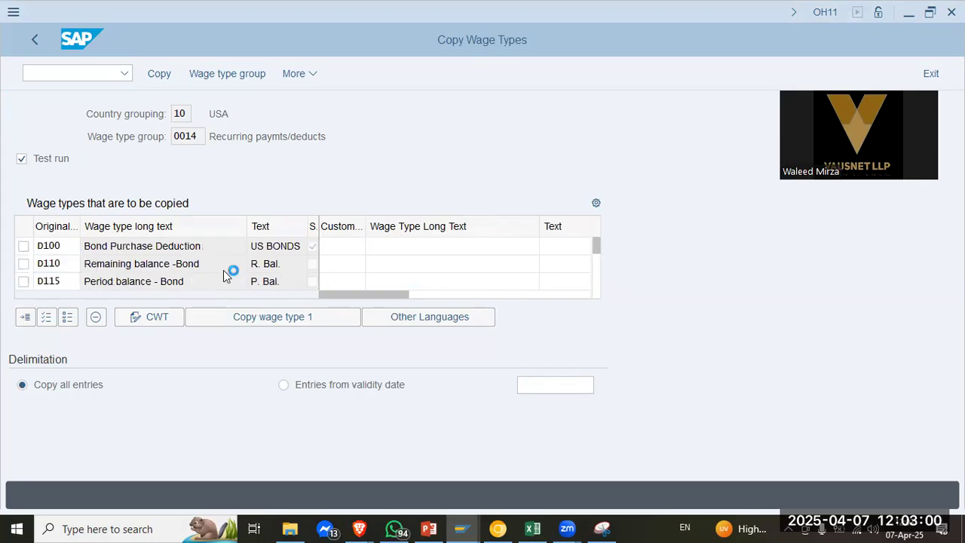
{"action": "scroll", "coordinate": [223, 270], "scroll_direction": "down", "scroll_amount": 3}
{"action": "scroll", "coordinate": [223, 270], "scroll_direction": "down", "scroll_amount": 5}
{"action": "left_click", "coordinate": [223, 270]}
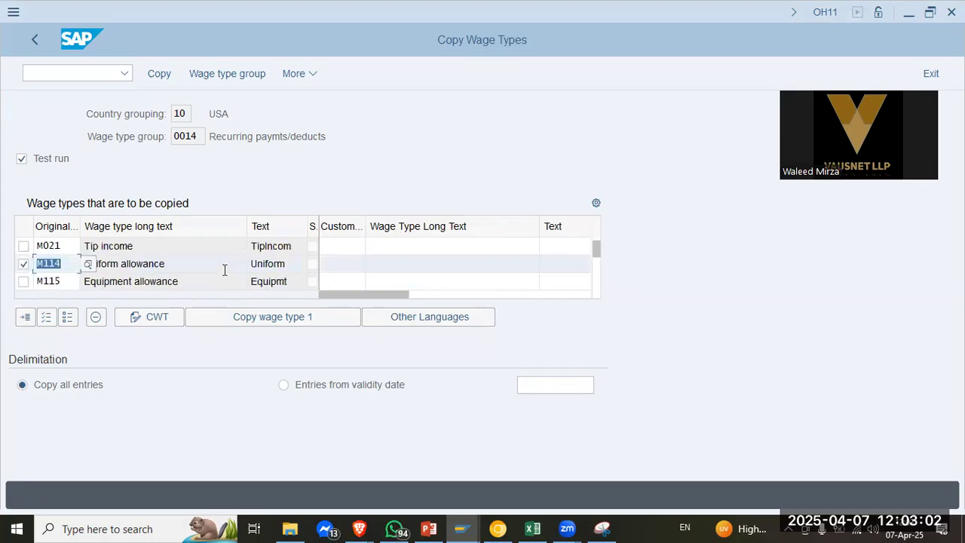
{"action": "scroll", "coordinate": [224, 270], "scroll_direction": "down", "scroll_amount": 1}
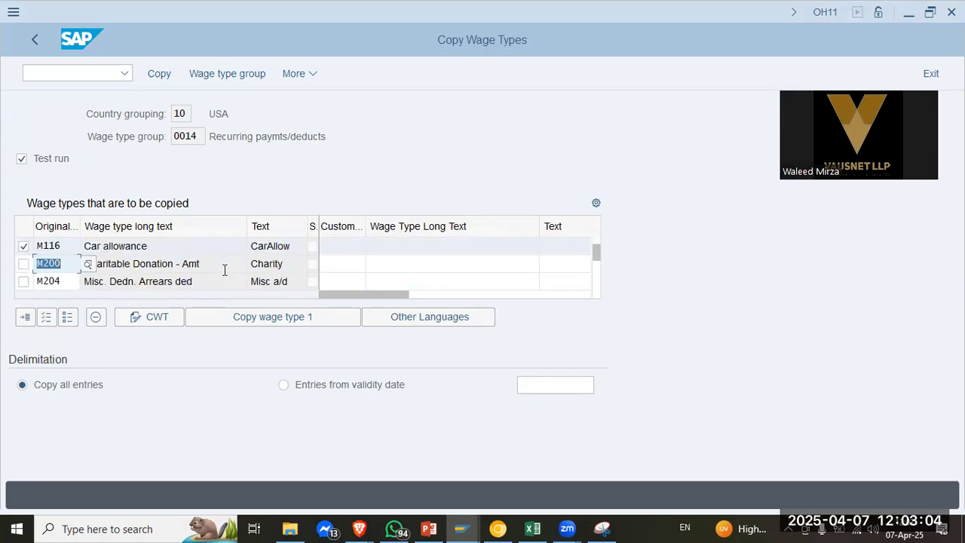
{"action": "scroll", "coordinate": [189, 261], "scroll_direction": "up", "scroll_amount": 1}
{"action": "left_click", "coordinate": [341, 262]}
Consult the CWT notes on slide 5 in PowerPoint and examine the final entries of the wage type list in SAP
{"action": "key", "text": "alt+Tab"}
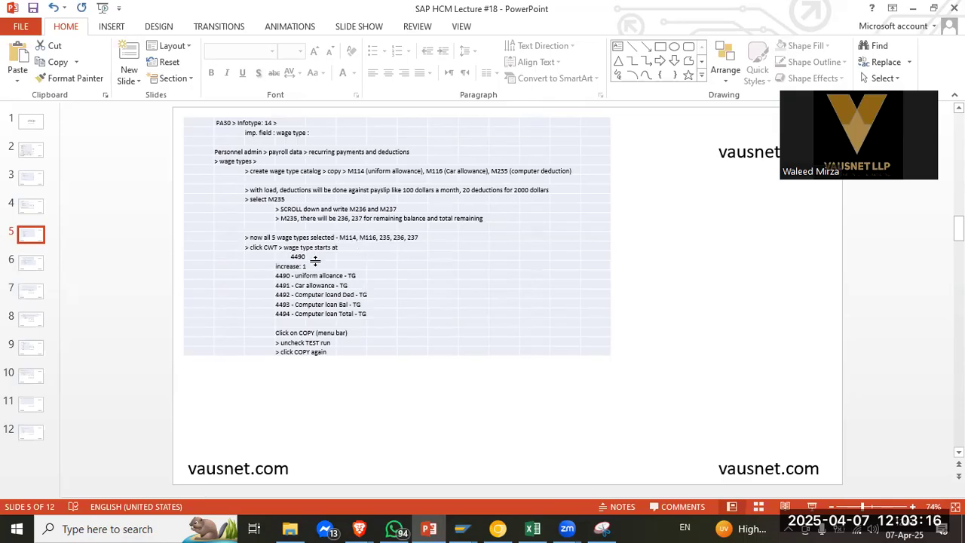
{"action": "key", "text": "alt+Tab"}
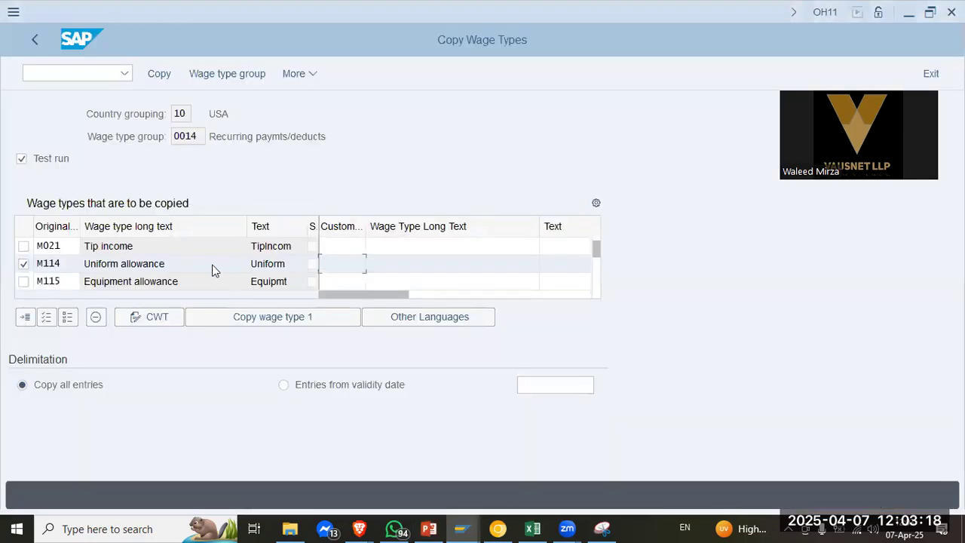
{"action": "left_click_drag", "start_coordinate": [597, 249], "coordinate": [593, 285]}
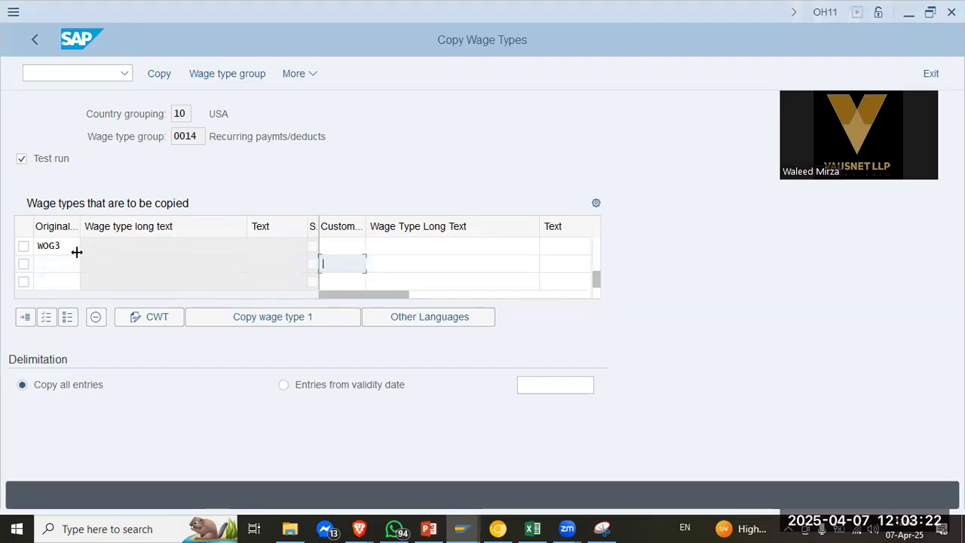
{"action": "scroll", "coordinate": [69, 253], "scroll_direction": "up", "scroll_amount": 2}
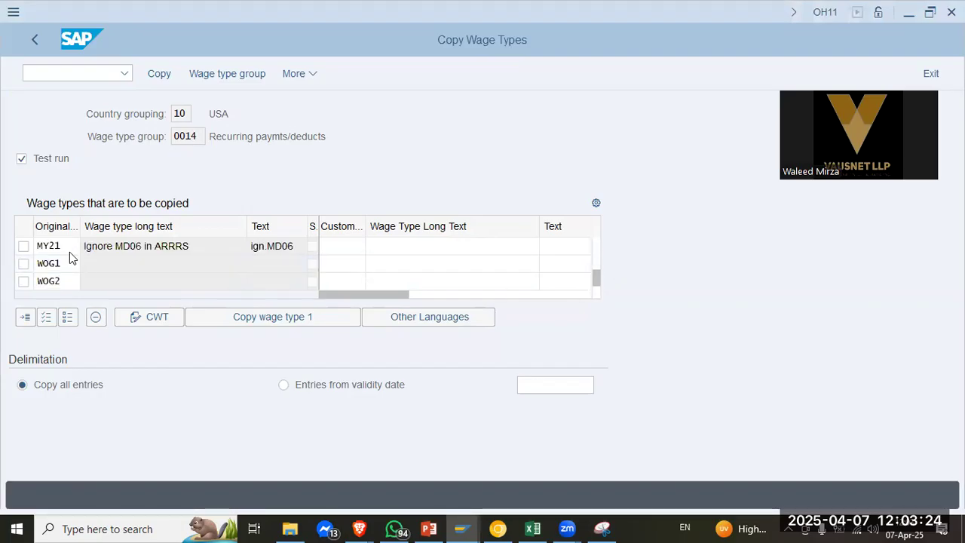
{"action": "scroll", "coordinate": [69, 252], "scroll_direction": "up", "scroll_amount": 2}
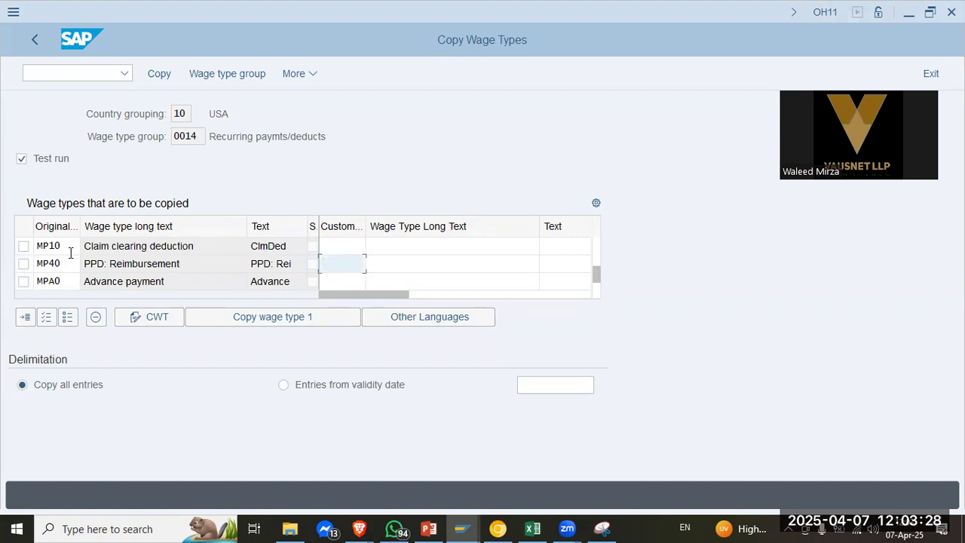
{"action": "type", "text": "1"}
{"action": "key", "text": "alt+Tab"}
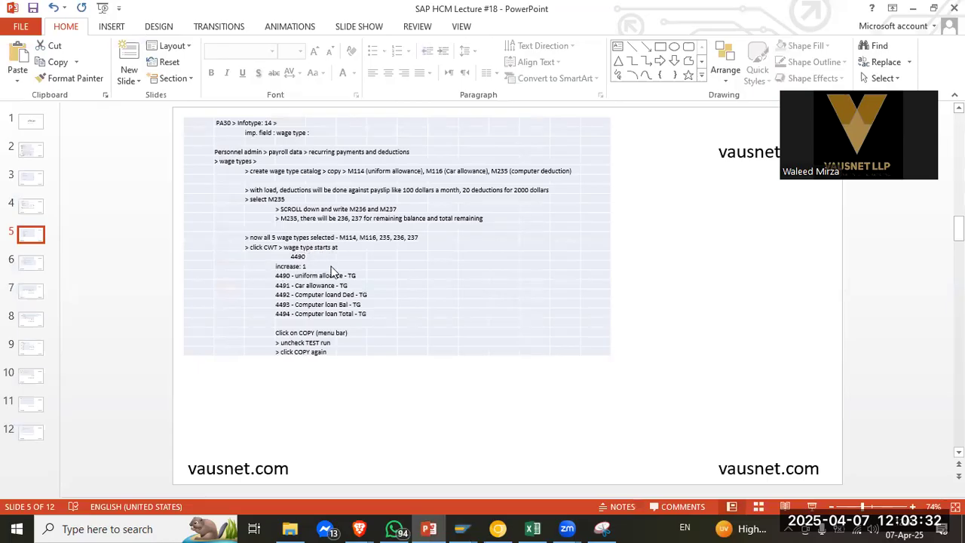
{"action": "key", "text": "alt+Tab"}
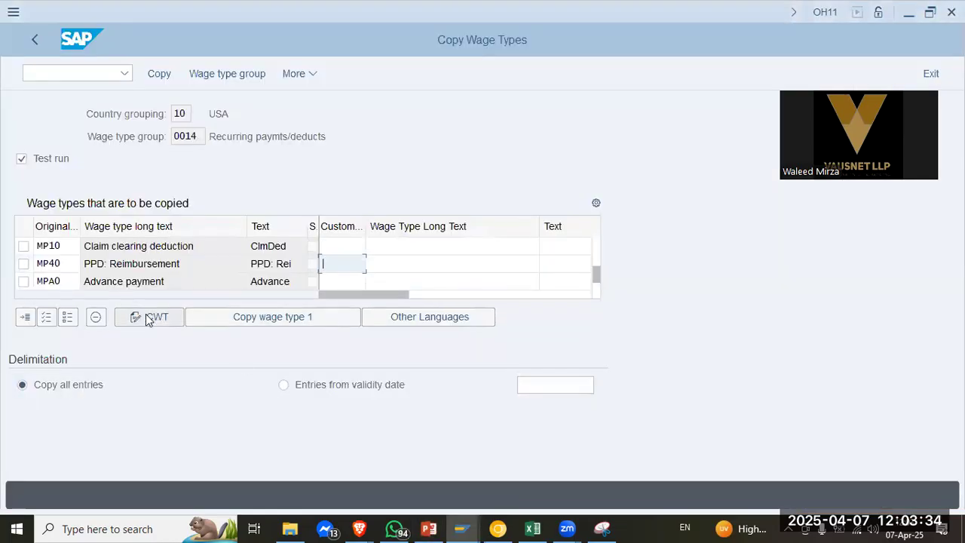
Open the automatic assignment of customer wage types (CWT) and enter start value 4490 with an increase of 1, following slide 5
{"action": "left_click", "coordinate": [147, 320]}
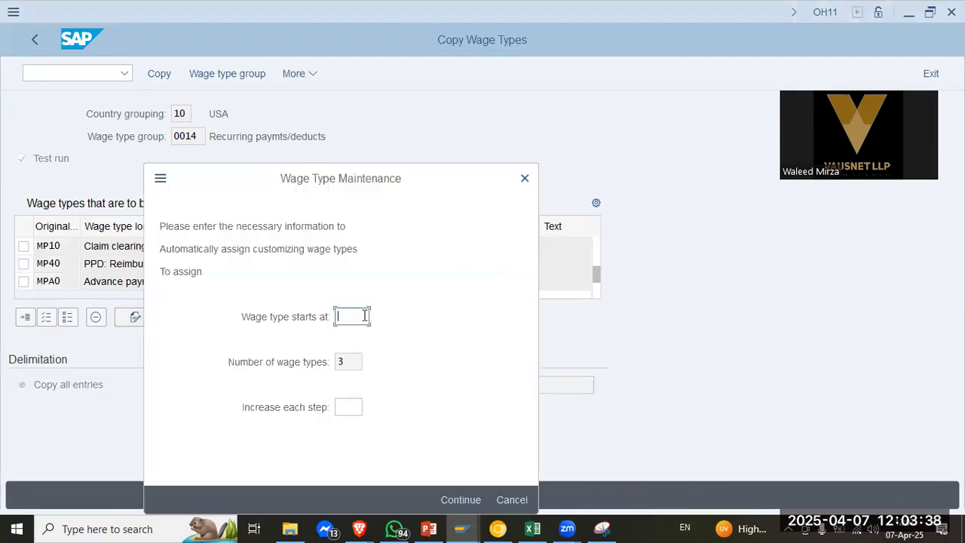
{"action": "key", "text": "alt+Tab"}
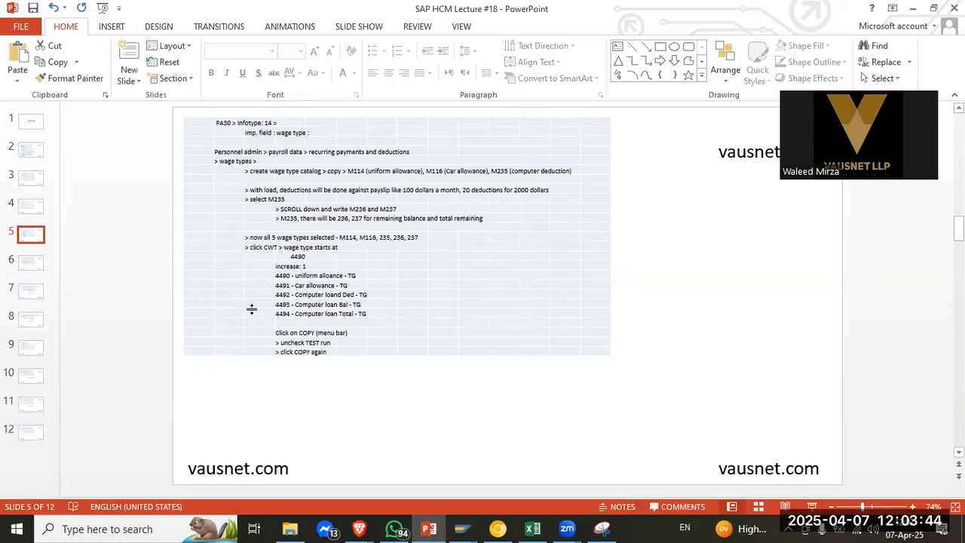
{"action": "key", "text": "alt+Tab"}
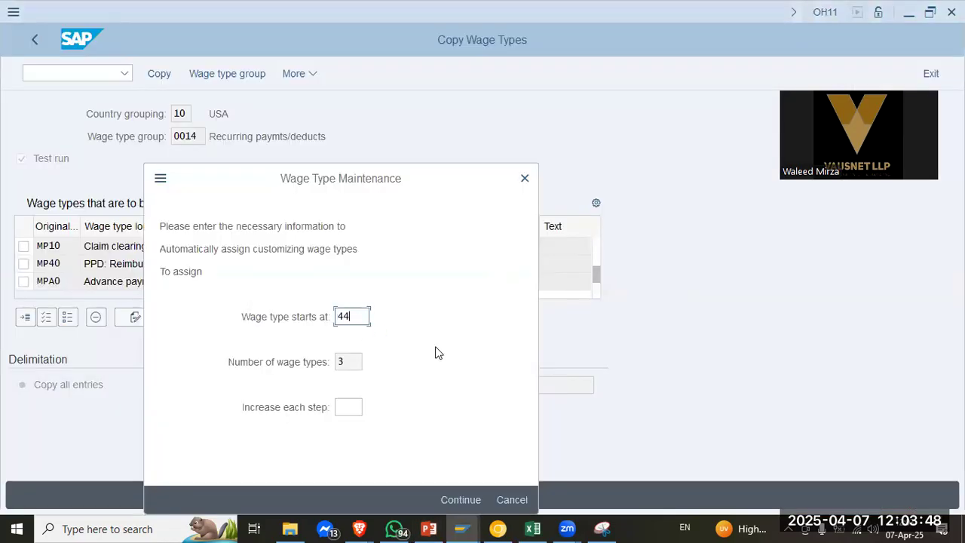
{"action": "key", "text": "Tab"}
{"action": "type", "text": "1"}
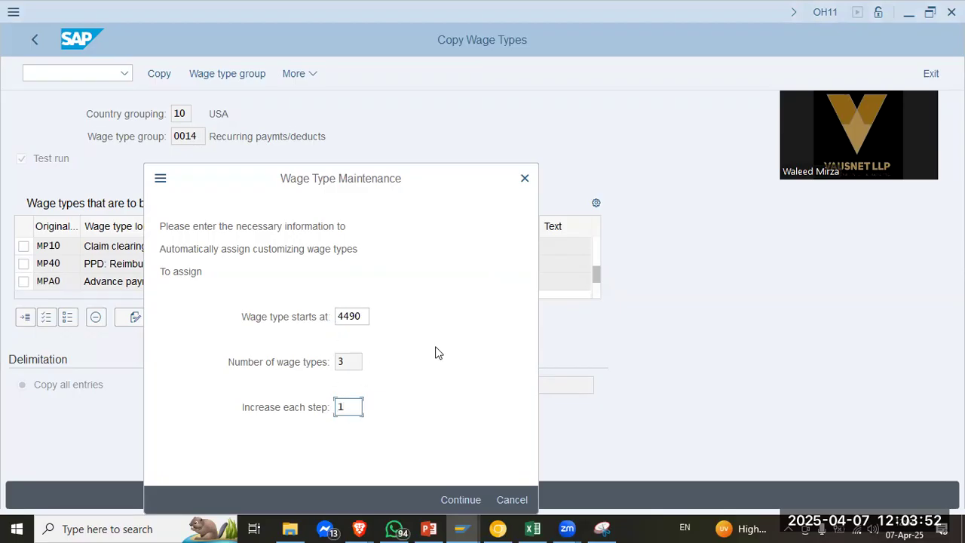
Recheck the start value on slide 5, change the starting wage type to 4500 and apply the automatic assignment
{"action": "key", "text": "alt+Tab"}
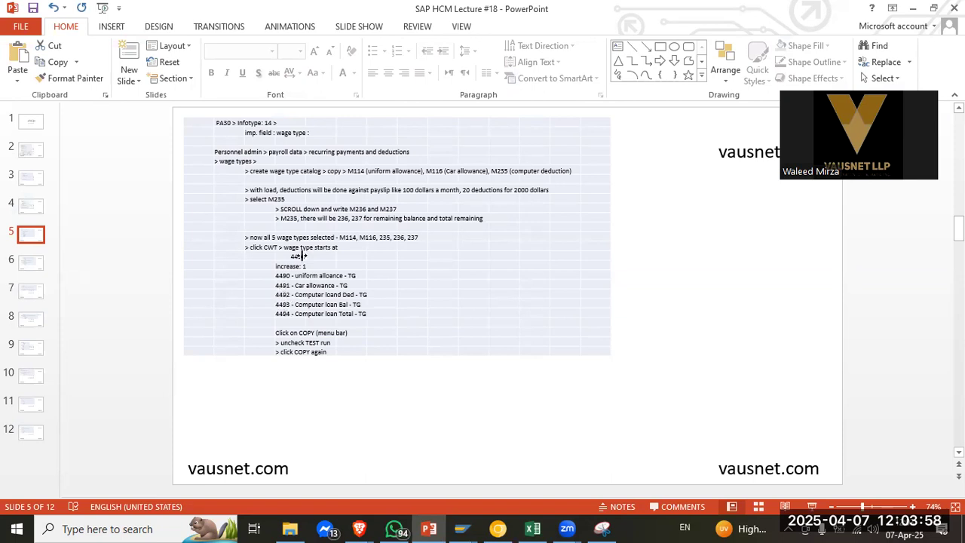
{"action": "key", "text": "alt+Tab"}
{"action": "left_click", "coordinate": [347, 316]}
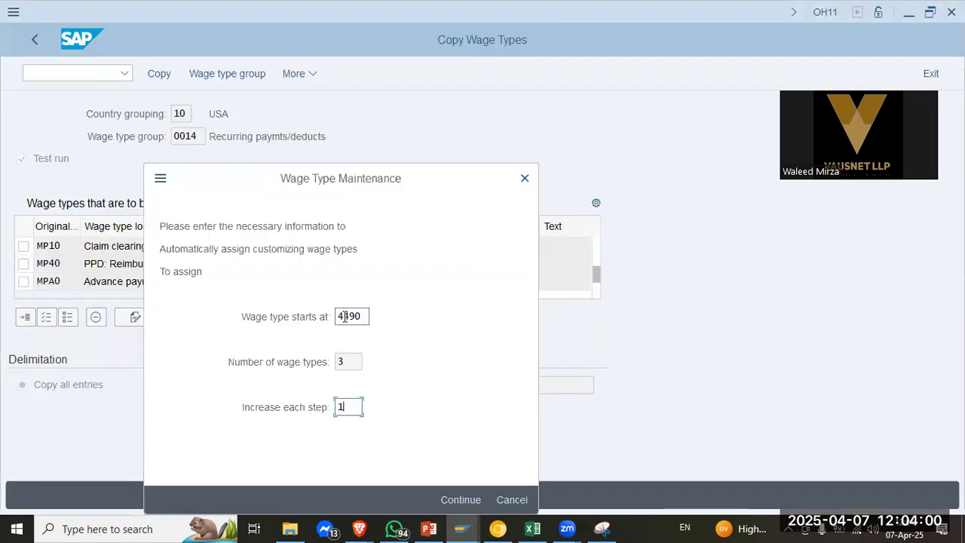
{"action": "key", "text": "shift+Left"}
{"action": "key", "text": "shift+Left"}
{"action": "type", "text": "00"}
{"action": "left_click", "coordinate": [471, 500]}
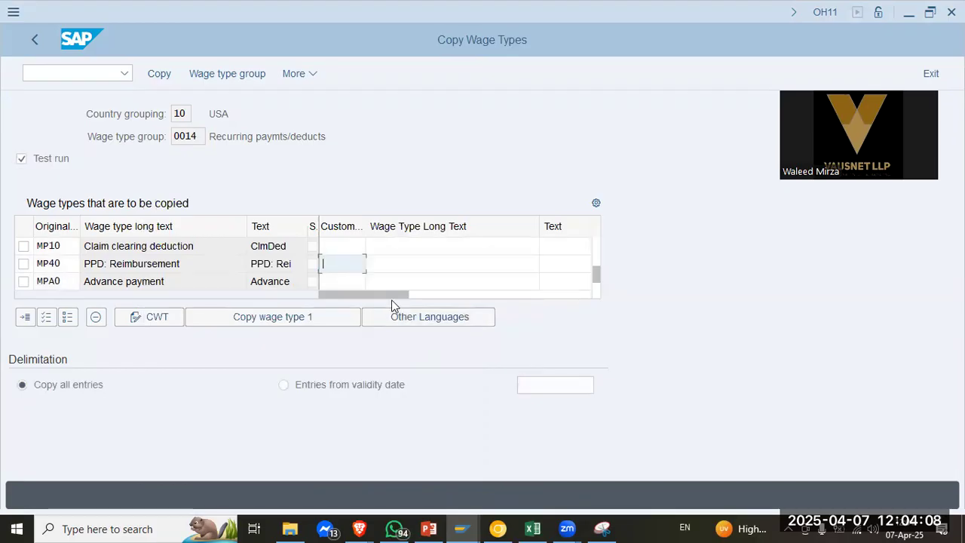
Check slide 5 in PowerPoint, then inspect the customer wage type and long text assigned to M235 Computer Loan - Deduction in SAP
{"action": "key", "text": "alt+Tab"}
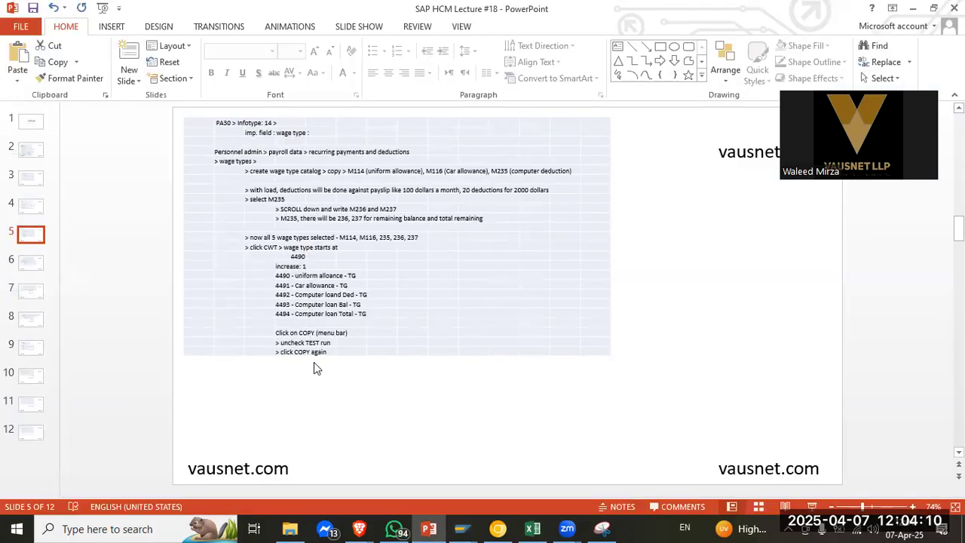
{"action": "key", "text": "alt+Tab"}
{"action": "scroll", "coordinate": [339, 257], "scroll_direction": "down", "scroll_amount": 3}
{"action": "scroll", "coordinate": [339, 253], "scroll_direction": "down", "scroll_amount": 3}
{"action": "scroll", "coordinate": [340, 254], "scroll_direction": "up", "scroll_amount": 3}
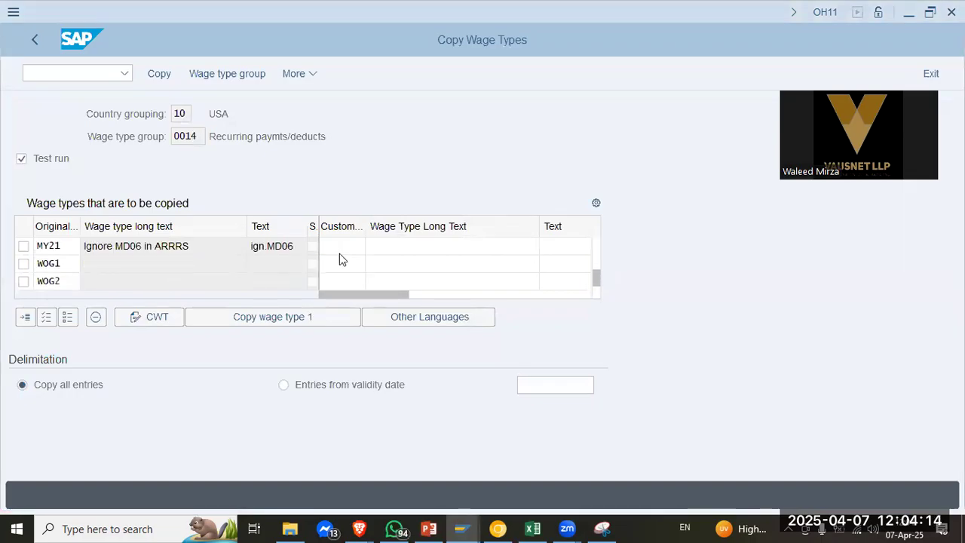
{"action": "scroll", "coordinate": [340, 254], "scroll_direction": "up", "scroll_amount": 3}
{"action": "scroll", "coordinate": [339, 253], "scroll_direction": "up", "scroll_amount": 5}
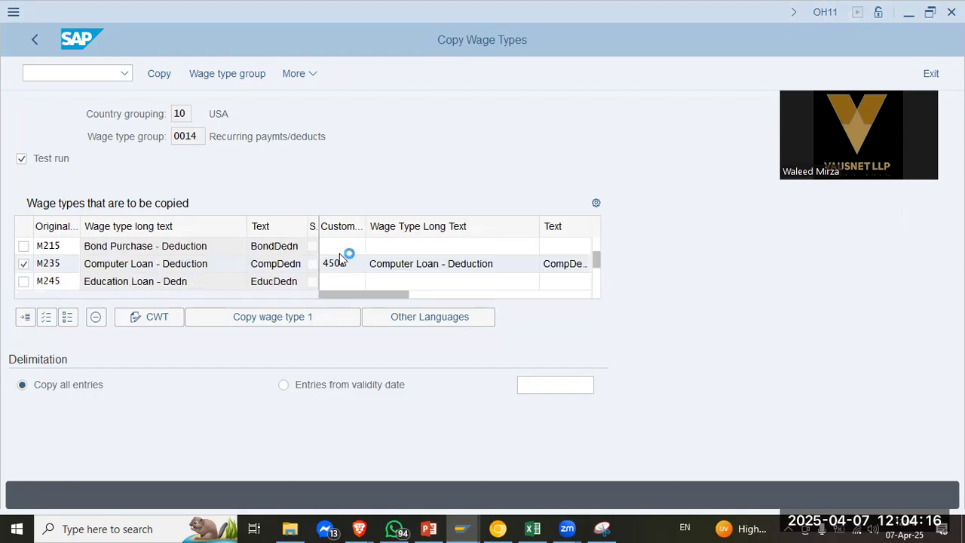
{"action": "scroll", "coordinate": [340, 253], "scroll_direction": "up", "scroll_amount": 2}
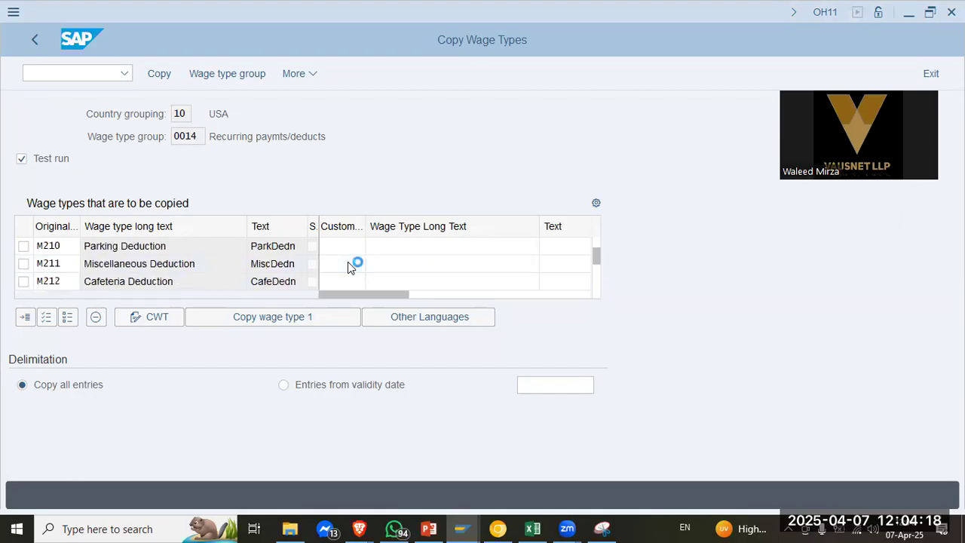
{"action": "left_click", "coordinate": [347, 261]}
{"action": "scroll", "coordinate": [347, 262], "scroll_direction": "down", "scroll_amount": 1}
{"action": "left_click", "coordinate": [347, 262]}
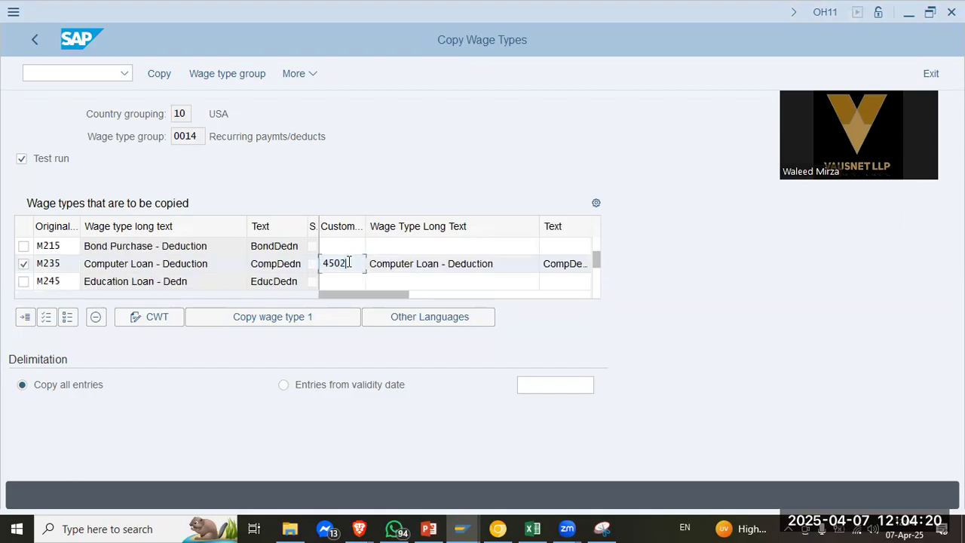
{"action": "left_click", "coordinate": [494, 263]}
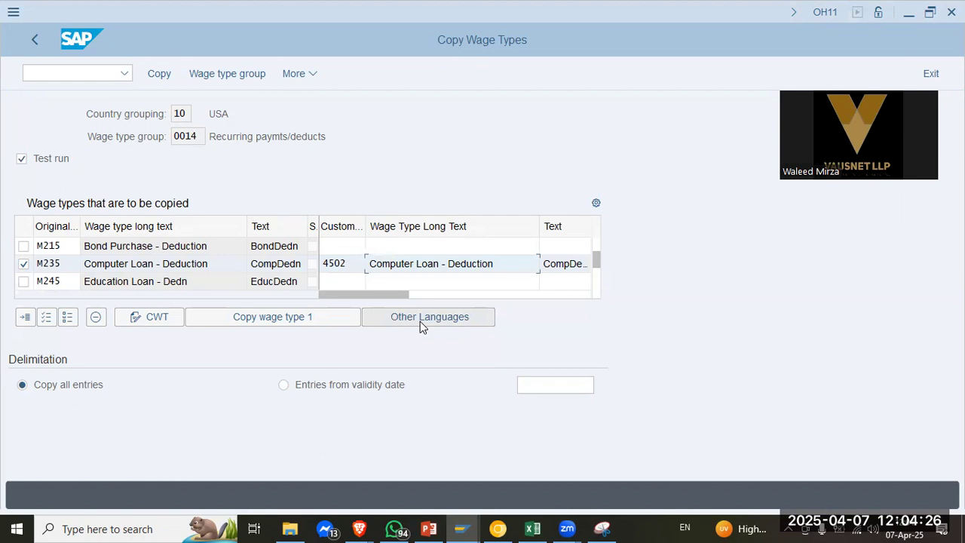
Change the customer long text of M235 to Computer Loan - Ded. CLTX
{"action": "left_click", "coordinate": [509, 265]}
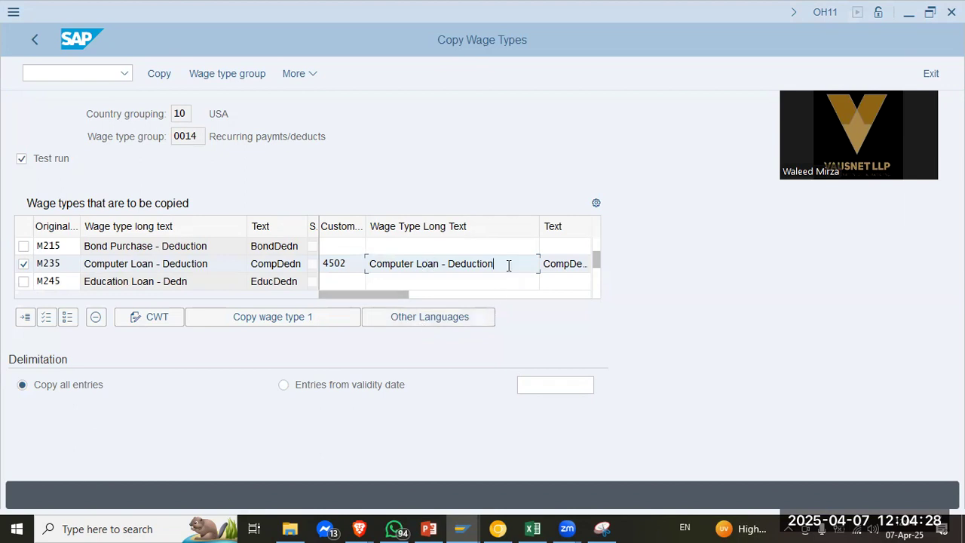
{"action": "left_click_drag", "start_coordinate": [498, 264], "coordinate": [472, 264]}
{"action": "key", "text": "BackSpace"}
{"action": "key", "text": "BackSpace"}
{"action": "type", "text": ". CLT"}
{"action": "key", "text": "Return"}
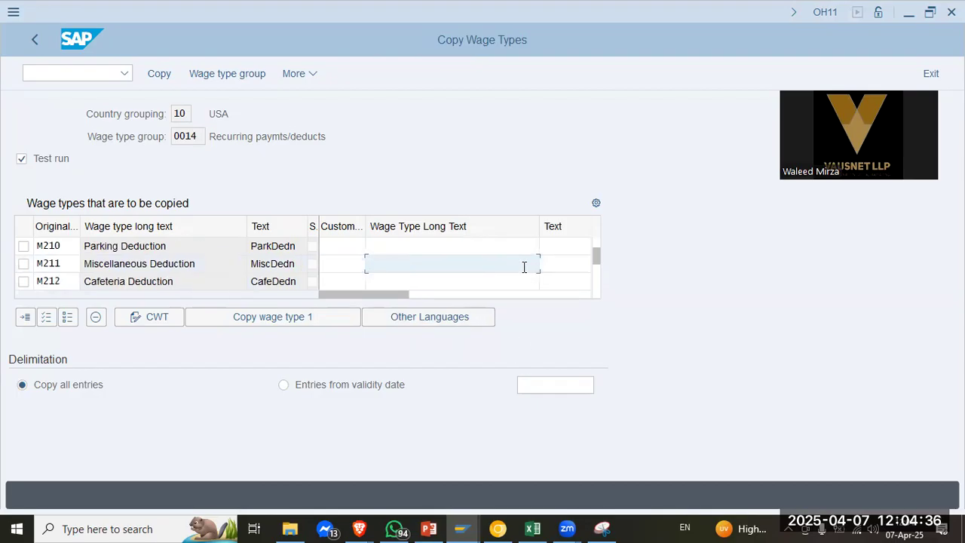
Change the customer long text of M116 to Car allowance-CLTX
{"action": "scroll", "coordinate": [524, 267], "scroll_direction": "up", "scroll_amount": 5}
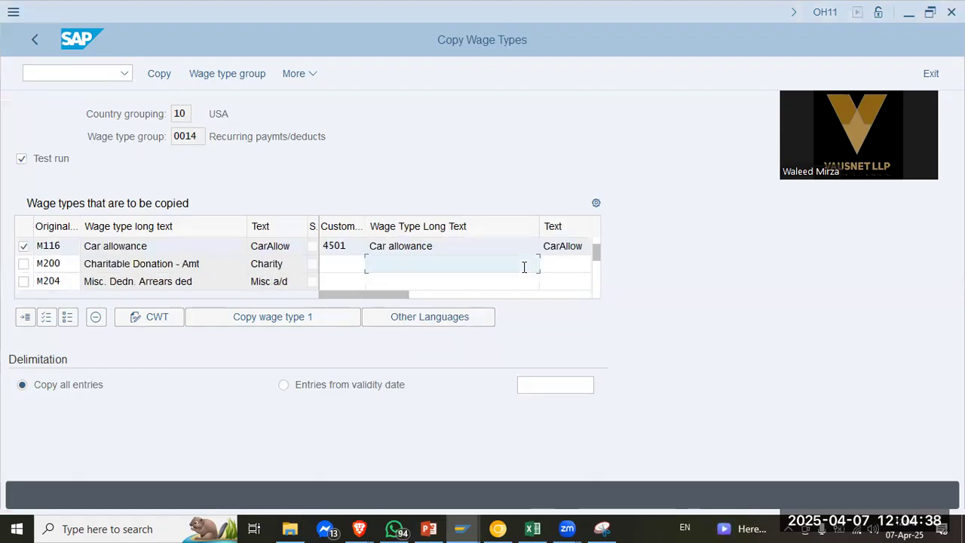
{"action": "left_click", "coordinate": [480, 248]}
{"action": "type", "text": "-cl"}
{"action": "key", "text": "BackSpace"}
{"action": "type", "text": "C"}
Change the customer long text of M114 to Uniform allowance-CLTX
{"action": "scroll", "coordinate": [494, 255], "scroll_direction": "up", "scroll_amount": 1}
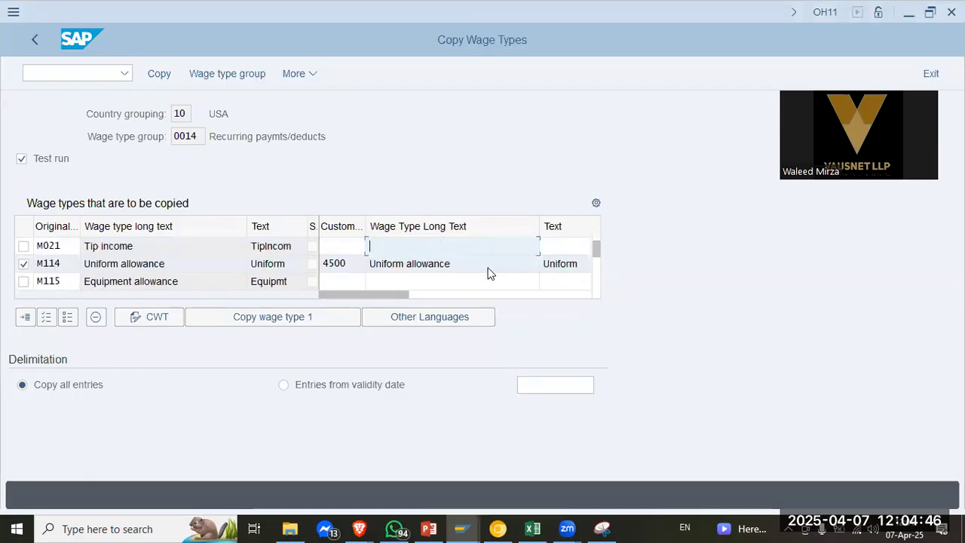
{"action": "left_click", "coordinate": [488, 268]}
{"action": "key", "text": "BackSpace"}
{"action": "key", "text": "BackSpace"}
{"action": "type", "text": "CLTX"}
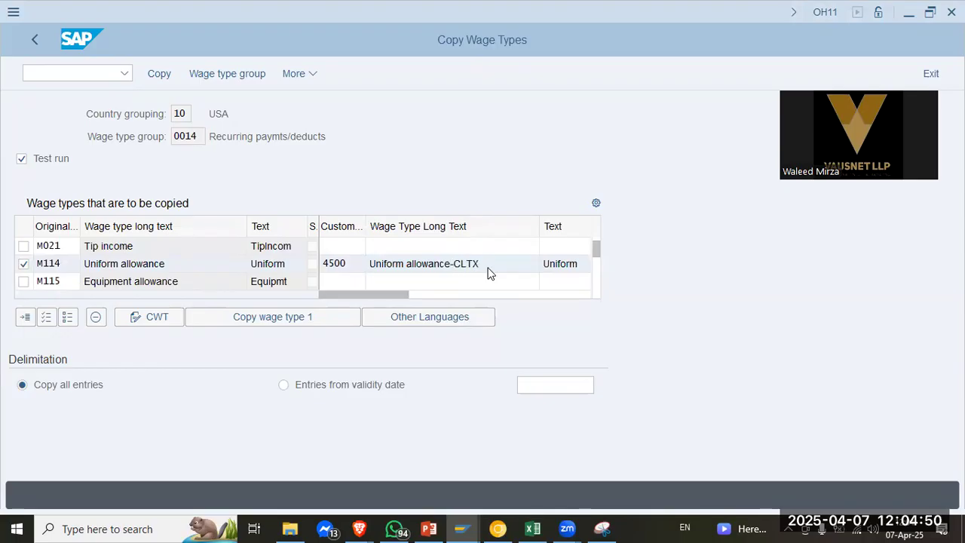
Check slide 5 in PowerPoint, then copy the wage types in SAP as a test run and leave the resulting log
{"action": "key", "text": "ctrl+a"}
{"action": "key", "text": "alt+Tab"}
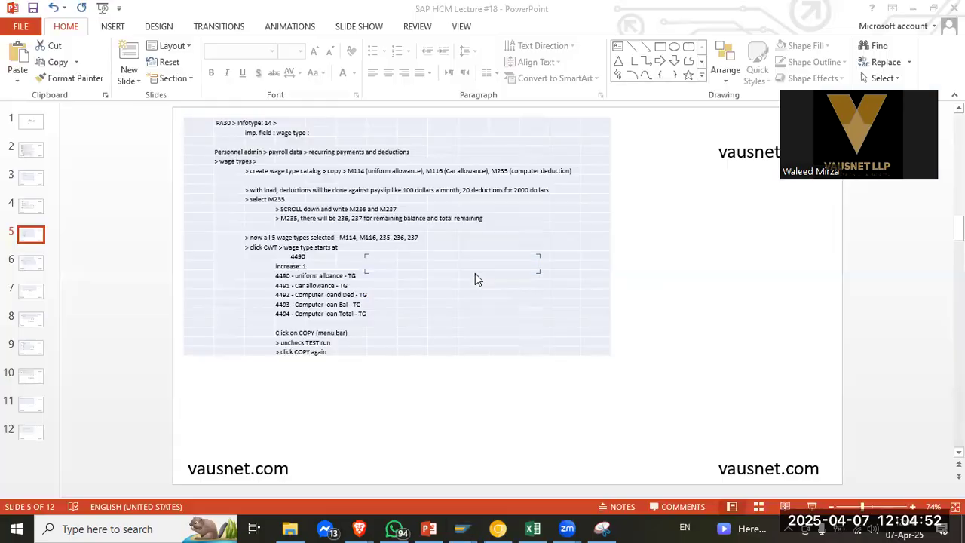
{"action": "key", "text": "alt+Tab"}
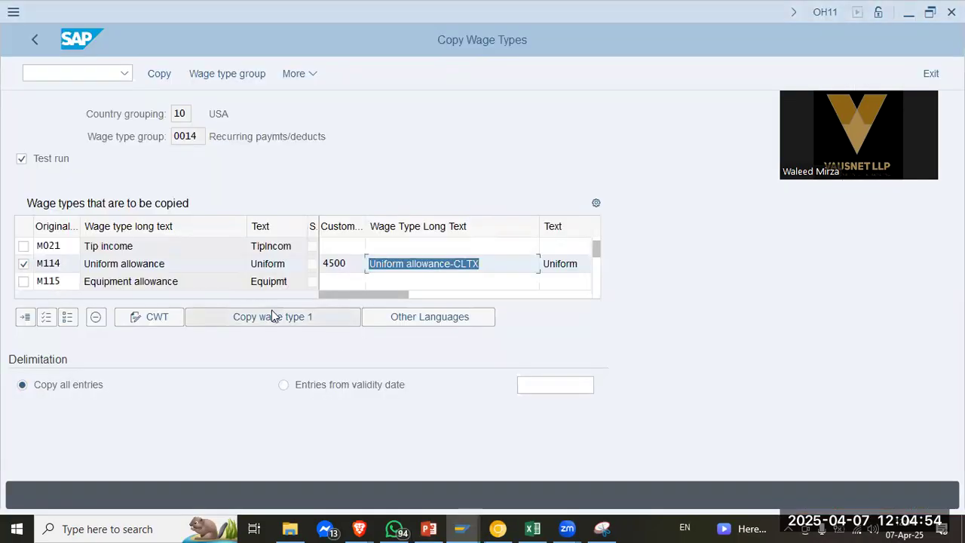
{"action": "left_click", "coordinate": [158, 75]}
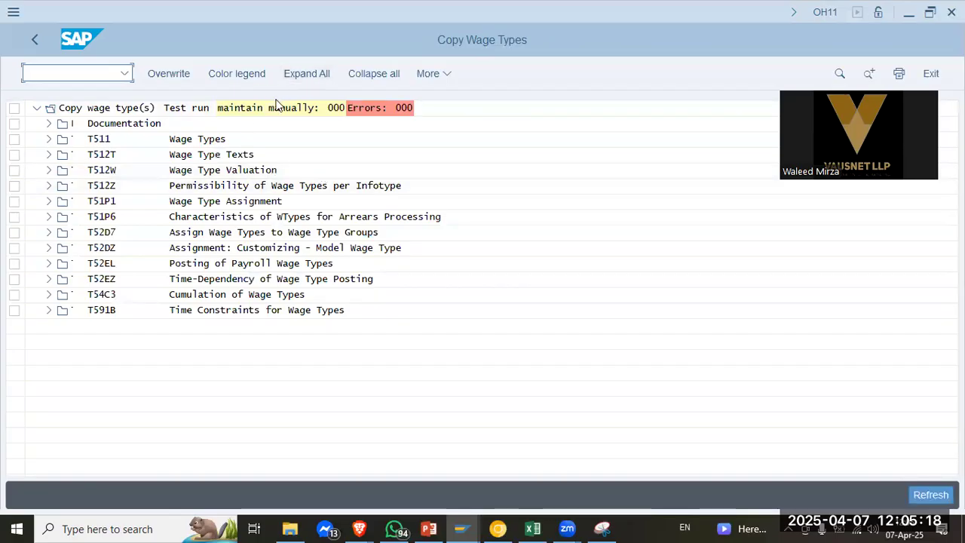
{"action": "left_click", "coordinate": [37, 38]}
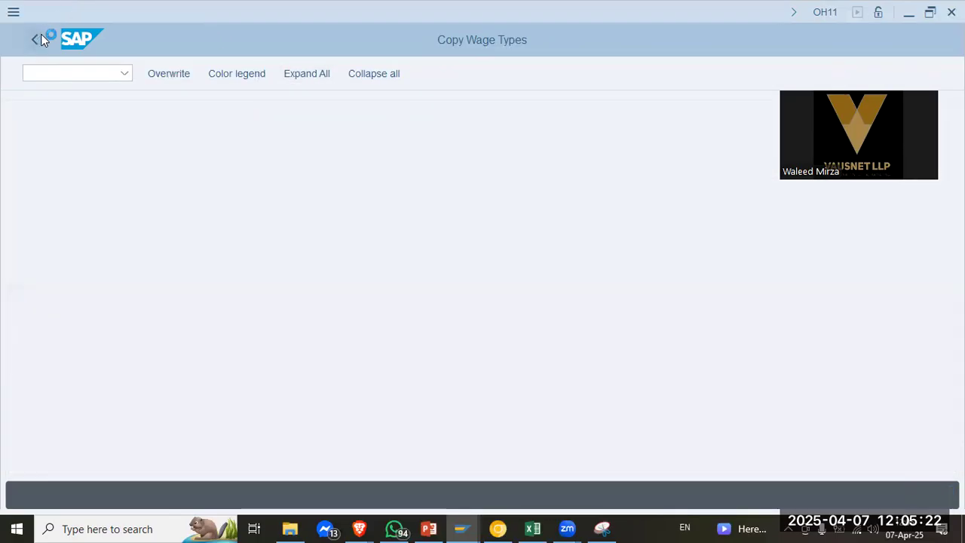
Turn off the test run and copy the wage types under customizing request SA2K902202, consulting slide 6 in PowerPoint meanwhile
{"action": "left_click", "coordinate": [51, 159]}
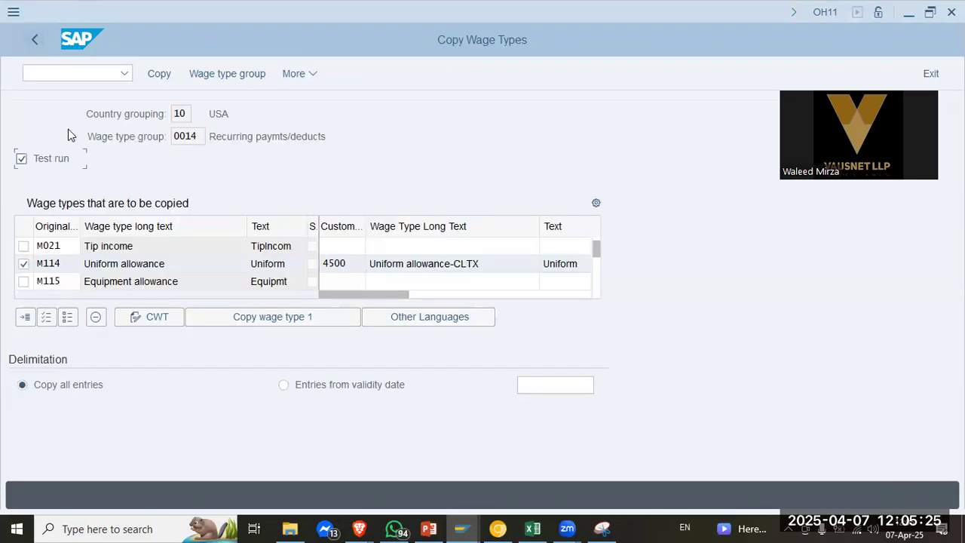
{"action": "left_click", "coordinate": [158, 74]}
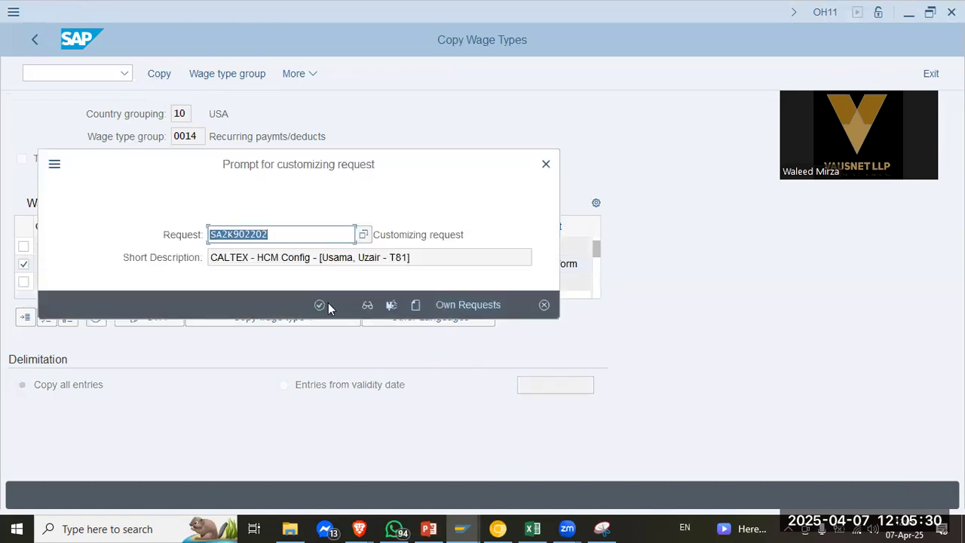
{"action": "left_click", "coordinate": [320, 305]}
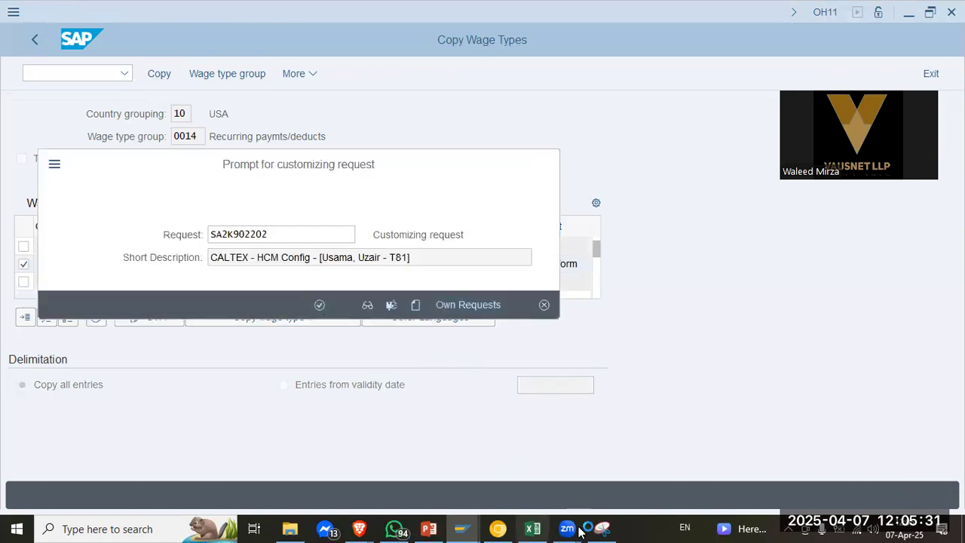
{"action": "left_click", "coordinate": [430, 527]}
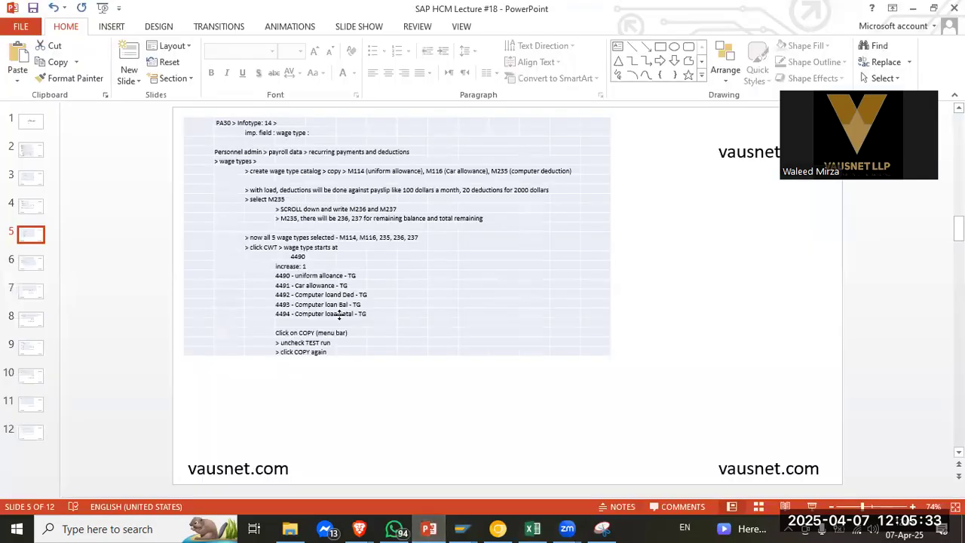
{"action": "left_click", "coordinate": [25, 264]}
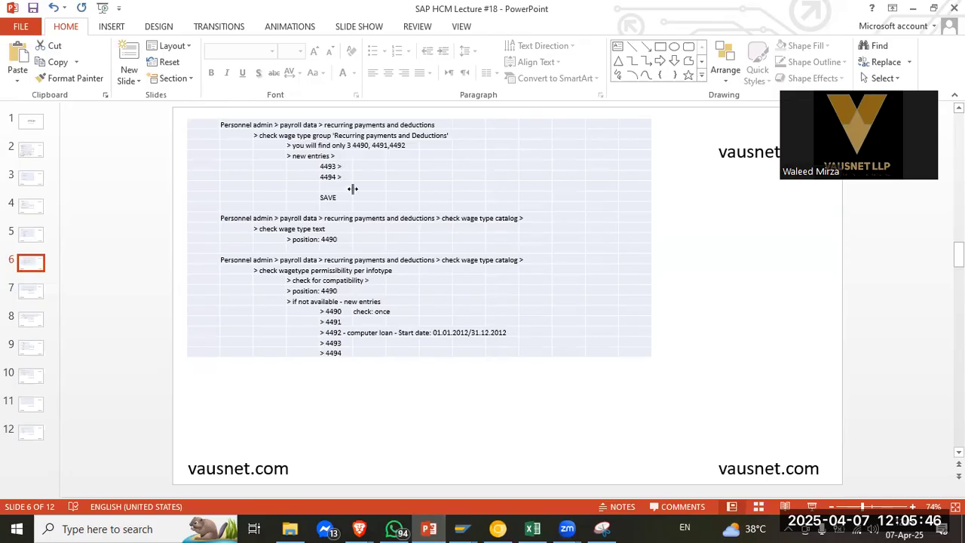
{"action": "key", "text": "alt+Tab"}
{"action": "left_click", "coordinate": [319, 306]}
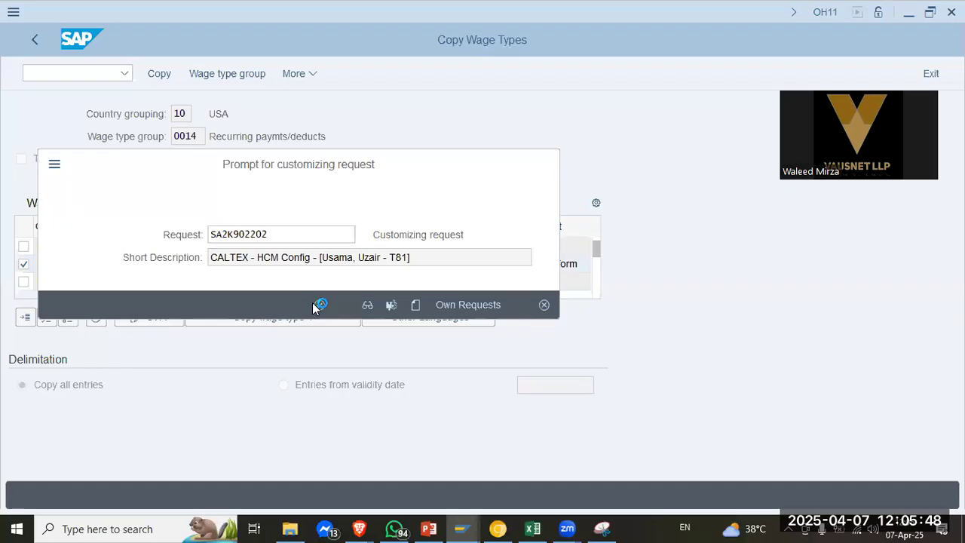
Review slide 6 in PowerPoint while the live copy runs, then leave the SAP copy log and return to the IMG
{"action": "key", "text": "alt+Tab"}
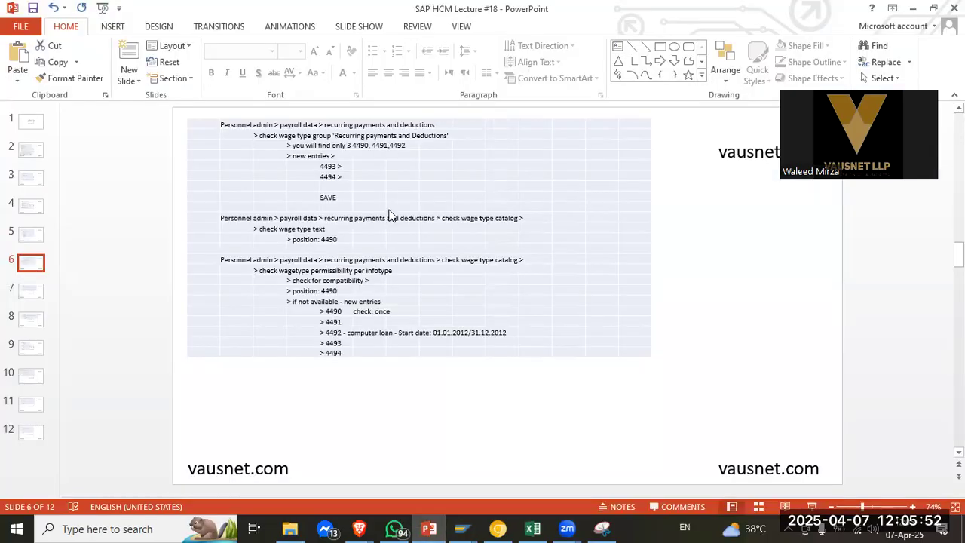
{"action": "key", "text": "alt+Tab"}
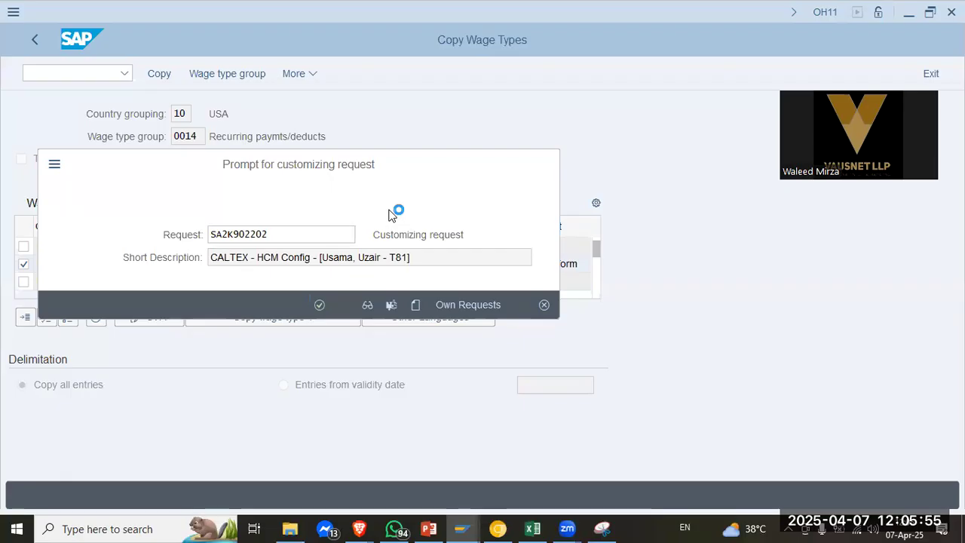
{"action": "key", "text": "alt+Tab"}
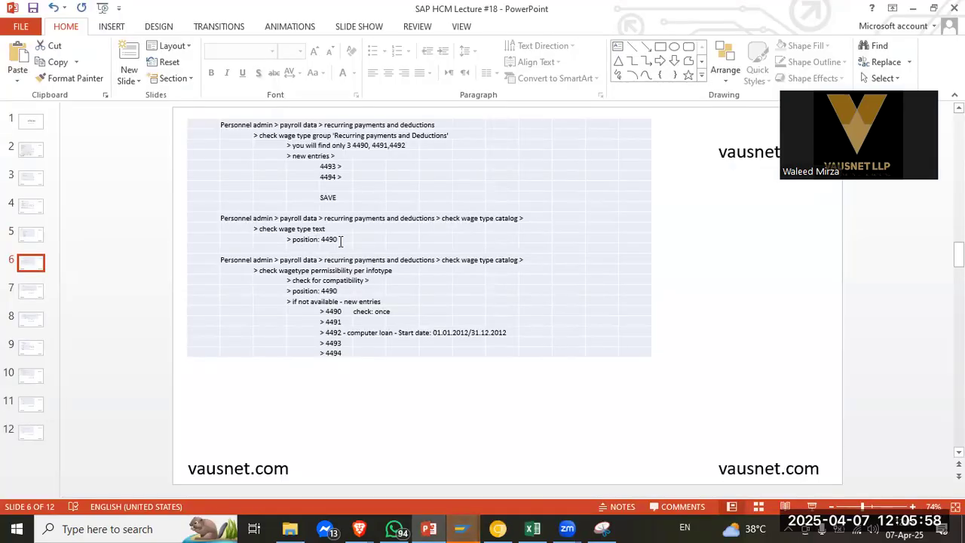
{"action": "key", "text": "alt+Tab"}
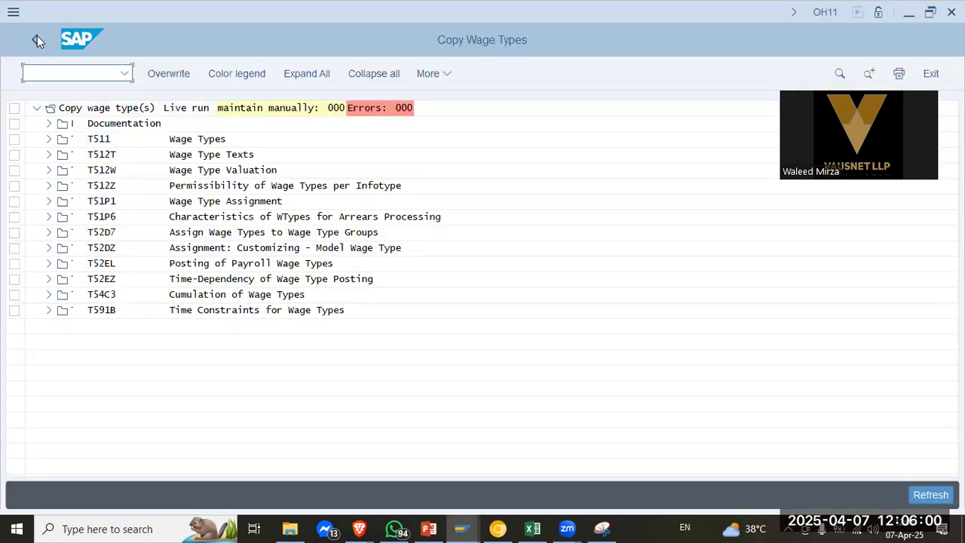
{"action": "left_click", "coordinate": [34, 39]}
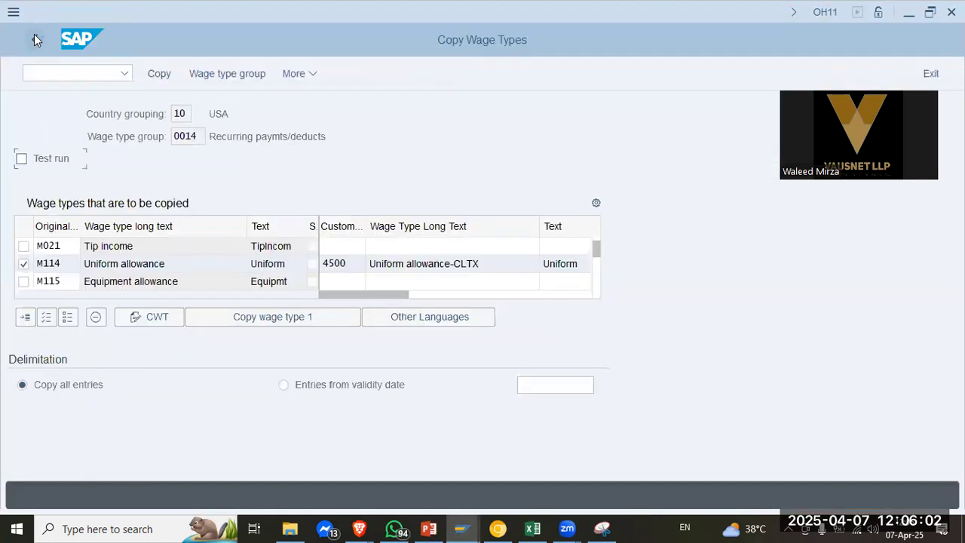
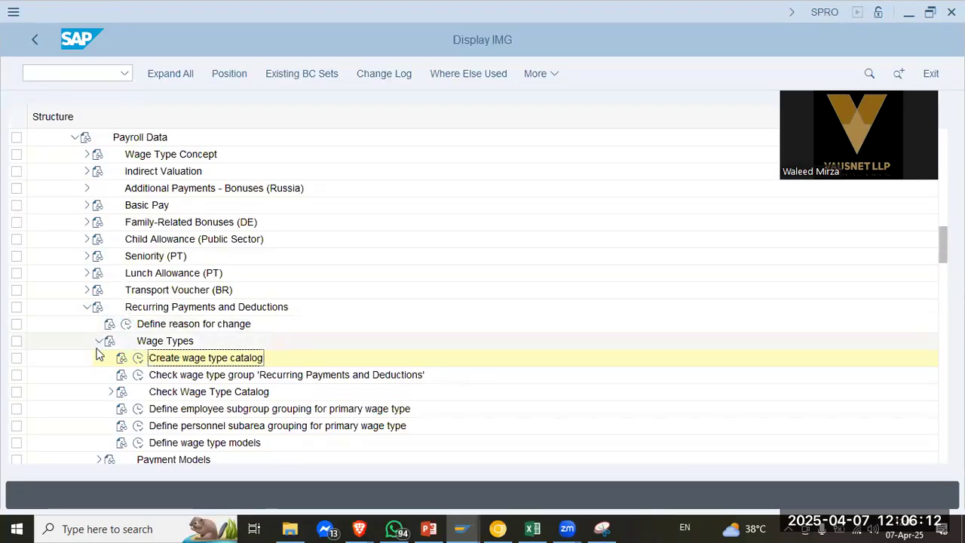
Consult slide 6 in PowerPoint and open Check wage type group 'Recurring Payments and Deductions' in the SAP IMG
{"action": "key", "text": "alt+Tab"}
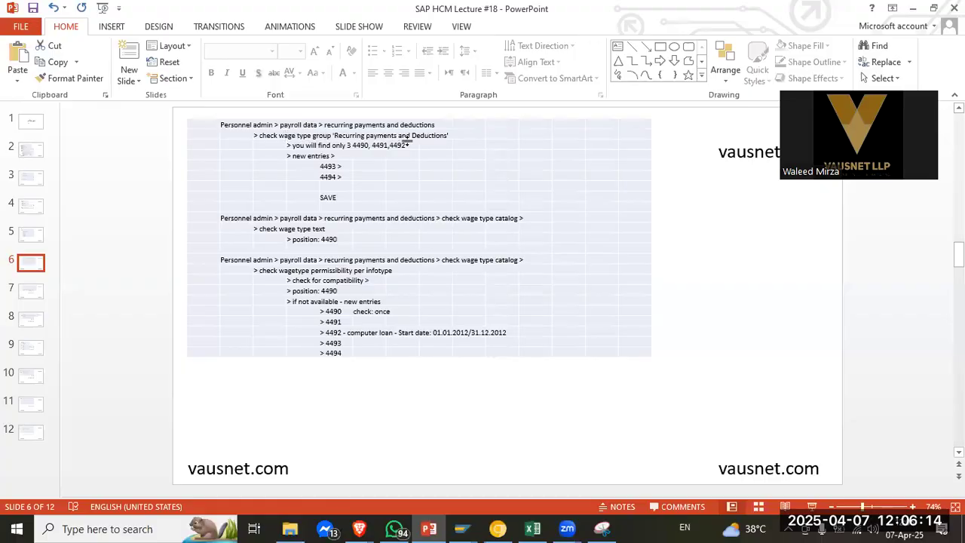
{"action": "key", "text": "alt+Tab"}
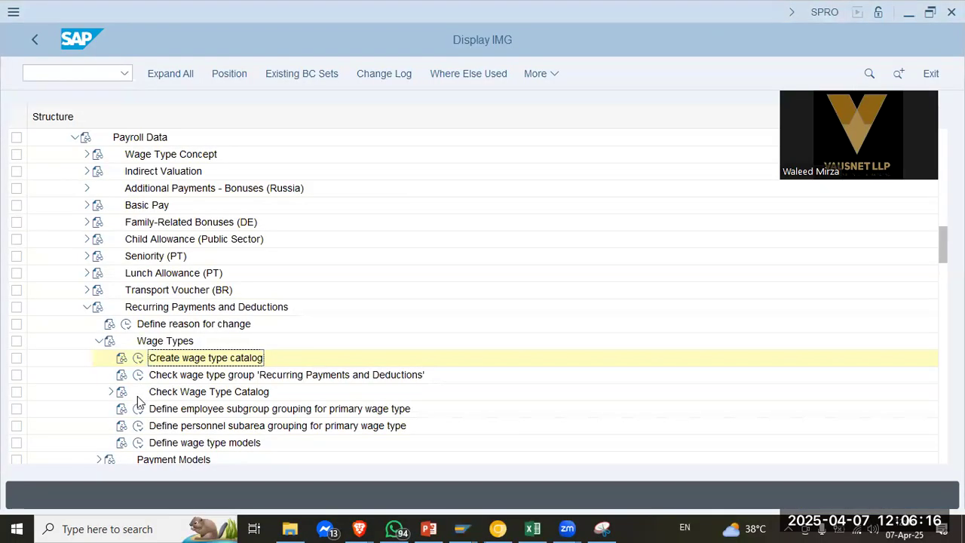
{"action": "scroll", "coordinate": [67, 384], "scroll_direction": "down", "scroll_amount": 2}
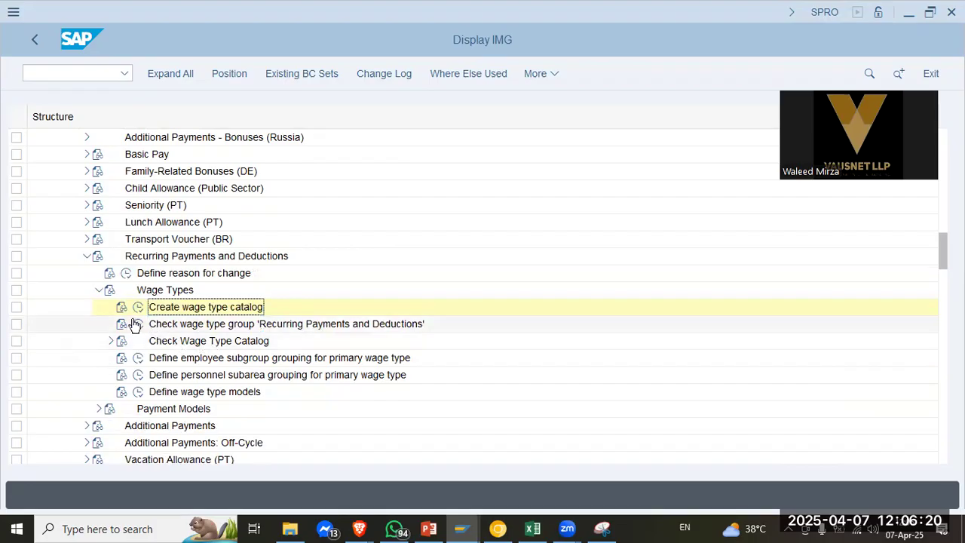
{"action": "left_click", "coordinate": [136, 324]}
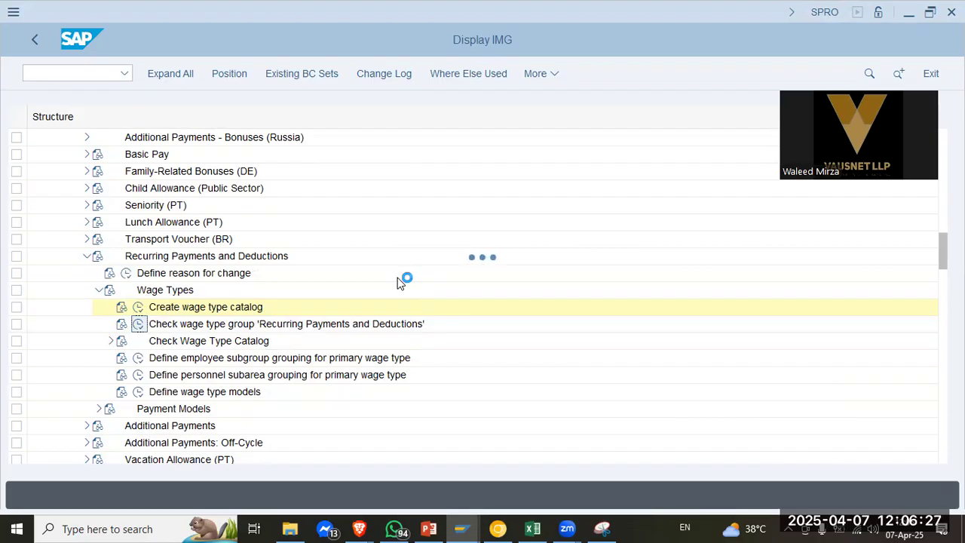
Recheck slide 6, examine the CLTX wage types 4500, 4501 and 4502 in wage type group 0014, and return to the IMG
{"action": "key", "text": "alt+Tab"}
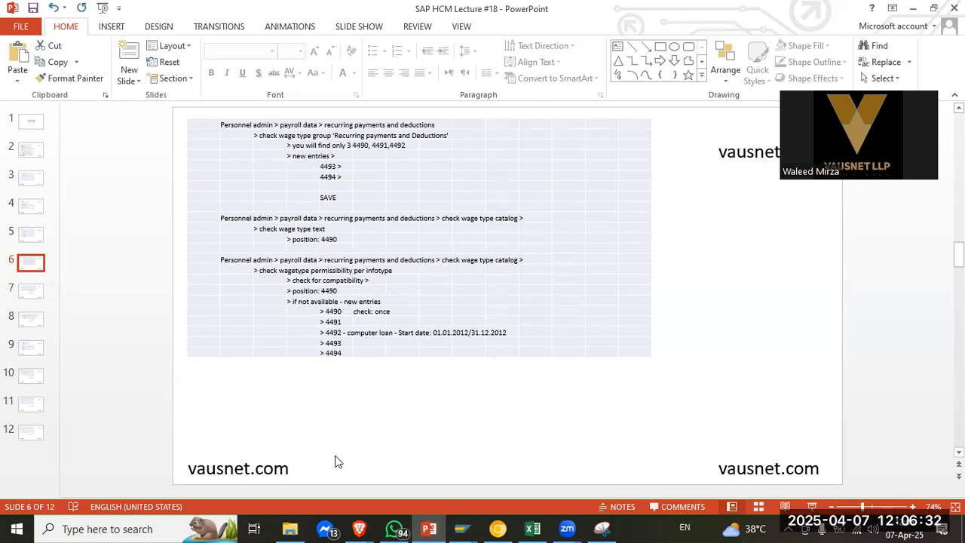
{"action": "key", "text": "alt+Tab"}
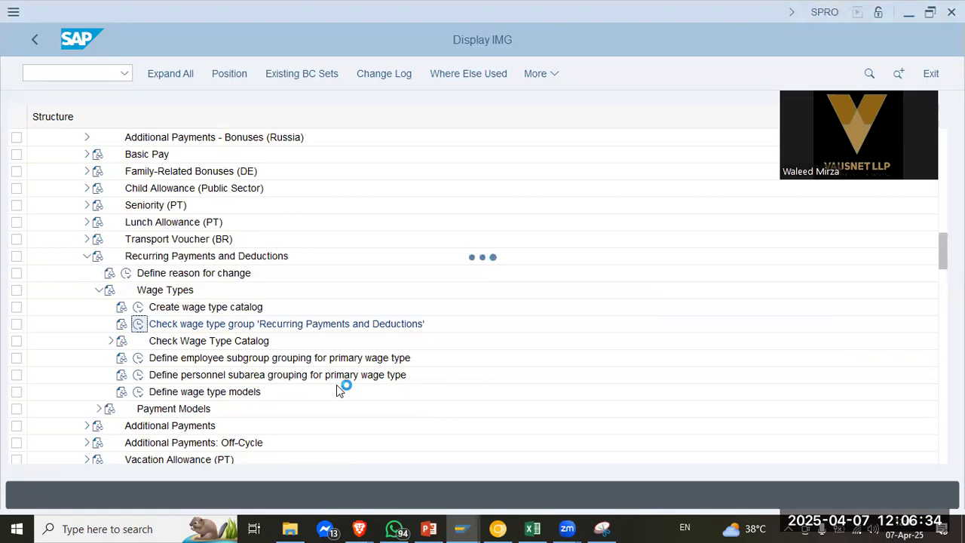
{"action": "key", "text": "alt+Tab"}
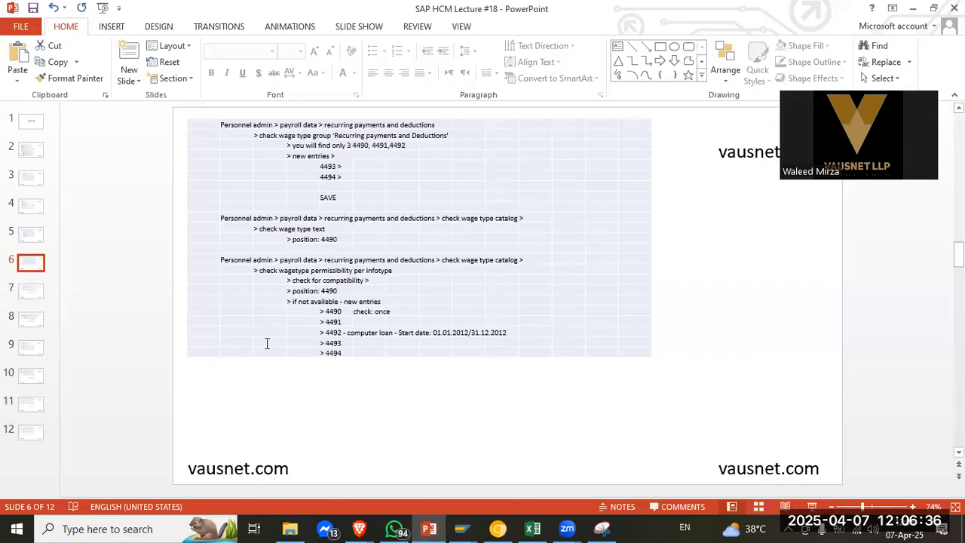
{"action": "key", "text": "alt+Tab"}
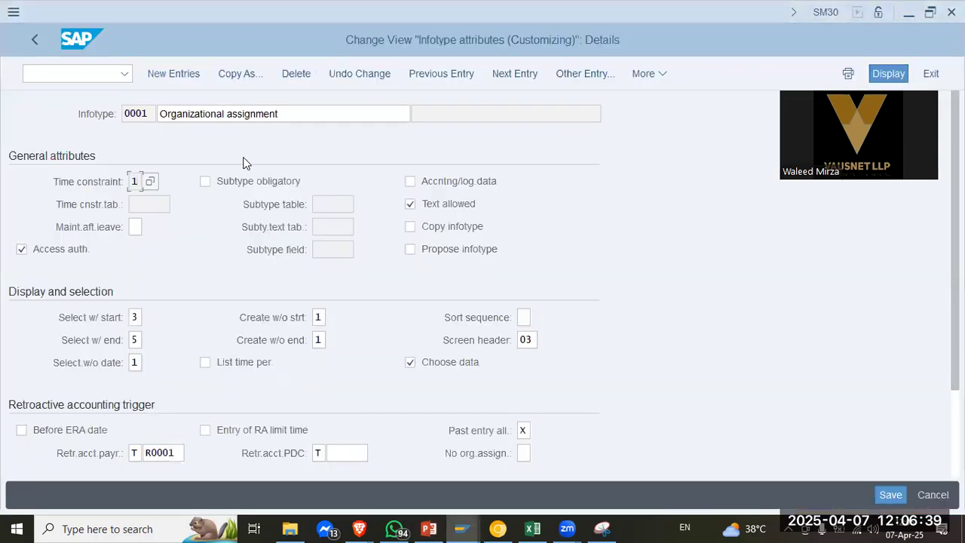
{"action": "key", "text": "alt+Tab"}
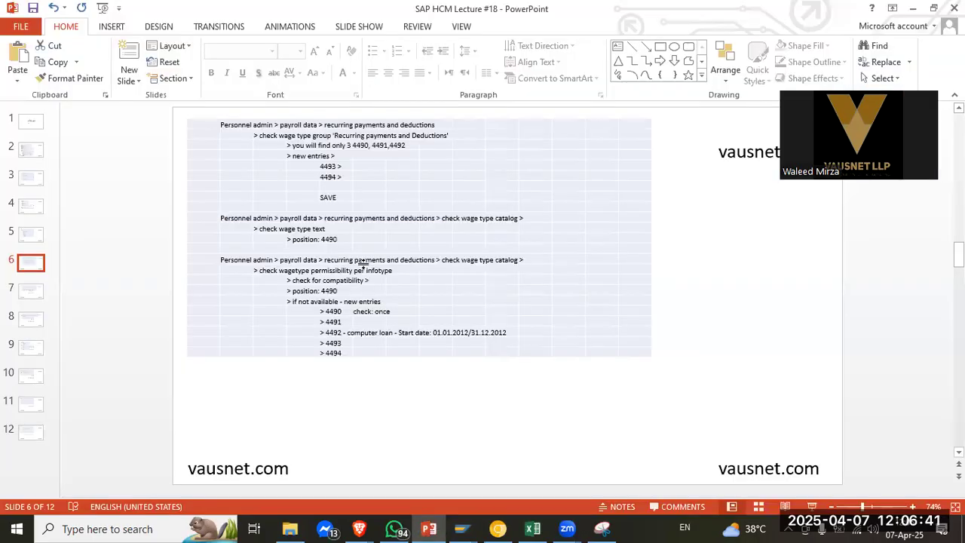
{"action": "key", "text": "alt+Tab"}
{"action": "key", "text": "Tab"}
{"action": "left_click", "coordinate": [110, 273]}
{"action": "left_click_drag", "start_coordinate": [211, 250], "coordinate": [79, 252]}
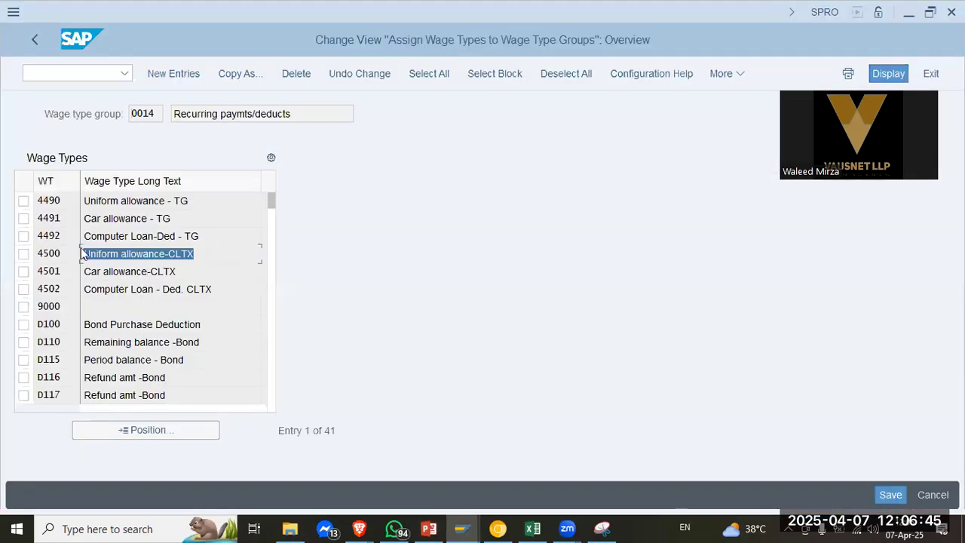
{"action": "left_click_drag", "start_coordinate": [201, 274], "coordinate": [56, 274]}
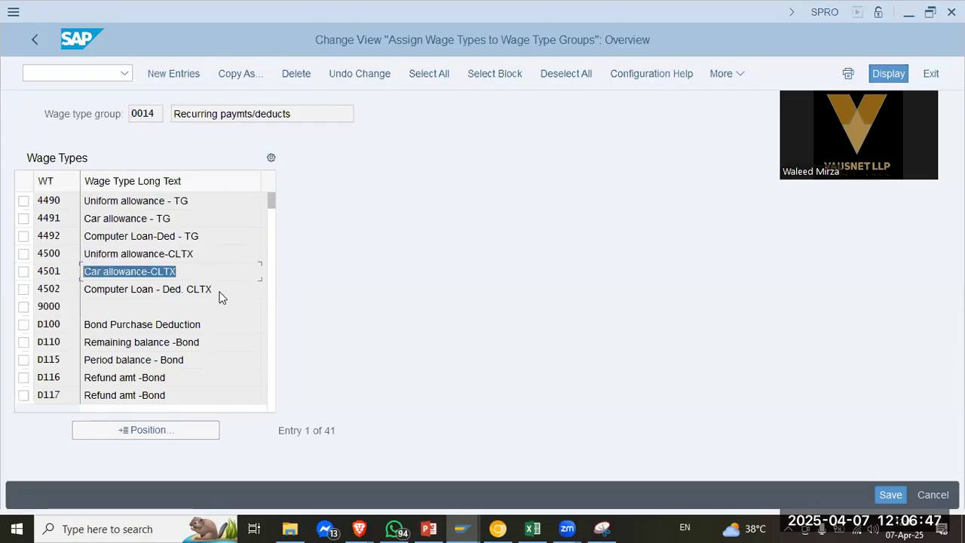
{"action": "left_click_drag", "start_coordinate": [221, 294], "coordinate": [4, 296]}
{"action": "left_click", "coordinate": [36, 34]}
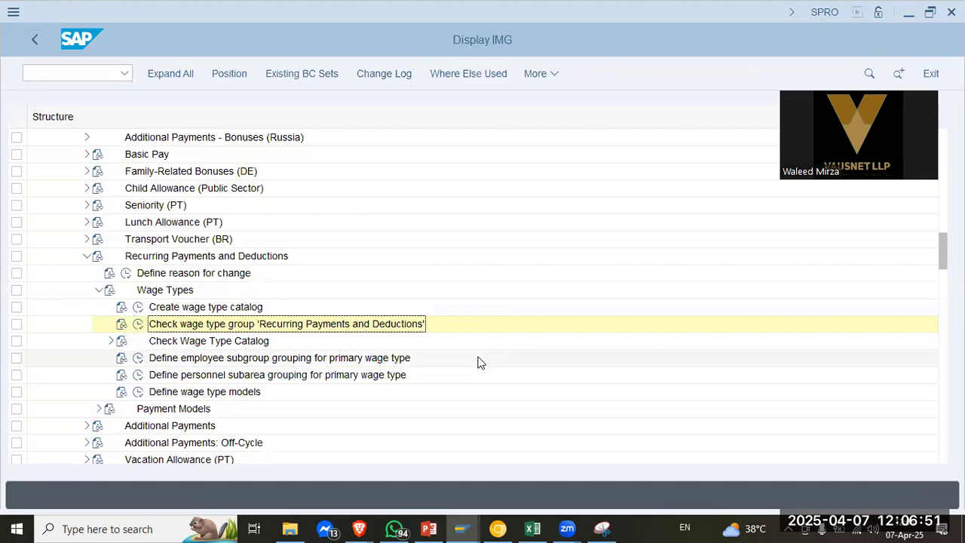
Consult slide 6 in PowerPoint, expand Check Wage Type Catalog in the SAP IMG and open the Check wage type text activity
{"action": "key", "text": "alt+Tab"}
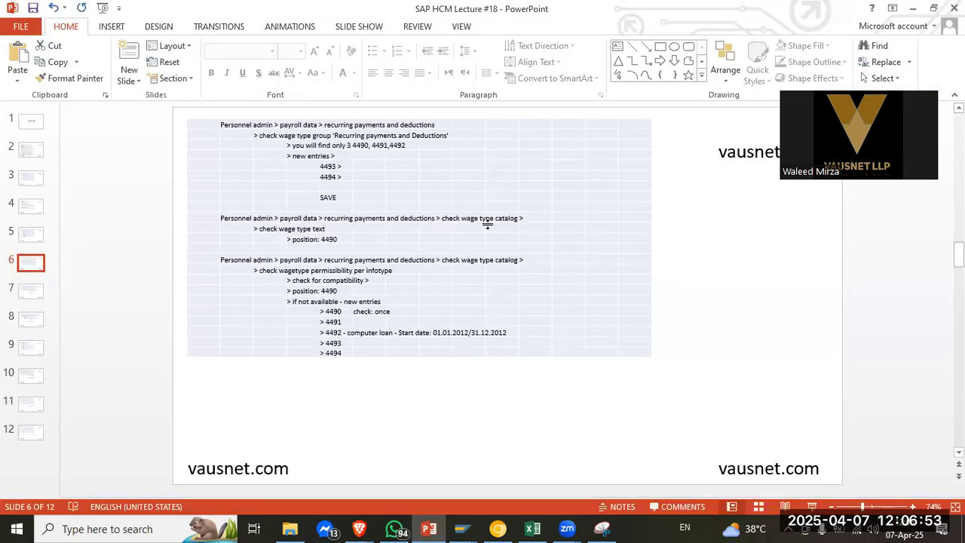
{"action": "key", "text": "alt+Tab"}
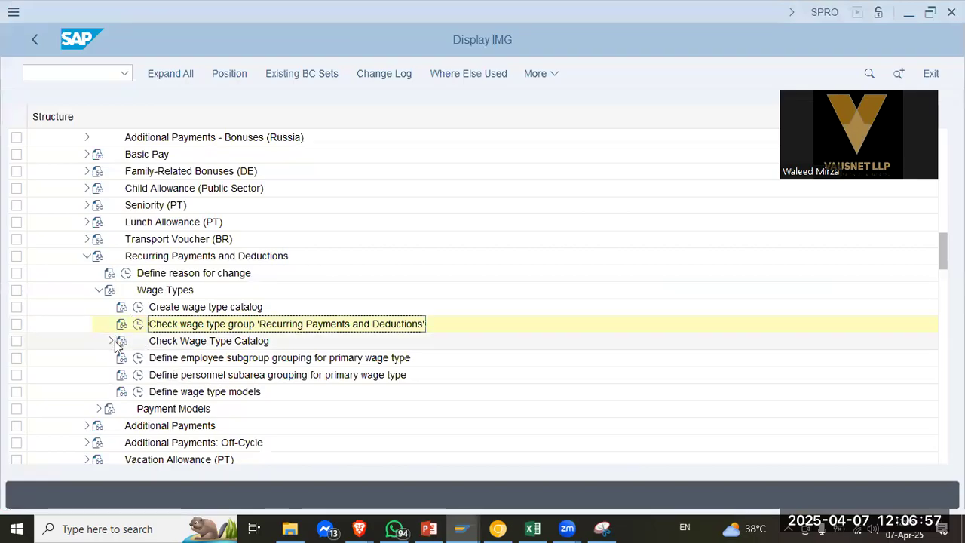
{"action": "key", "text": "alt+Tab"}
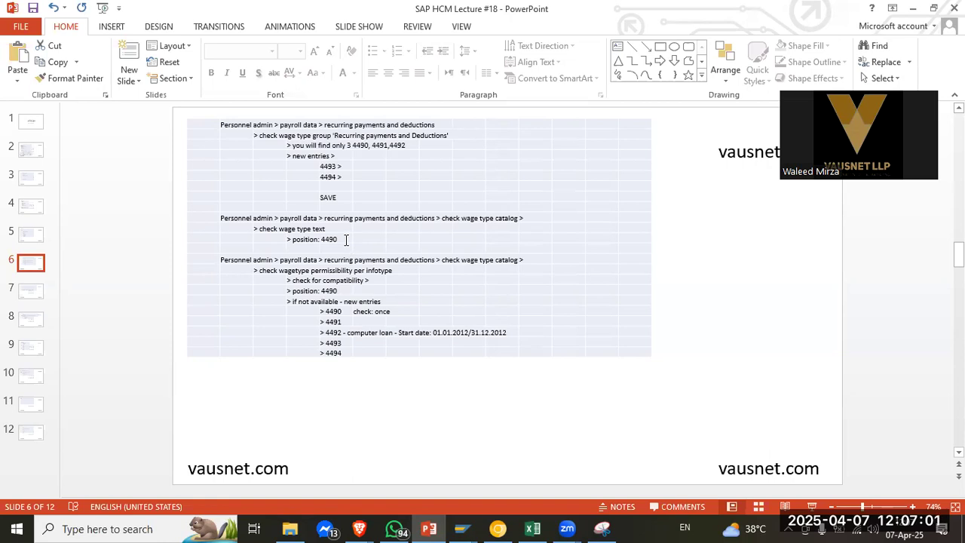
{"action": "key", "text": "alt+Tab"}
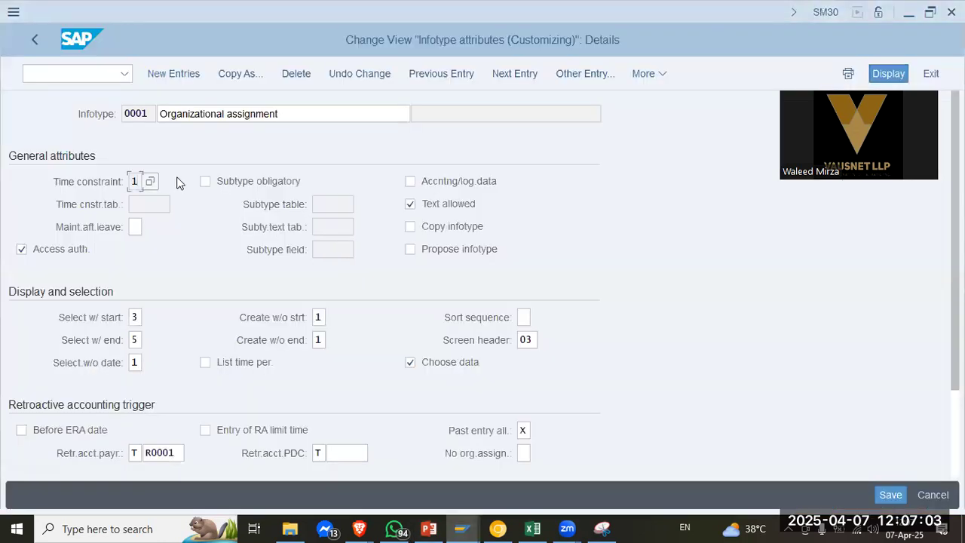
{"action": "key", "text": "alt+Tab"}
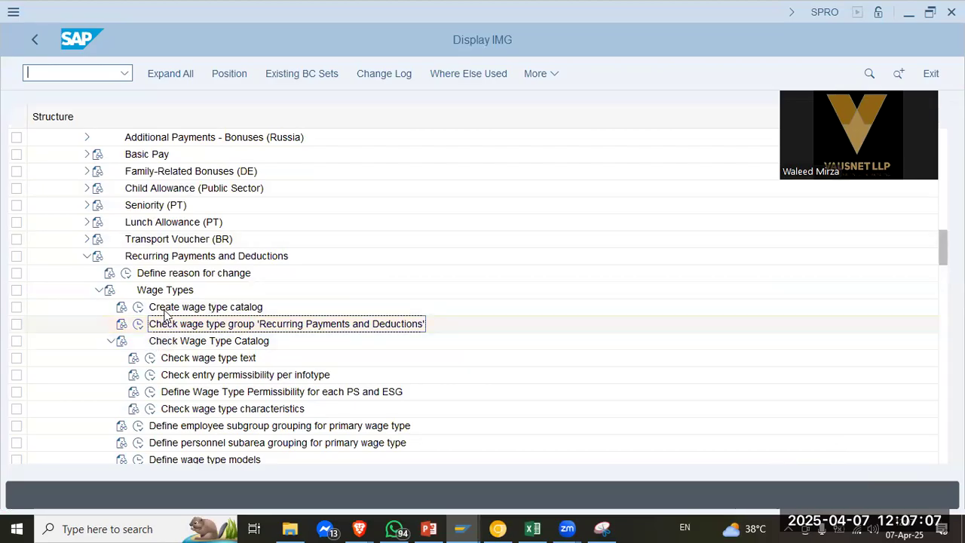
{"action": "left_click", "coordinate": [140, 311]}
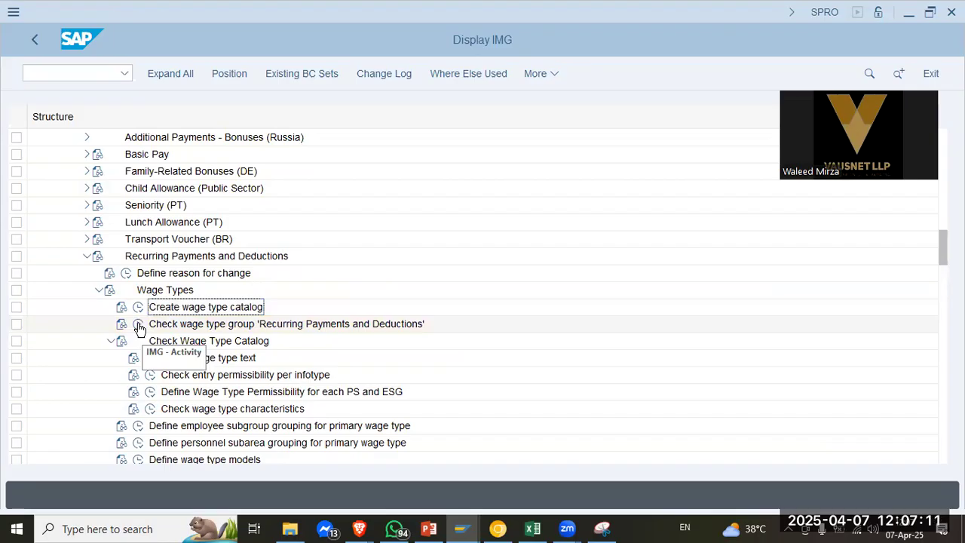
{"action": "left_click", "coordinate": [139, 326]}
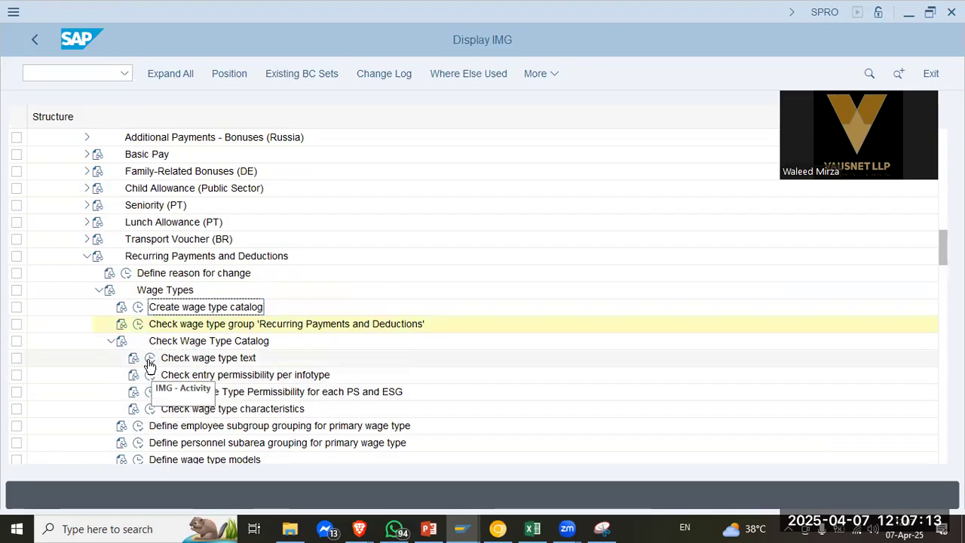
{"action": "left_click", "coordinate": [150, 359]}
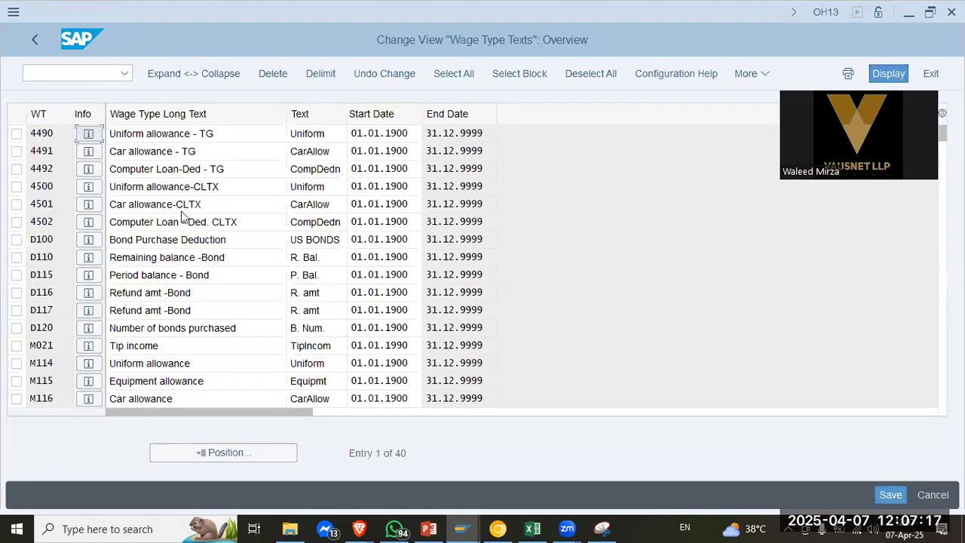
Examine the CLTX wage type texts for 4500, 4501 and 4502
{"action": "left_click", "coordinate": [175, 206]}
{"action": "left_click", "coordinate": [243, 188]}
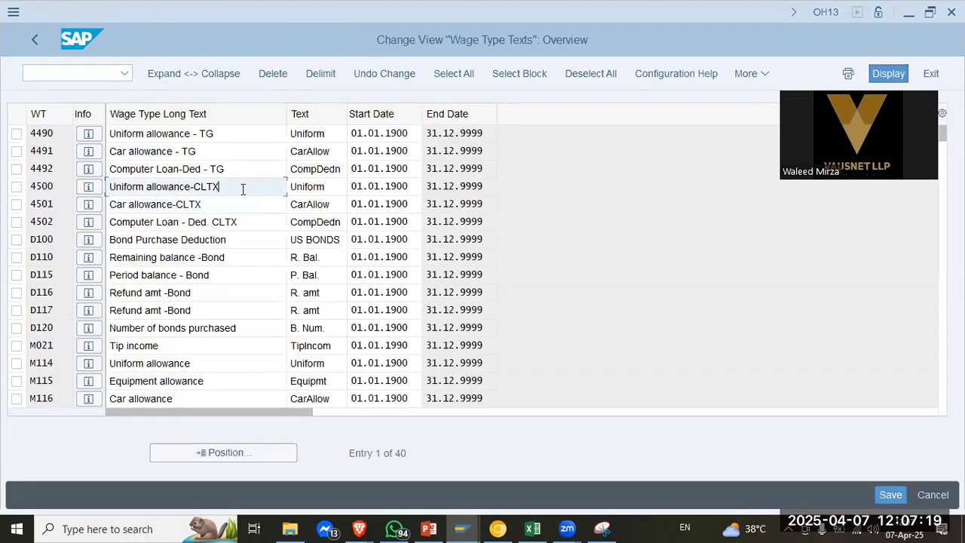
{"action": "left_click", "coordinate": [62, 204]}
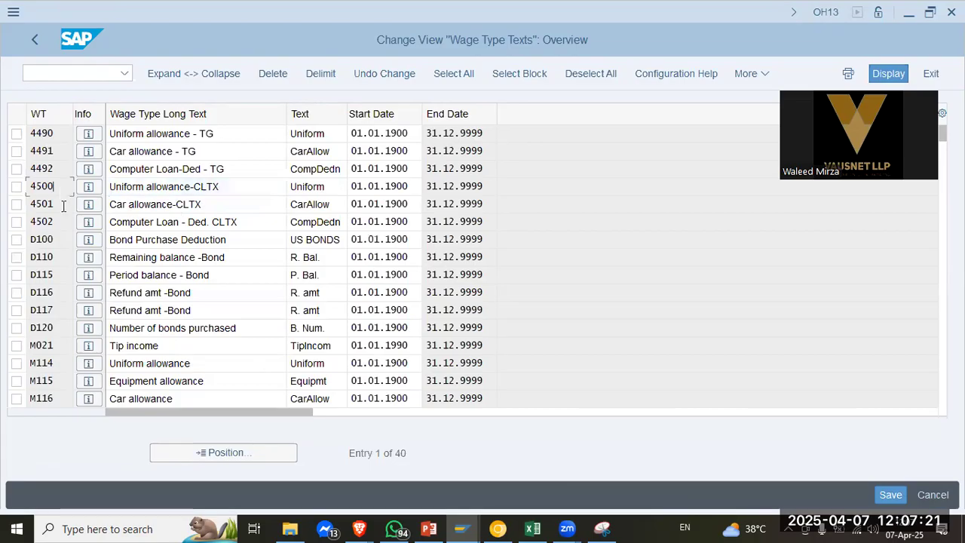
Capture the wage type text rows 4490 to 4502 with Snipping Tool and place the picture below the notes on slide 6 in PowerPoint
{"action": "left_click", "coordinate": [603, 528]}
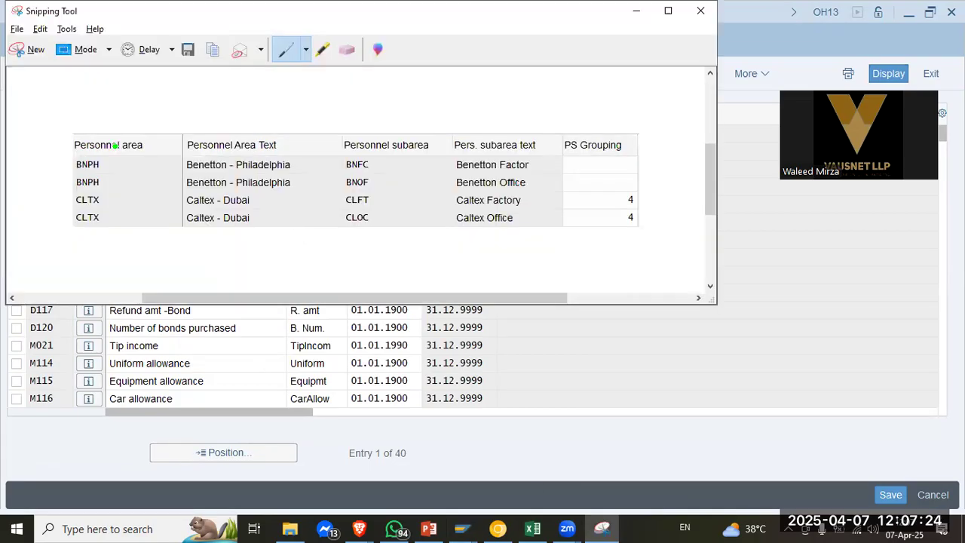
{"action": "left_click", "coordinate": [22, 55]}
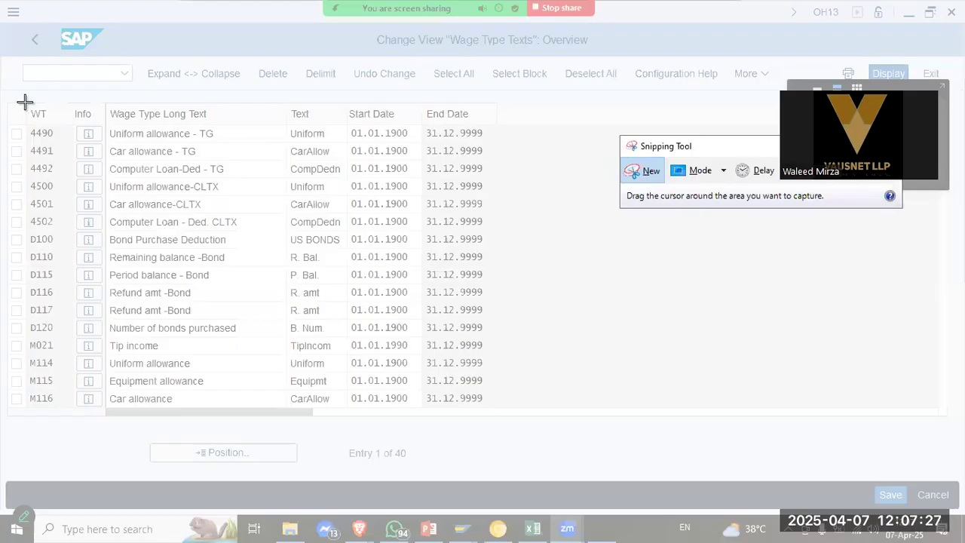
{"action": "left_click_drag", "start_coordinate": [25, 102], "coordinate": [500, 232]}
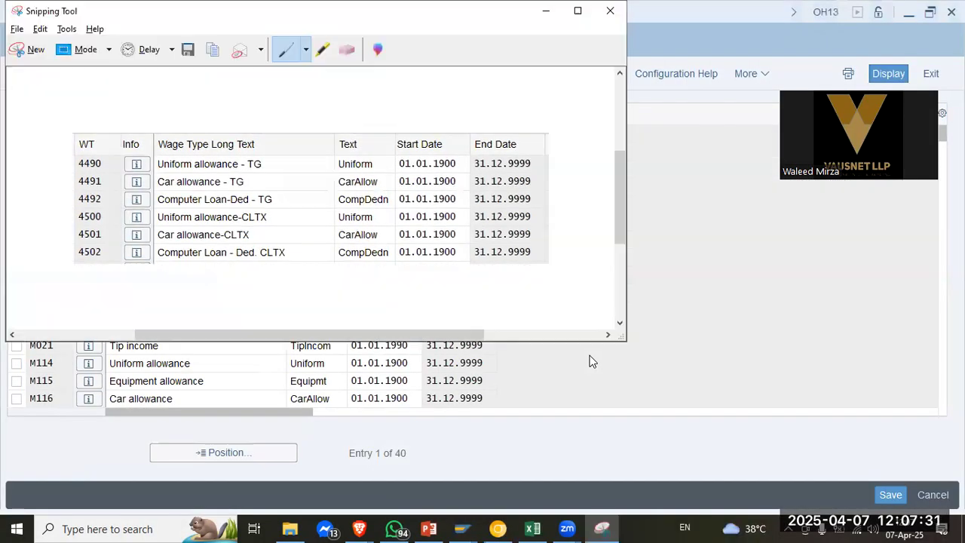
{"action": "left_click", "coordinate": [428, 528]}
{"action": "key", "text": "ctrl+v"}
{"action": "left_click_drag", "start_coordinate": [538, 336], "coordinate": [416, 411]}
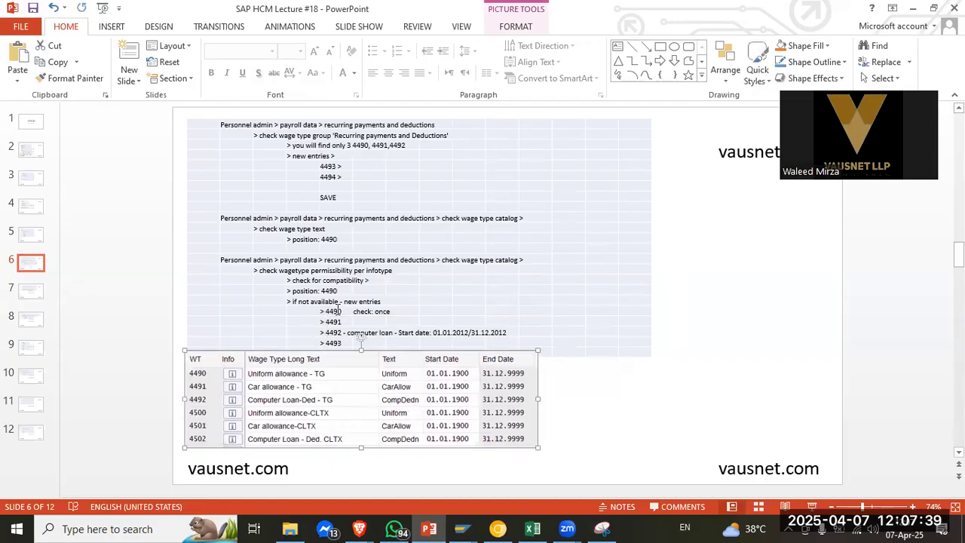
Open slide 7 in PowerPoint, switch back to SAP and leave the Wage Type Texts view for the IMG
{"action": "left_click", "coordinate": [31, 294]}
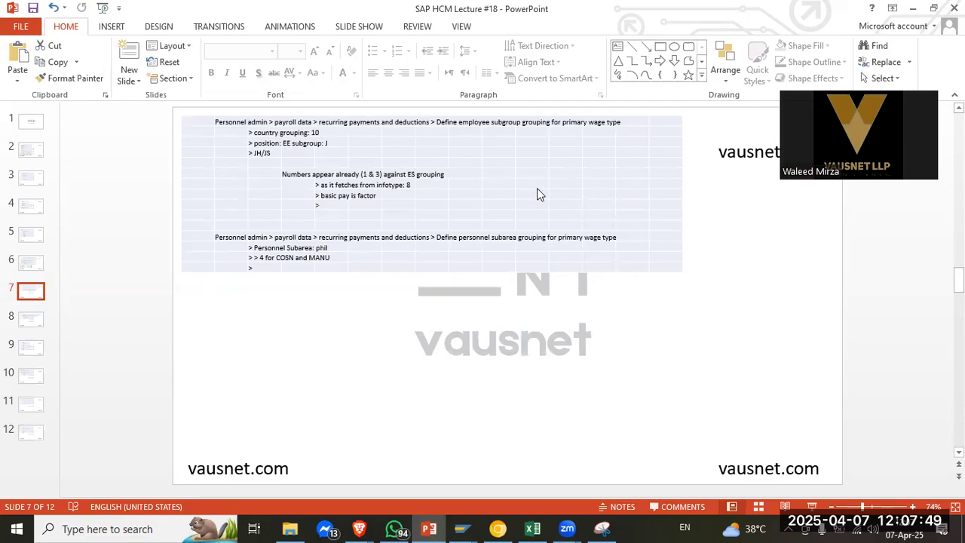
{"action": "key", "text": "alt+Tab"}
{"action": "key", "text": "alt+Tab"}
{"action": "key", "text": "alt+Tab"}
{"action": "key", "text": "alt+Tab"}
{"action": "key", "text": "alt+Tab"}
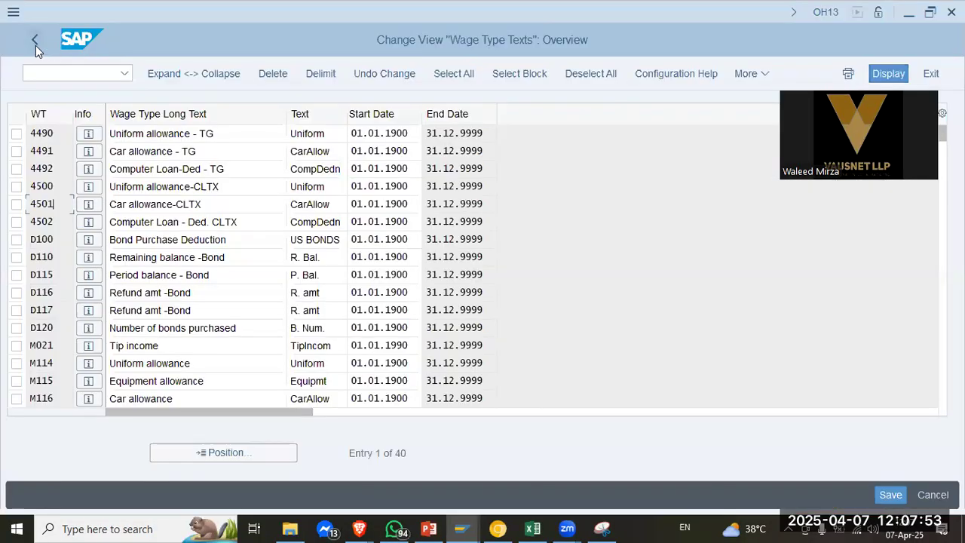
{"action": "left_click", "coordinate": [36, 45]}
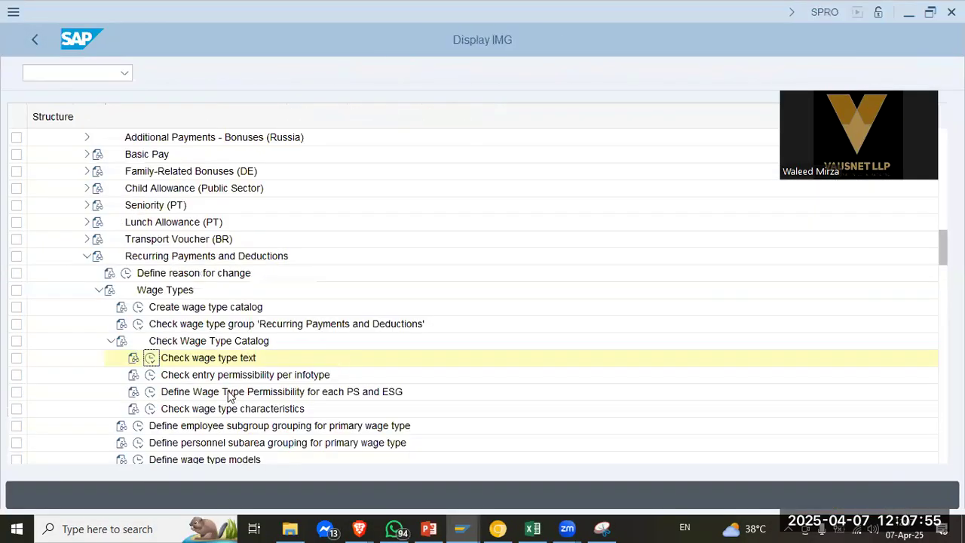
Select Define Wage Type Permissibility for each PS and ESG in the IMG and compare the listed activities with slide 7 in PowerPoint
{"action": "left_click", "coordinate": [197, 393]}
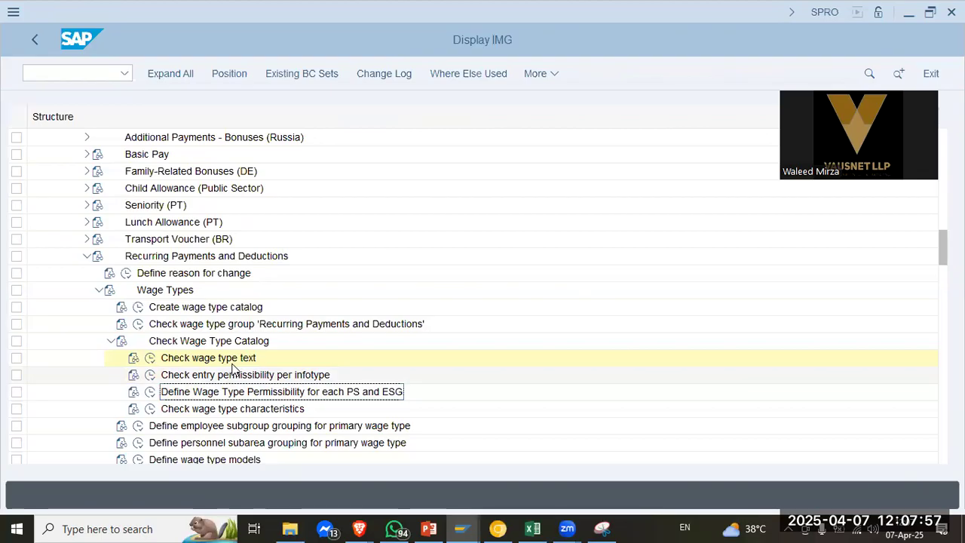
{"action": "key", "text": "alt+Tab"}
{"action": "left_click", "coordinate": [333, 165]}
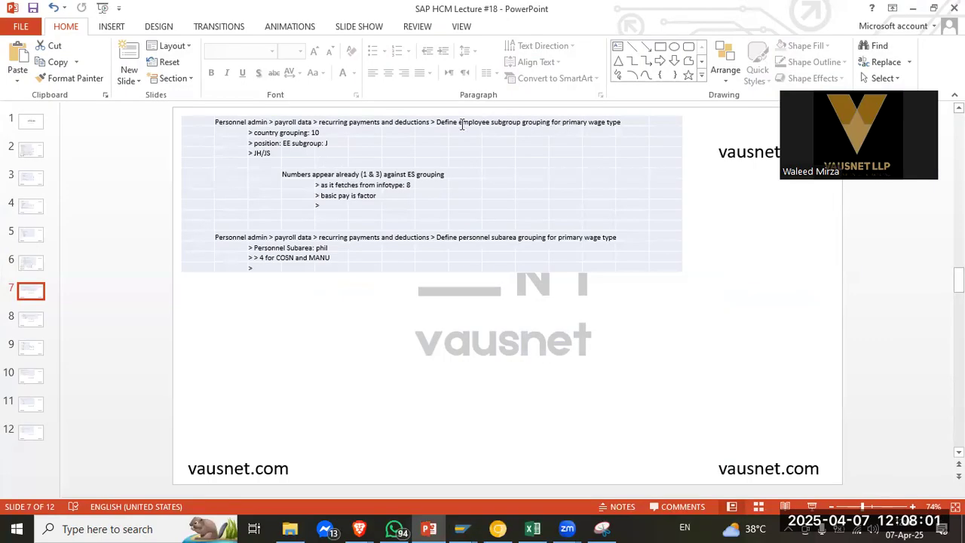
Switch to SAP and open Define employee subgroup grouping for primary wage type under Recurring Payments and Deductions, with country grouping 10
{"action": "key", "text": "alt+Tab"}
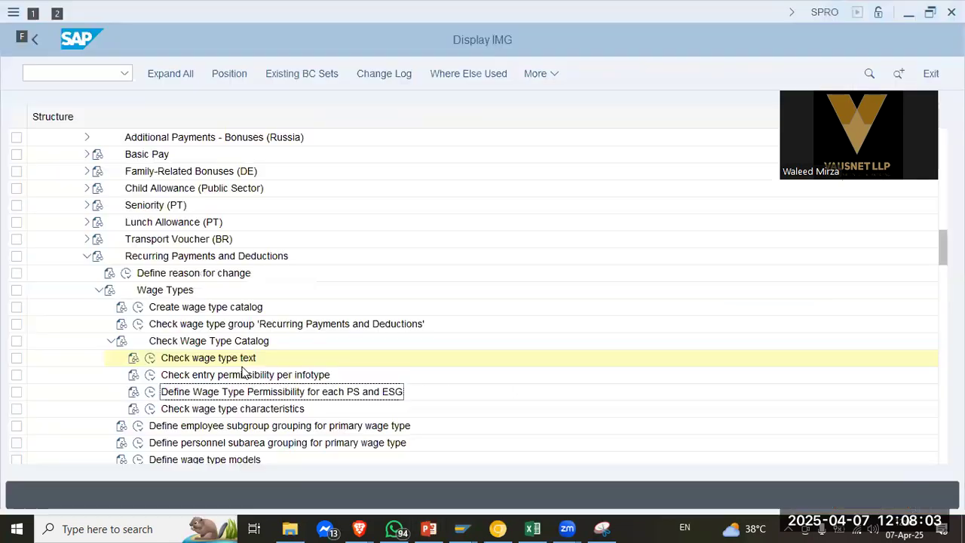
{"action": "left_click", "coordinate": [97, 292]}
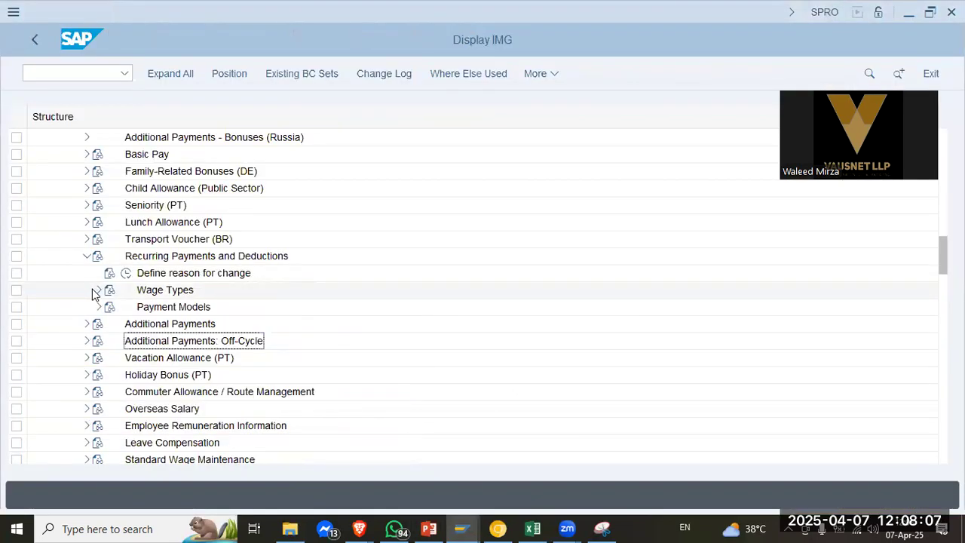
{"action": "key", "text": "alt+Tab"}
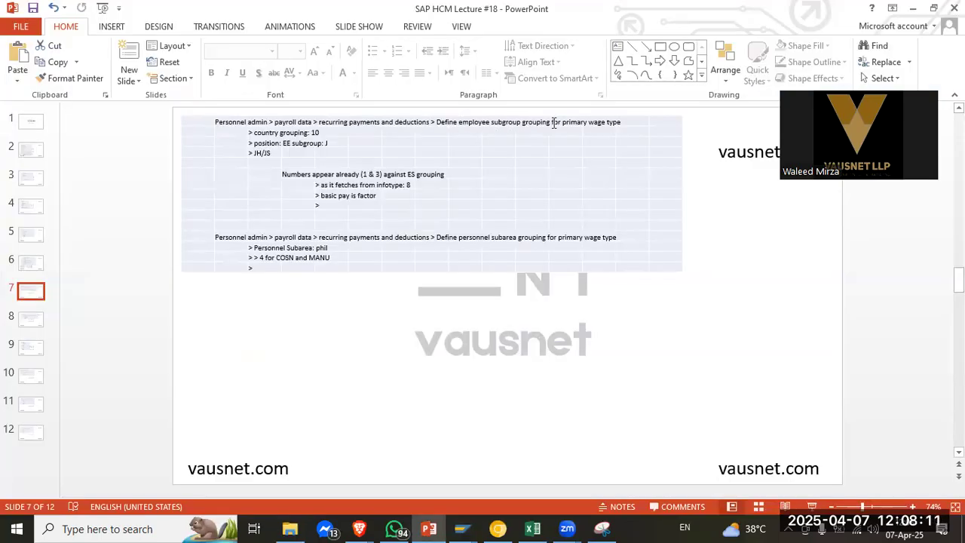
{"action": "key", "text": "alt+Tab"}
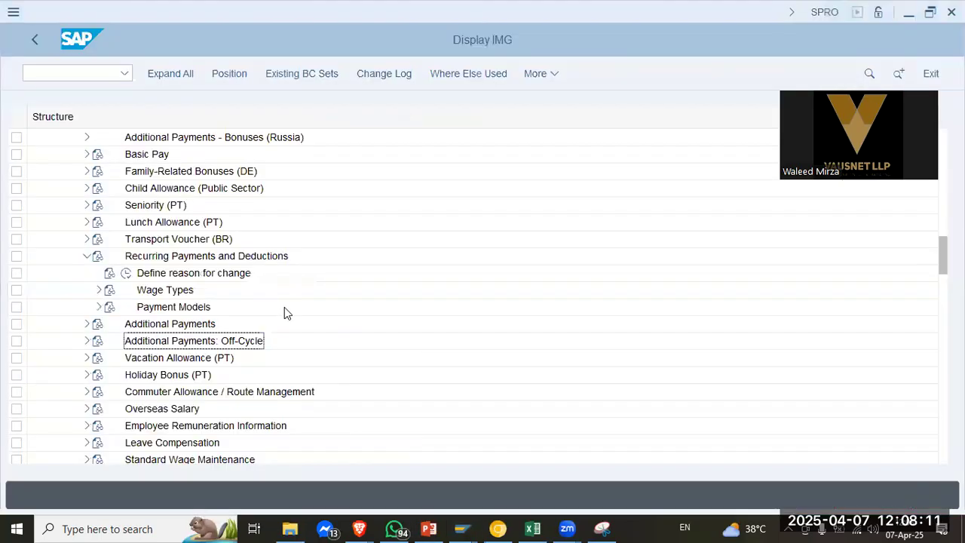
{"action": "left_click", "coordinate": [98, 290]}
{"action": "left_click", "coordinate": [223, 293]}
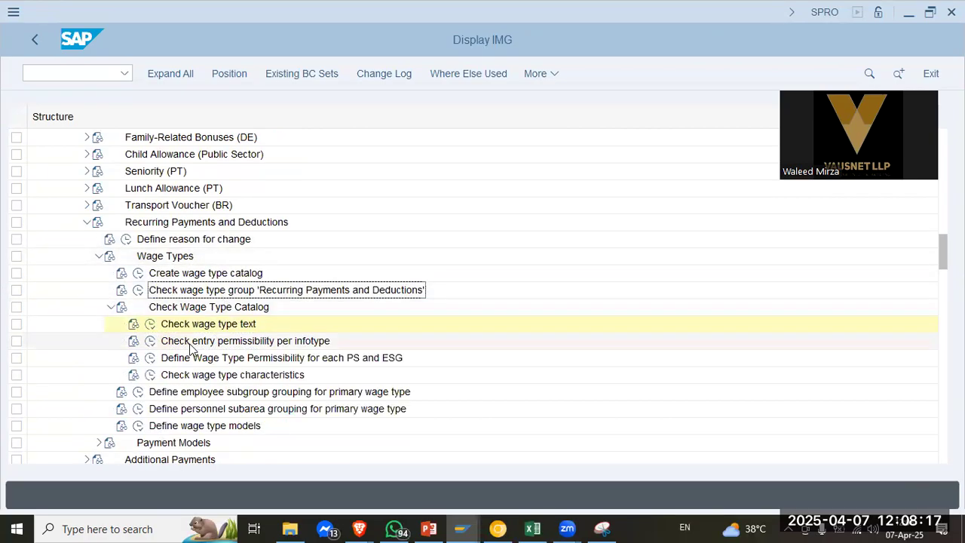
{"action": "left_click", "coordinate": [137, 394]}
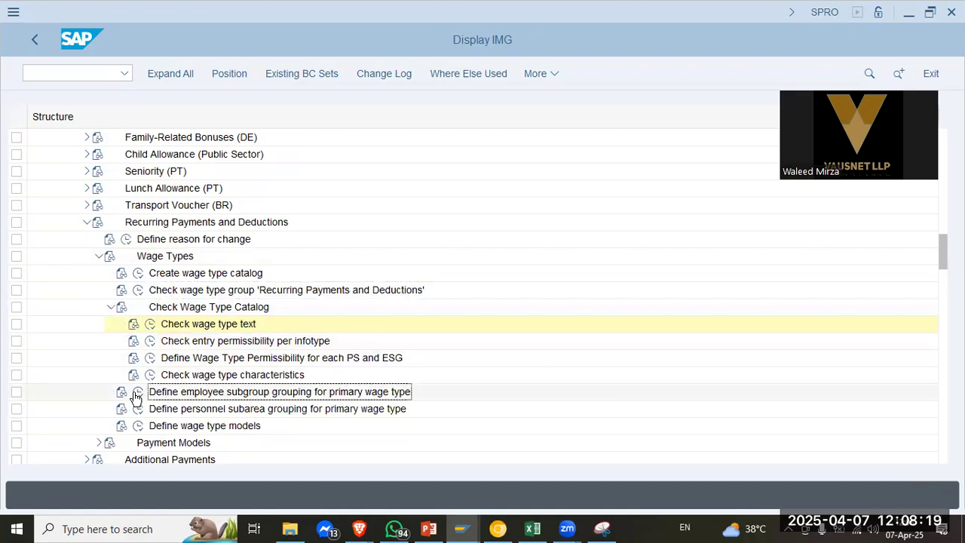
{"action": "left_click", "coordinate": [137, 393]}
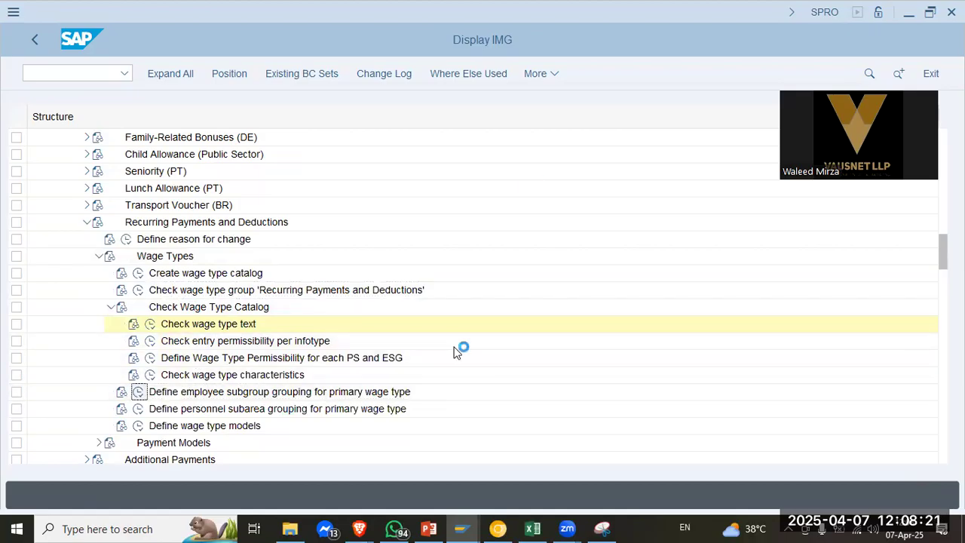
{"action": "key", "text": "alt+Tab"}
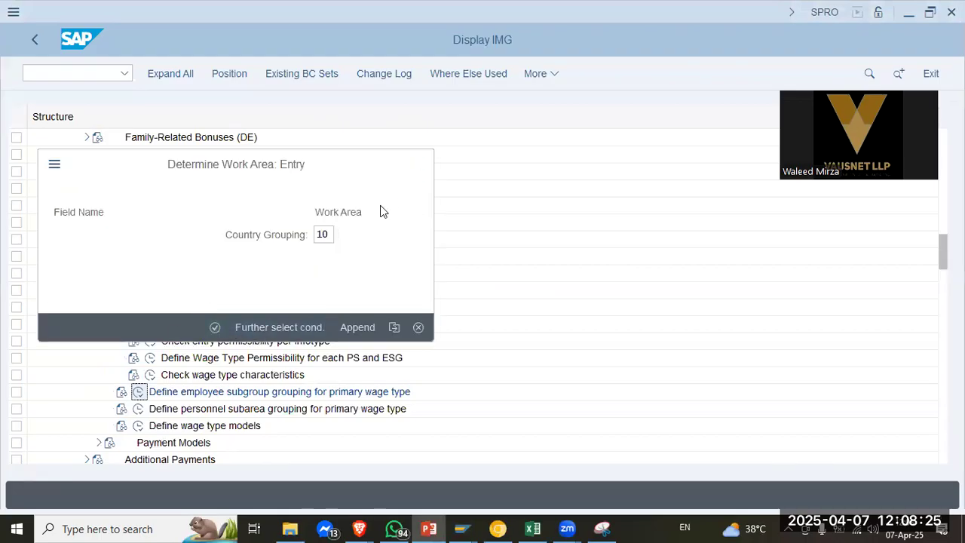
{"action": "key", "text": "Return"}
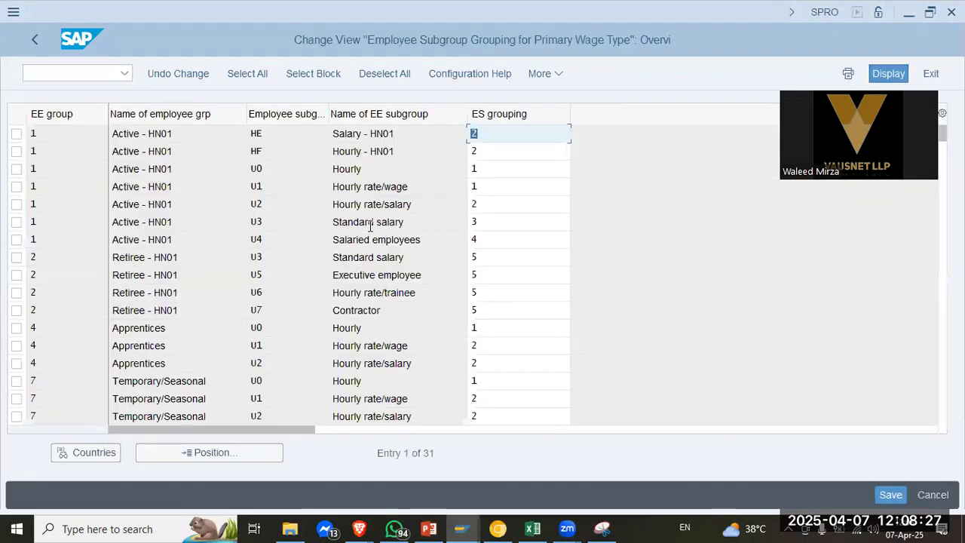
Position the overview at EE group C and snip the column headings with the Caltex C3 and C4 rows
{"action": "left_click", "coordinate": [211, 462]}
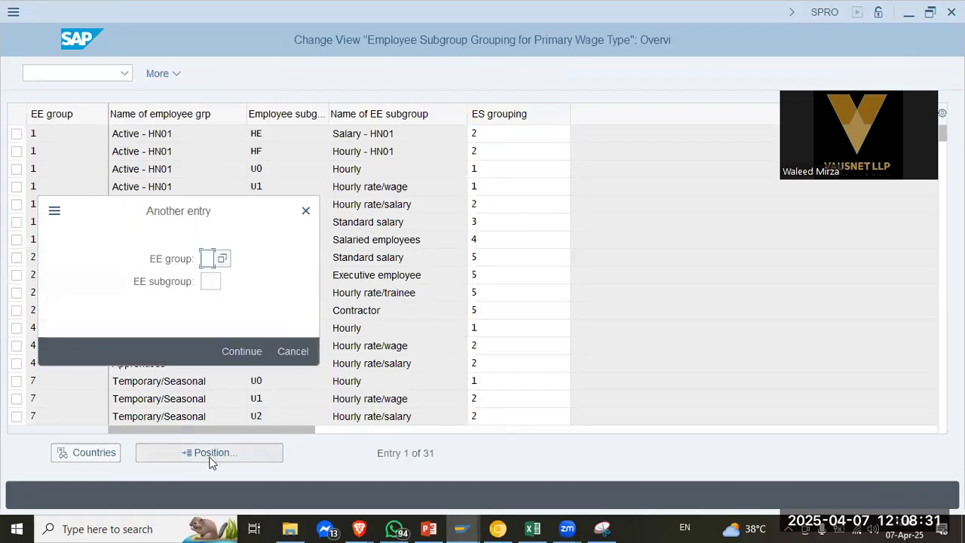
{"action": "key", "text": "Return"}
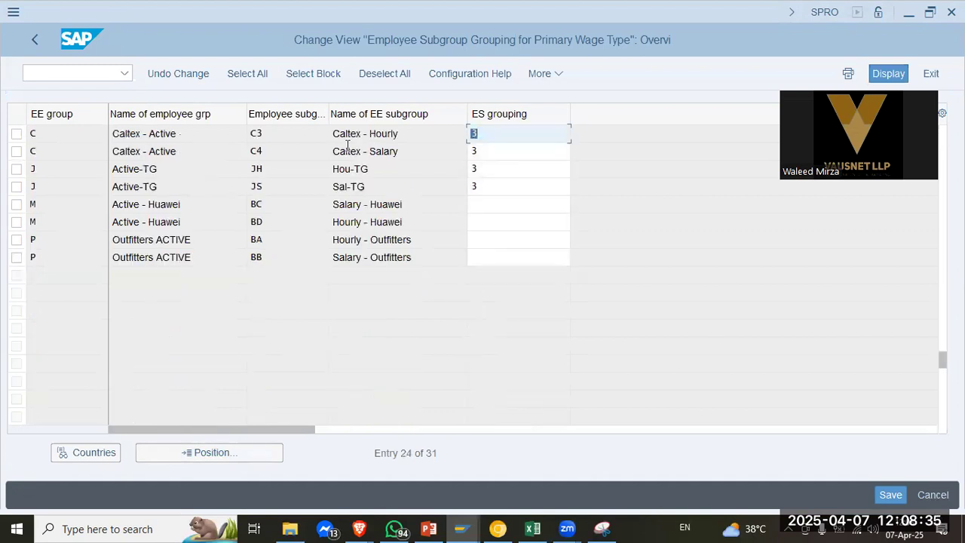
{"action": "left_click", "coordinate": [602, 528]}
{"action": "left_click", "coordinate": [44, 54]}
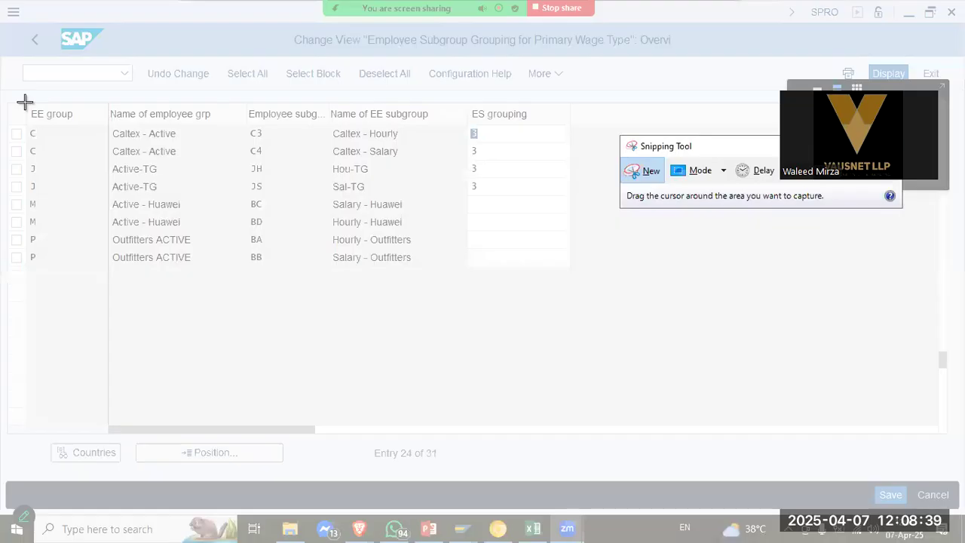
{"action": "left_click_drag", "start_coordinate": [25, 101], "coordinate": [588, 163]}
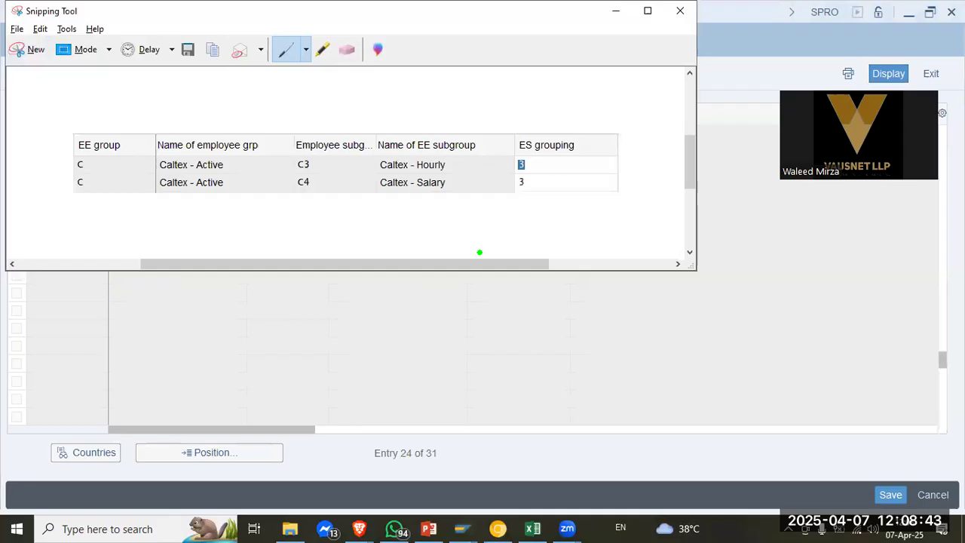
Switch to PowerPoint and paste the employee subgroup grouping snip on slide 7, directly below the notes table
{"action": "key", "text": "alt+Tab"}
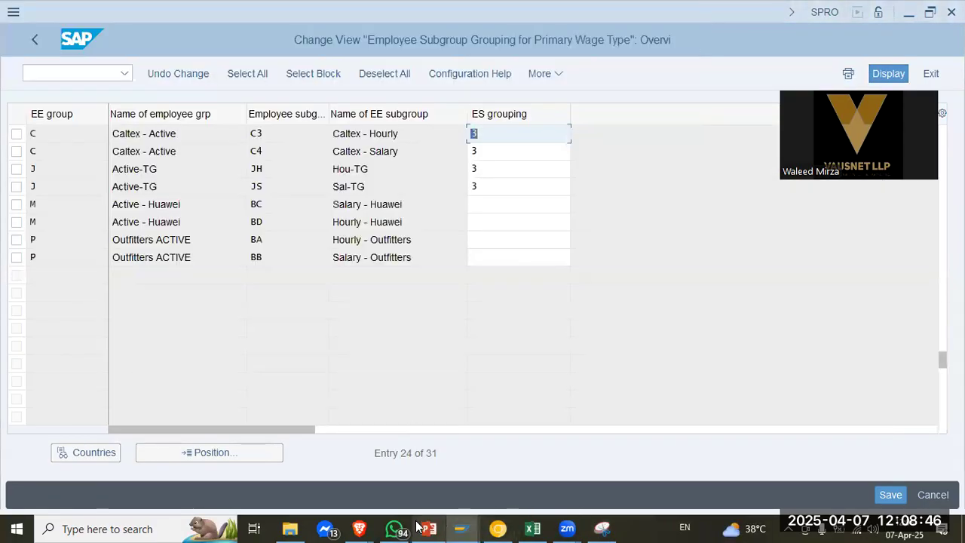
{"action": "left_click", "coordinate": [429, 529]}
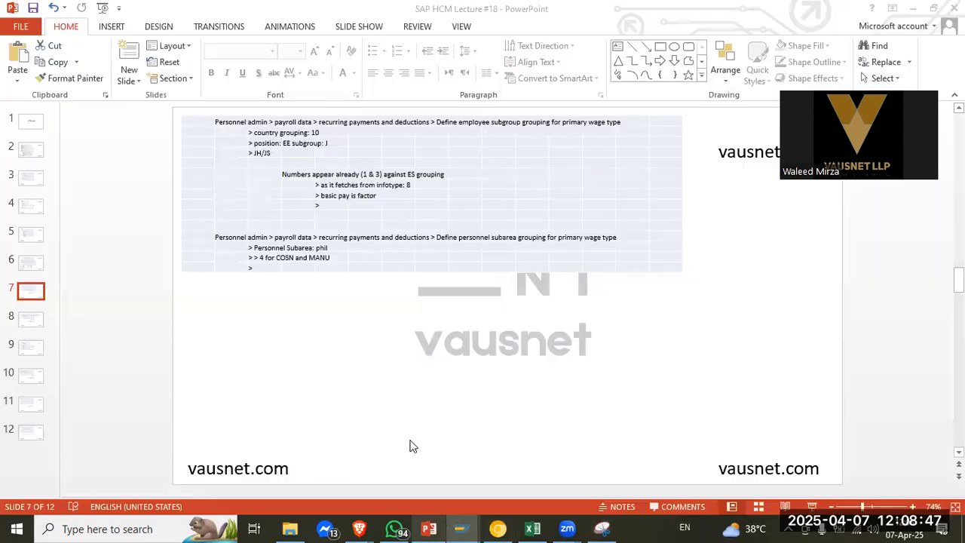
{"action": "key", "text": "ctrl+v"}
{"action": "left_click_drag", "start_coordinate": [414, 300], "coordinate": [314, 296]}
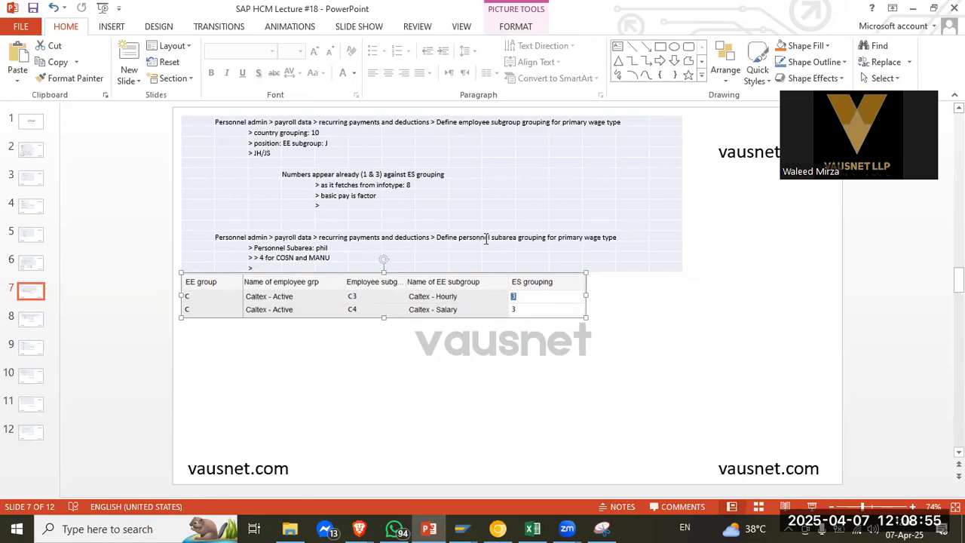
Return to the SAP IMG structure and open Define personnel subarea grouping for primary wage type
{"action": "key", "text": "alt+Tab"}
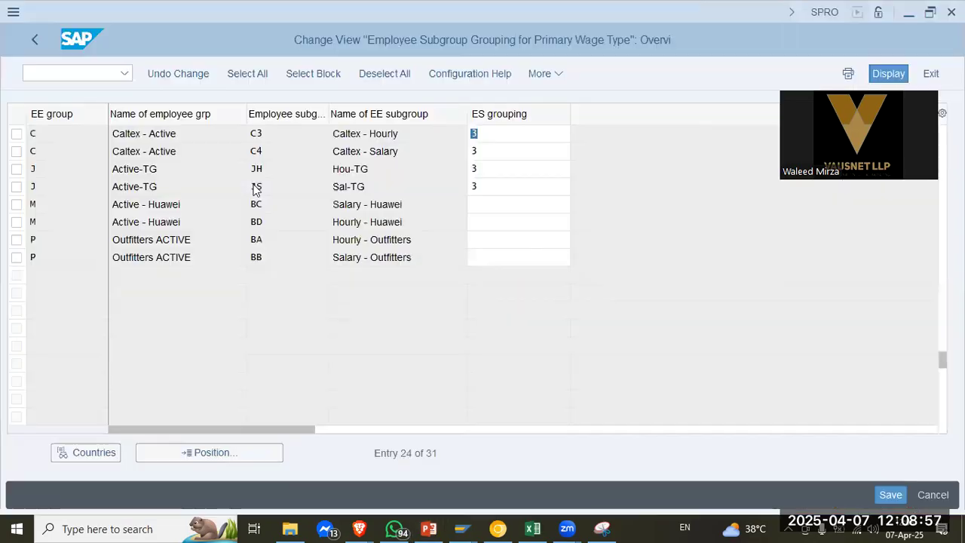
{"action": "left_click", "coordinate": [37, 42]}
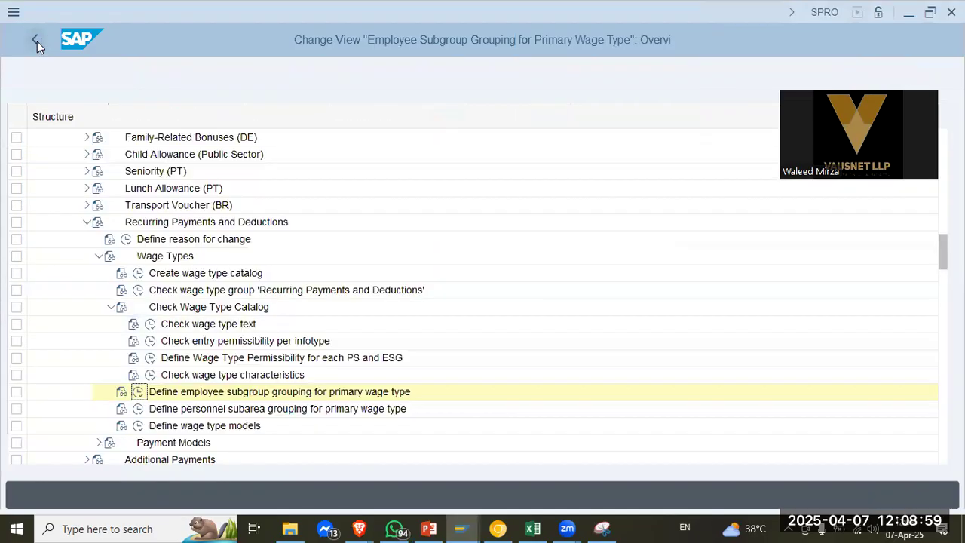
{"action": "left_click", "coordinate": [139, 409]}
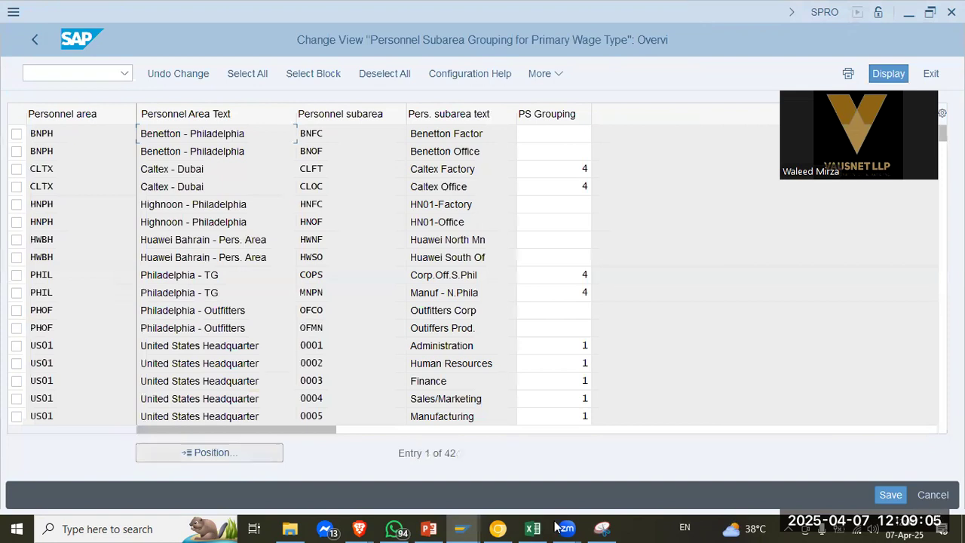
Take a new snip of the personnel subarea grouping headings and rows from BNPH through the two CLTX subareas
{"action": "left_click", "coordinate": [602, 529]}
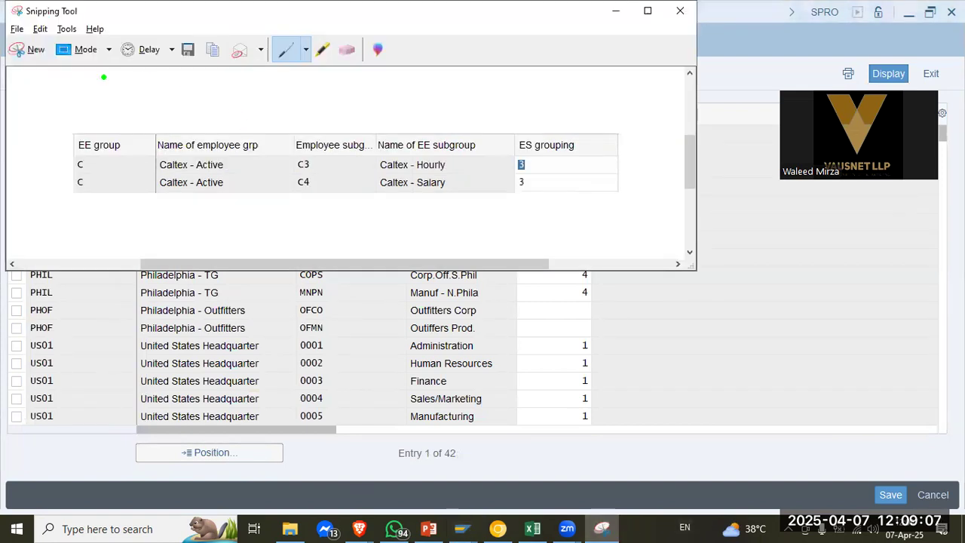
{"action": "left_click", "coordinate": [19, 49]}
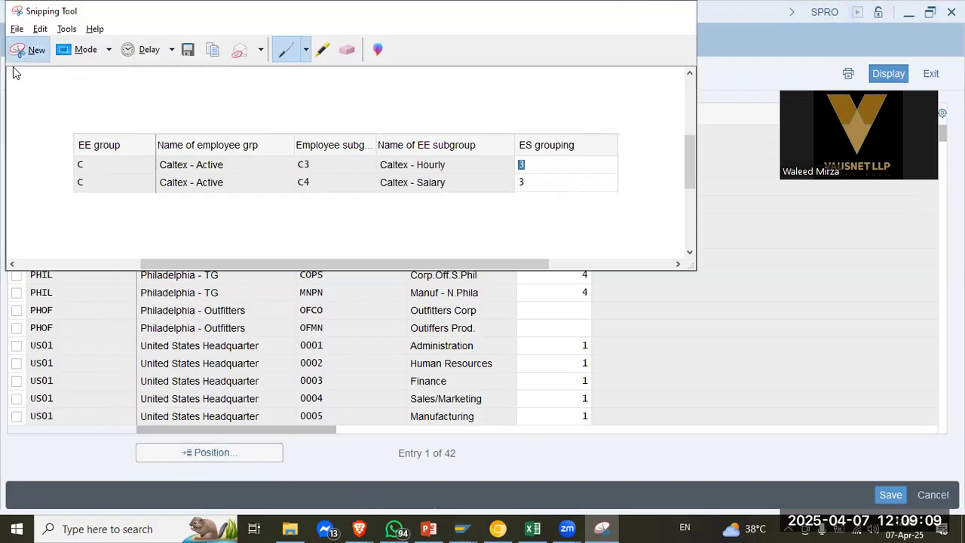
{"action": "left_click_drag", "start_coordinate": [25, 103], "coordinate": [593, 195]}
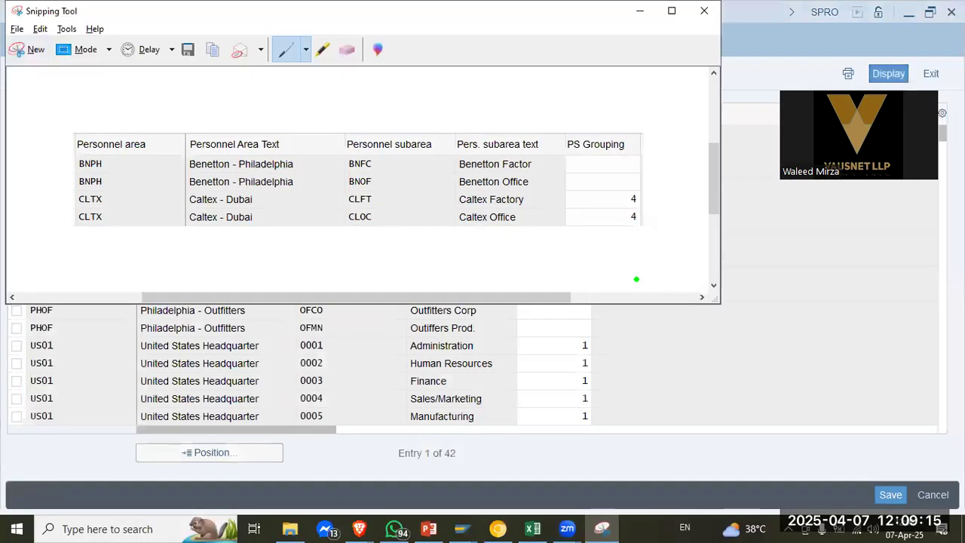
Paste the personnel subarea snip on PowerPoint slide 7 below the first screenshot and save the presentation
{"action": "left_click", "coordinate": [428, 529]}
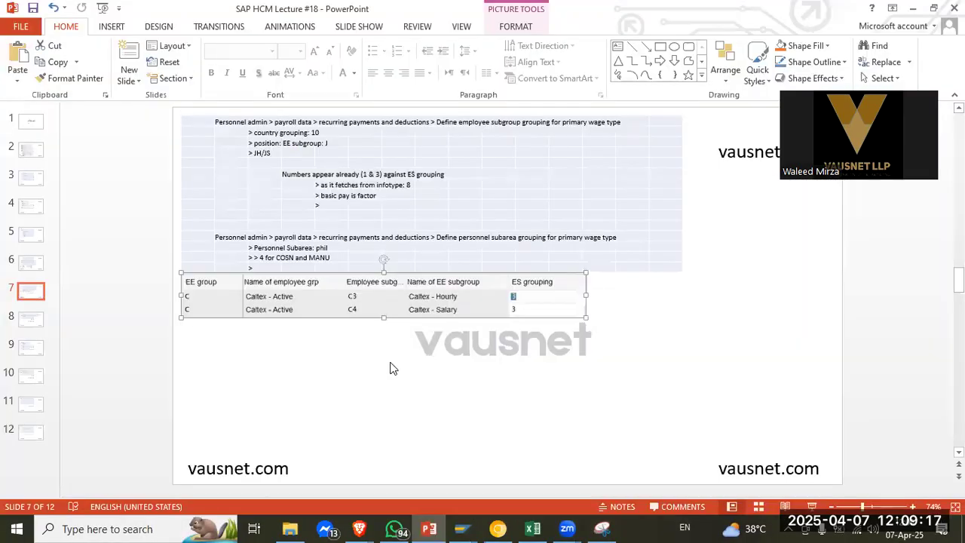
{"action": "key", "text": "ctrl+v"}
{"action": "left_click_drag", "start_coordinate": [422, 308], "coordinate": [310, 359]}
{"action": "key", "text": "ctrl+s"}
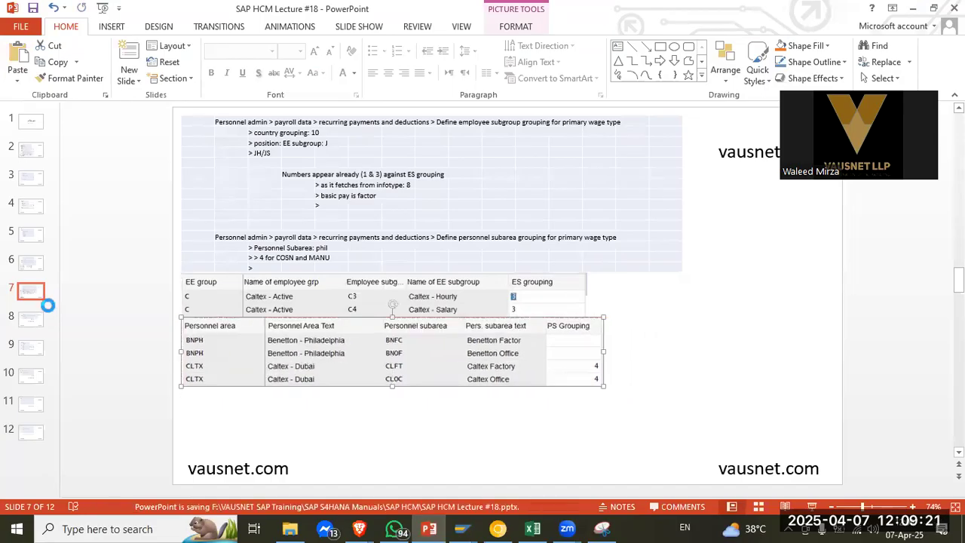
Display slide 8 for the next topic, and return SAP to the IMG structure from the personnel subarea grouping view
{"action": "left_click", "coordinate": [30, 318]}
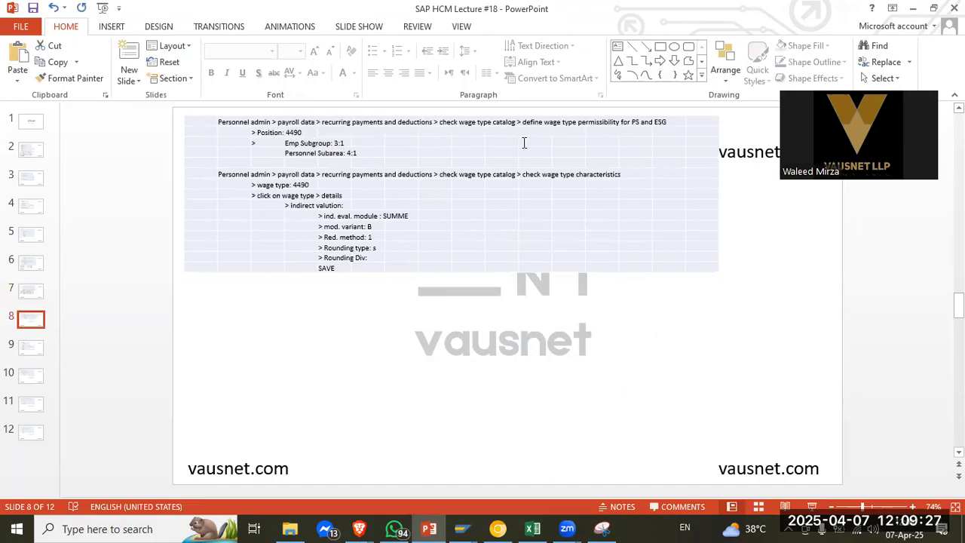
{"action": "key", "text": "alt+Tab"}
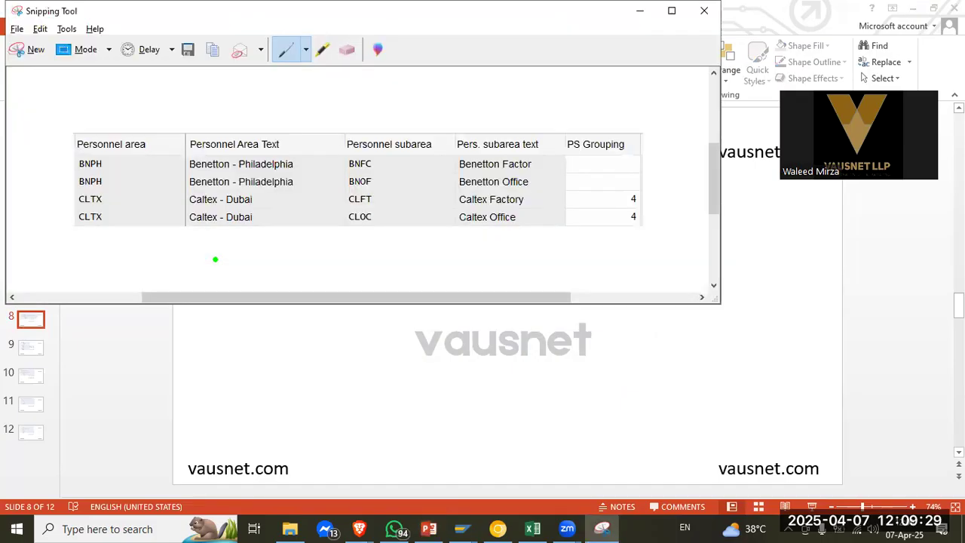
{"action": "key", "text": "alt+Tab"}
{"action": "key", "text": "alt+Tab"}
{"action": "key", "text": "Tab"}
{"action": "key", "text": "alt+Tab"}
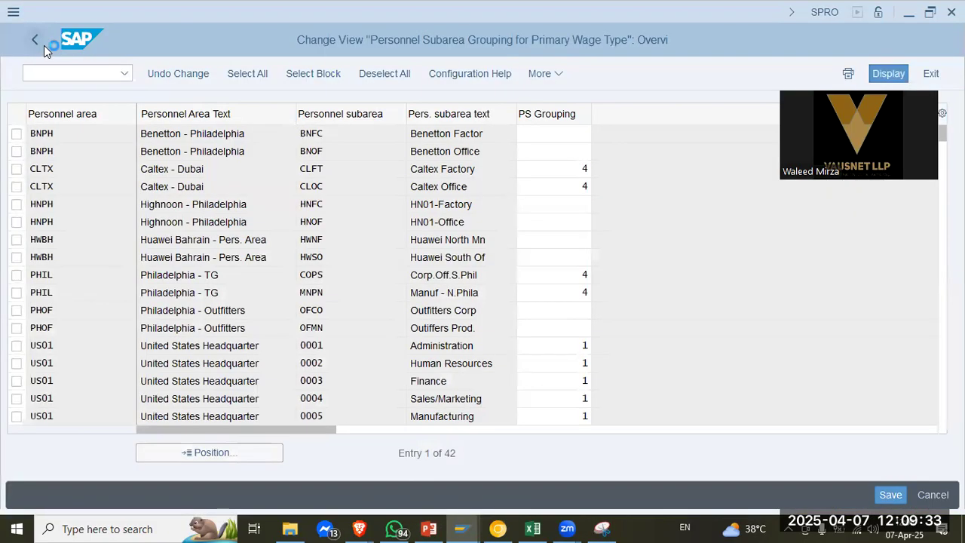
{"action": "left_click", "coordinate": [39, 42]}
Compare slide 8's notes with the Check Wage Type Catalog activities and open Check wage type characteristics
{"action": "left_click", "coordinate": [216, 359]}
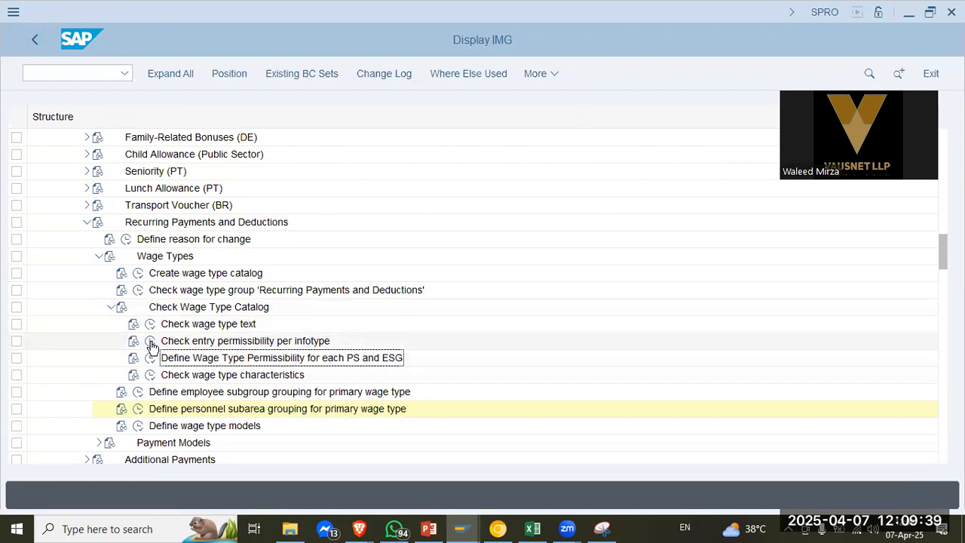
{"action": "key", "text": "alt+Tab"}
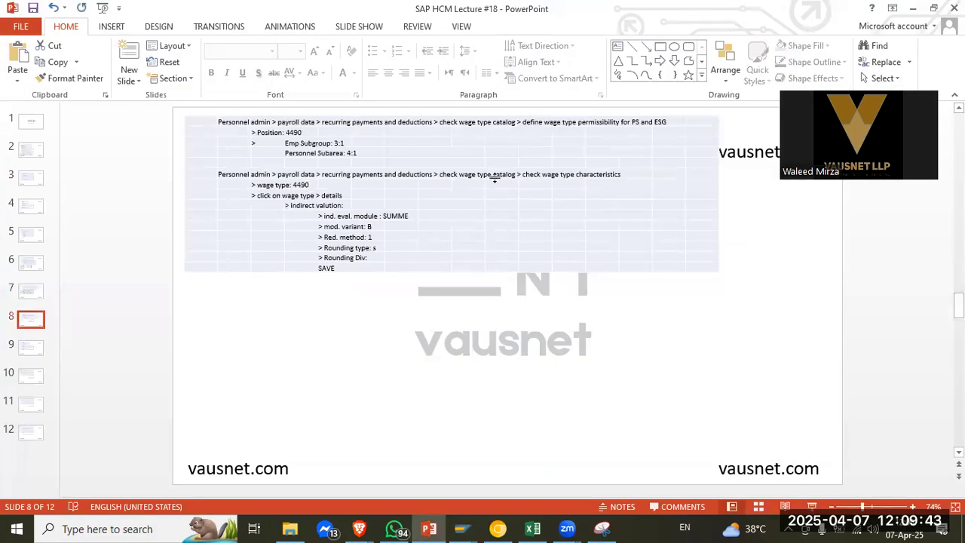
{"action": "key", "text": "alt+Tab"}
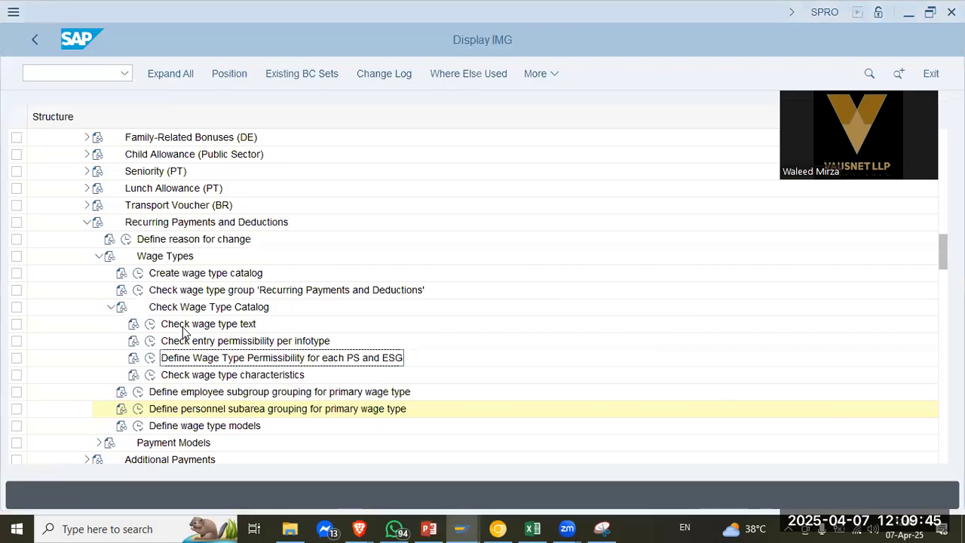
{"action": "key", "text": "alt+Tab"}
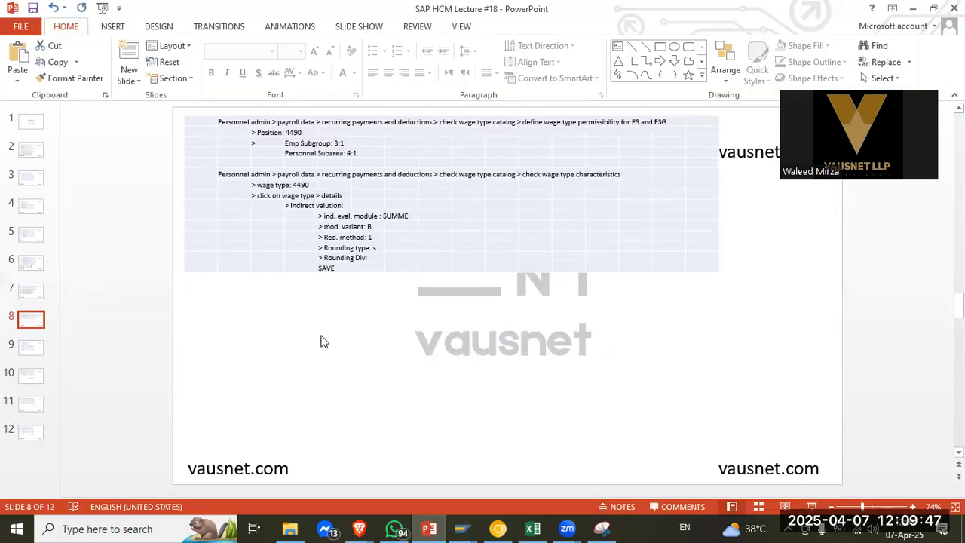
{"action": "key", "text": "alt+Tab"}
{"action": "left_click", "coordinate": [150, 377]}
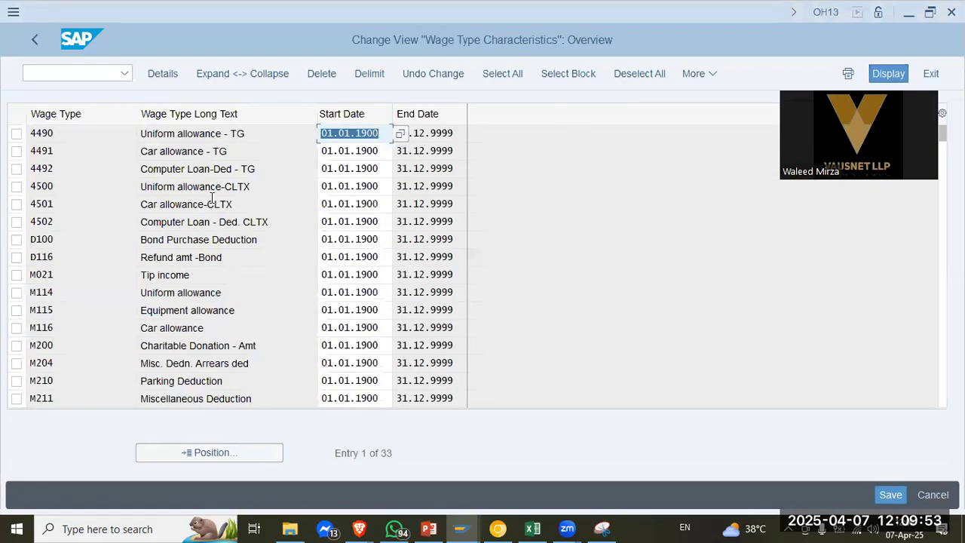
Leave the wage type characteristics overview and consult the indirect valuation notes on slide 8 before returning to SAP
{"action": "left_click", "coordinate": [66, 224]}
{"action": "left_click", "coordinate": [35, 40]}
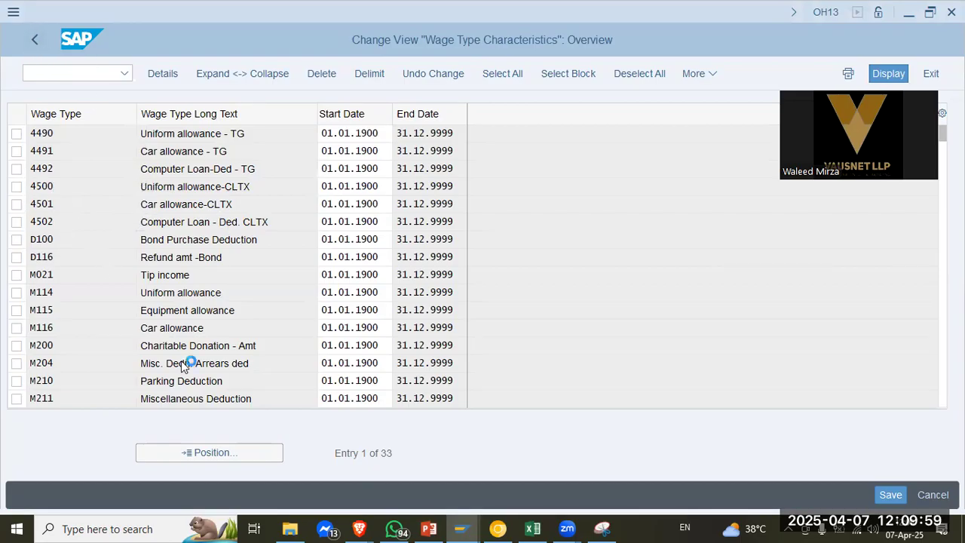
{"action": "key", "text": "alt+Tab"}
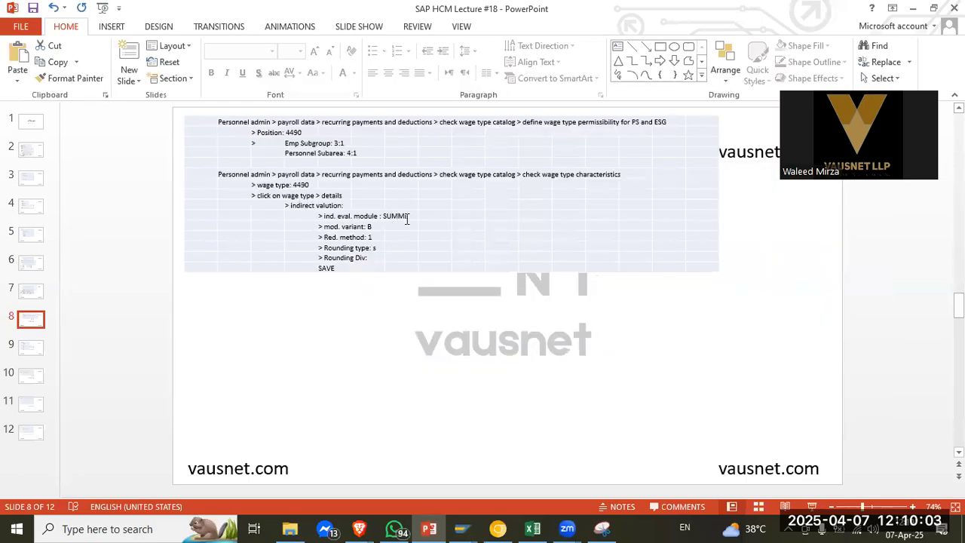
{"action": "key", "text": "alt+Tab"}
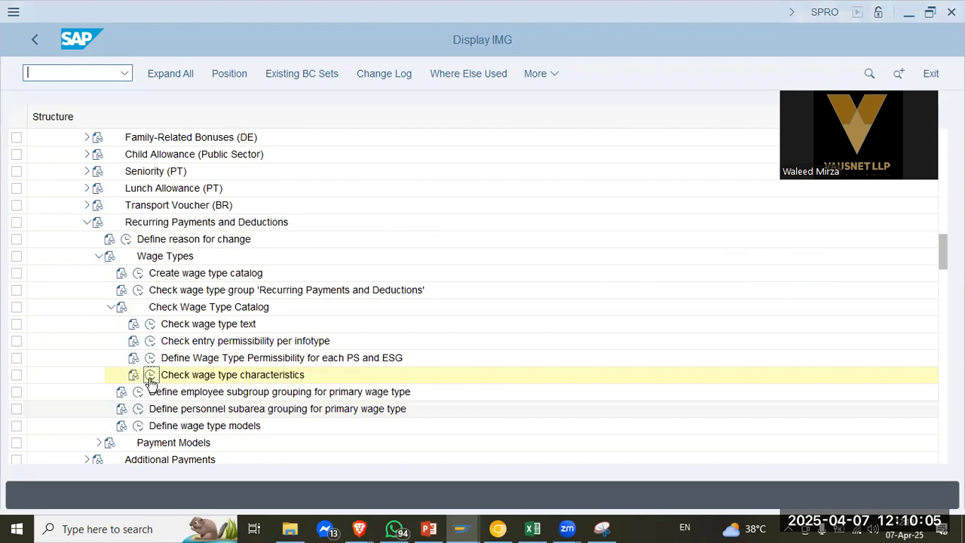
Open the characteristics details of wage type 4500 Uniform allowance-CLTX and check them against the indirect valuation notes on slide 8
{"action": "double_click", "coordinate": [174, 377]}
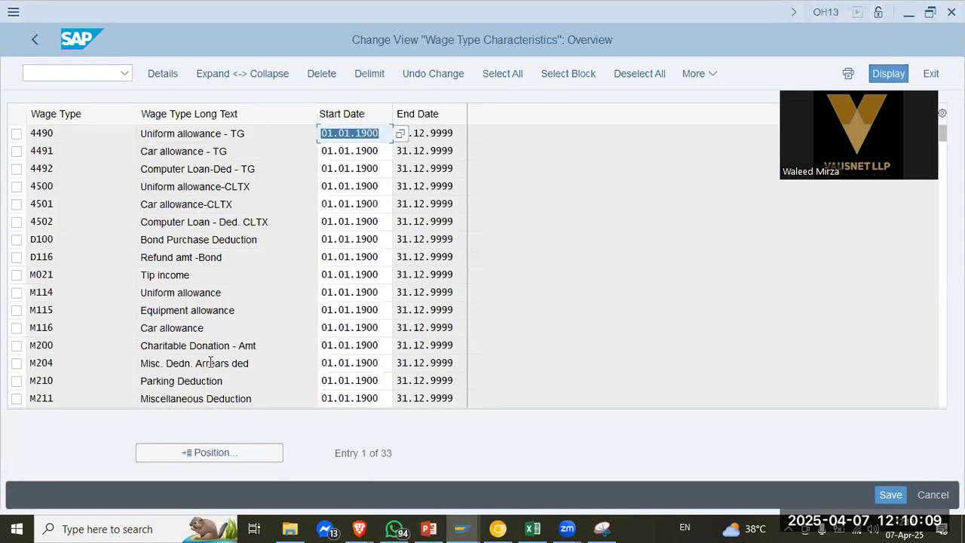
{"action": "left_click", "coordinate": [259, 186]}
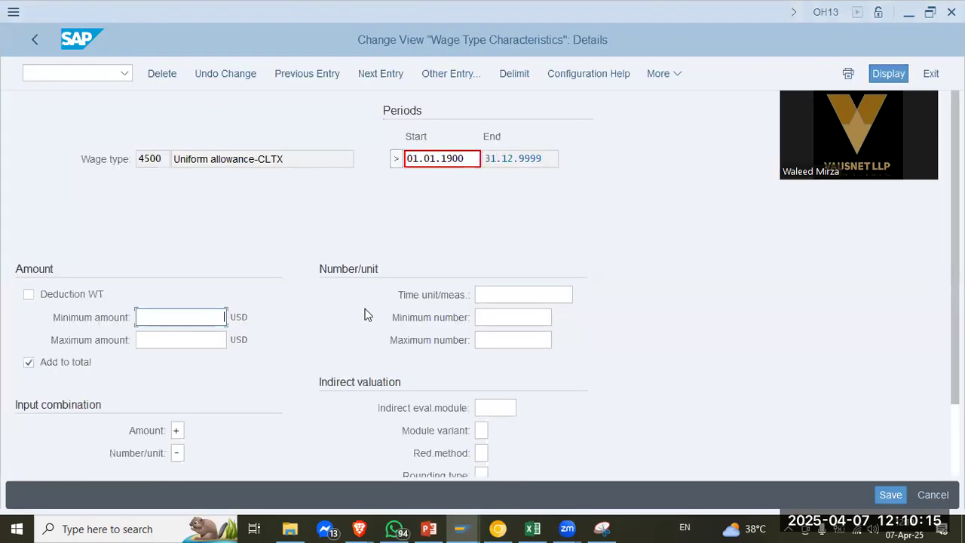
{"action": "key", "text": "alt+Tab"}
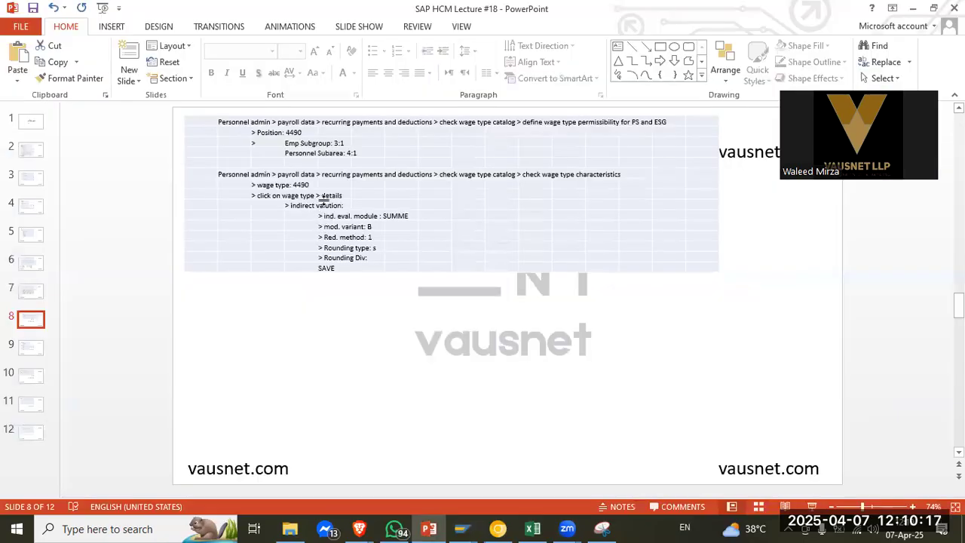
{"action": "key", "text": "alt+Tab"}
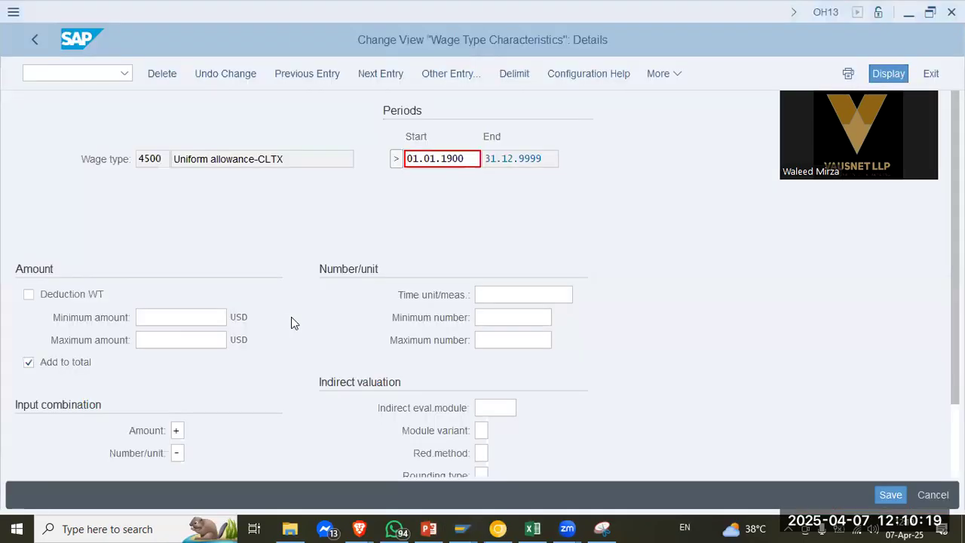
{"action": "key", "text": "alt+Tab"}
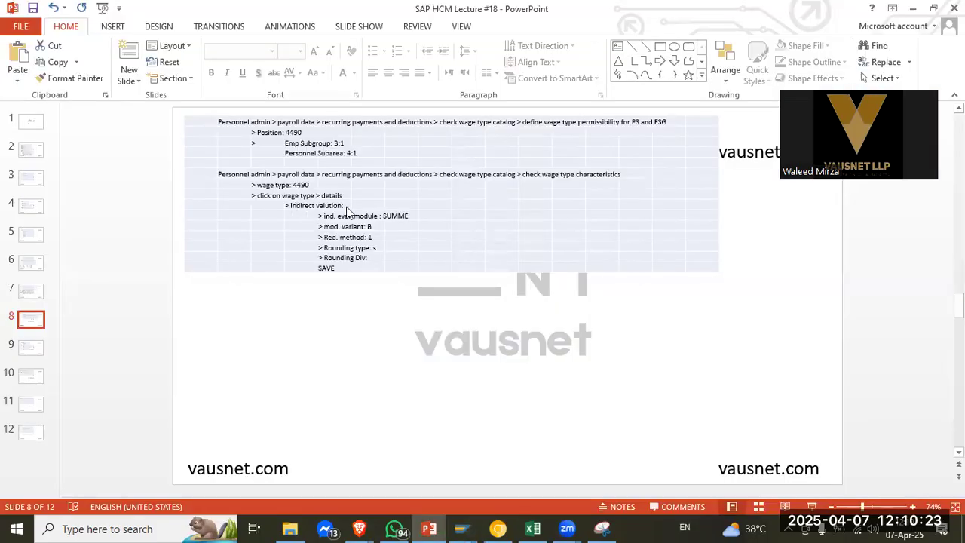
{"action": "key", "text": "alt+Tab"}
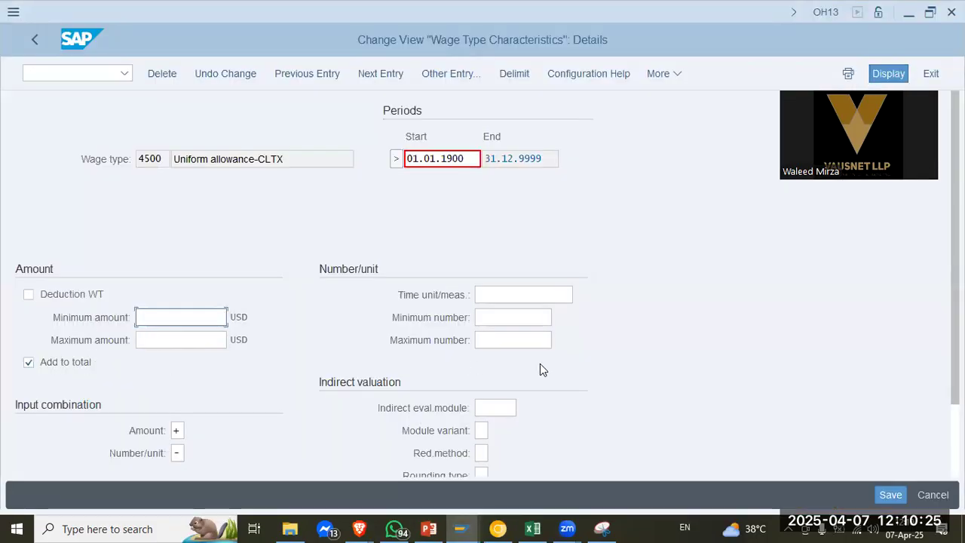
Set the indirect evaluation module of wage type 4500 to SUMME, as given in slide 8's notes
{"action": "scroll", "coordinate": [540, 363], "scroll_direction": "down", "scroll_amount": 2}
{"action": "left_click", "coordinate": [486, 365]}
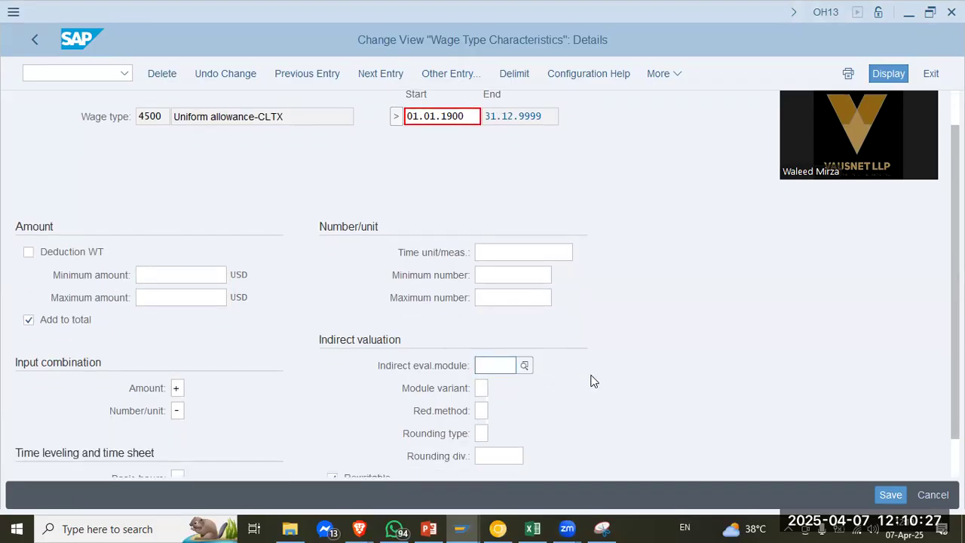
{"action": "key", "text": "alt+Tab"}
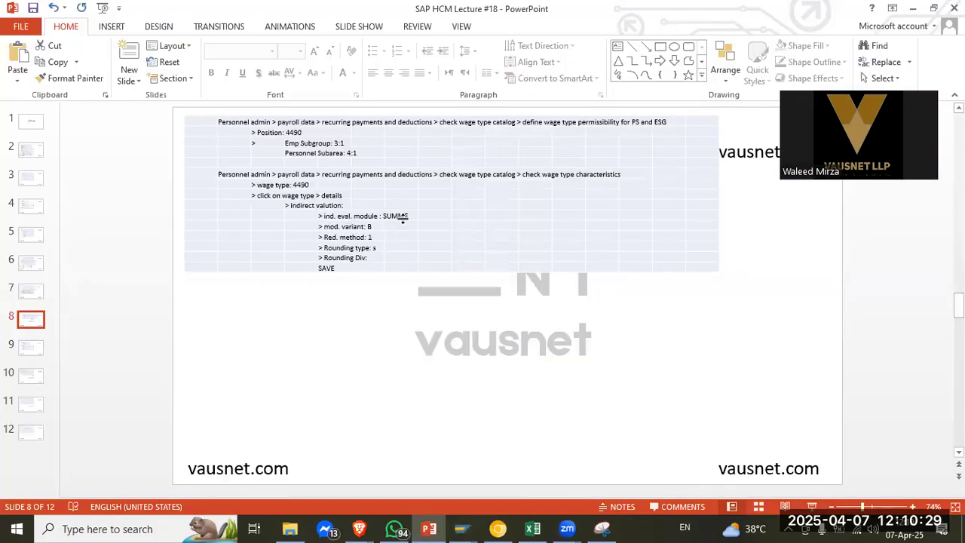
{"action": "key", "text": "alt+Tab"}
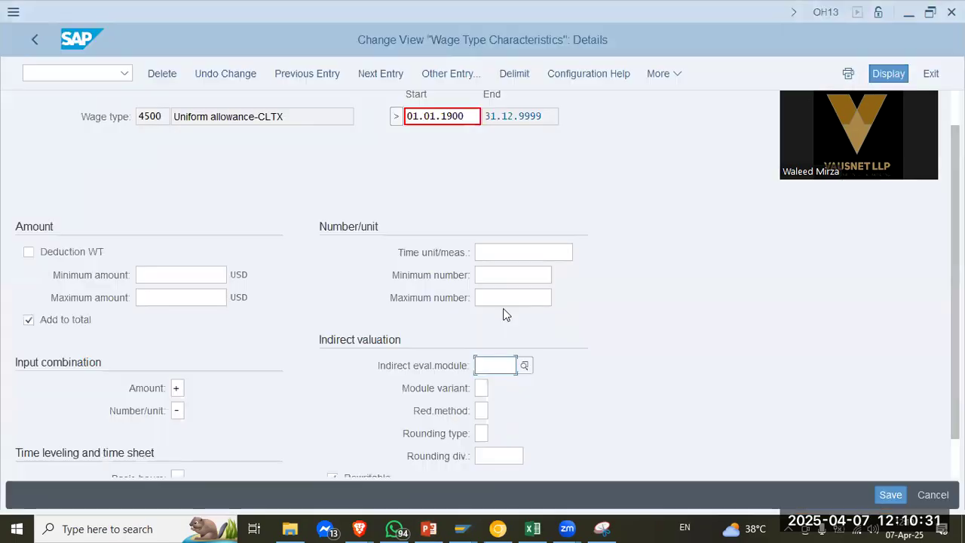
{"action": "type", "text": "SUM"}
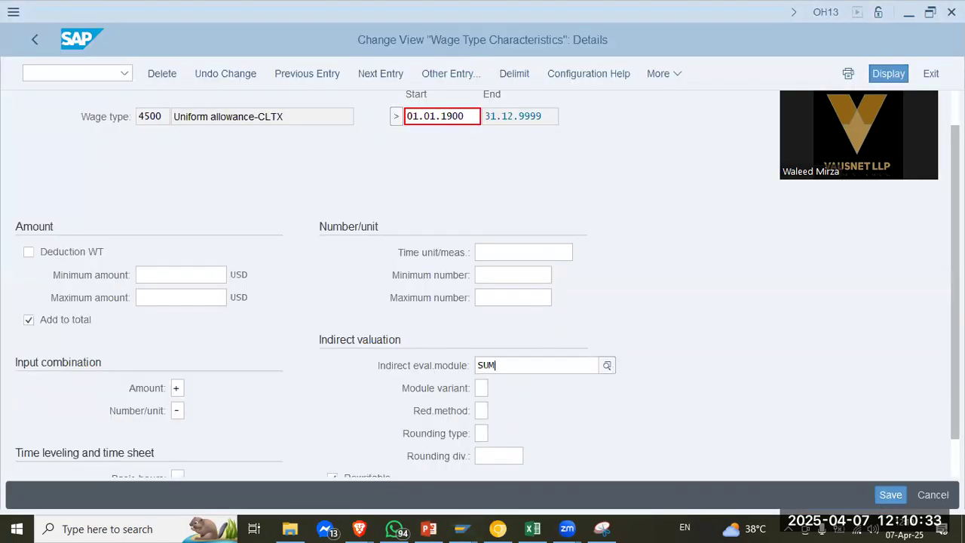
{"action": "type", "text": "ME"}
{"action": "key", "text": "Return"}
Set wage type 4500's module variant to B, reduction method to 1 and rounding type to 5, consulting slide 8's notes
{"action": "key", "text": "alt+Tab"}
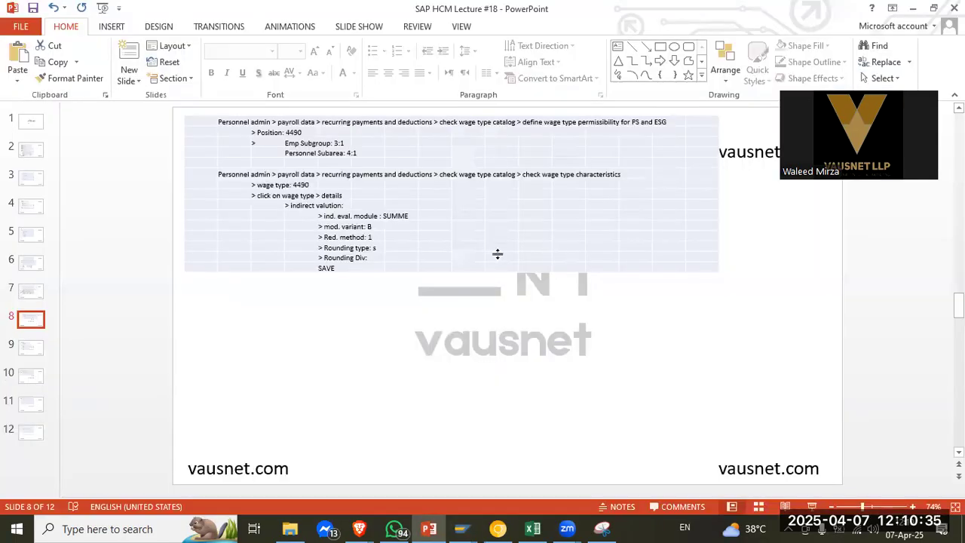
{"action": "key", "text": "alt+Tab"}
{"action": "left_click", "coordinate": [482, 386]}
{"action": "type", "text": "B"}
{"action": "key", "text": "alt+Tab"}
{"action": "key", "text": "alt+Tab"}
{"action": "type", "text": "1"}
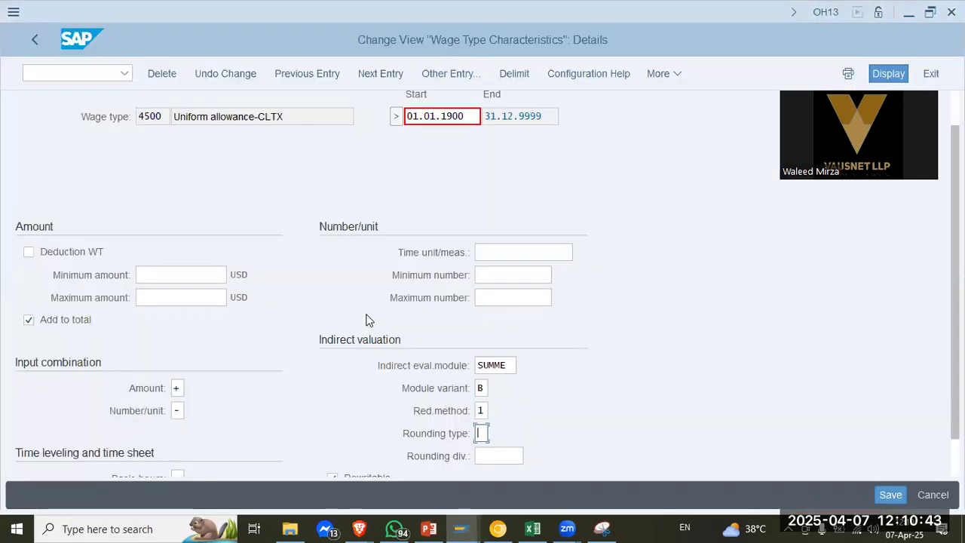
{"action": "key", "text": "alt+Tab"}
{"action": "key", "text": "alt+Tab"}
{"action": "type", "text": "5"}
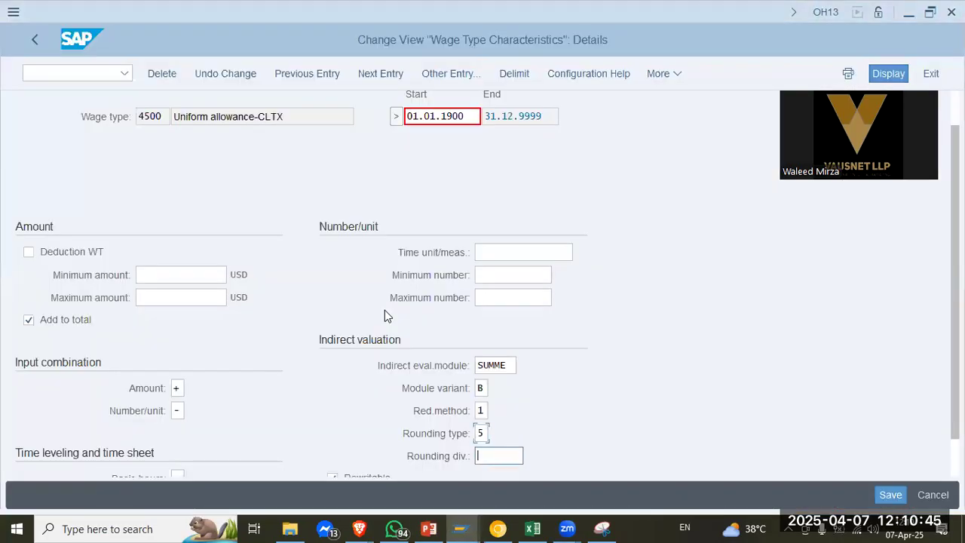
{"action": "key", "text": "alt+Tab"}
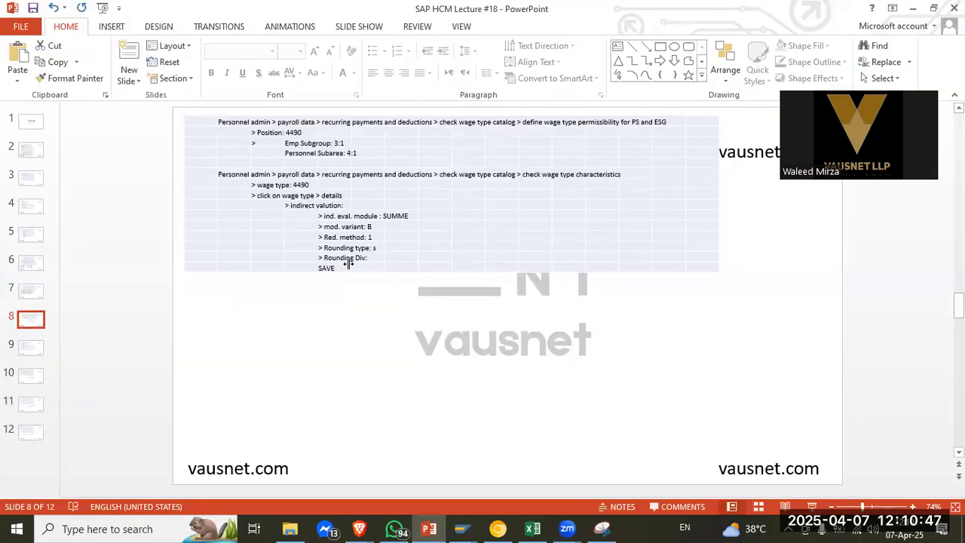
{"action": "key", "text": "alt+Tab"}
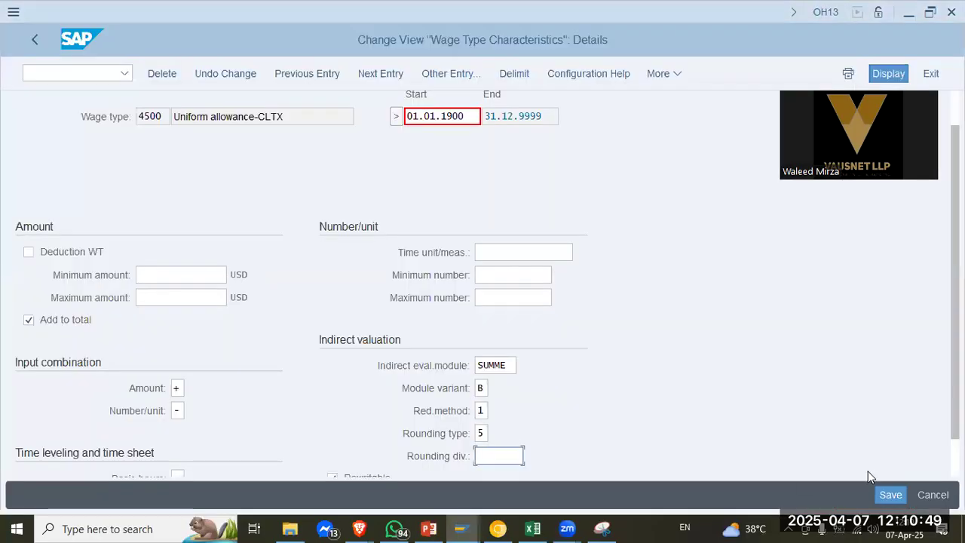
Save wage type 4500's characteristics under the proposed CALTEX customizing request and return to the wage type overview
{"action": "left_click", "coordinate": [886, 495]}
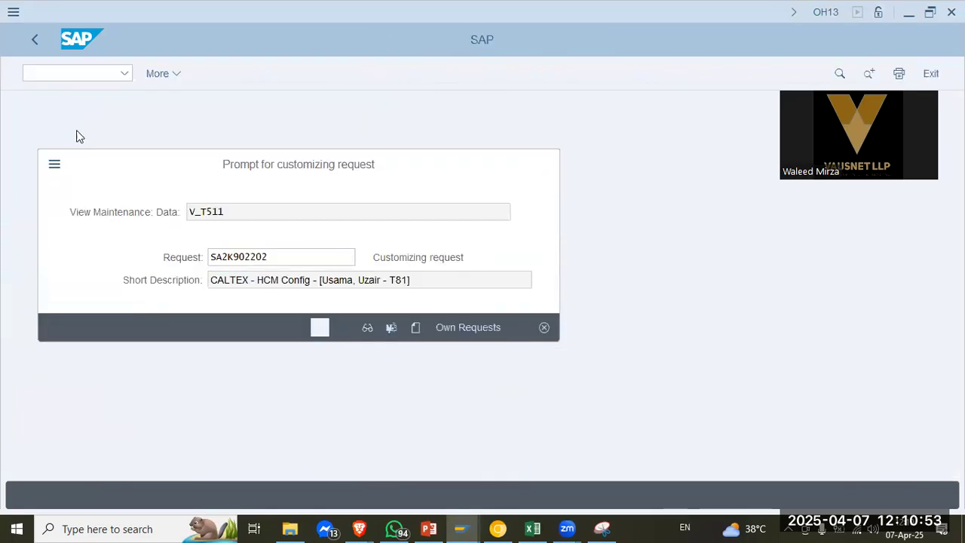
{"action": "key", "text": "Return"}
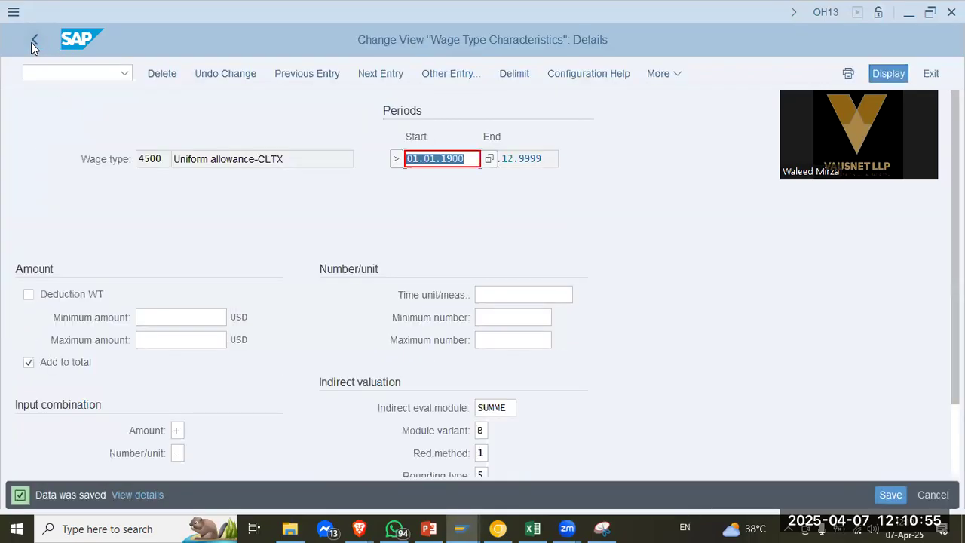
{"action": "scroll", "coordinate": [20, 108], "scroll_direction": "down", "scroll_amount": 1}
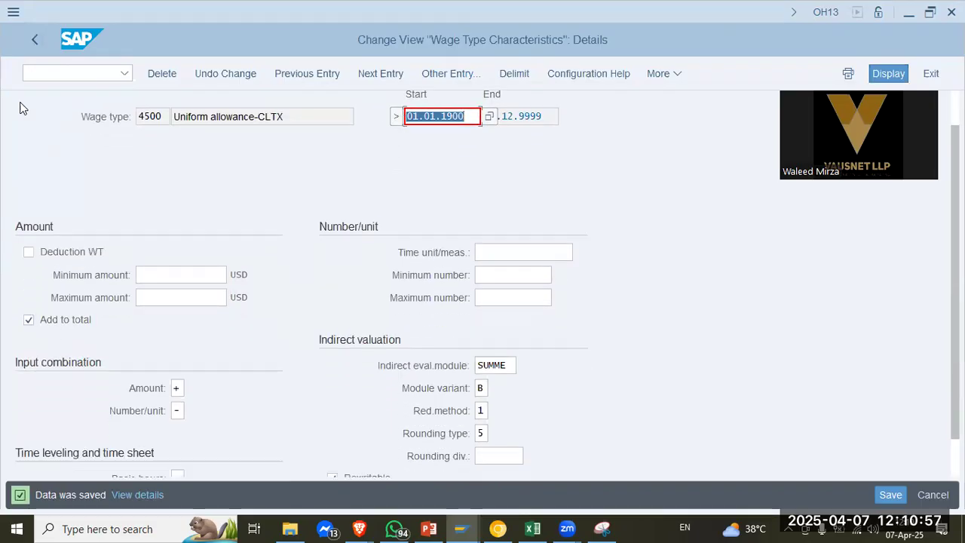
{"action": "left_click", "coordinate": [34, 38]}
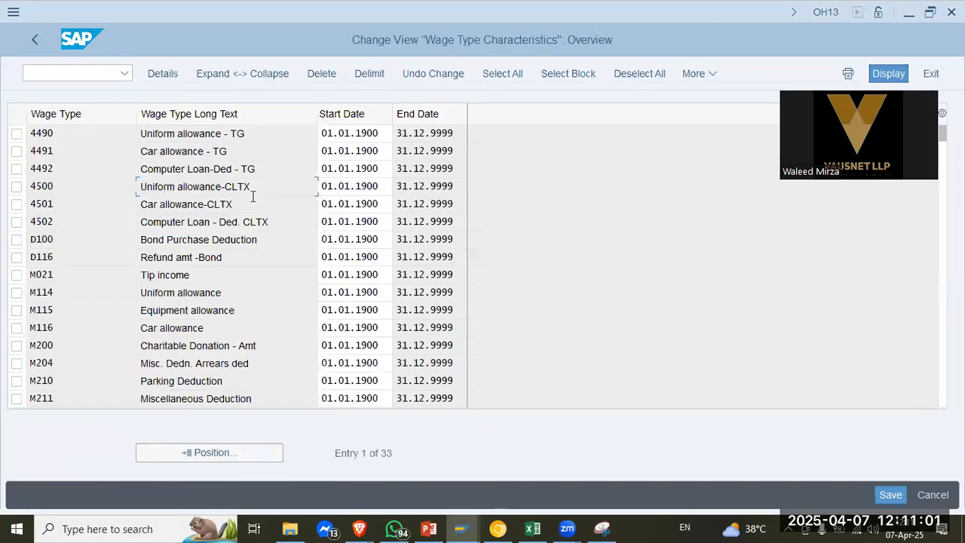
Set wage type 4501 Car allowance-CLTX's indirect valuation to SUMME, variant B, reduction method 1, rounding type 5, and save
{"action": "double_click", "coordinate": [187, 201]}
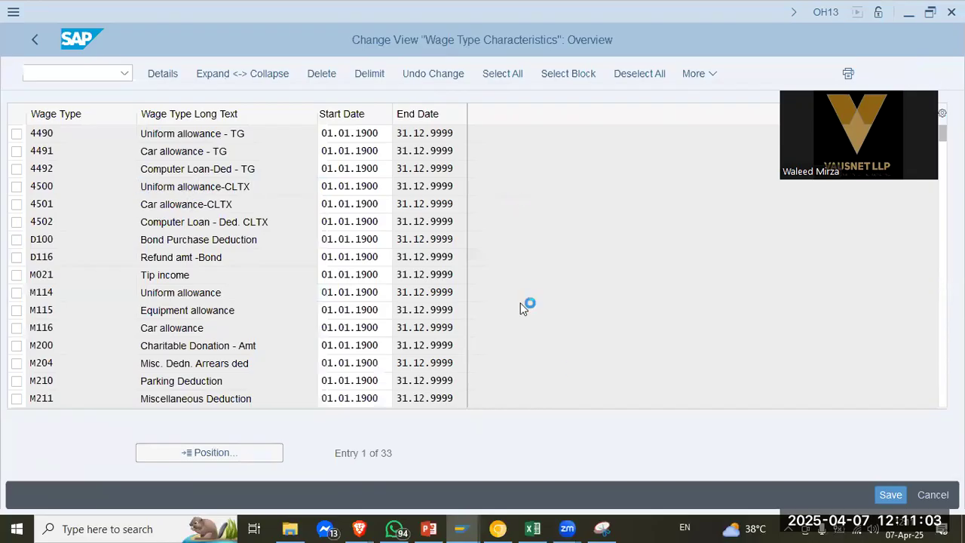
{"action": "left_click", "coordinate": [502, 408]}
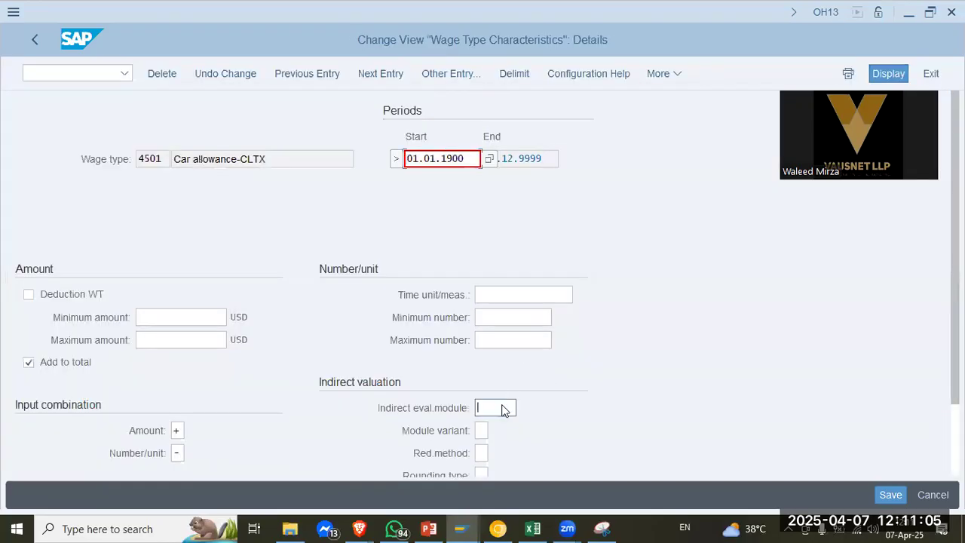
{"action": "type", "text": "SUMME"}
{"action": "key", "text": "Tab"}
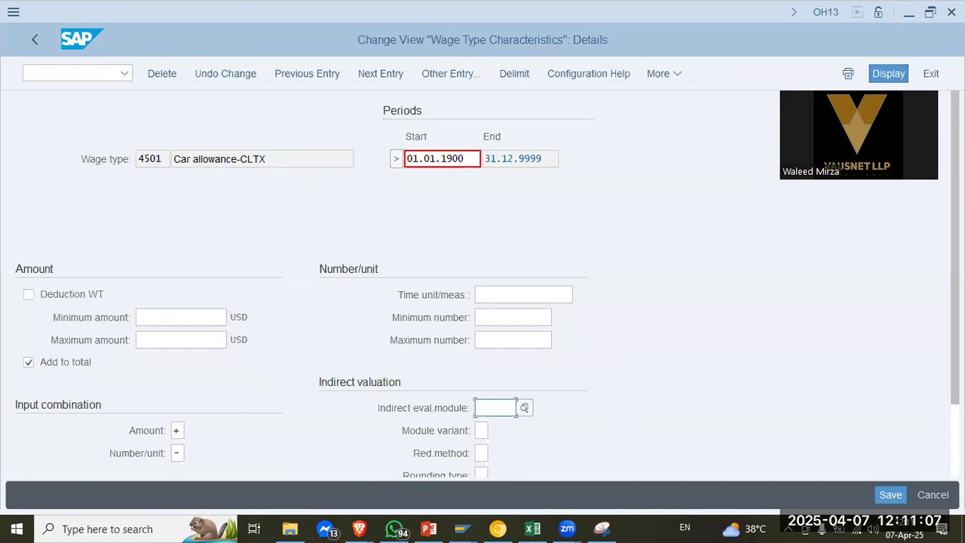
{"action": "type", "text": "B"}
{"action": "key", "text": "Tab"}
{"action": "type", "text": "1"}
{"action": "key", "text": "Tab"}
{"action": "type", "text": "5"}
{"action": "key", "text": "Tab"}
{"action": "left_click", "coordinate": [891, 495]}
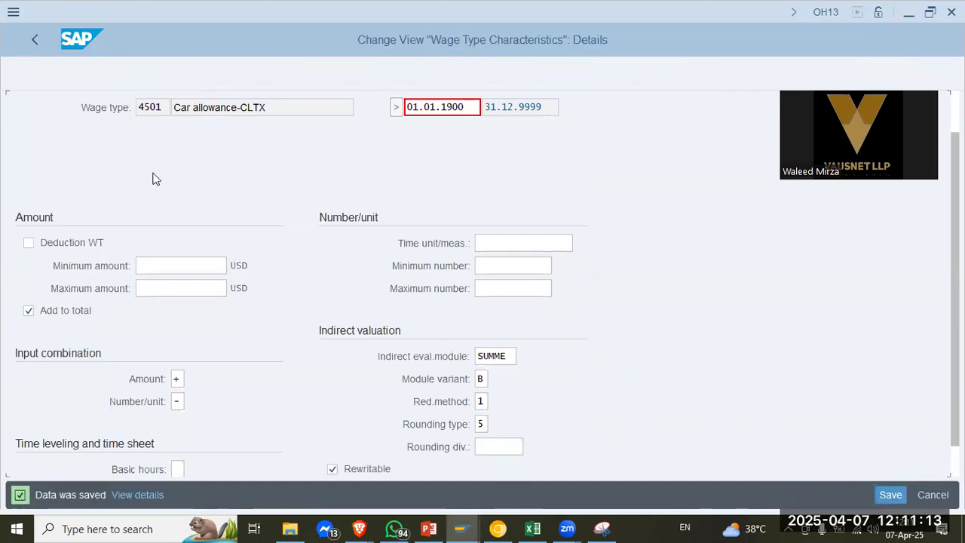
{"action": "left_click", "coordinate": [31, 41]}
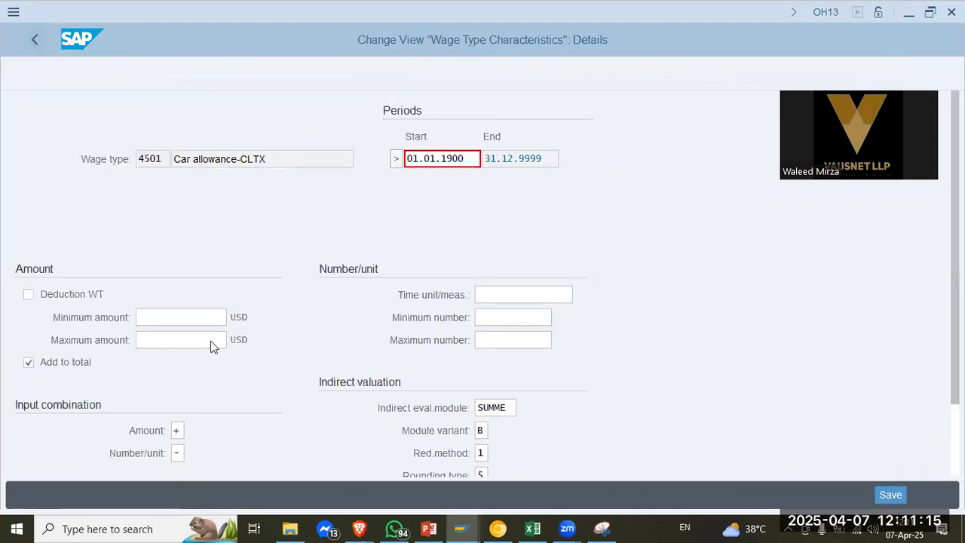
Set wage type 4502 Computer Loan - Ded. CLTX's indirect valuation to SUMME, variant B, reduction method 1, rounding type 5, and save
{"action": "double_click", "coordinate": [214, 221]}
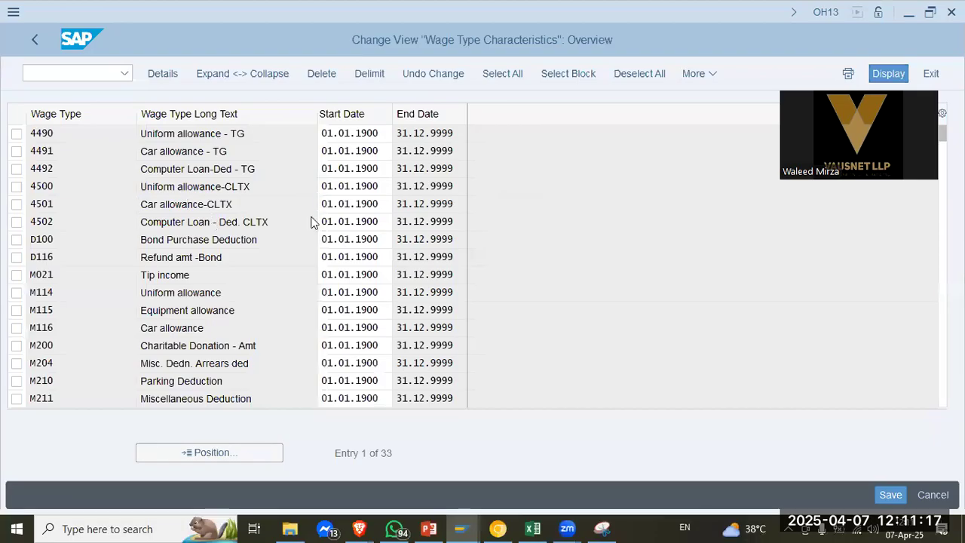
{"action": "left_click", "coordinate": [487, 407]}
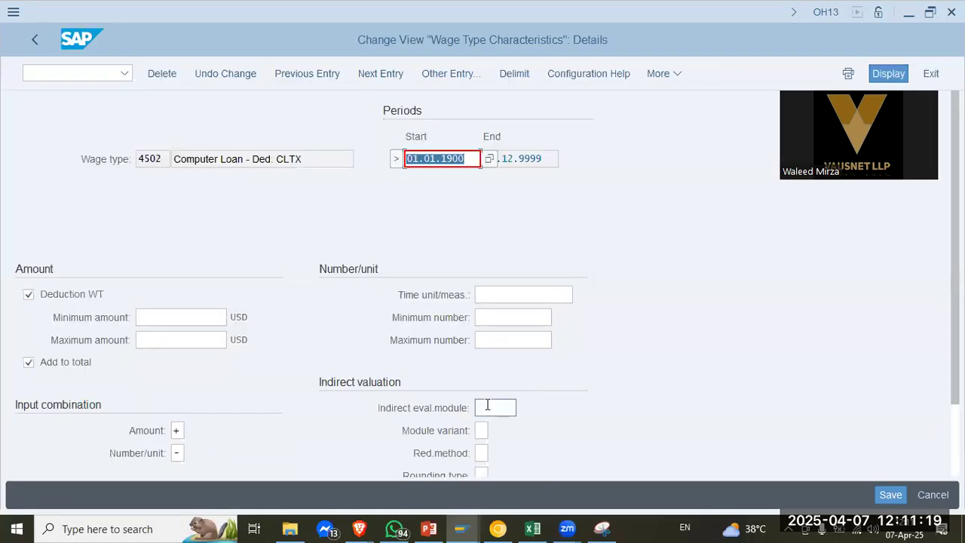
{"action": "type", "text": "SUMME"}
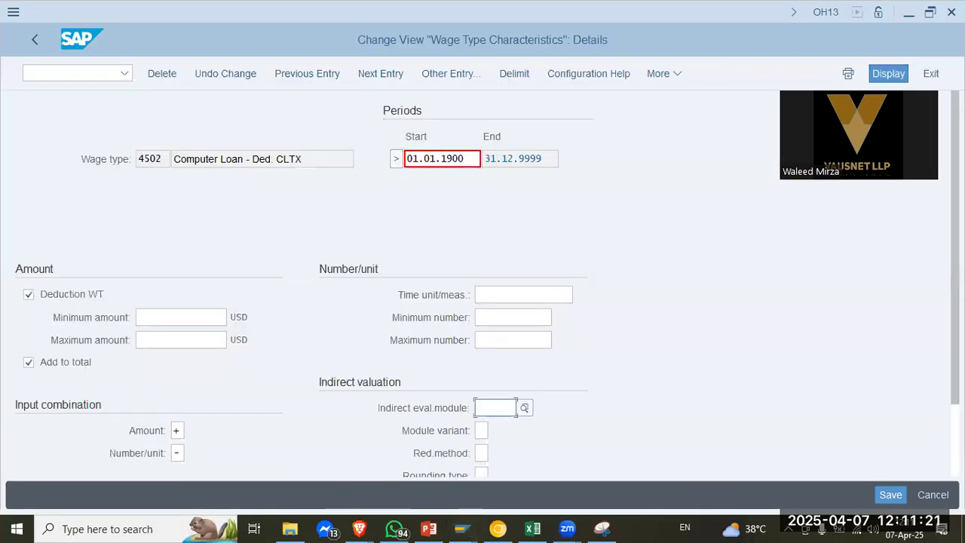
{"action": "type", "text": "B1"}
{"action": "type", "text": "5"}
{"action": "left_click", "coordinate": [890, 495]}
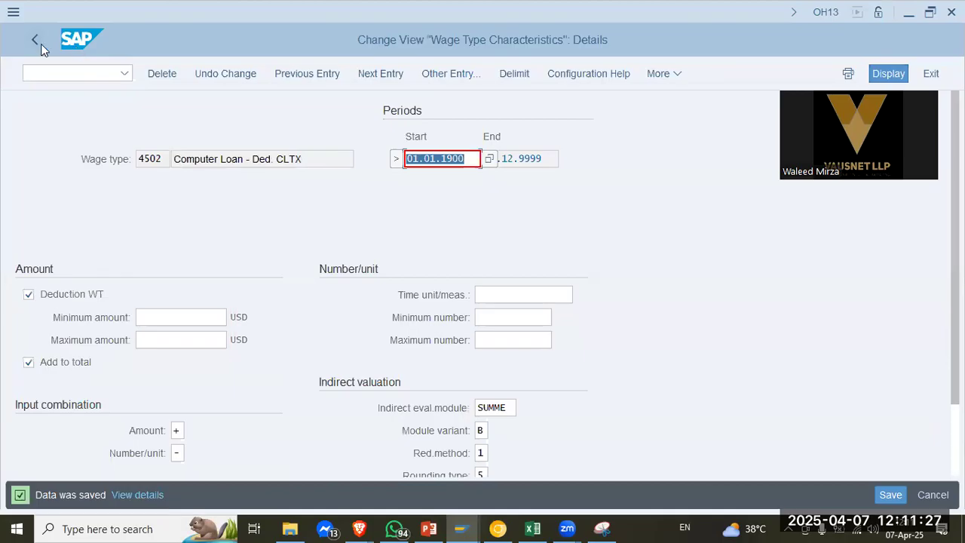
Switch to PowerPoint and review slide 9's indirect valuation notes and slide 10's notes on infotype 15 additional payments
{"action": "key", "text": "alt+Tab"}
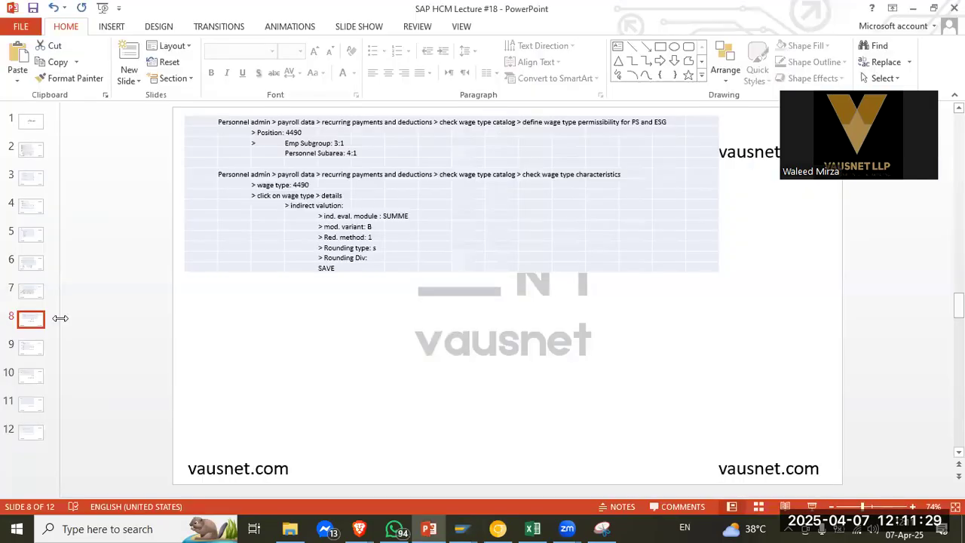
{"action": "left_click", "coordinate": [34, 346]}
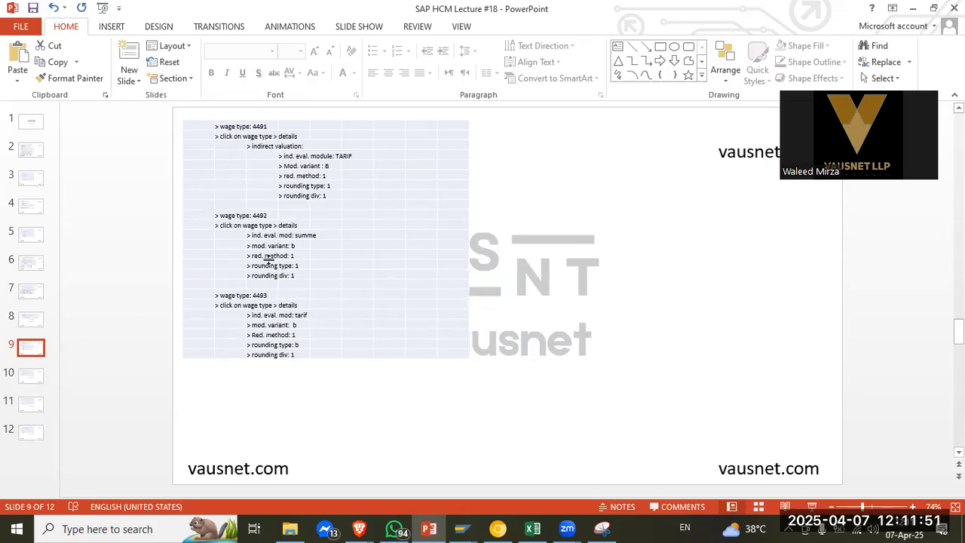
{"action": "left_click", "coordinate": [30, 377]}
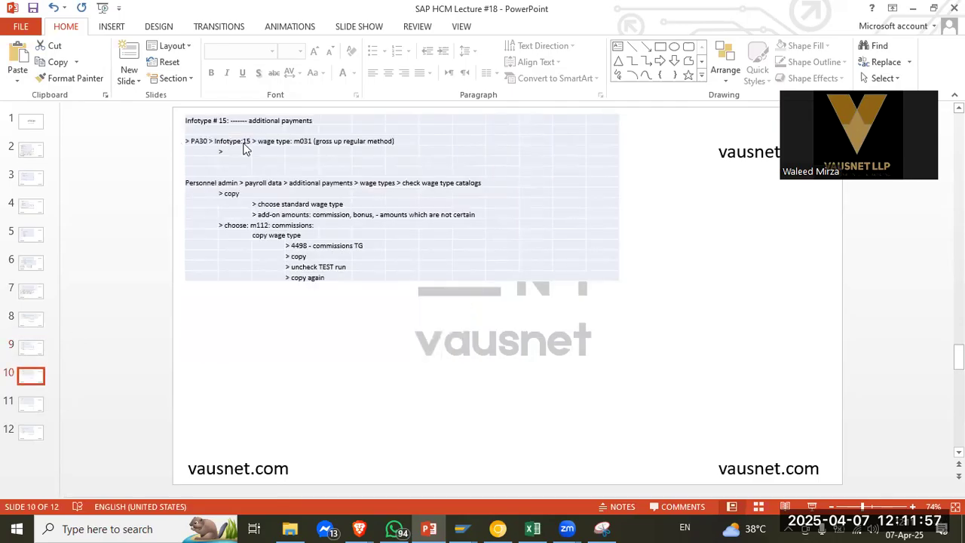
Switch to the SAP session showing infotype attributes and run /NPA30 to open HR master data maintenance
{"action": "key", "text": "alt+Tab"}
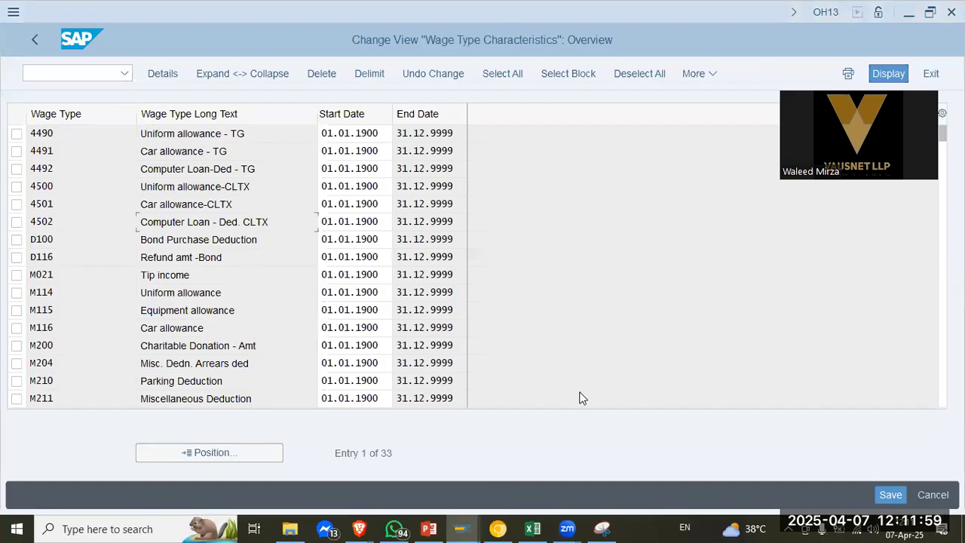
{"action": "key", "text": "alt+Tab"}
{"action": "key", "text": "alt+Tab"}
{"action": "key", "text": "alt+Tab"}
{"action": "key", "text": "alt+Tab"}
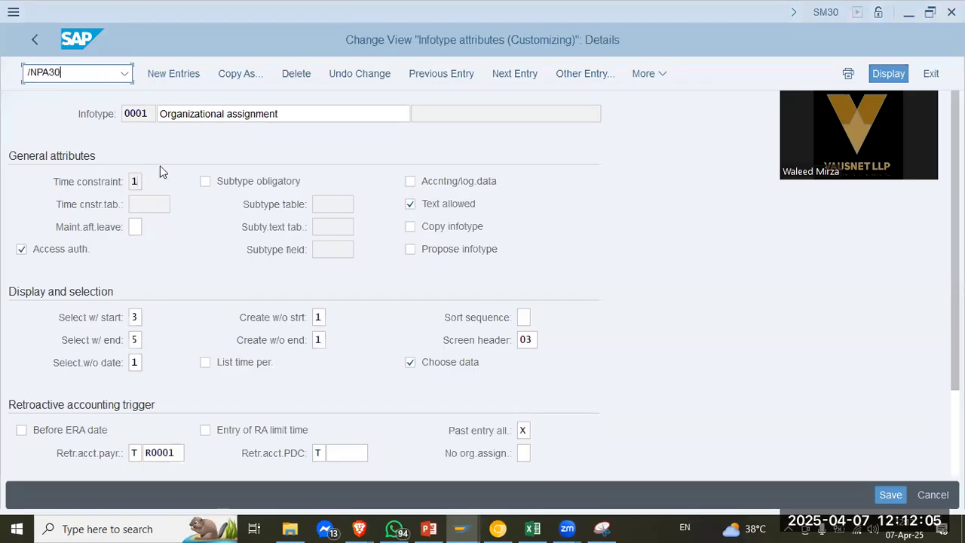
{"action": "key", "text": "Return"}
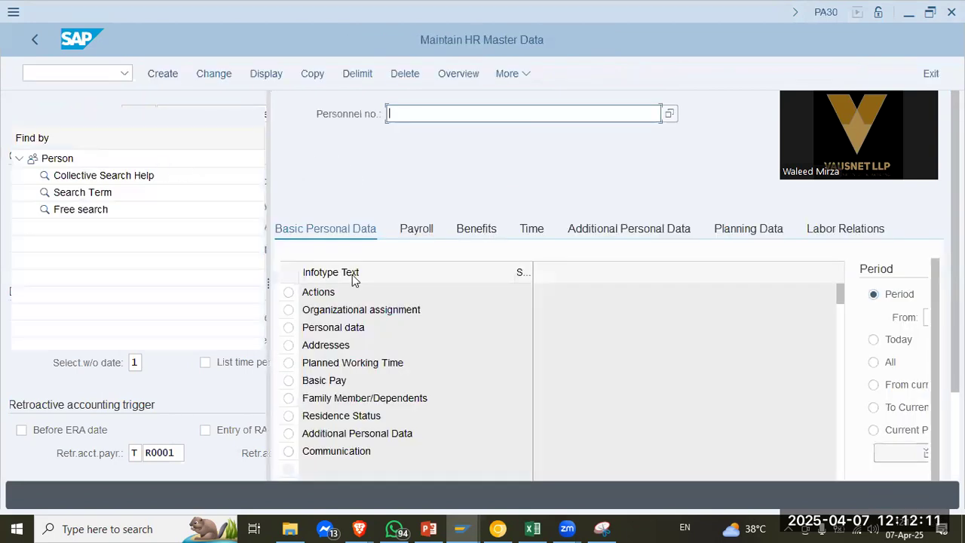
Find the employee by organizational assignment using personnel area CLTX (Caltex - Dubai) and load the matching personnel number
{"action": "left_click", "coordinate": [341, 294]}
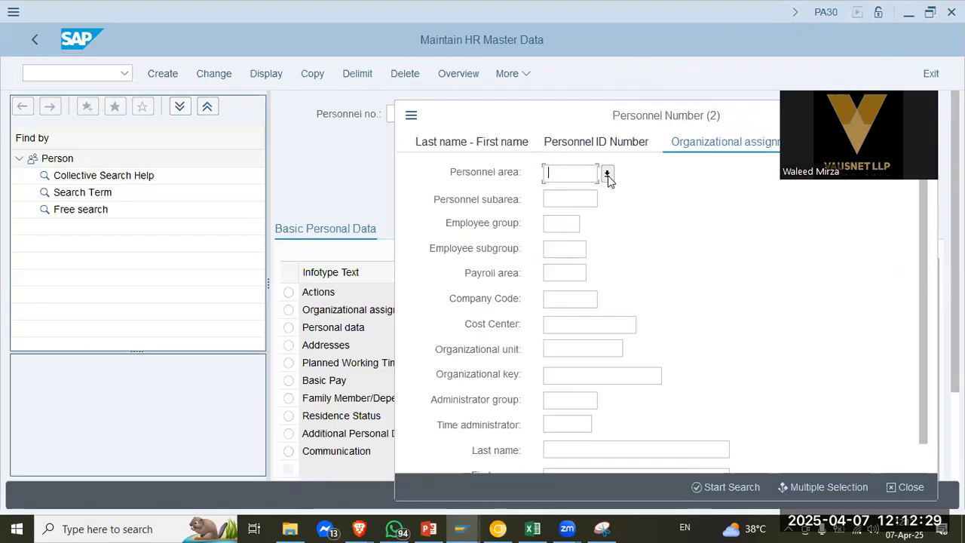
{"action": "left_click", "coordinate": [607, 175]}
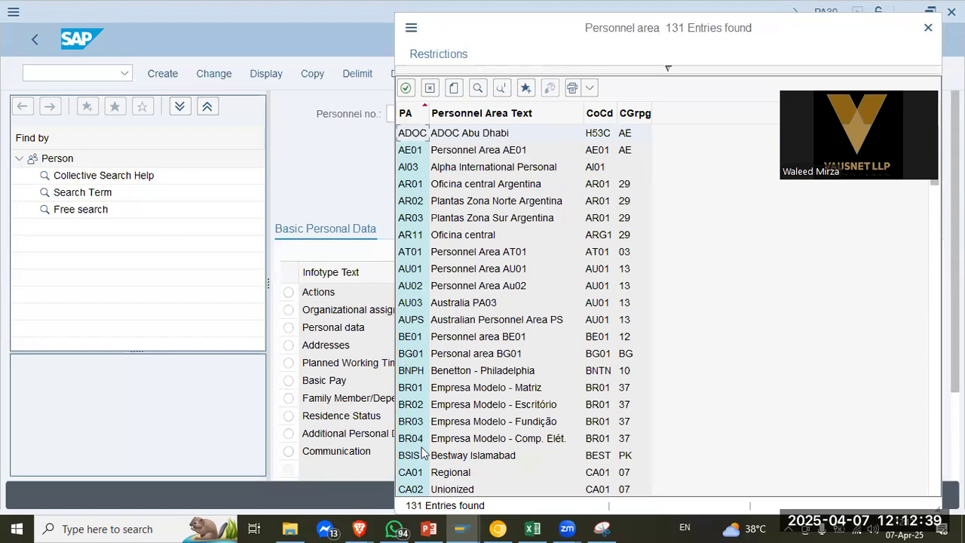
{"action": "left_click", "coordinate": [414, 475]}
{"action": "scroll", "coordinate": [500, 344], "scroll_direction": "down", "scroll_amount": 2}
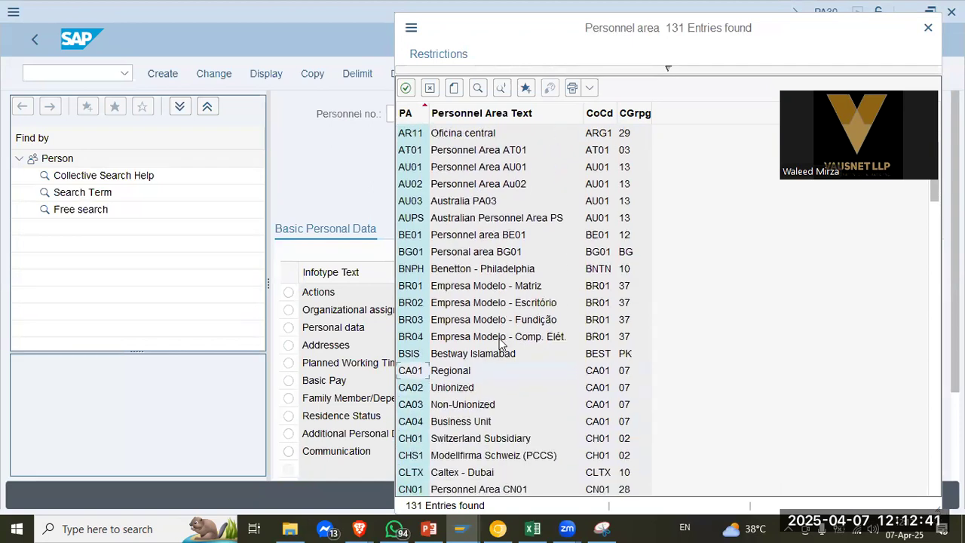
{"action": "double_click", "coordinate": [462, 473]}
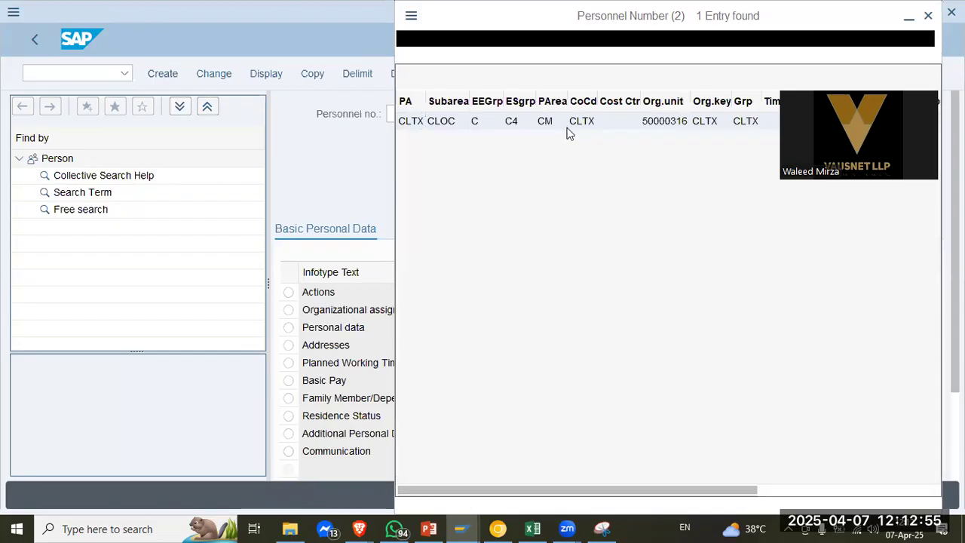
{"action": "double_click", "coordinate": [574, 122]}
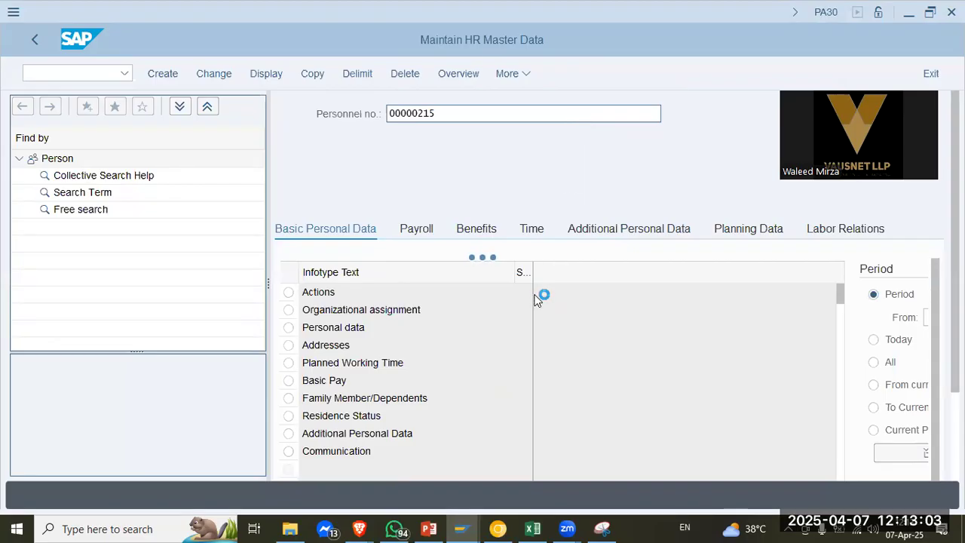
Check slide 10's infotype 15 notes in PowerPoint, and in SAP start a new Basic Pay record for the loaded employee
{"action": "left_click", "coordinate": [440, 527]}
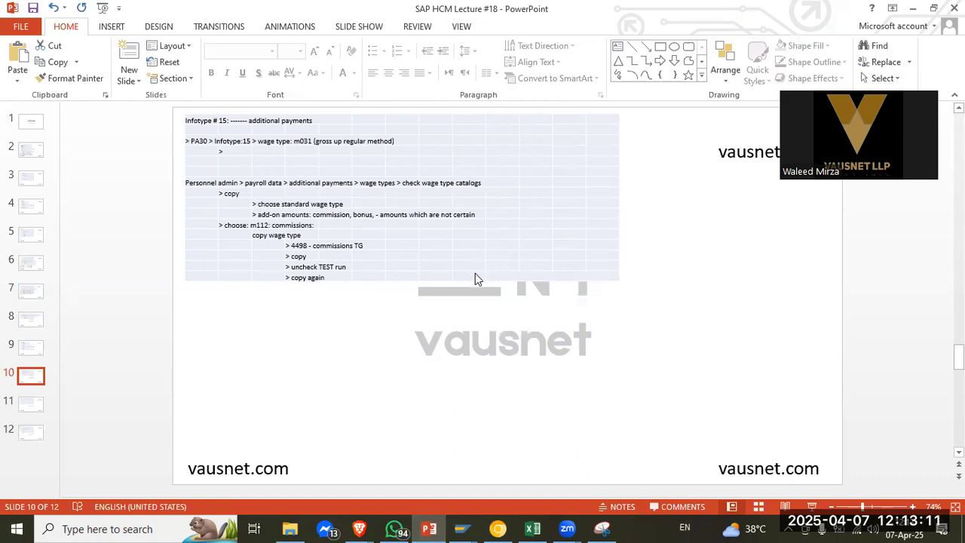
{"action": "key", "text": "alt+Tab"}
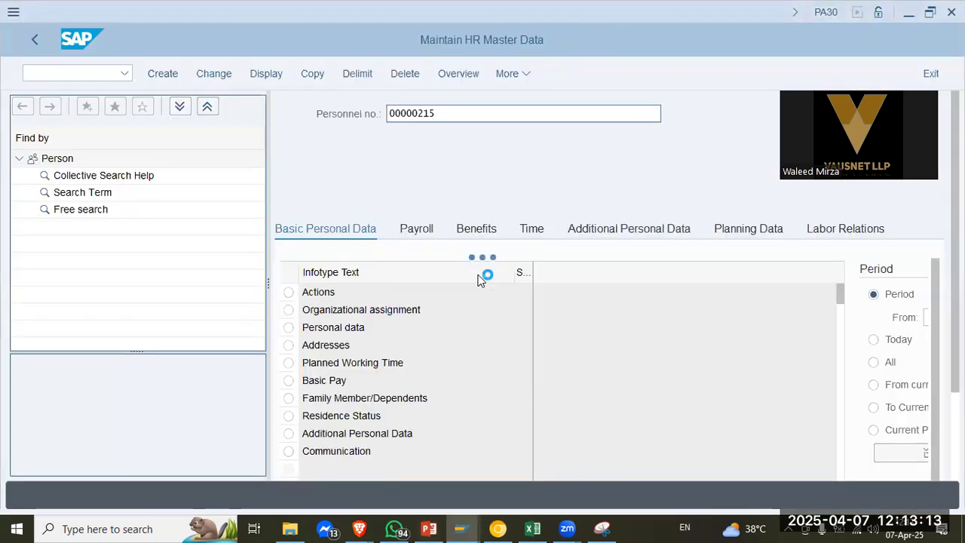
{"action": "key", "text": "alt+Tab"}
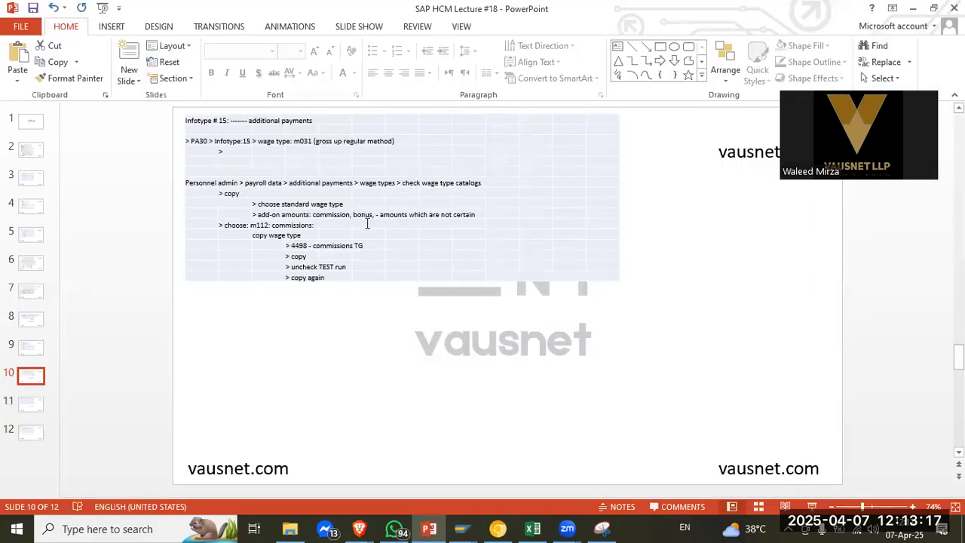
{"action": "key", "text": "alt+Tab"}
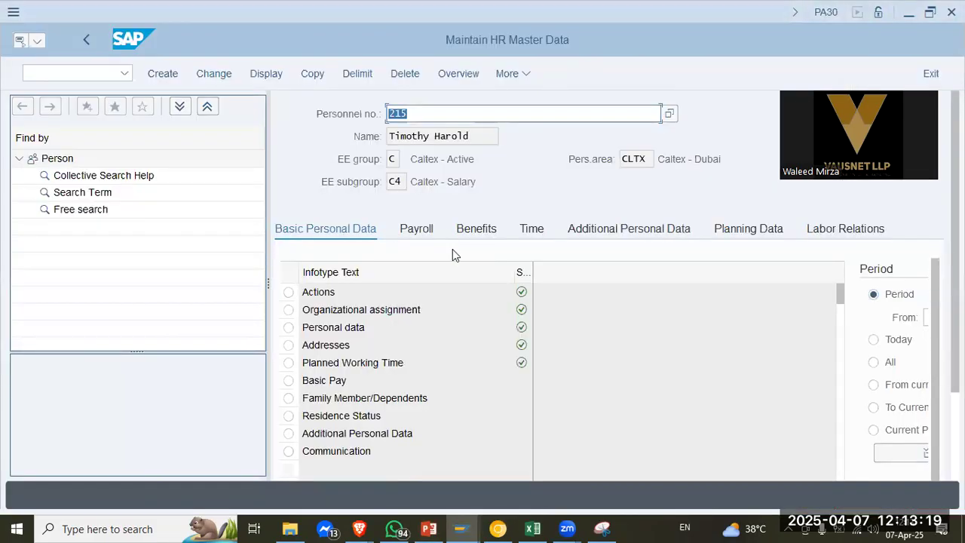
{"action": "left_click", "coordinate": [329, 381]}
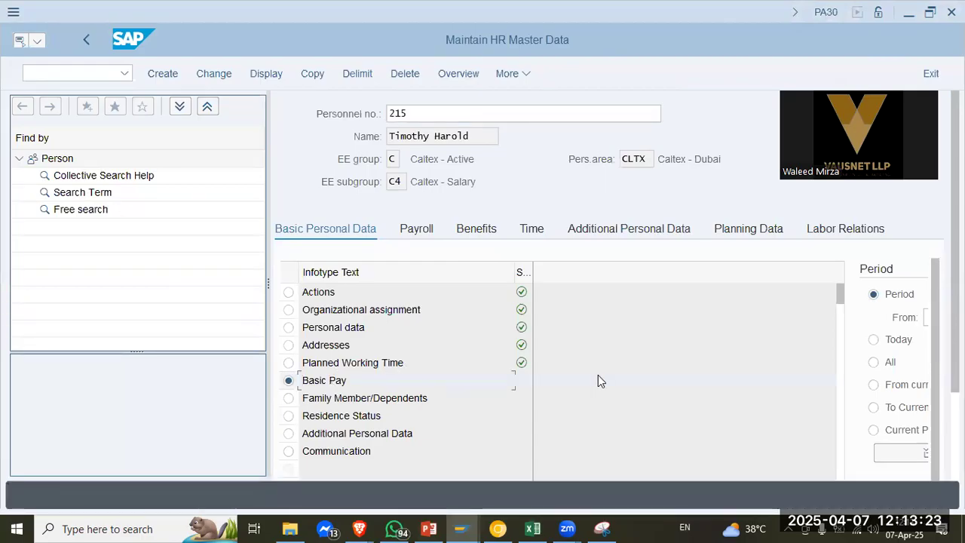
{"action": "left_click", "coordinate": [167, 77]}
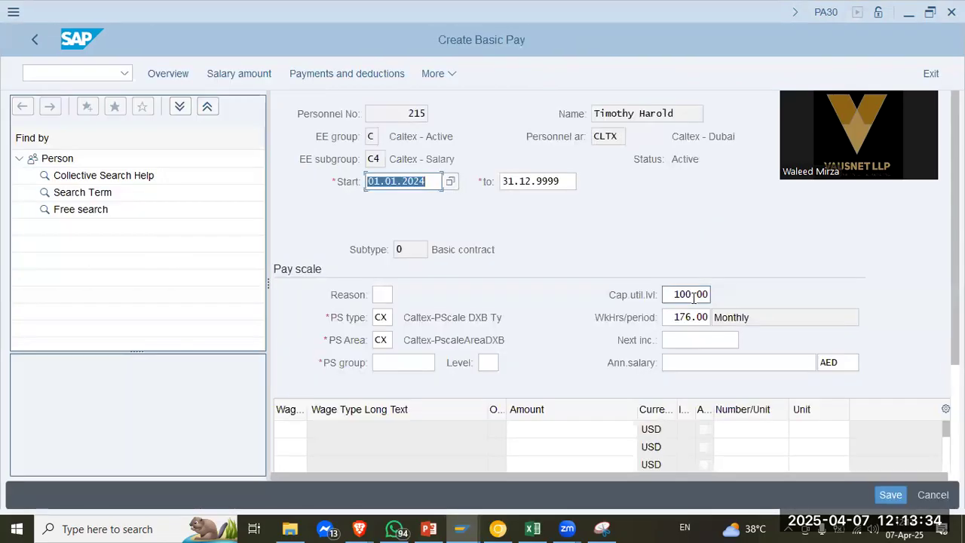
Assign wage type 3371 Payscale Salary-Caltex to the first wage type line of the Basic Pay record
{"action": "left_click", "coordinate": [382, 295]}
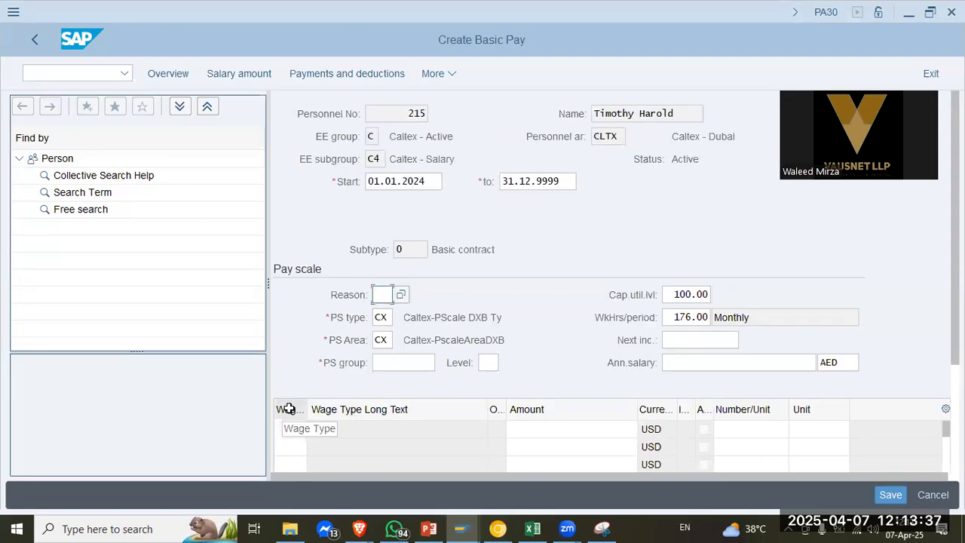
{"action": "left_click", "coordinate": [280, 429]}
{"action": "left_click", "coordinate": [317, 429]}
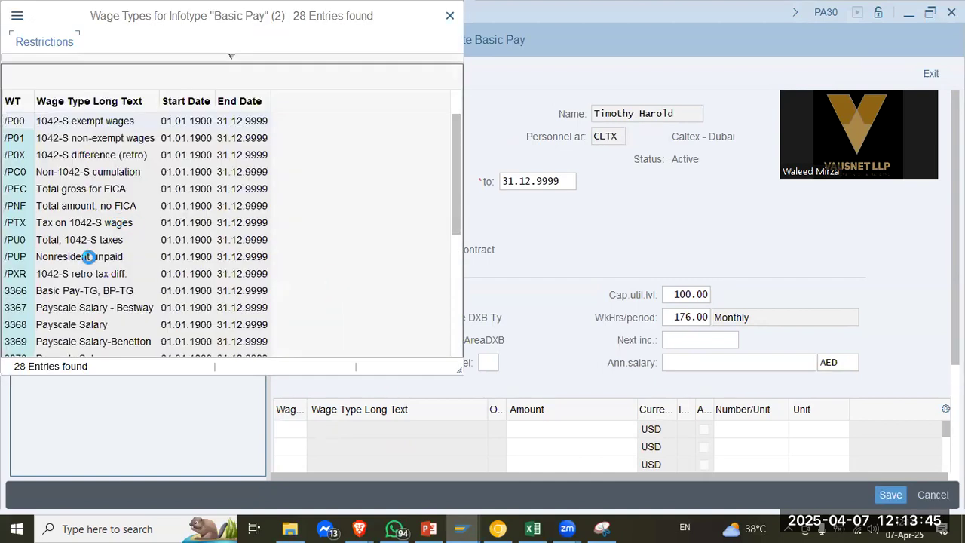
{"action": "scroll", "coordinate": [120, 230], "scroll_direction": "down", "scroll_amount": 4}
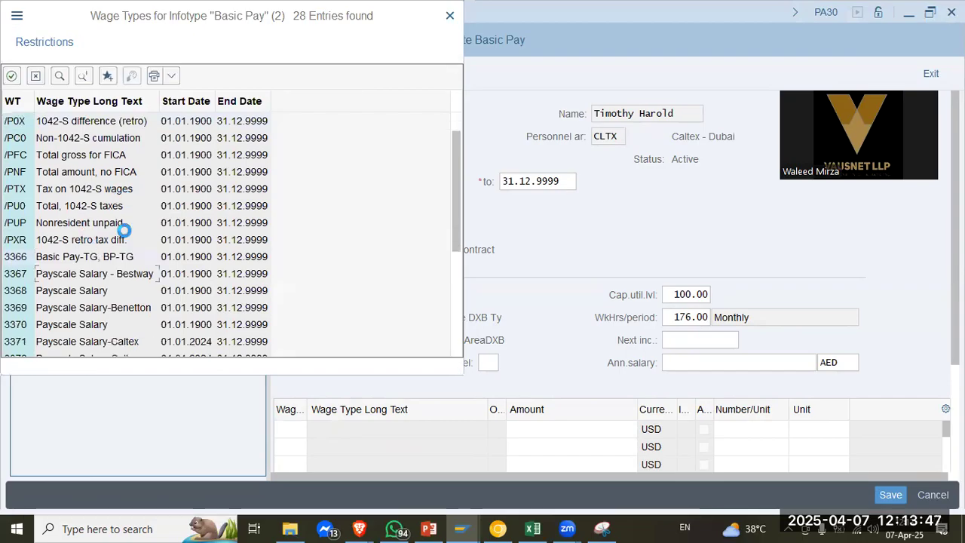
{"action": "scroll", "coordinate": [124, 230], "scroll_direction": "down", "scroll_amount": 1}
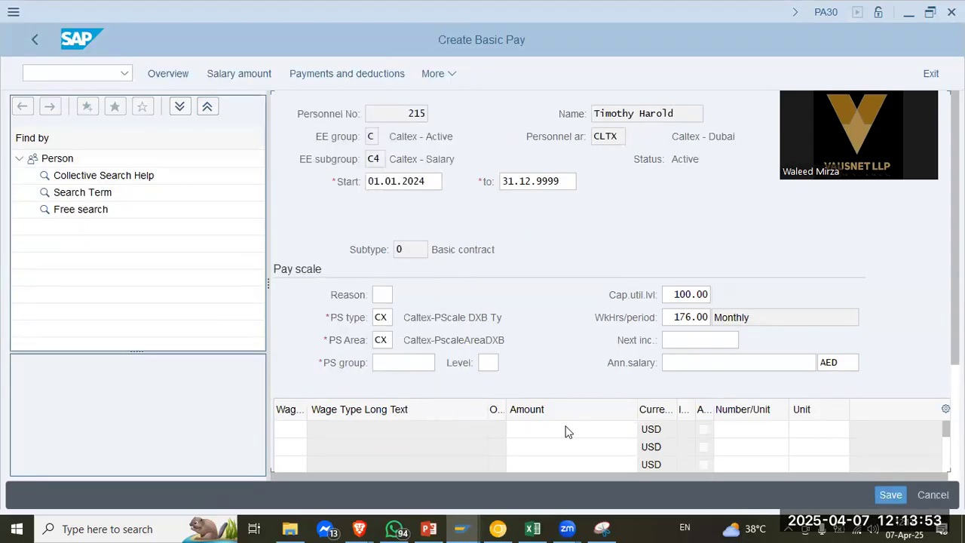
Enter an annual salary of 120,000 AED and an amount of 3500 for wage type 3371
{"action": "left_click", "coordinate": [746, 362]}
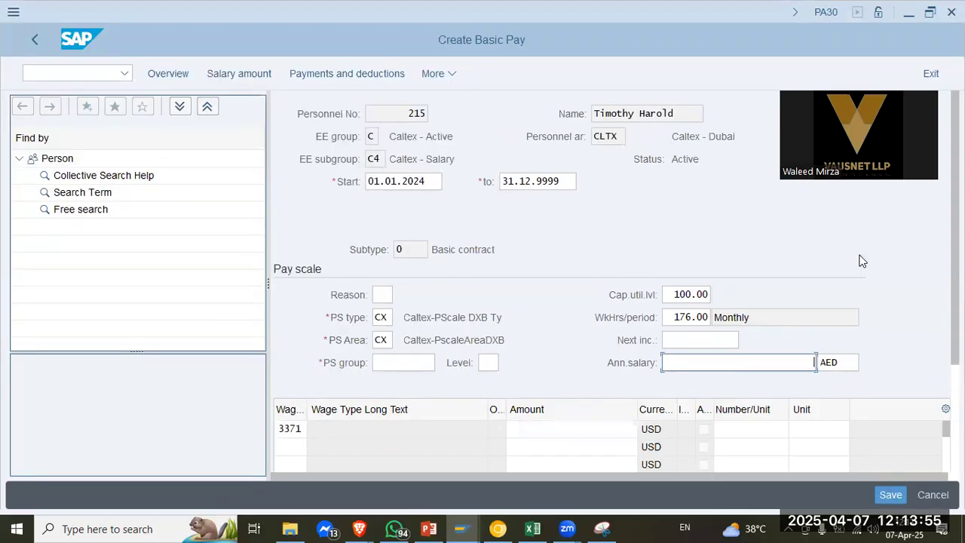
{"action": "type", "text": "120,000"}
{"action": "key", "text": "Tab"}
{"action": "left_click", "coordinate": [573, 427]}
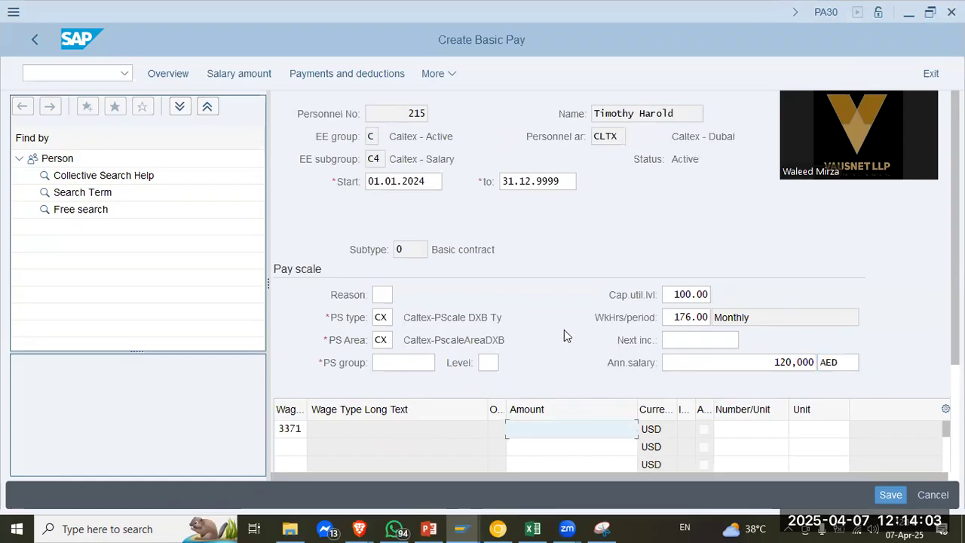
{"action": "type", "text": "3500"}
{"action": "key", "text": "Return"}
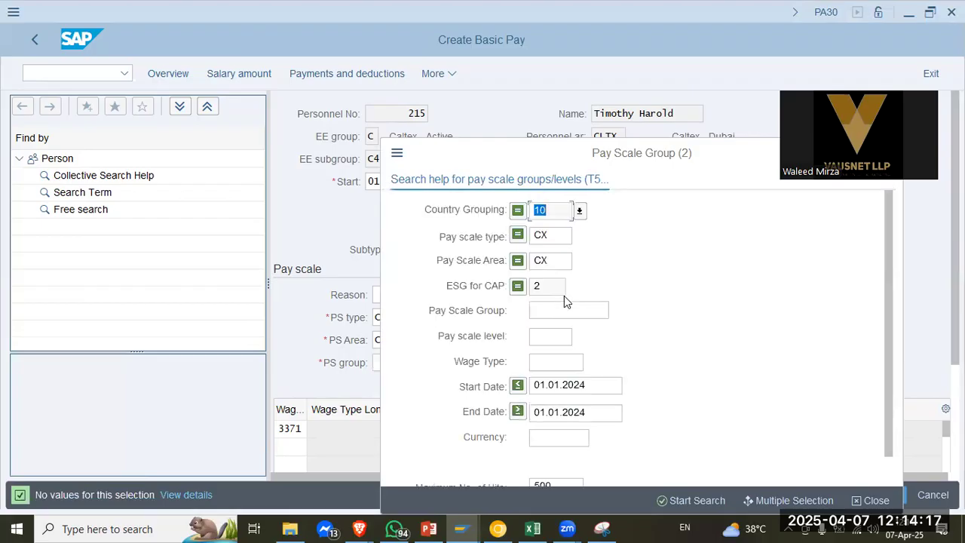
Search for pay scale groups of type CX and area CX, repeating the search with the start and end dates cleared
{"action": "left_click", "coordinate": [688, 506]}
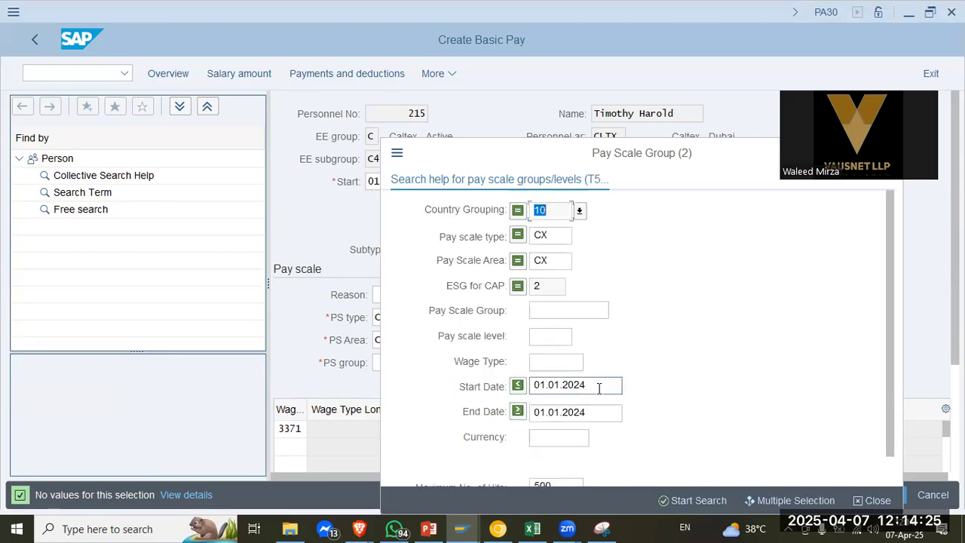
{"action": "left_click_drag", "start_coordinate": [599, 389], "coordinate": [549, 388]}
{"action": "key", "text": "BackSpace"}
{"action": "key", "text": "Tab"}
{"action": "key", "text": "Tab"}
{"action": "key", "text": "BackSpace"}
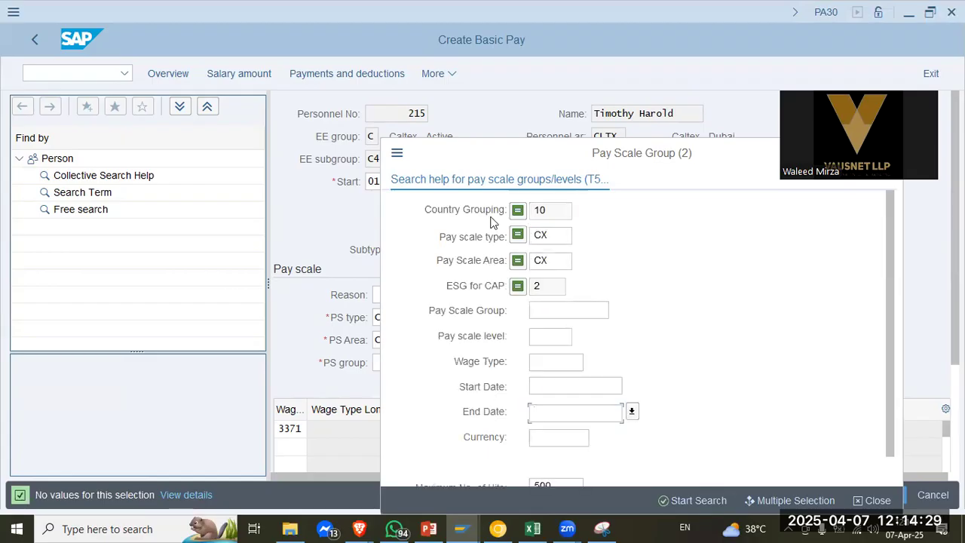
{"action": "left_click", "coordinate": [697, 491]}
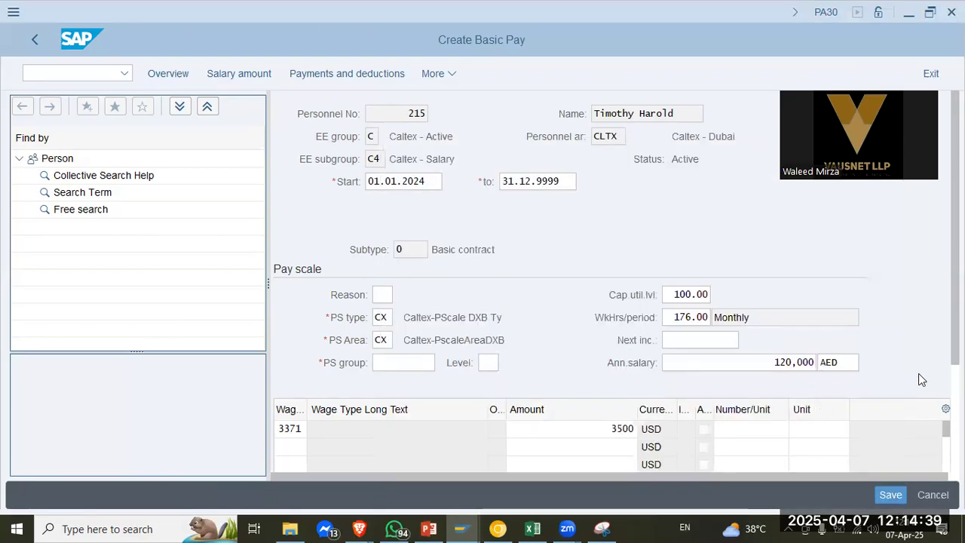
Set the Basic Pay record's indirect valuation date to 01.01.2025 and validate the entries
{"action": "left_click_drag", "start_coordinate": [955, 331], "coordinate": [955, 445]}
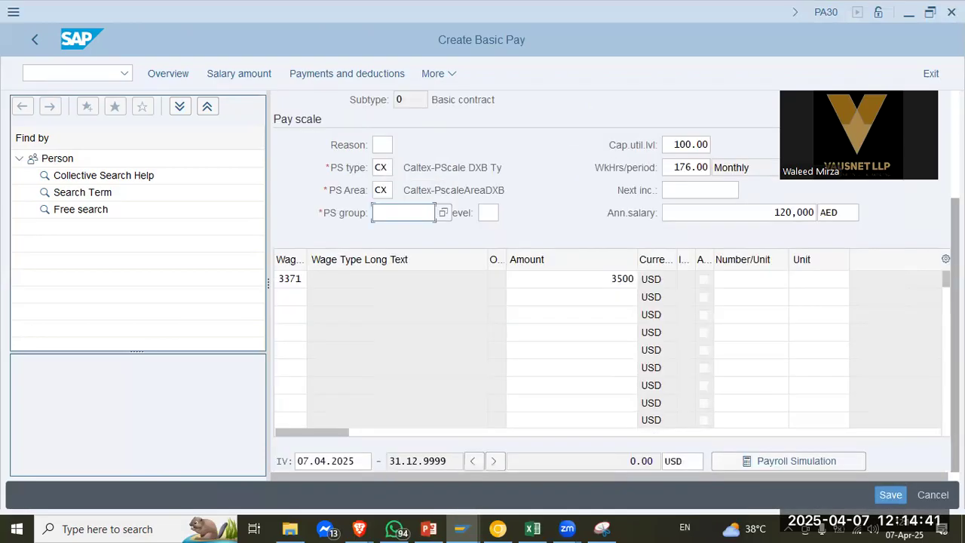
{"action": "left_click", "coordinate": [360, 461]}
{"action": "key", "text": "ctrl+a"}
{"action": "type", "text": "01."}
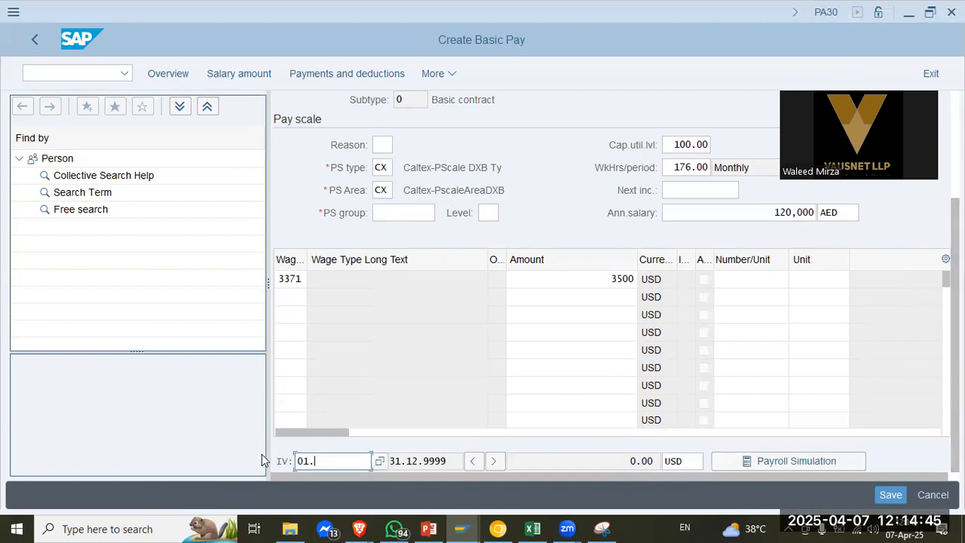
{"action": "type", "text": "01.2025"}
{"action": "key", "text": "Return"}
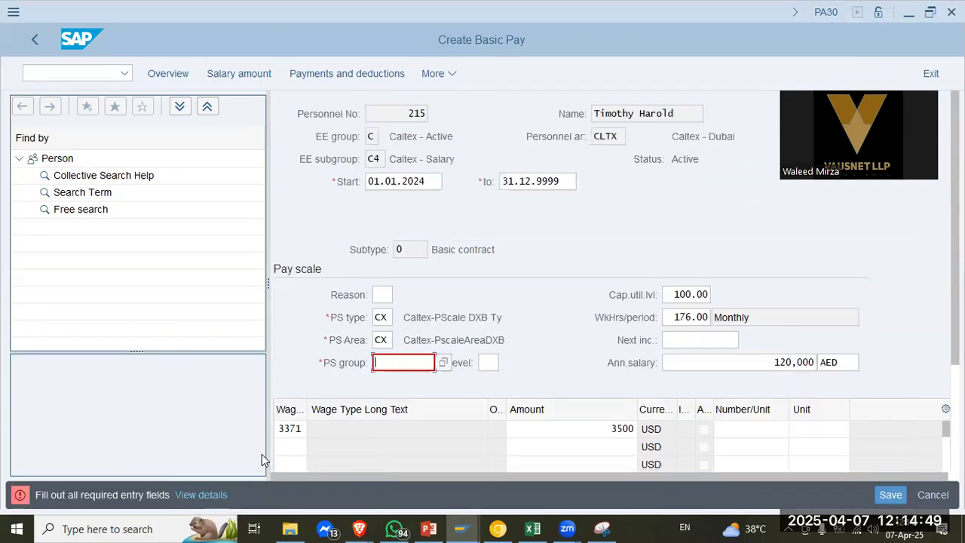
{"action": "left_click", "coordinate": [487, 362]}
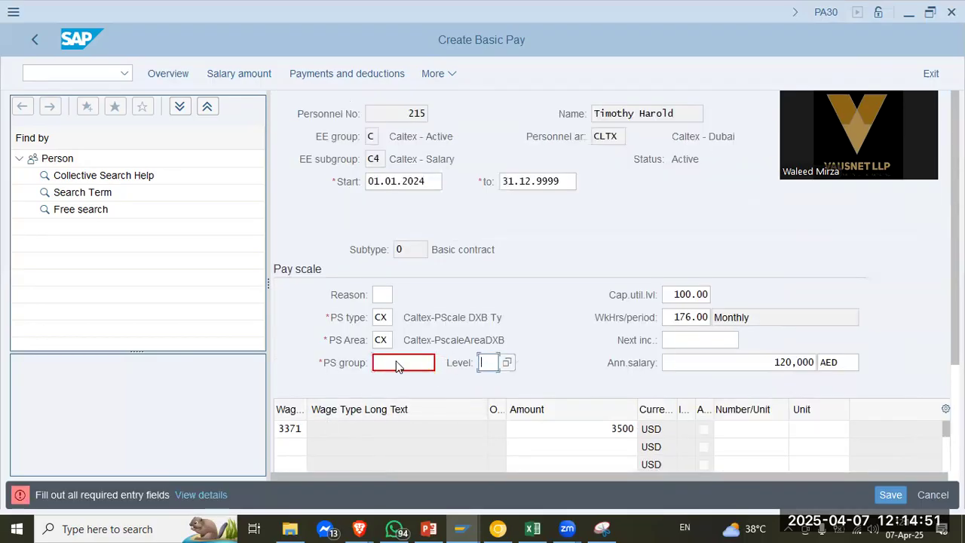
Review slide 10 in PowerPoint, switch to the SAP Display IMG session and collapse the Recurring Payments and Deductions node
{"action": "key", "text": "alt+Tab"}
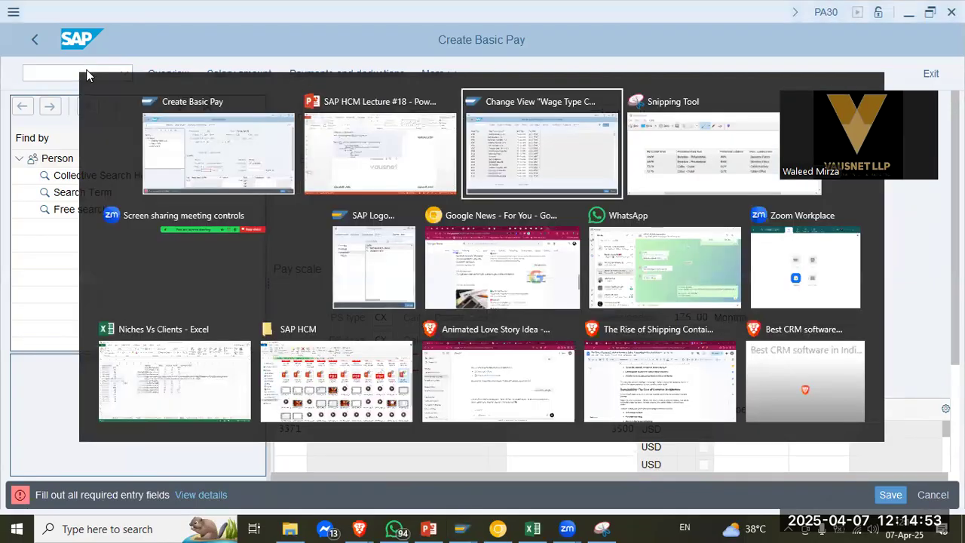
{"action": "left_click", "coordinate": [428, 528]}
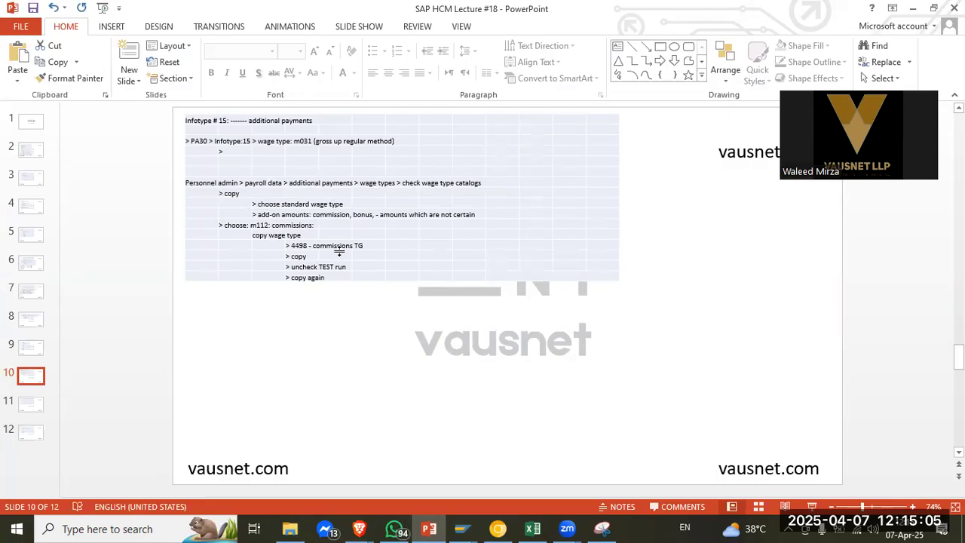
{"action": "key", "text": "alt+Tab"}
{"action": "key", "text": "alt+Tab"}
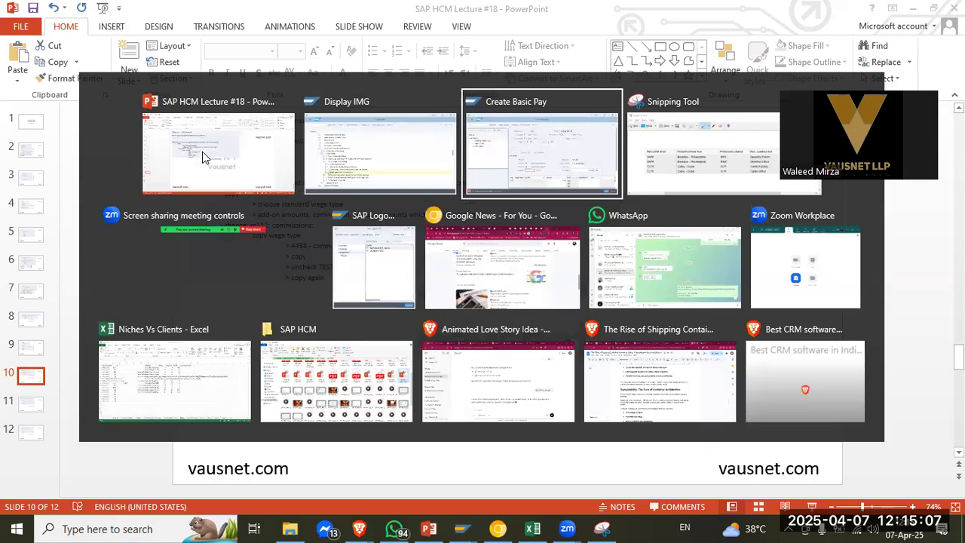
{"action": "left_click", "coordinate": [369, 144]}
{"action": "left_click", "coordinate": [99, 256]}
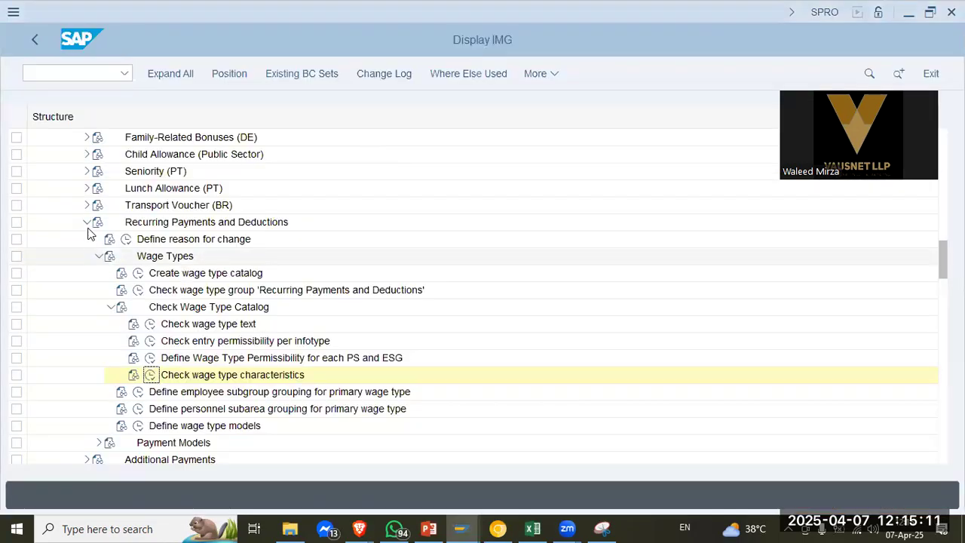
{"action": "left_click", "coordinate": [86, 221]}
Compare the additional payments configuration path on PowerPoint slide 10 with the nodes under Payroll Data in the SAP IMG
{"action": "key", "text": "alt+Tab"}
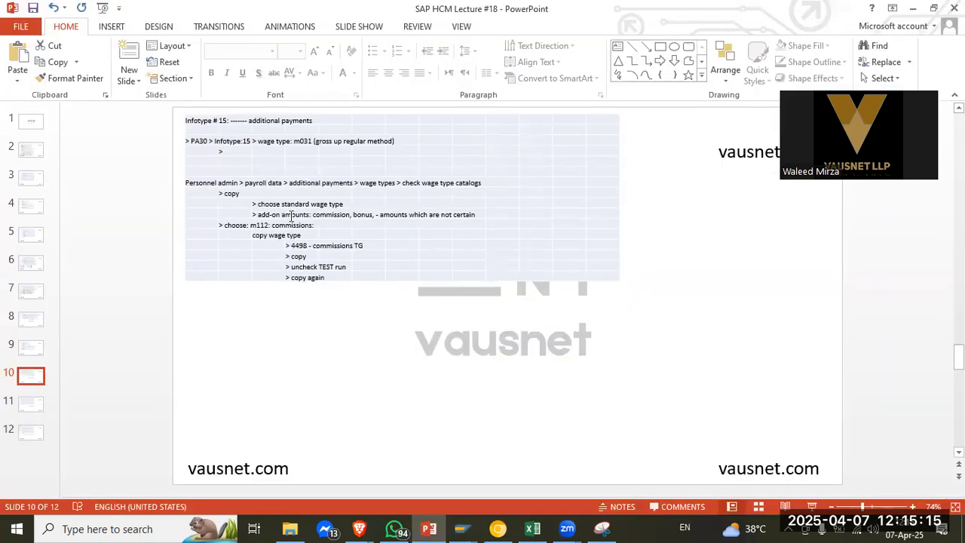
{"action": "key", "text": "alt+Tab"}
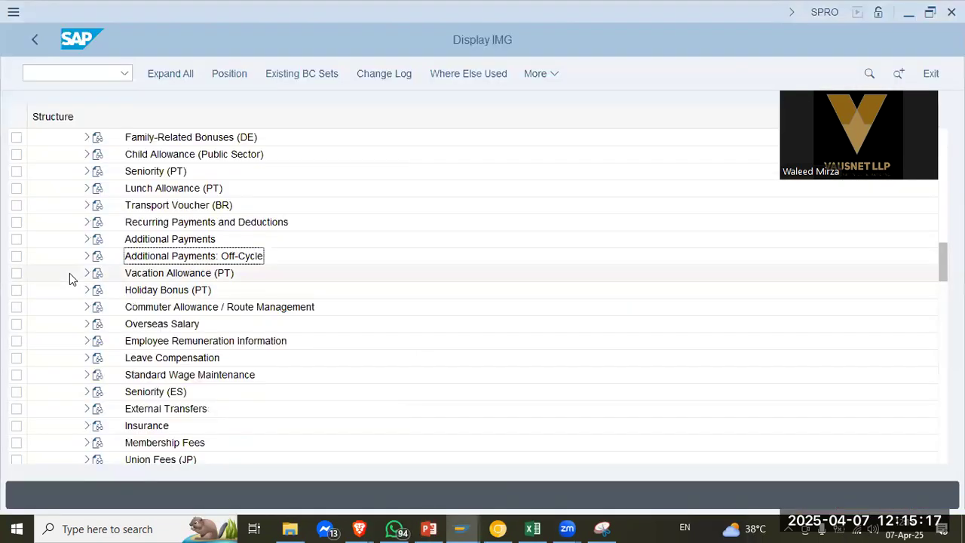
{"action": "scroll", "coordinate": [70, 273], "scroll_direction": "up", "scroll_amount": 4}
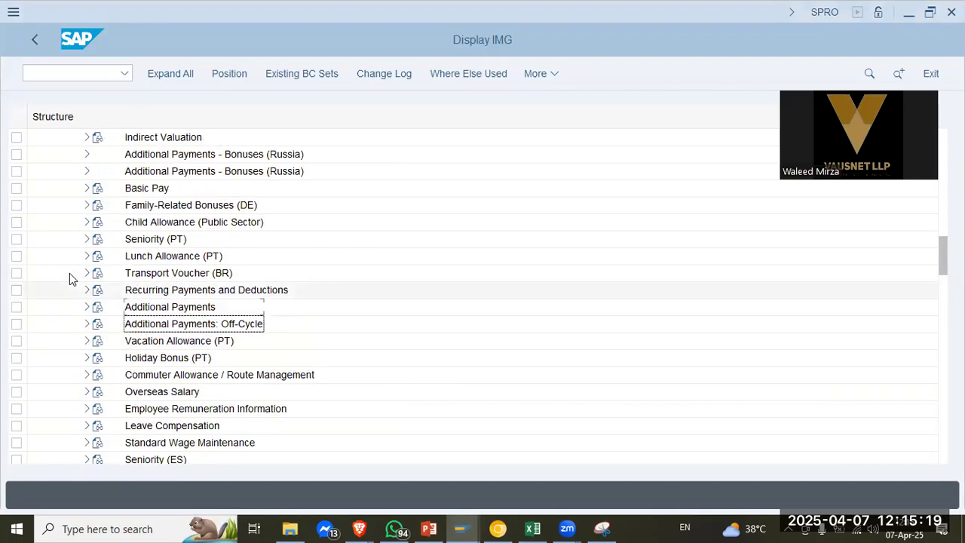
{"action": "scroll", "coordinate": [70, 273], "scroll_direction": "up", "scroll_amount": 5}
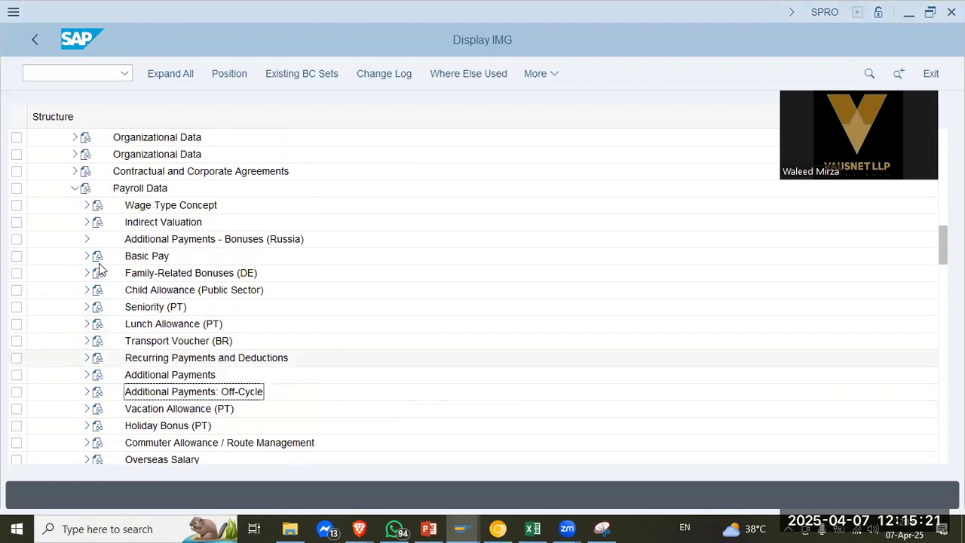
{"action": "key", "text": "alt+Tab"}
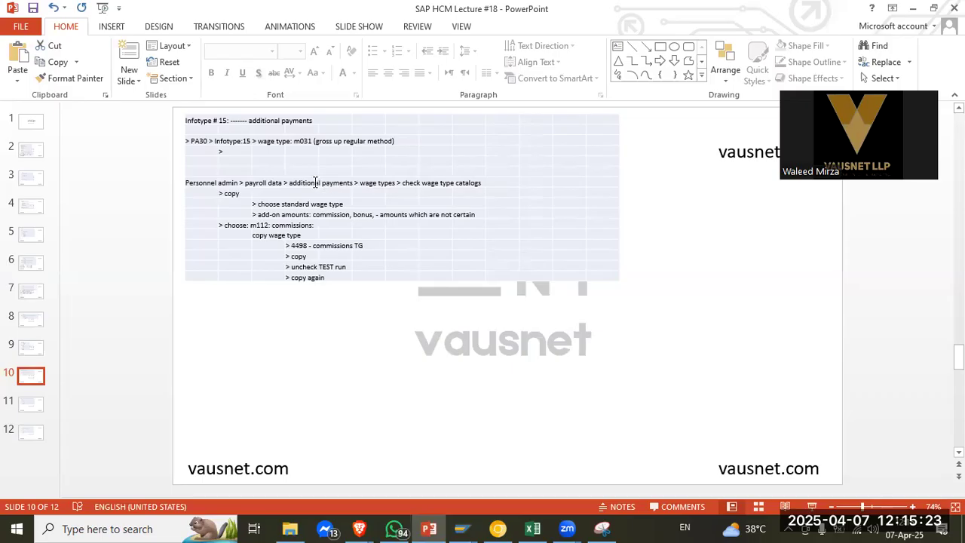
{"action": "key", "text": "alt+Tab"}
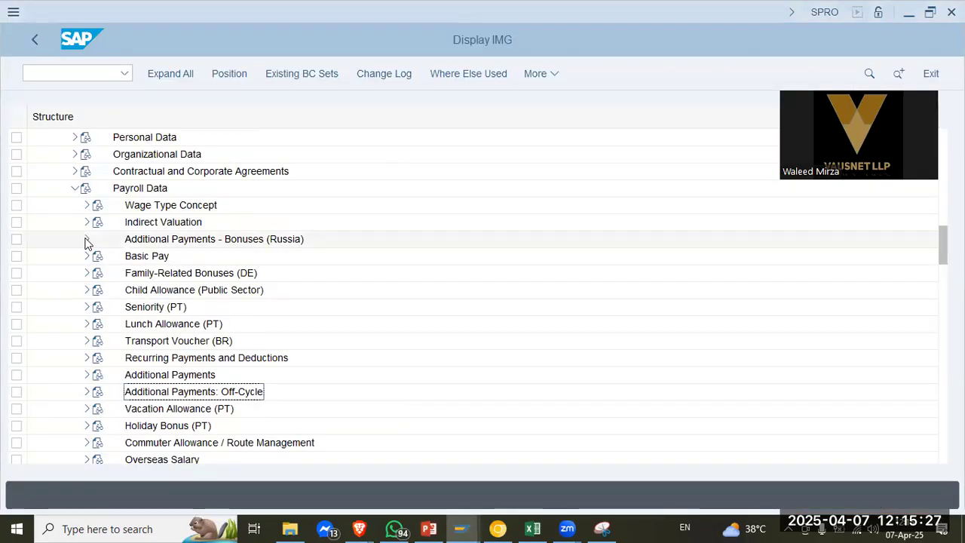
Expand the Additional Payments - Bonuses (Russia) node under Payroll Data in the SAP IMG, consulting slide 10 for the path
{"action": "key", "text": "alt+Tab"}
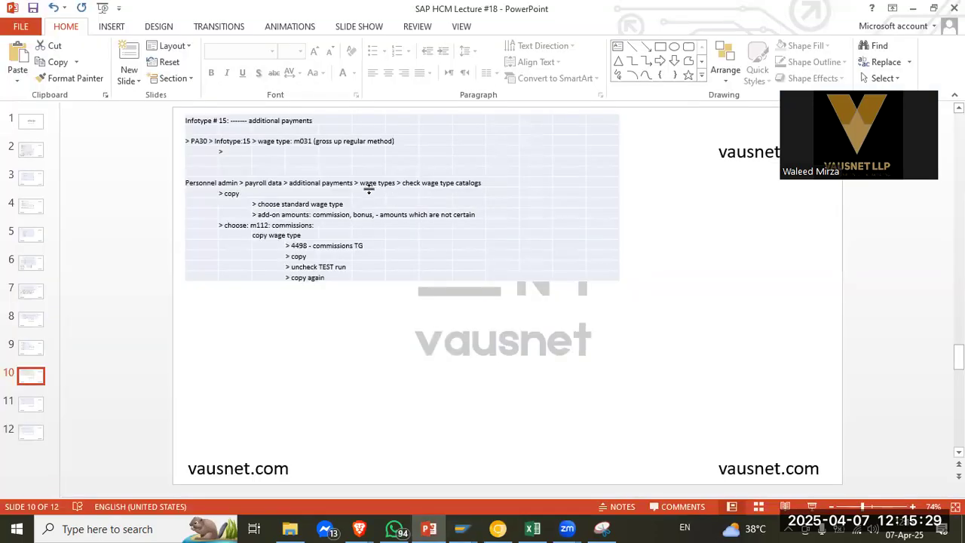
{"action": "key", "text": "alt+Tab"}
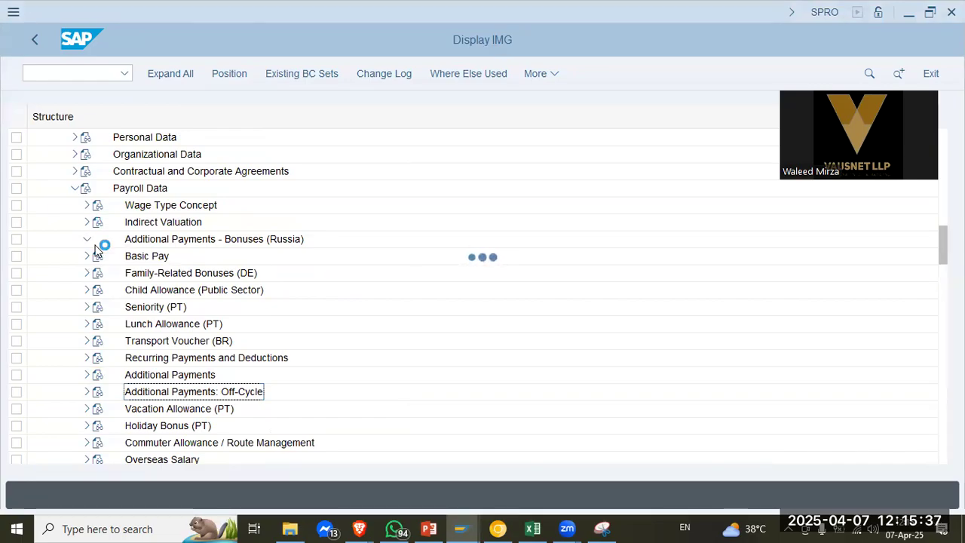
{"action": "key", "text": "alt+Tab"}
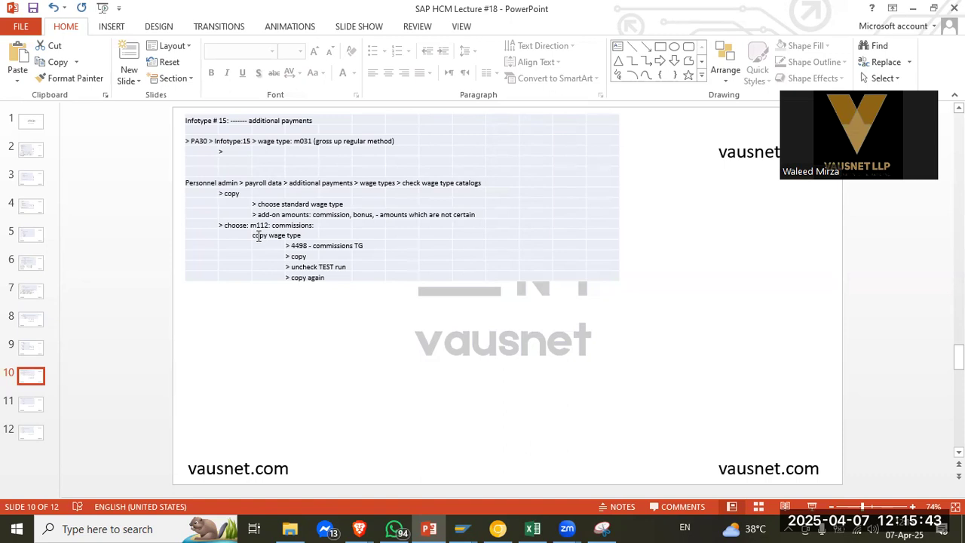
{"action": "key", "text": "alt+Tab"}
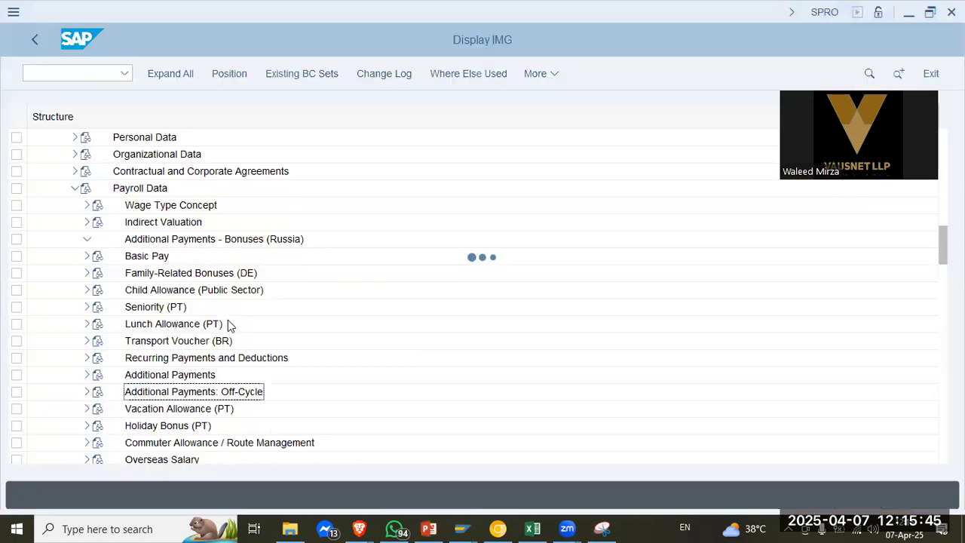
{"action": "key", "text": "alt+Tab"}
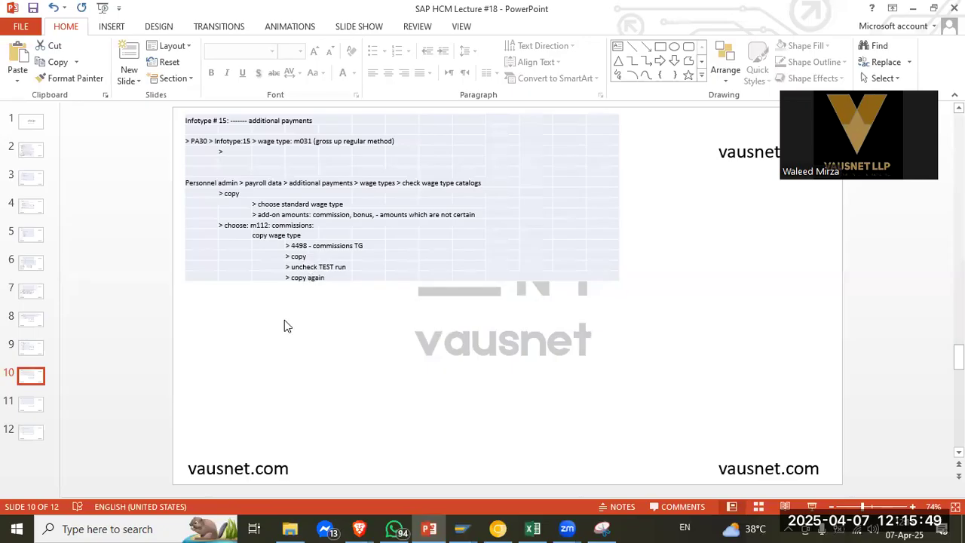
{"action": "key", "text": "alt+Tab"}
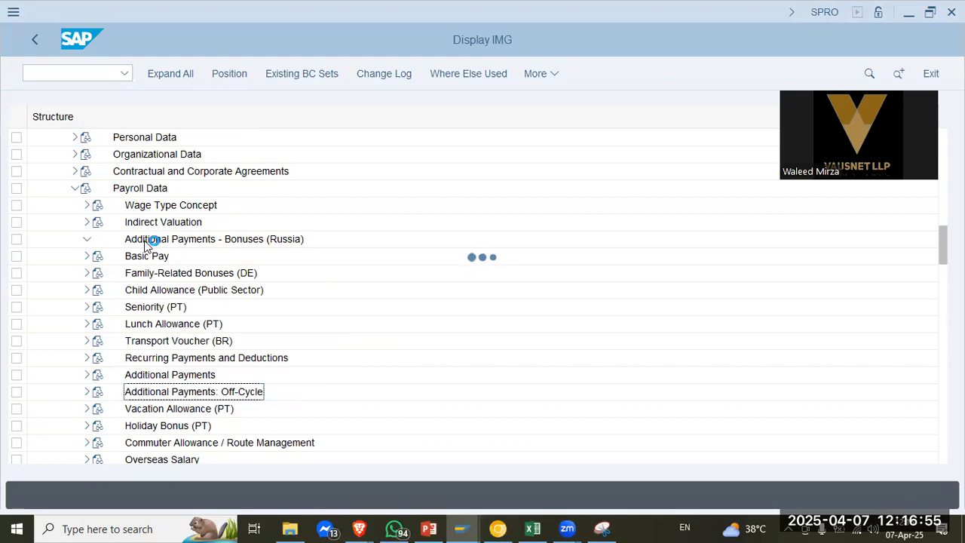
Review slides 10 and 11 in PowerPoint for the additional payments wage type steps and return to the SAP IMG
{"action": "left_click", "coordinate": [428, 528]}
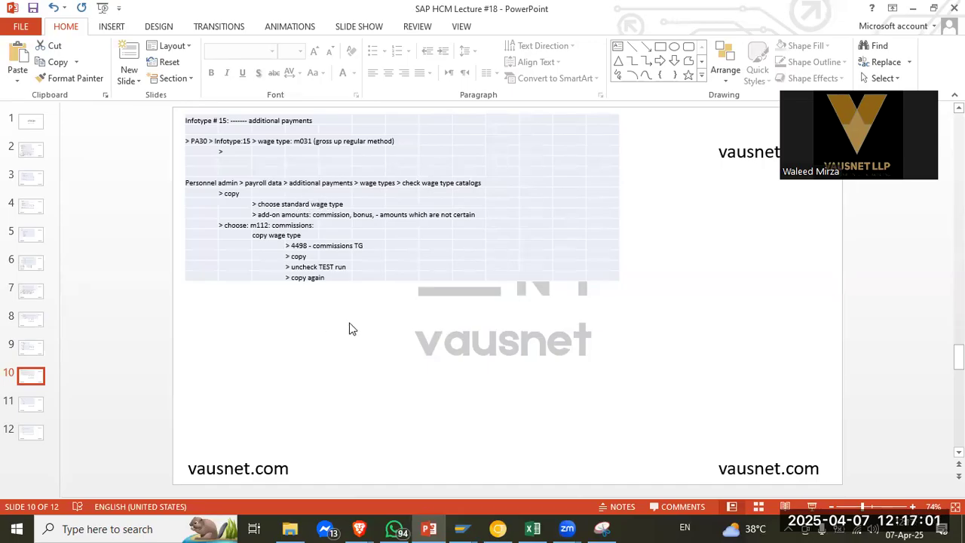
{"action": "key", "text": "alt+Tab"}
{"action": "key", "text": "alt+Tab"}
{"action": "scroll", "coordinate": [220, 347], "scroll_direction": "down", "scroll_amount": 2}
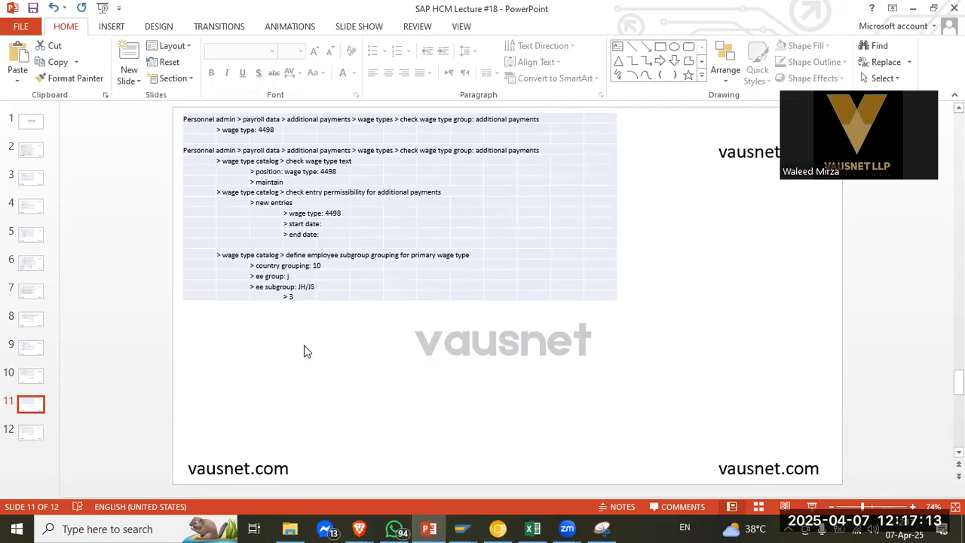
{"action": "key", "text": "alt+Tab"}
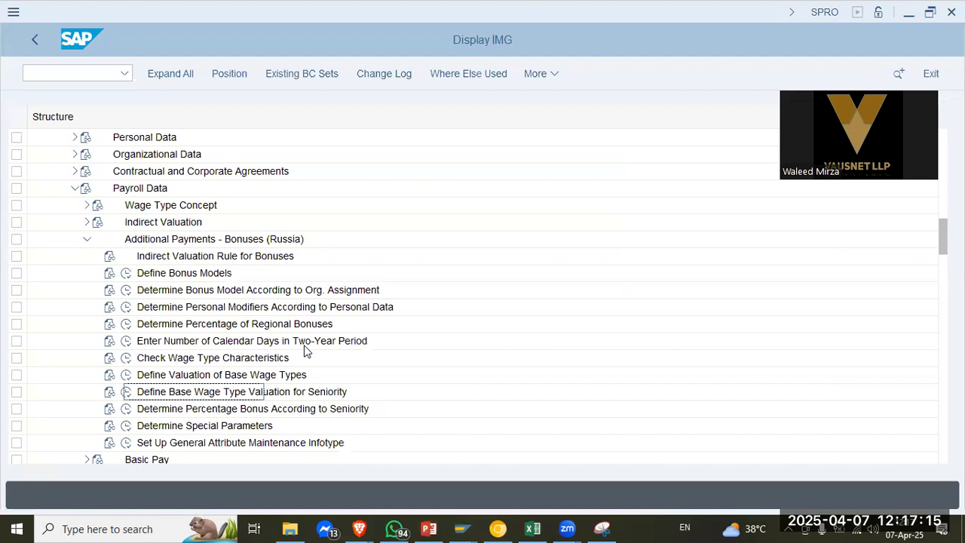
Check the activities under Additional Payments - Bonuses (Russia) against the wage type catalog path on PowerPoint slide 10
{"action": "left_click", "coordinate": [175, 273]}
{"action": "left_click", "coordinate": [190, 358]}
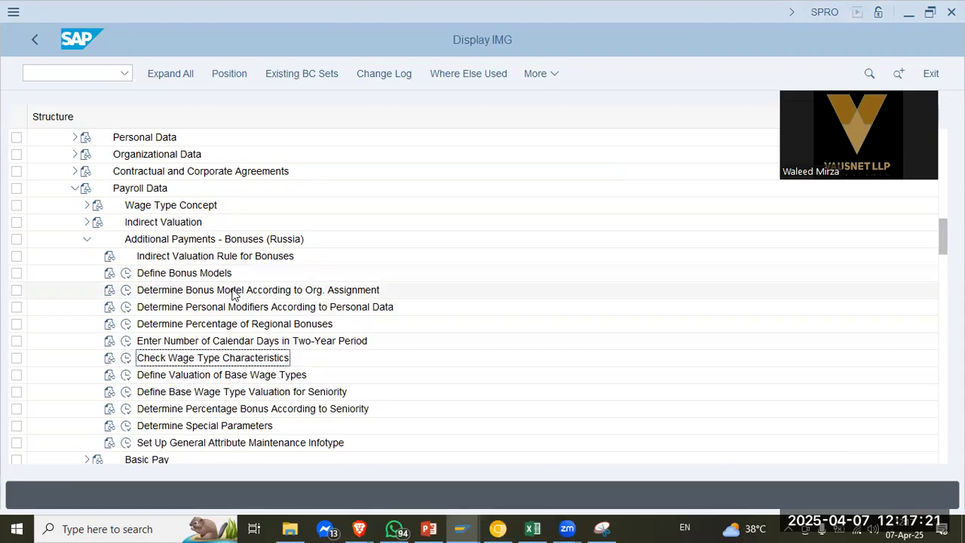
{"action": "key", "text": "alt+Tab"}
{"action": "left_click", "coordinate": [34, 382]}
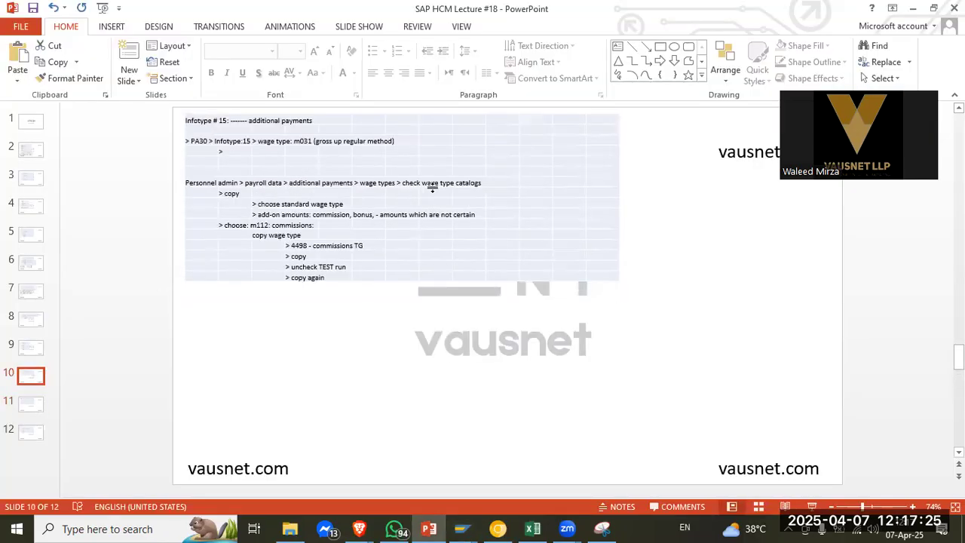
{"action": "key", "text": "alt+Tab"}
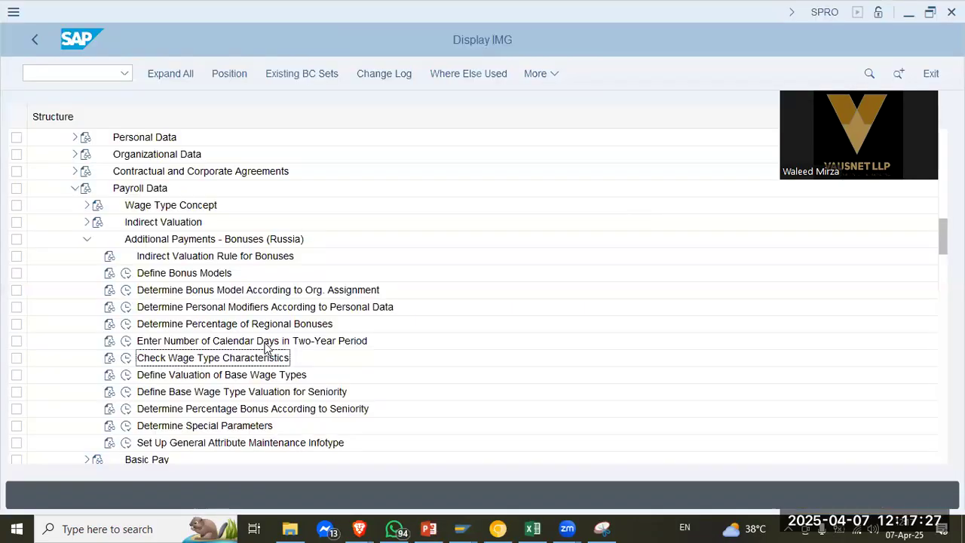
{"action": "left_click", "coordinate": [200, 269]}
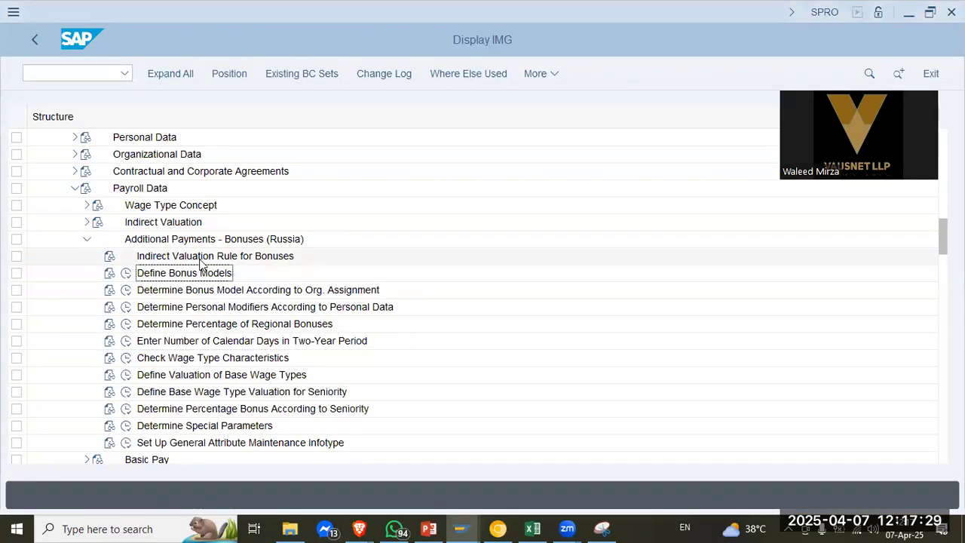
Execute the Check Wage Type Characteristics activity under Additional Payments - Bonuses (Russia)
{"action": "scroll", "coordinate": [200, 282], "scroll_direction": "down", "scroll_amount": 1}
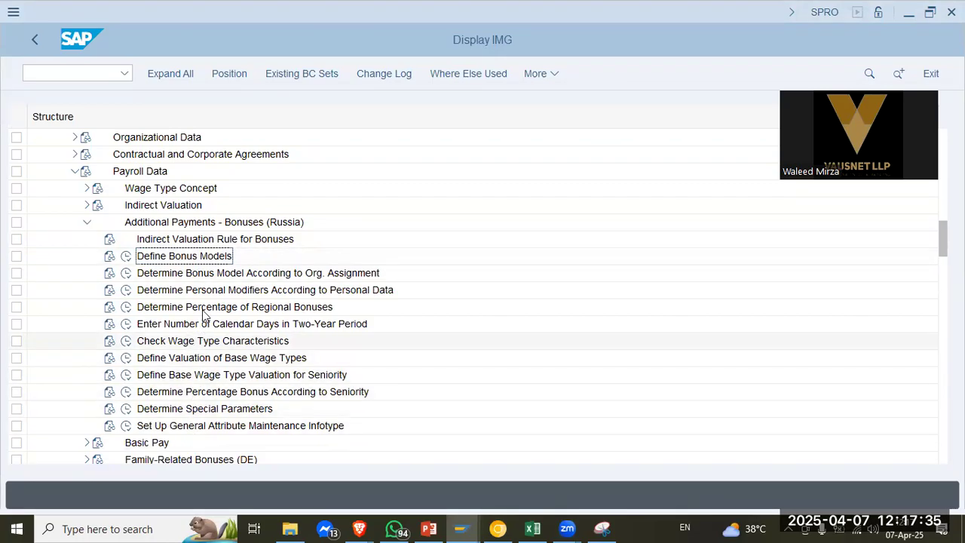
{"action": "left_click", "coordinate": [214, 273]}
{"action": "left_click", "coordinate": [204, 240]}
{"action": "left_click", "coordinate": [195, 344]}
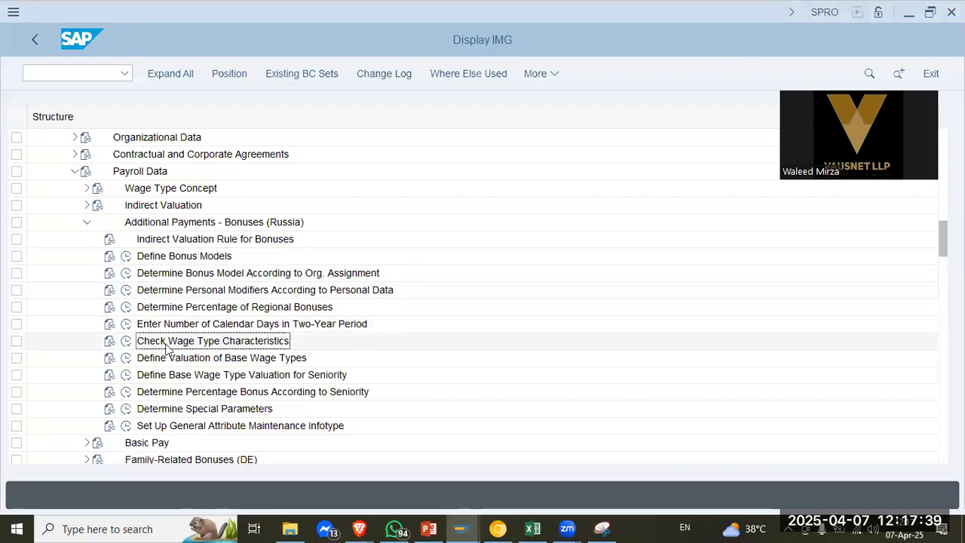
{"action": "left_click", "coordinate": [126, 341]}
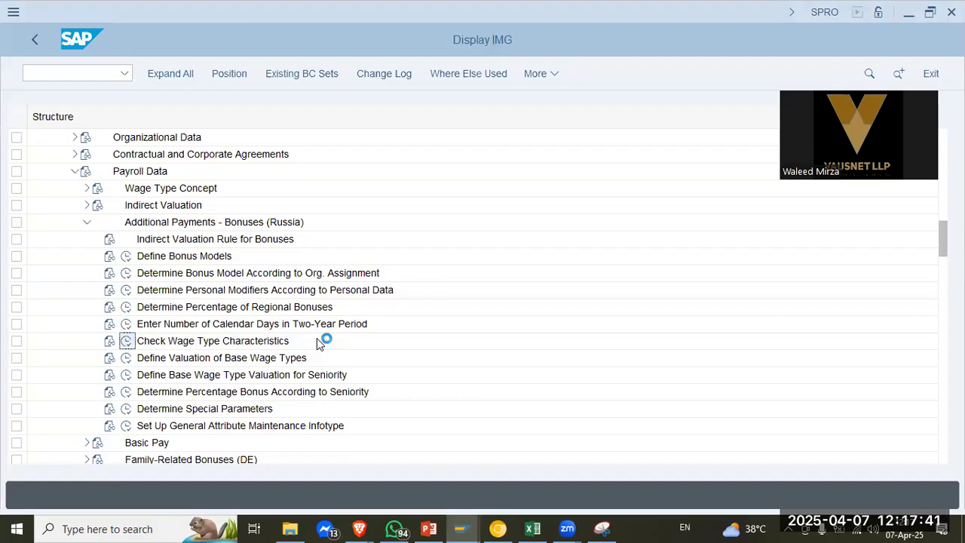
Reread slide 10's instructions for copying the commissions wage type and return to the SAP Wage Type Characteristics overview
{"action": "key", "text": "alt+Tab"}
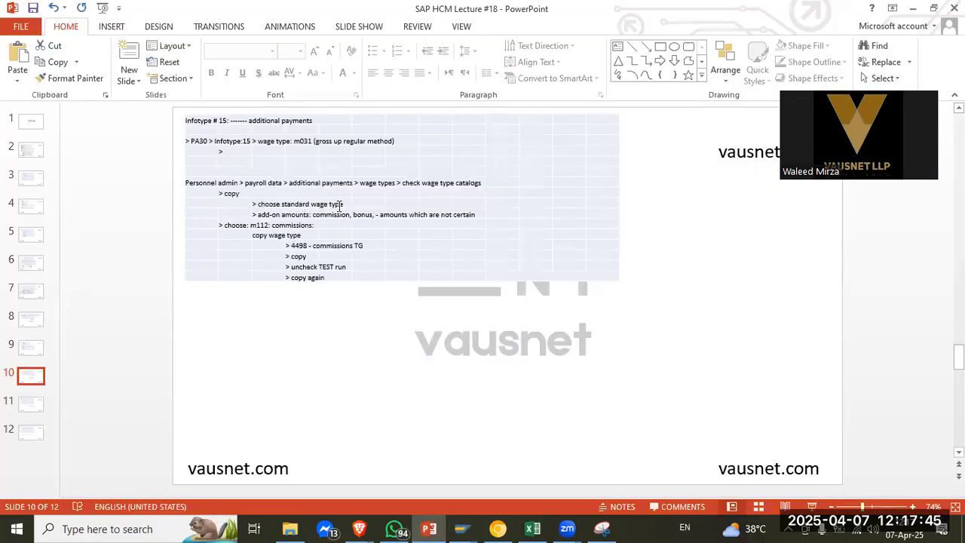
{"action": "key", "text": "alt+Tab"}
{"action": "key", "text": "alt+Tab"}
{"action": "key", "text": "alt+Tab"}
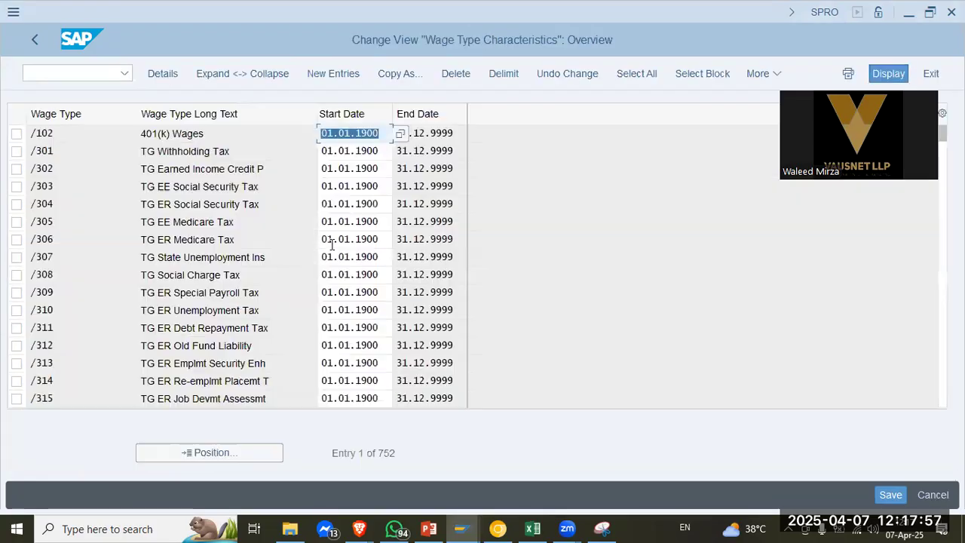
{"action": "left_click", "coordinate": [243, 238]}
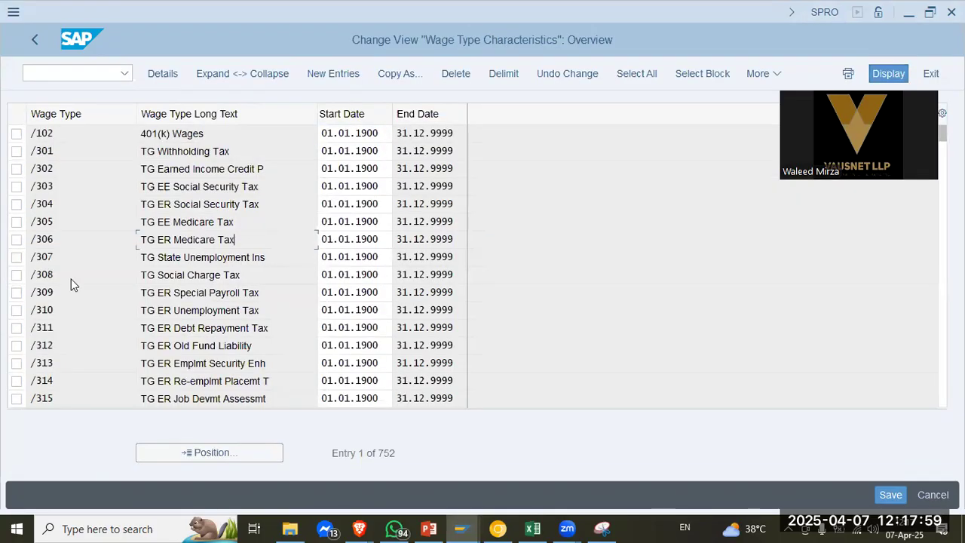
{"action": "key", "text": "alt+Tab"}
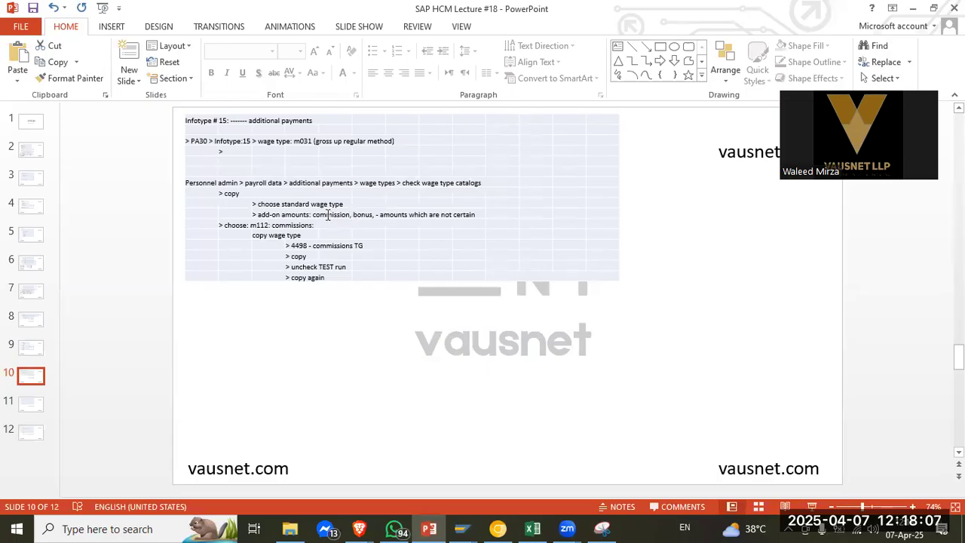
{"action": "key", "text": "alt+Tab"}
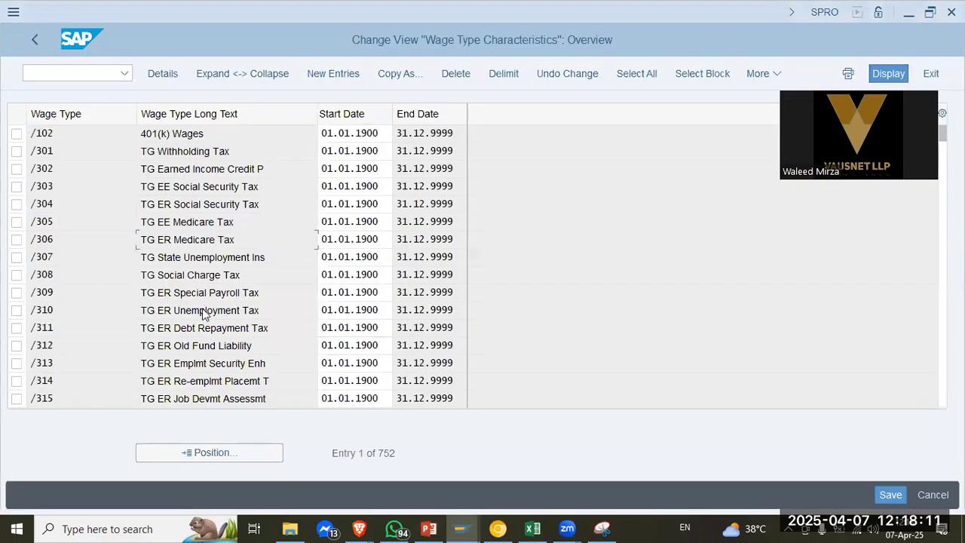
Look through the Wage Type Characteristics overview for the standard commissions wage type
{"action": "left_click", "coordinate": [242, 364]}
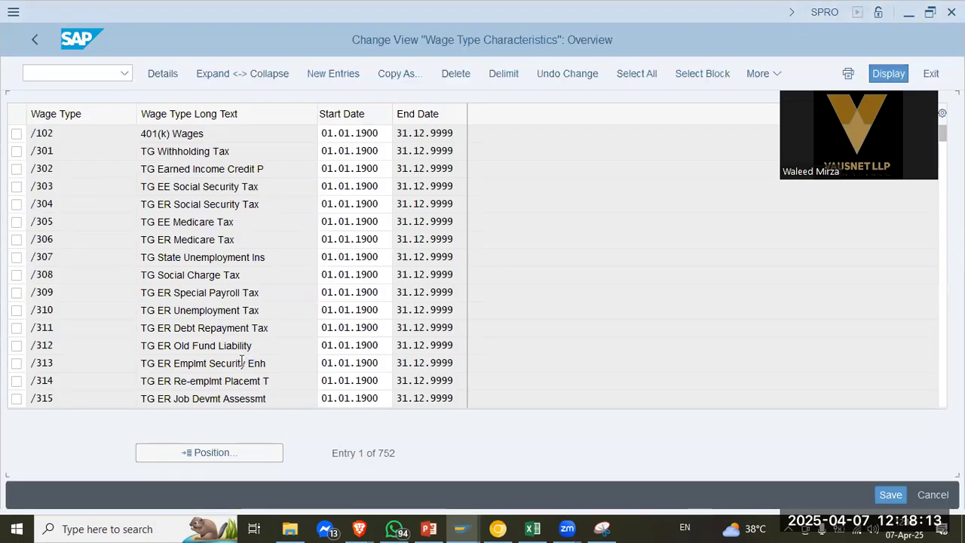
{"action": "scroll", "coordinate": [241, 363], "scroll_direction": "down", "scroll_amount": 5}
{"action": "left_click", "coordinate": [242, 362]}
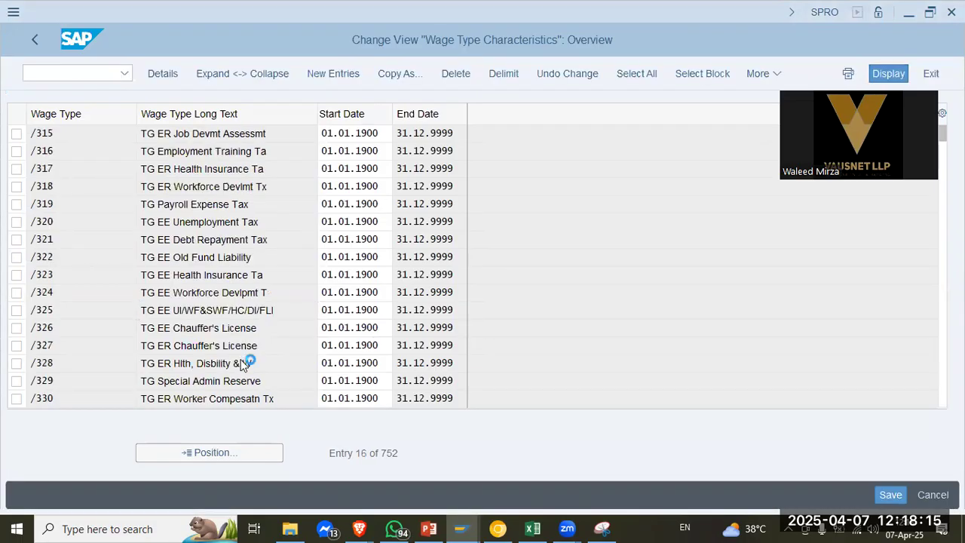
{"action": "scroll", "coordinate": [242, 362], "scroll_direction": "down", "scroll_amount": 5}
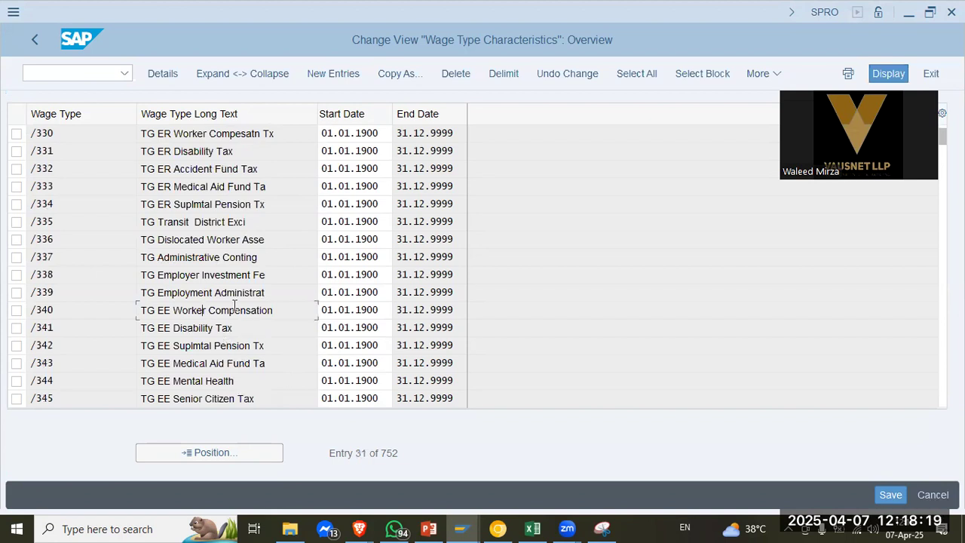
{"action": "left_click", "coordinate": [266, 363]}
{"action": "scroll", "coordinate": [266, 362], "scroll_direction": "down", "scroll_amount": 5}
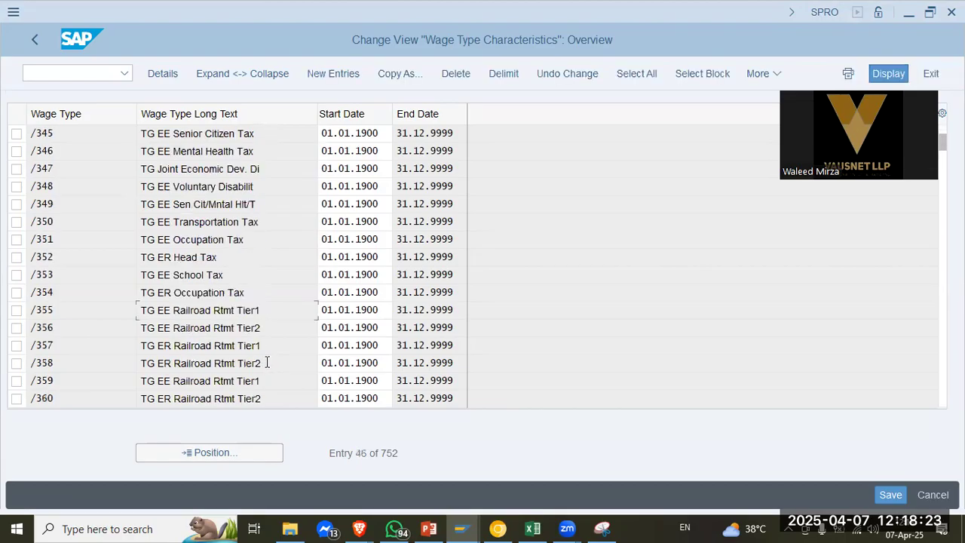
{"action": "scroll", "coordinate": [266, 362], "scroll_direction": "down", "scroll_amount": 5}
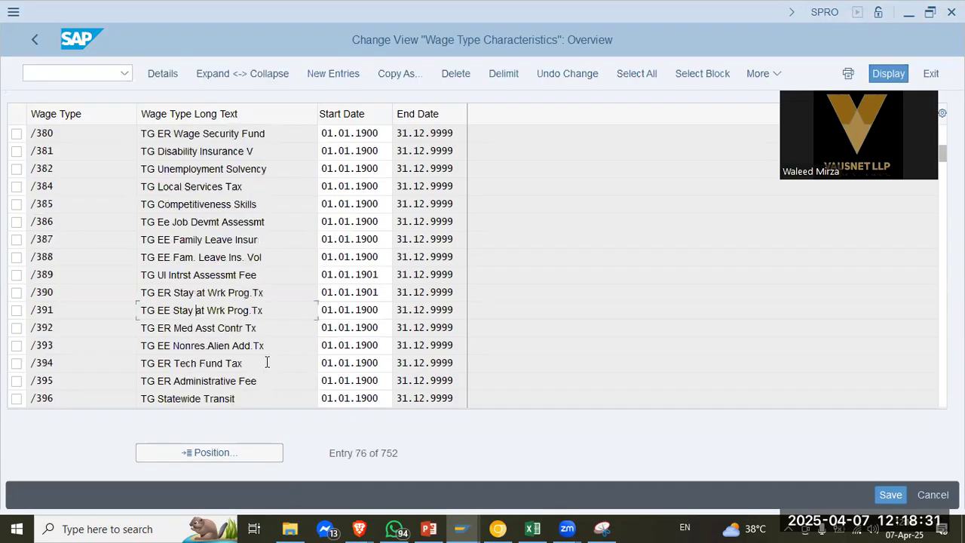
{"action": "key", "text": "Page_Down"}
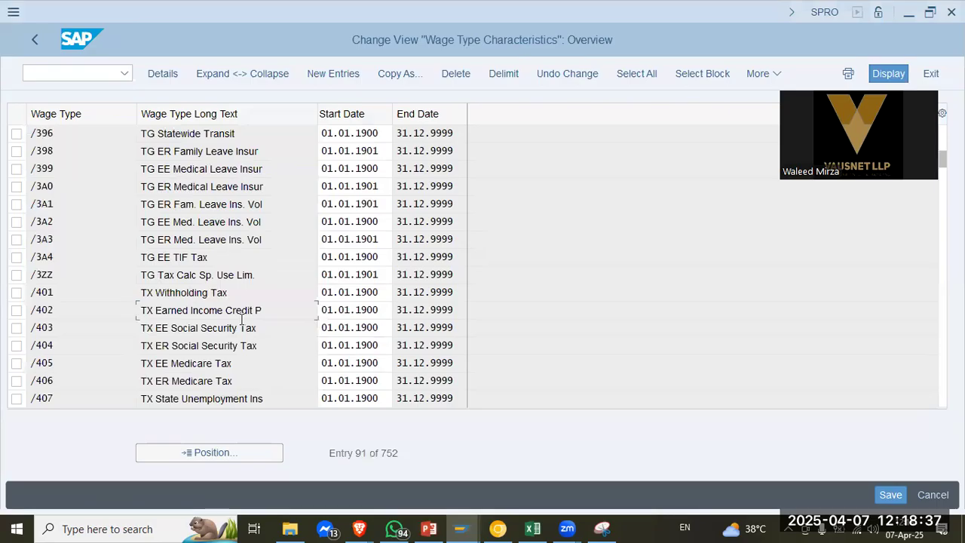
{"action": "key", "text": "Page_Down"}
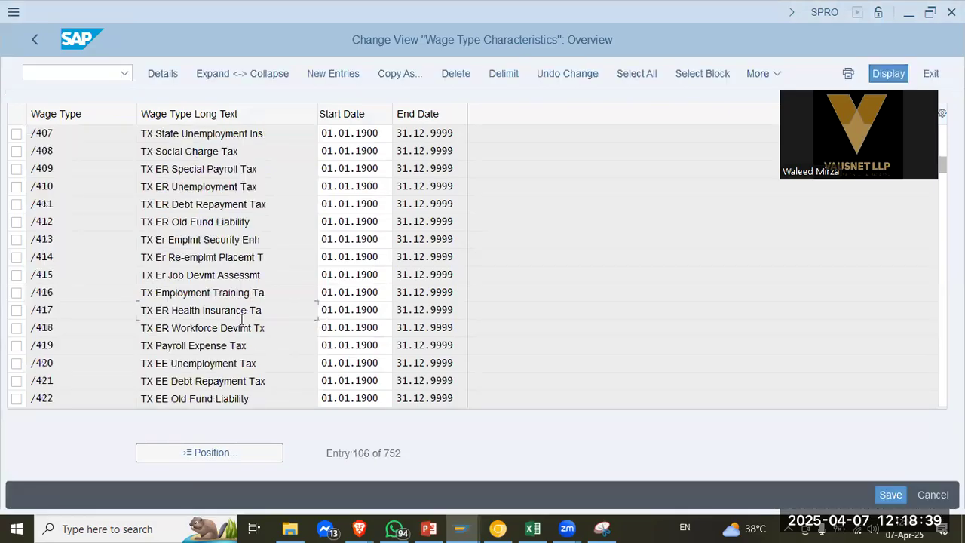
{"action": "key", "text": "Page_Down"}
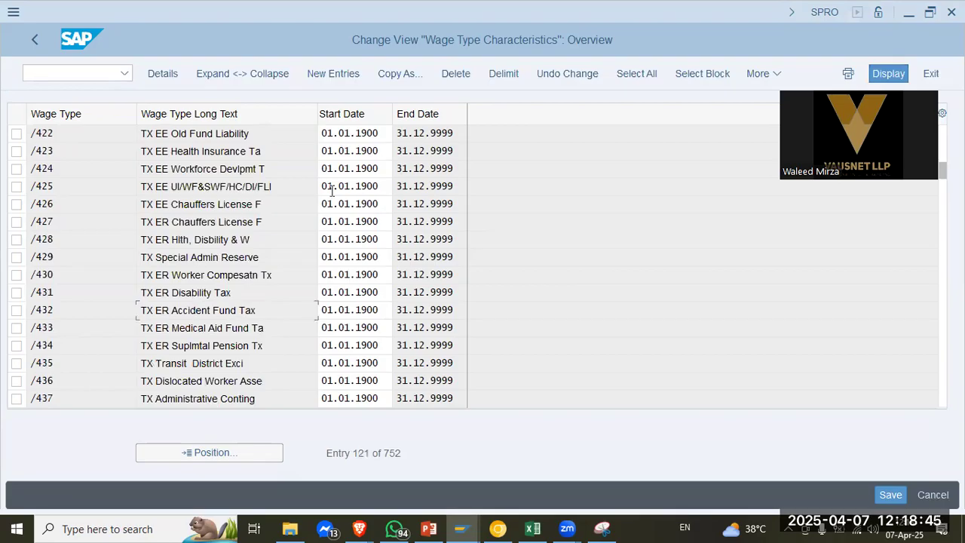
{"action": "key", "text": "Page_Down"}
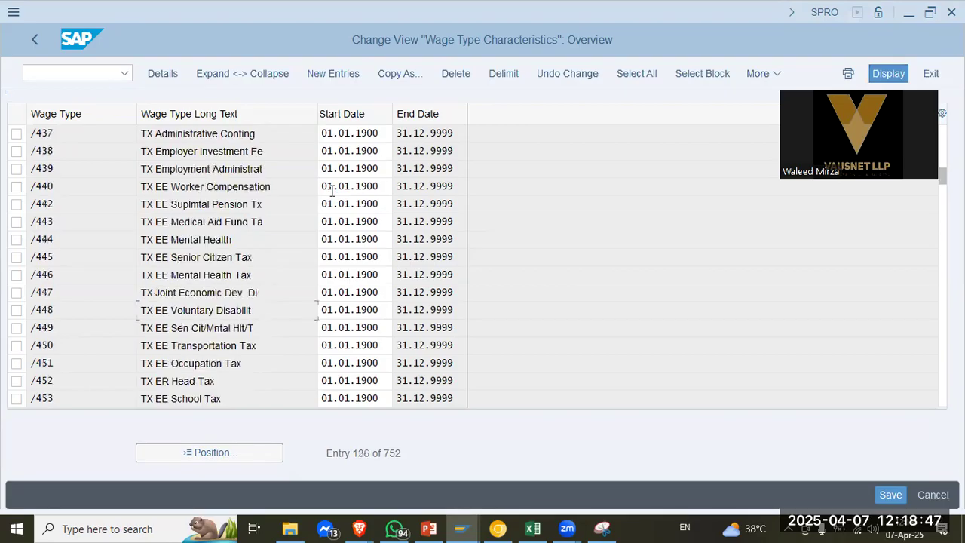
{"action": "key", "text": "Page_Down"}
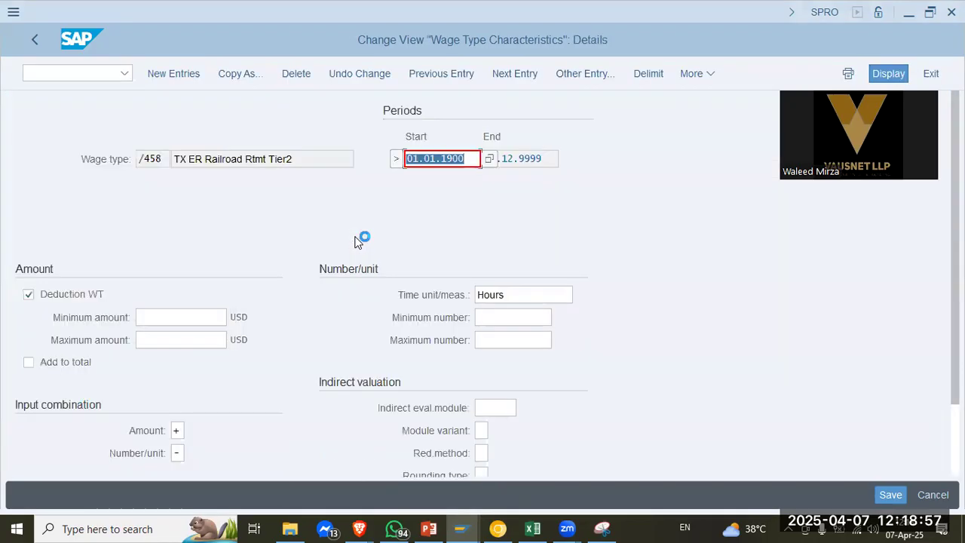
Examine the characteristics details of wage type /458 TX ER Railroad Rtmt Tier2 and return to the overview
{"action": "scroll", "coordinate": [543, 394], "scroll_direction": "down", "scroll_amount": 2}
{"action": "scroll", "coordinate": [547, 393], "scroll_direction": "down", "scroll_amount": 2}
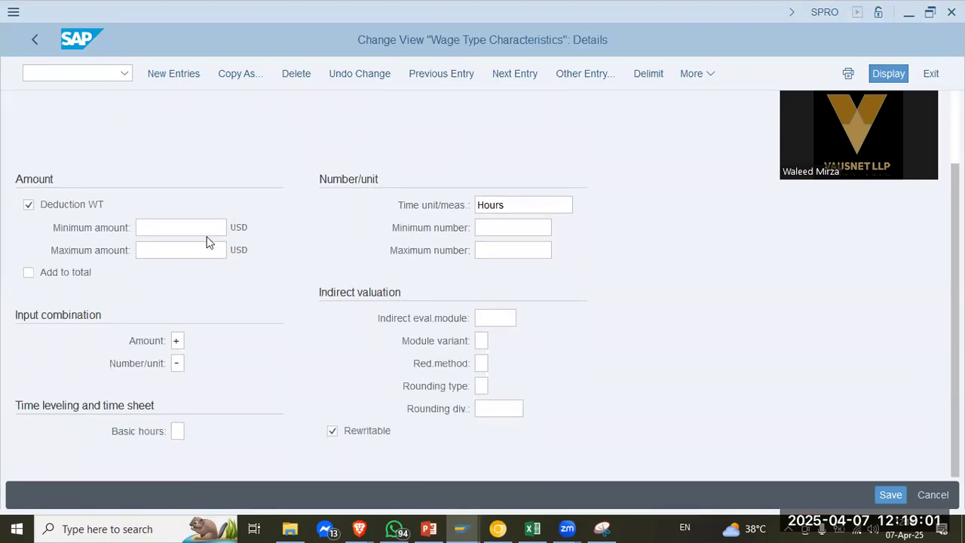
{"action": "left_click", "coordinate": [35, 39]}
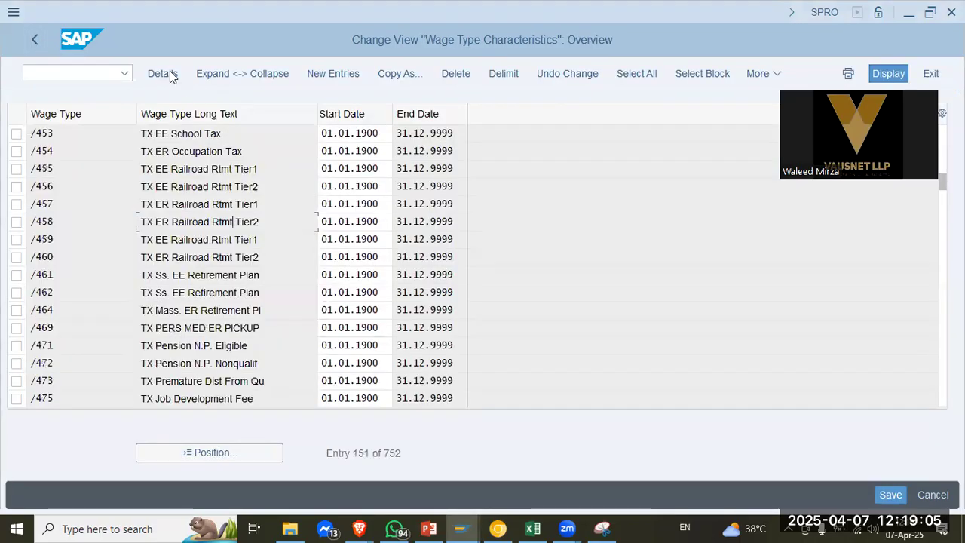
{"action": "left_click", "coordinate": [338, 344]}
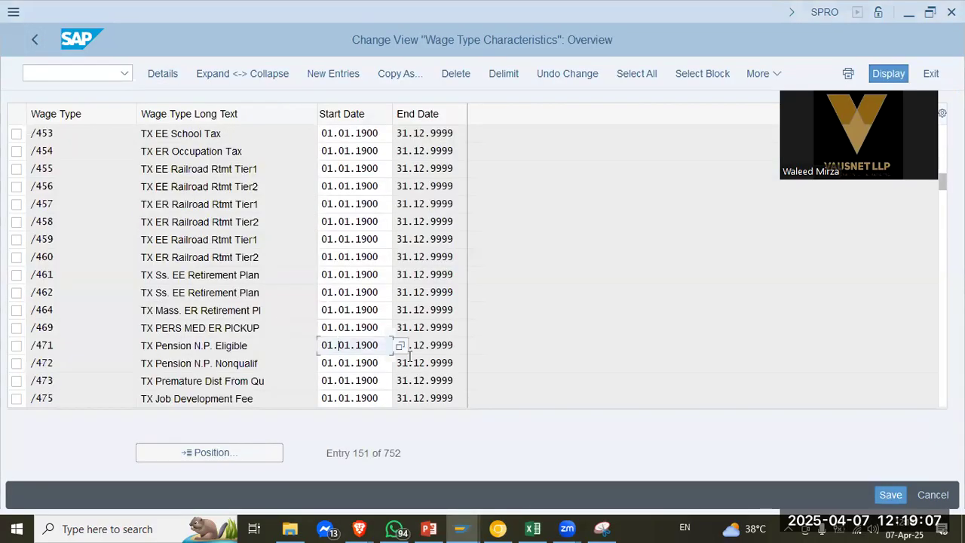
{"action": "left_click", "coordinate": [332, 73]}
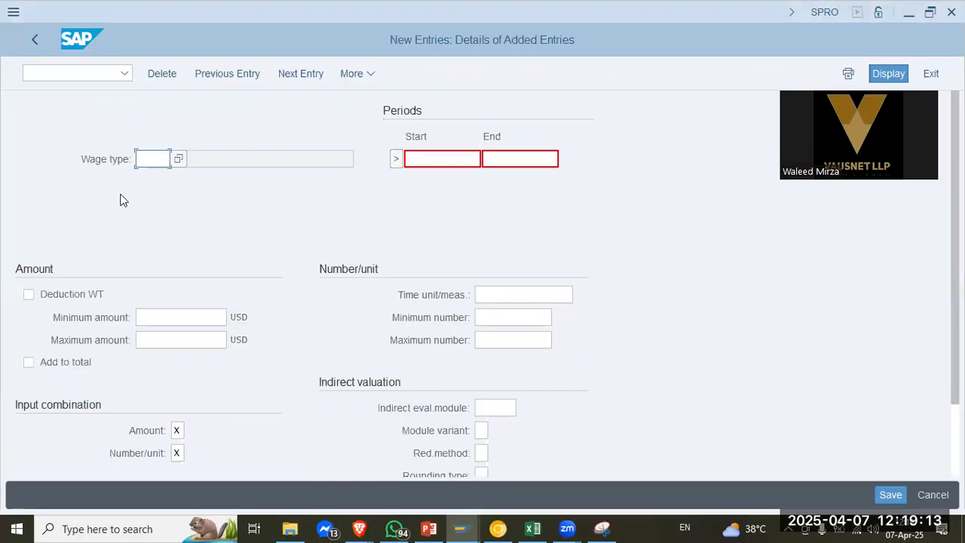
{"action": "key", "text": "alt+Tab"}
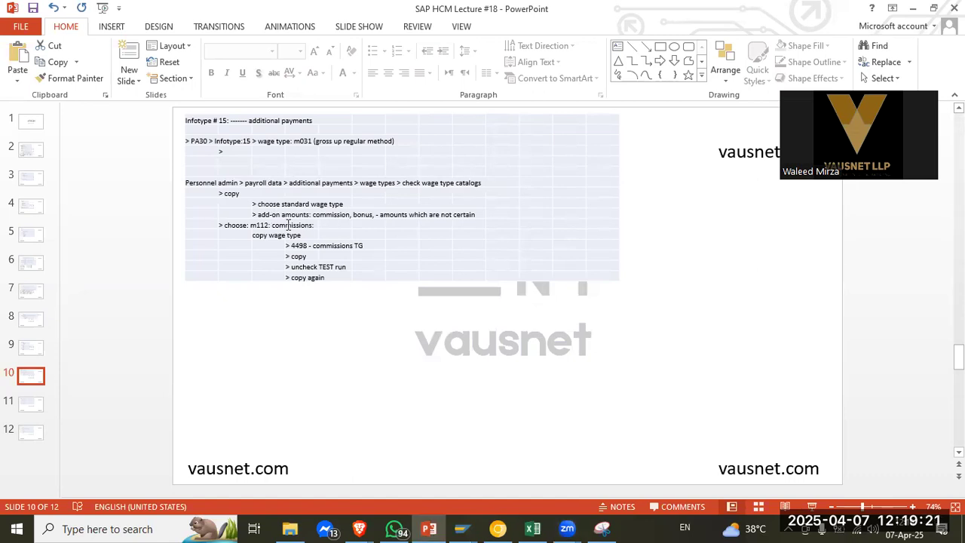
{"action": "key", "text": "alt+Tab"}
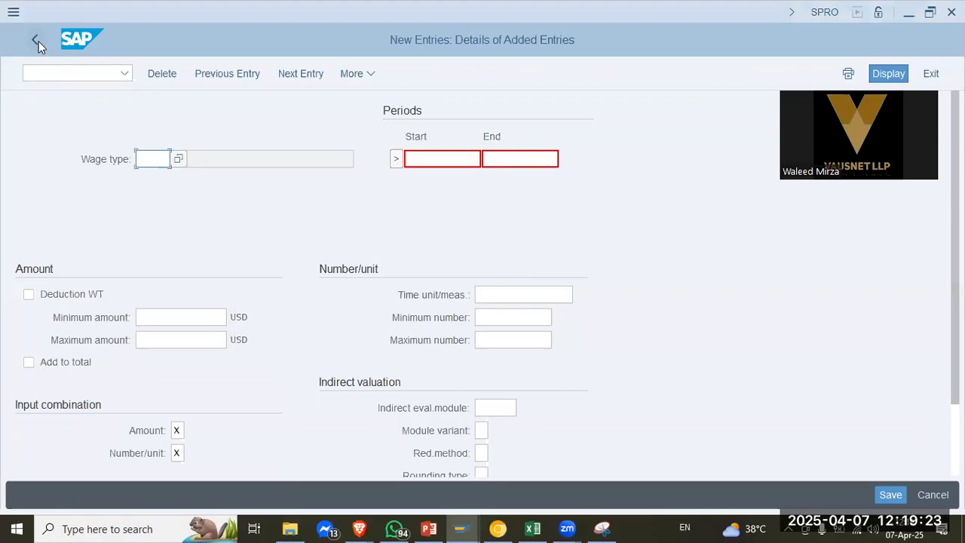
{"action": "left_click", "coordinate": [905, 77]}
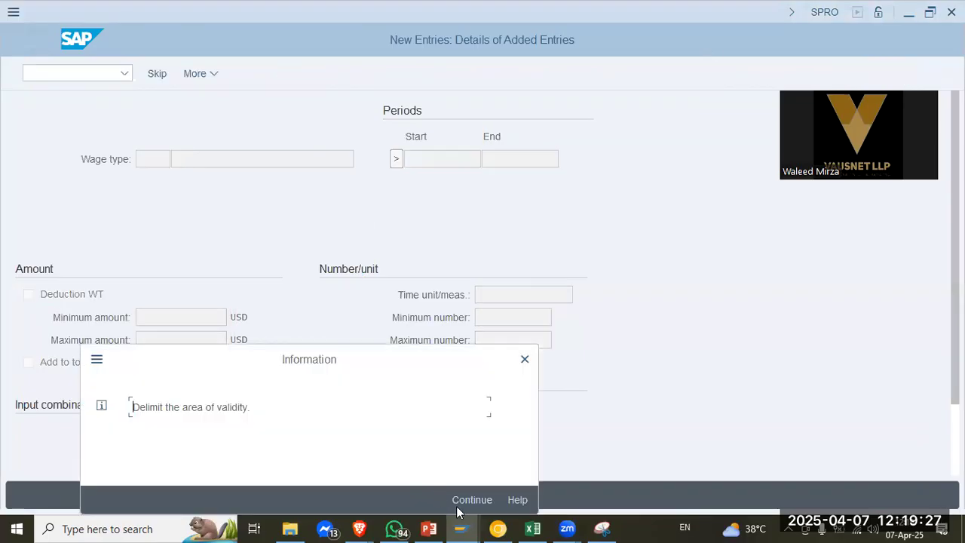
{"action": "left_click", "coordinate": [472, 499]}
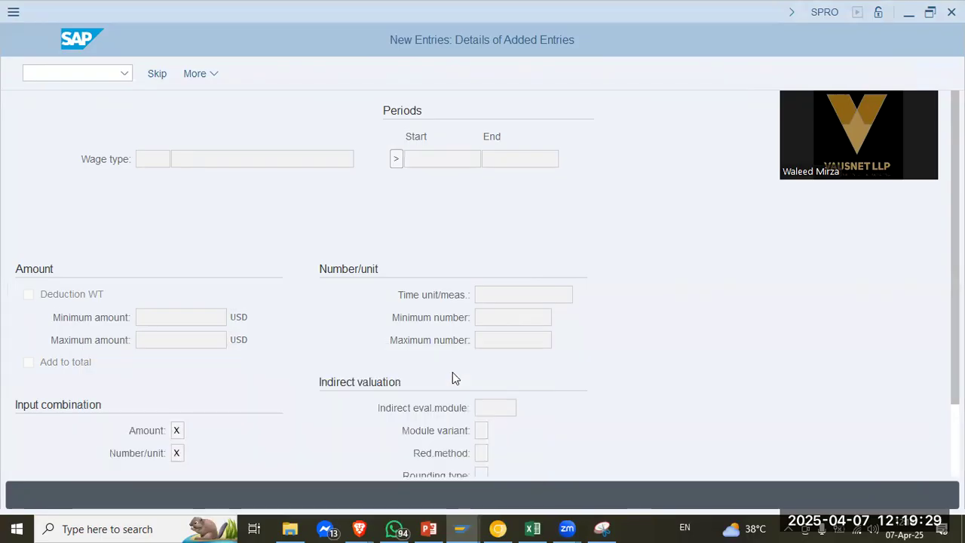
{"action": "left_click", "coordinate": [157, 75]}
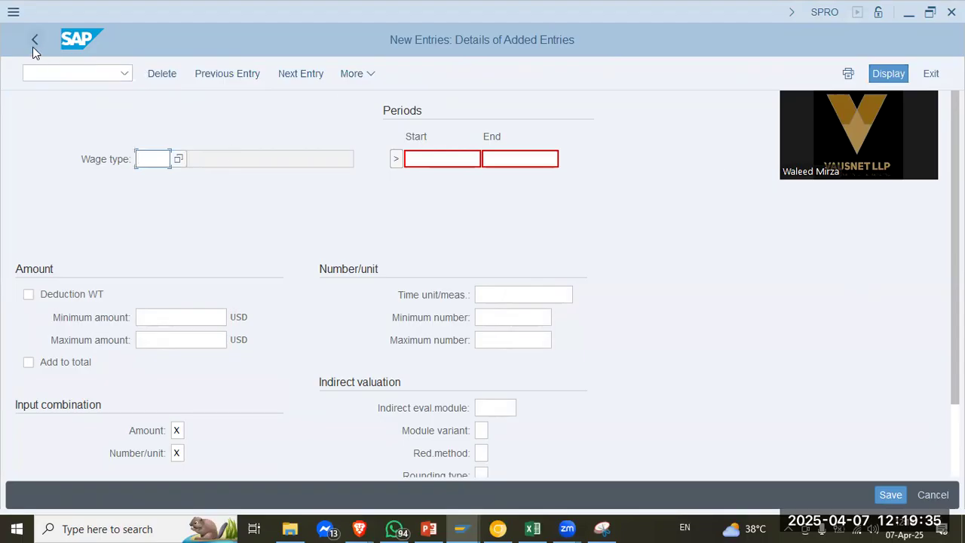
{"action": "left_click", "coordinate": [933, 494]}
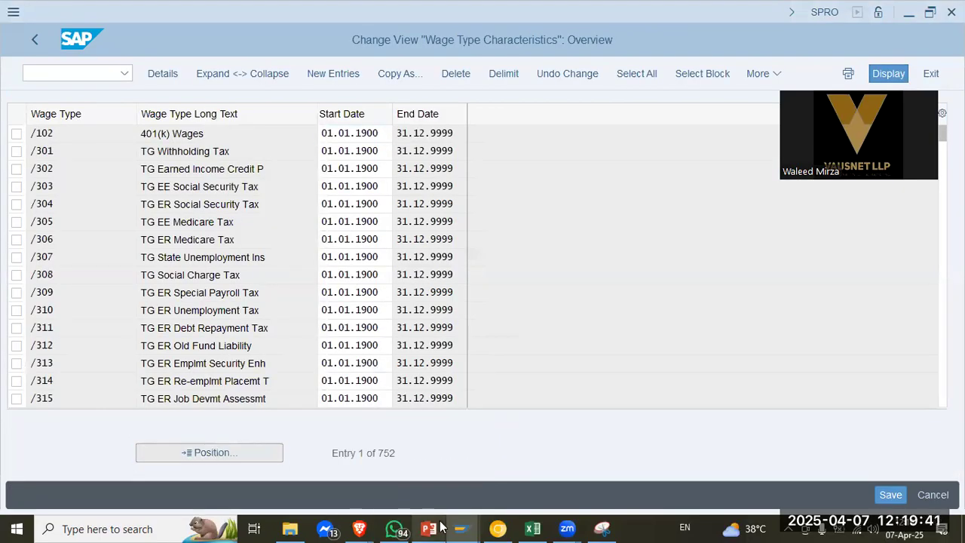
Position the Wage Type Characteristics overview on wage type M112 and select the Commission entry
{"action": "type", "text": "M112"}
{"action": "key", "text": "Return"}
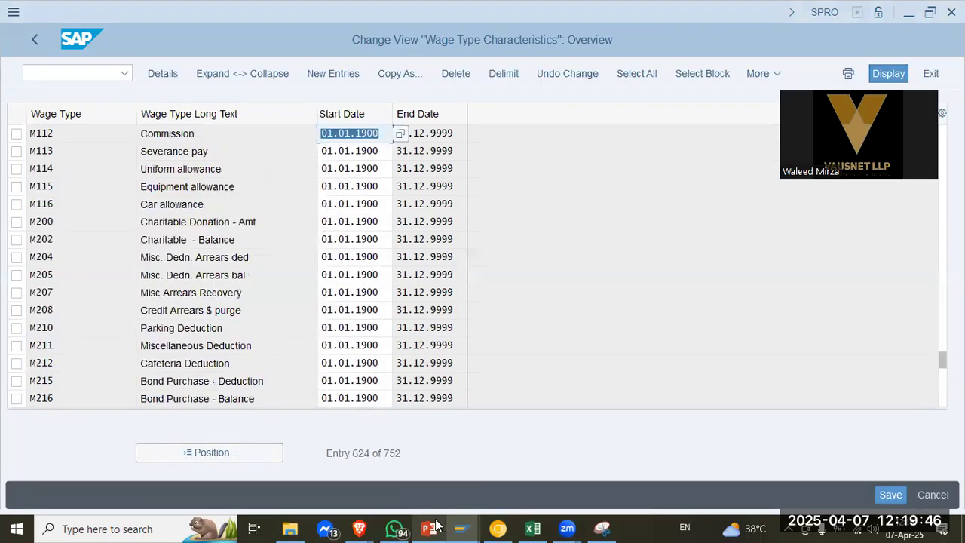
{"action": "left_click", "coordinate": [18, 135]}
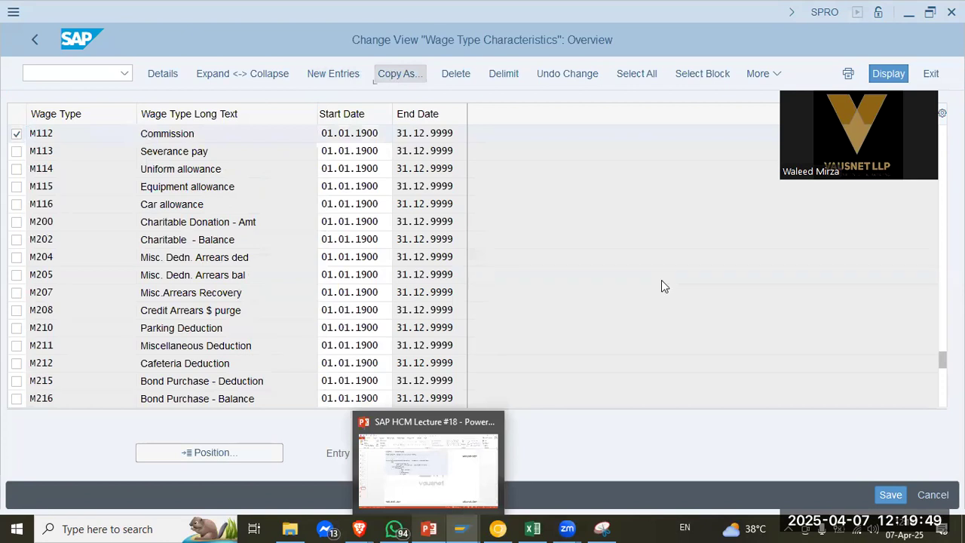
Check slide 10 in PowerPoint and try to copy the Commission wage type to target entry 4500 in SAP, skipping the entry to leave the copy
{"action": "left_click", "coordinate": [429, 529]}
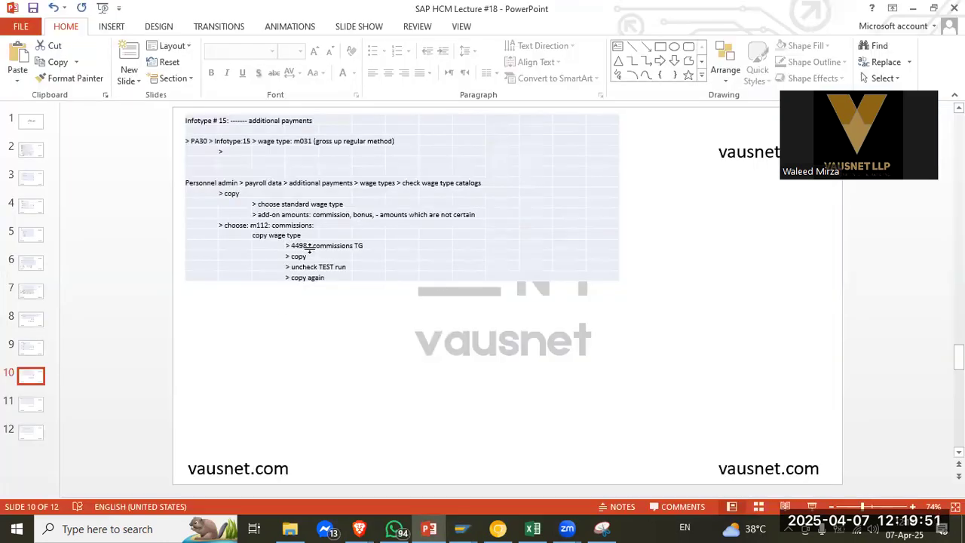
{"action": "key", "text": "alt+Tab"}
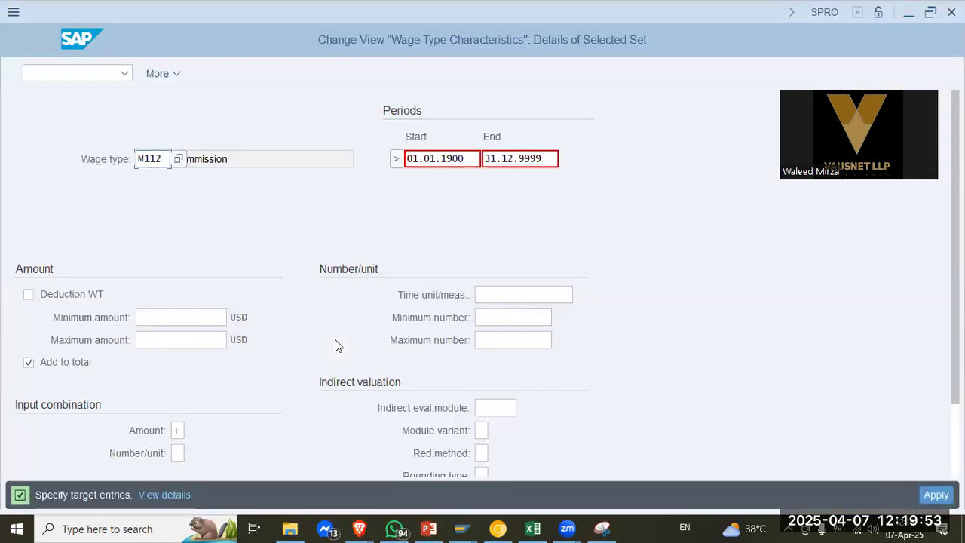
{"action": "double_click", "coordinate": [166, 160]}
{"action": "type", "text": "4500"}
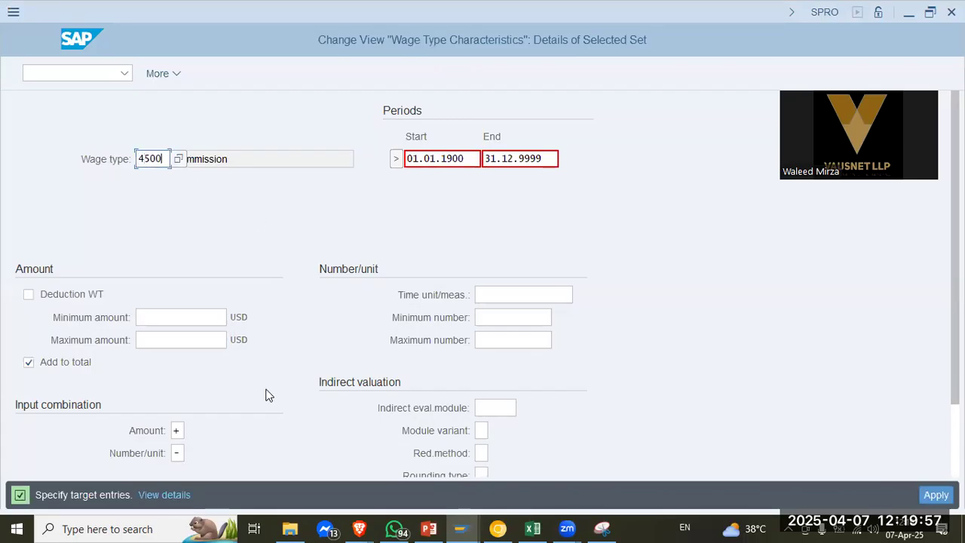
{"action": "key", "text": "Return"}
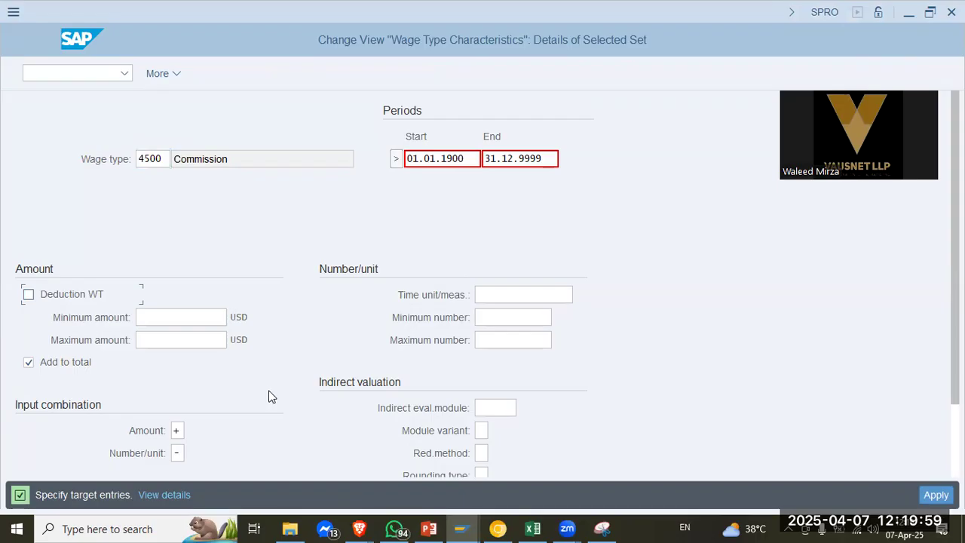
{"action": "left_click", "coordinate": [494, 408]}
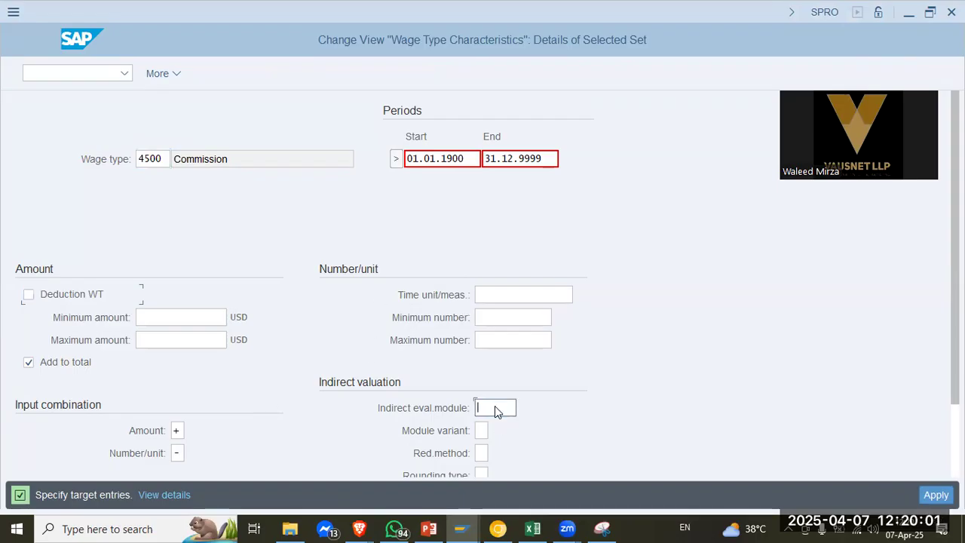
{"action": "key", "text": "alt+Tab"}
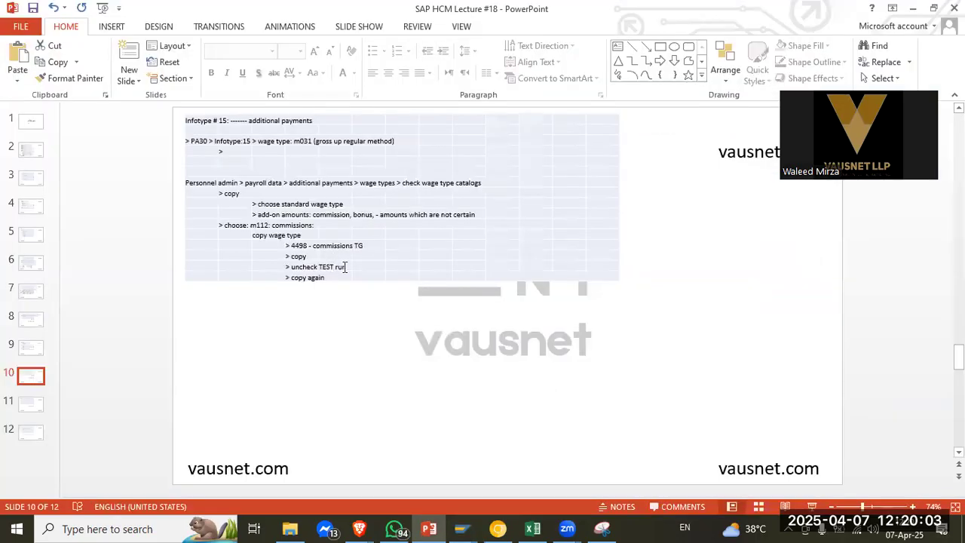
{"action": "key", "text": "alt+Tab"}
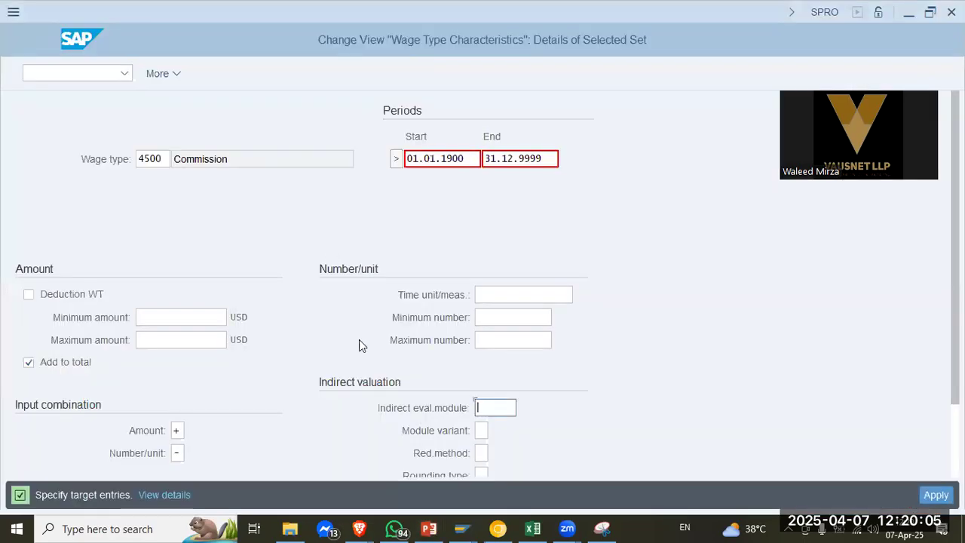
{"action": "scroll", "coordinate": [381, 369], "scroll_direction": "down", "scroll_amount": 1}
{"action": "scroll", "coordinate": [383, 396], "scroll_direction": "down", "scroll_amount": 2}
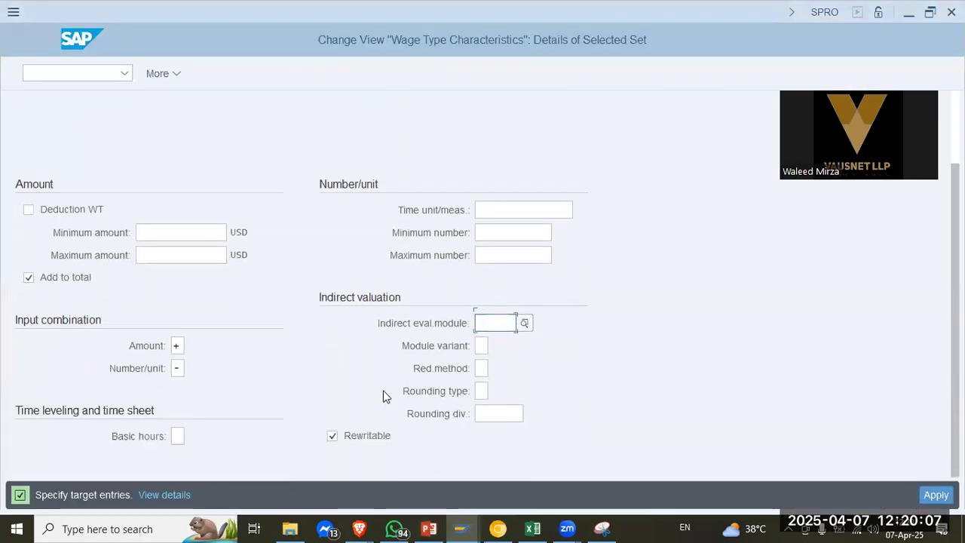
{"action": "left_click", "coordinate": [936, 495]}
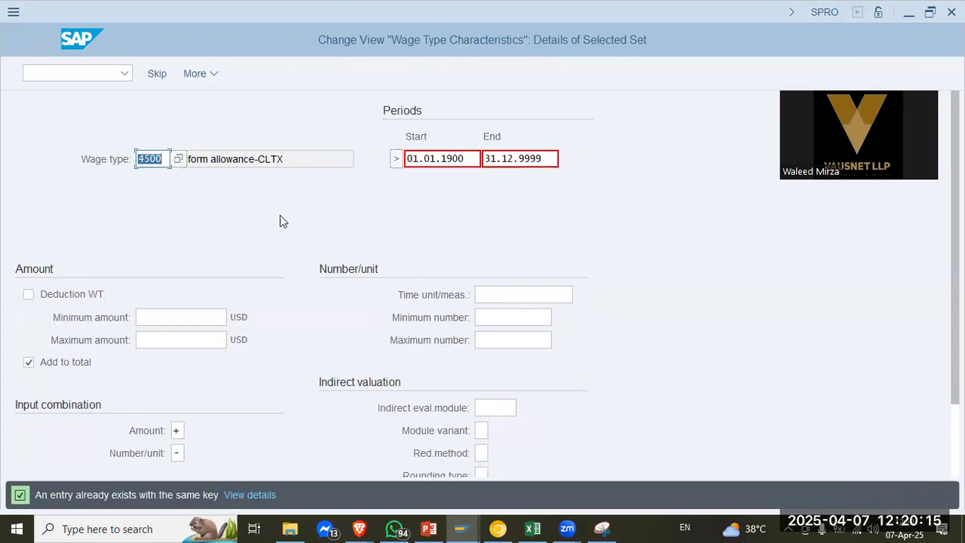
{"action": "left_click", "coordinate": [223, 159]}
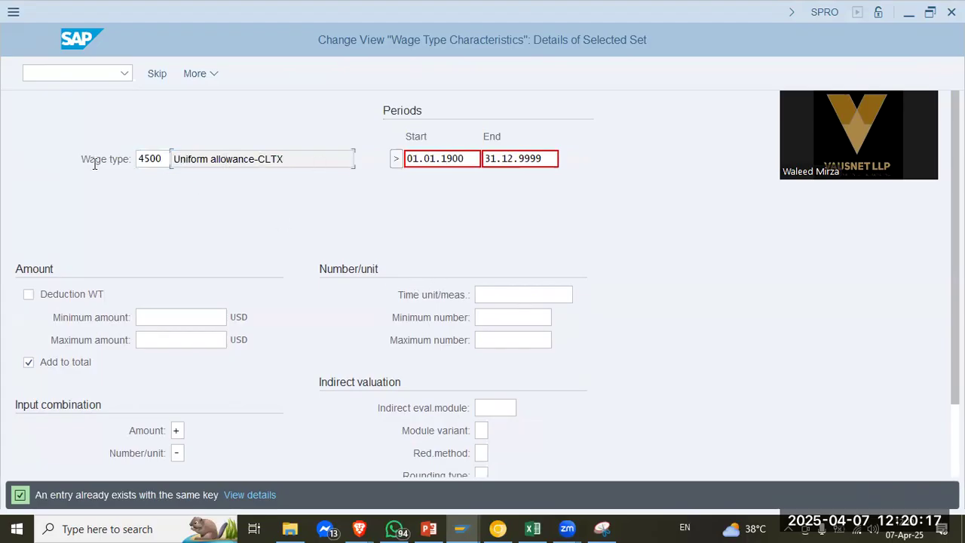
{"action": "key", "text": "ctrl+a"}
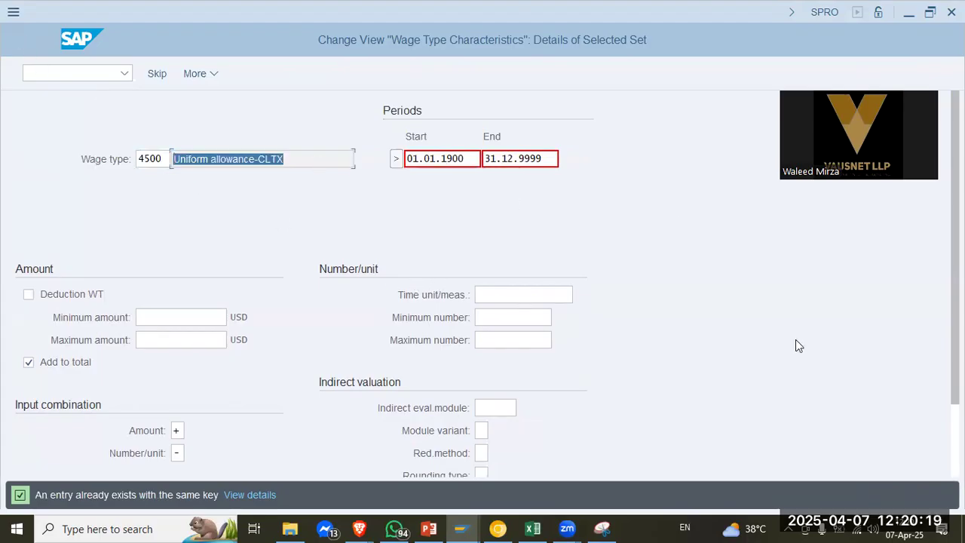
{"action": "left_click", "coordinate": [156, 75]}
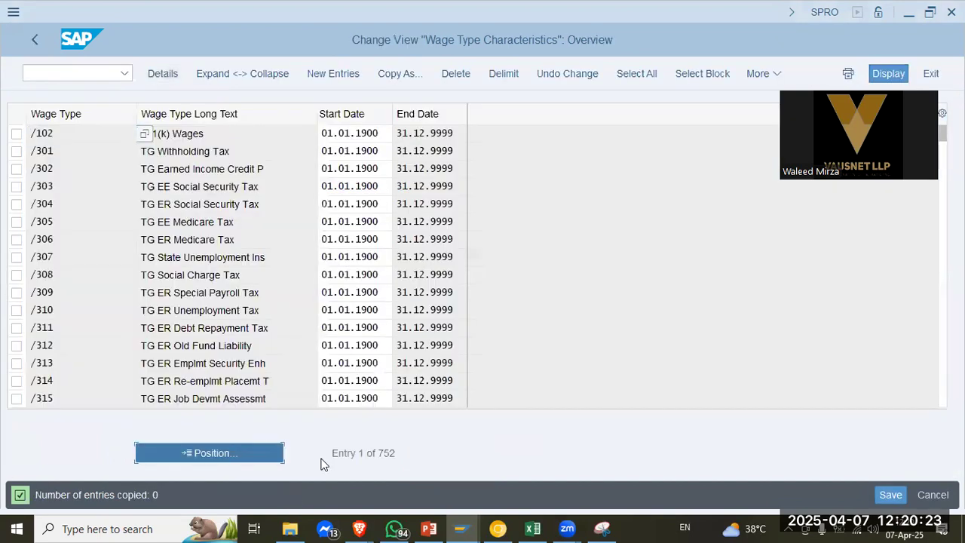
Reposition the wage type overview on the Commission entry M112
{"action": "type", "text": "4112"}
{"action": "key", "text": "Return"}
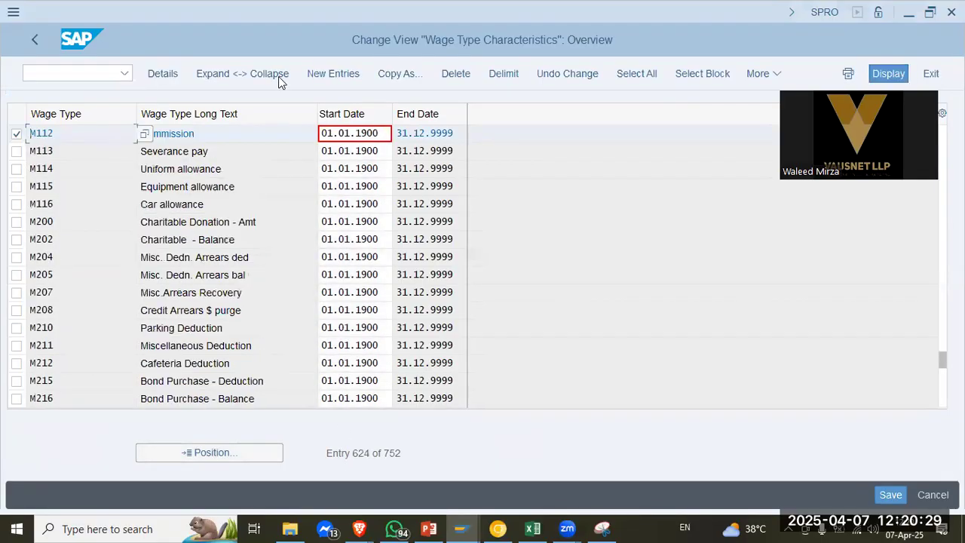
Try to copy the selected Commission wage type M112 to target wage type 4503 and check the validation message
{"action": "left_click", "coordinate": [401, 74]}
{"action": "type", "text": "54"}
{"action": "key", "text": "BackSpace"}
{"action": "key", "text": "BackSpace"}
{"action": "type", "text": "4503"}
{"action": "key", "text": "Return"}
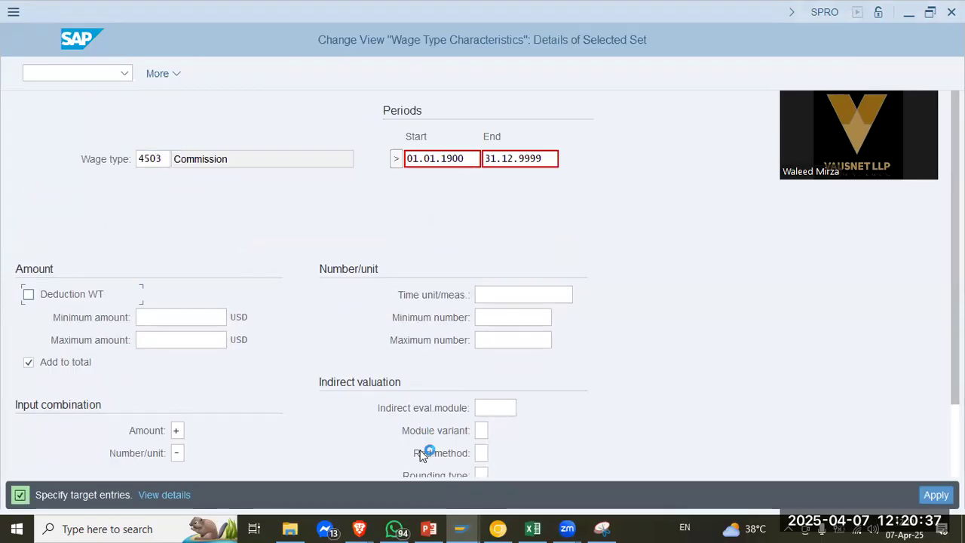
{"action": "scroll", "coordinate": [523, 347], "scroll_direction": "down", "scroll_amount": 2}
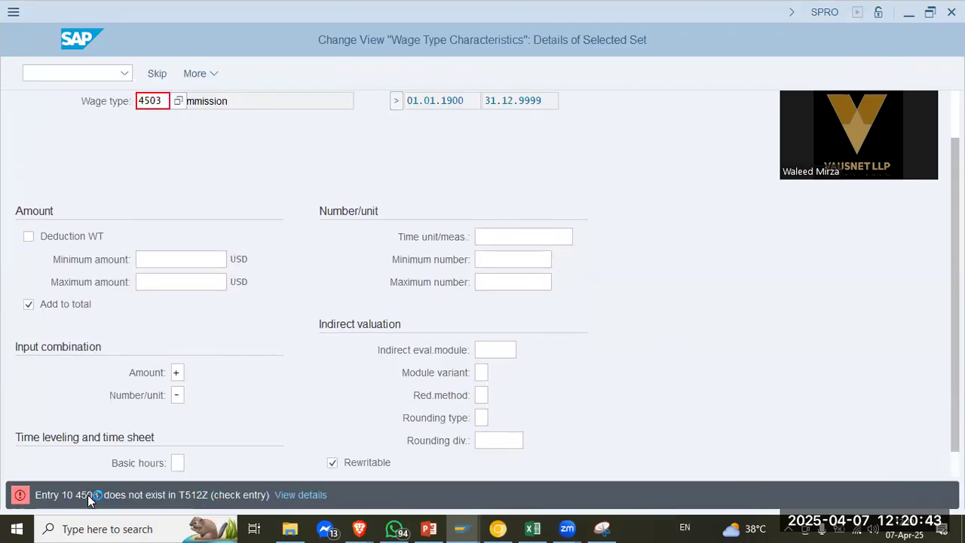
{"action": "left_click_drag", "start_coordinate": [185, 495], "coordinate": [223, 498]}
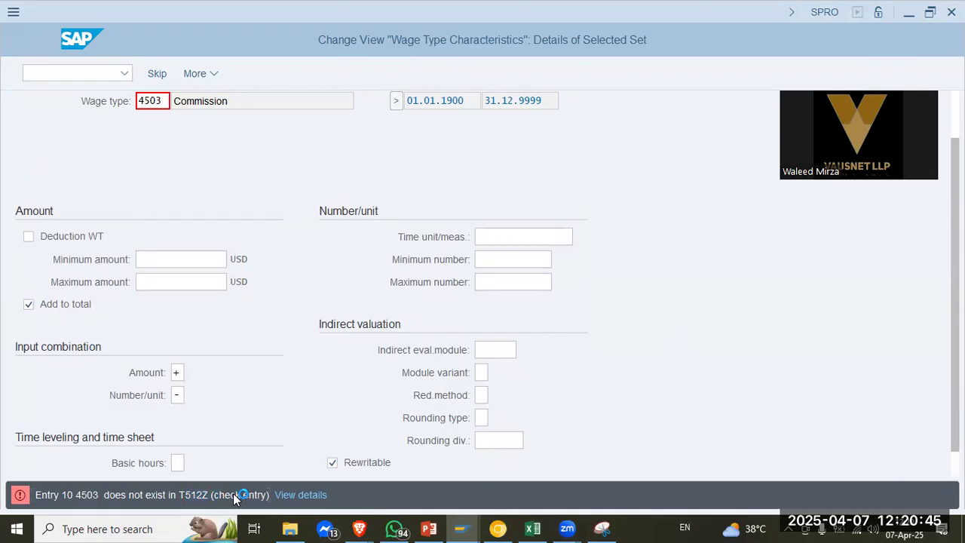
Try 4502 as the target wage type for the Commission copy, and skip the entry to leave the copy
{"action": "left_click", "coordinate": [159, 101]}
{"action": "key", "text": "Return"}
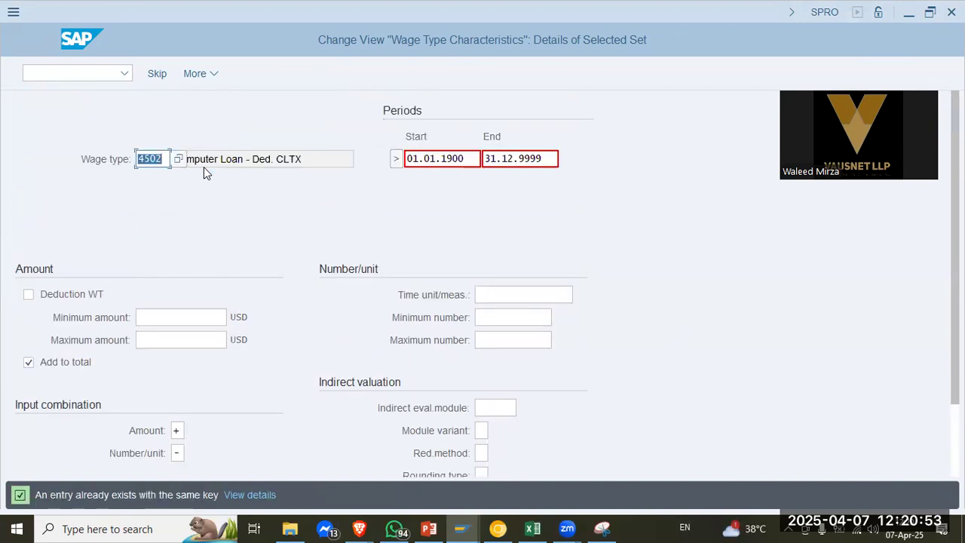
{"action": "left_click", "coordinate": [203, 165]}
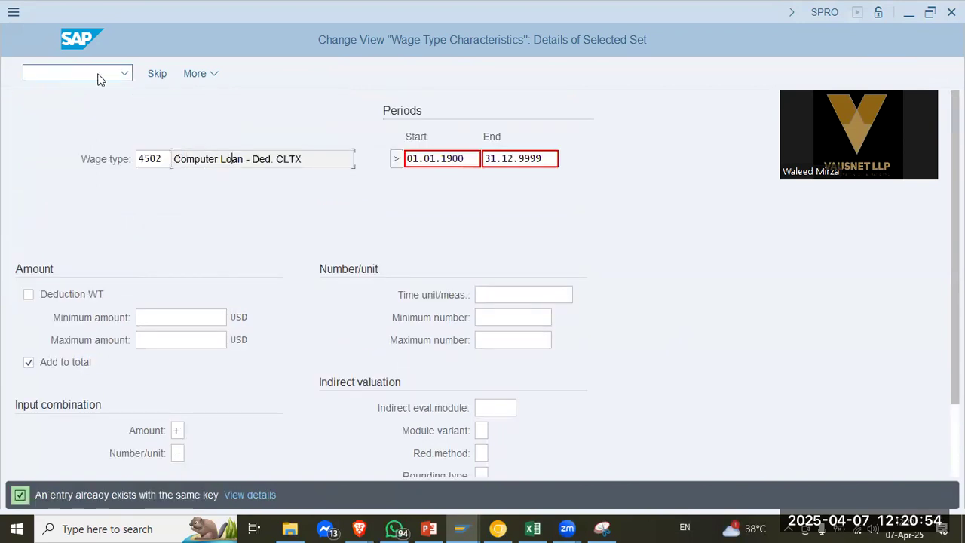
{"action": "left_click", "coordinate": [160, 74]}
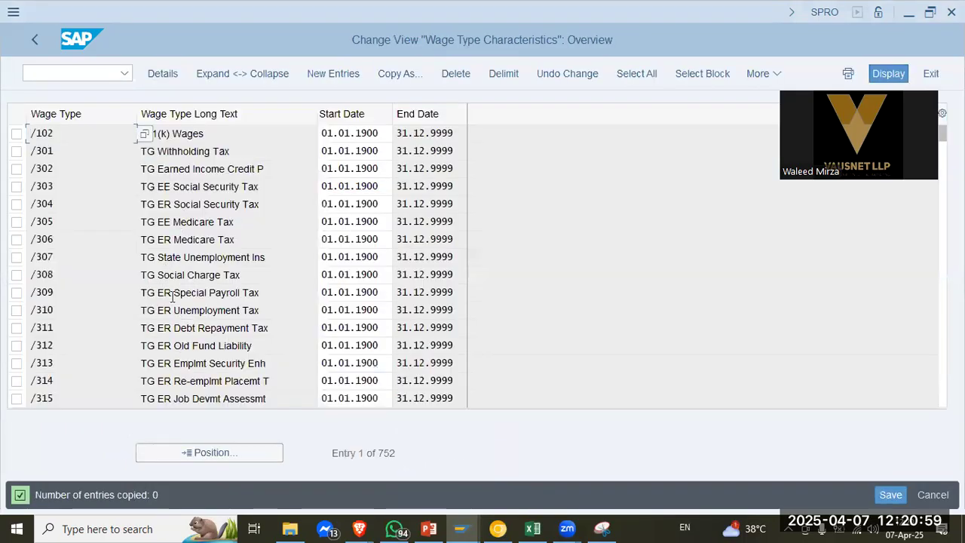
Reposition the Wage Type Characteristics overview on M112 and try to copy Commission to target wage type M115
{"action": "left_click", "coordinate": [238, 455]}
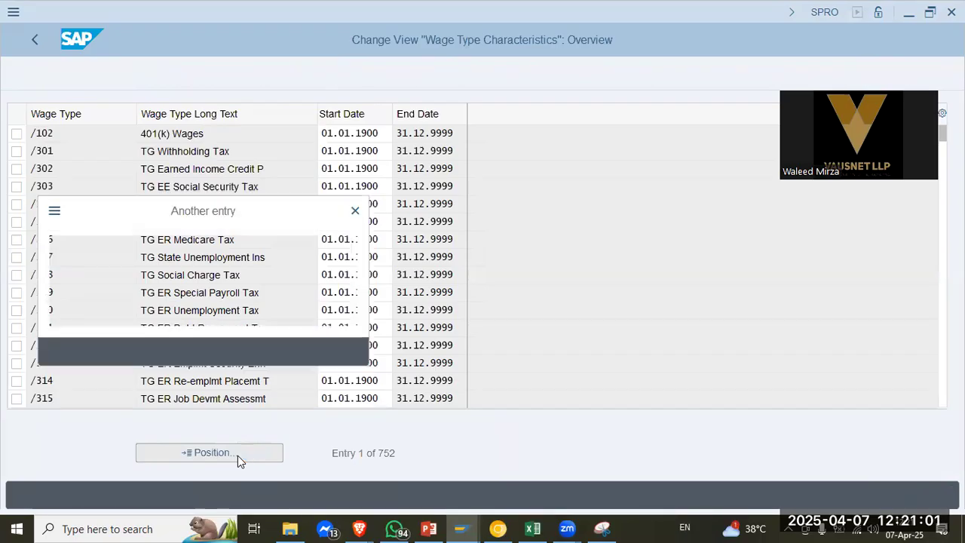
{"action": "type", "text": "M112"}
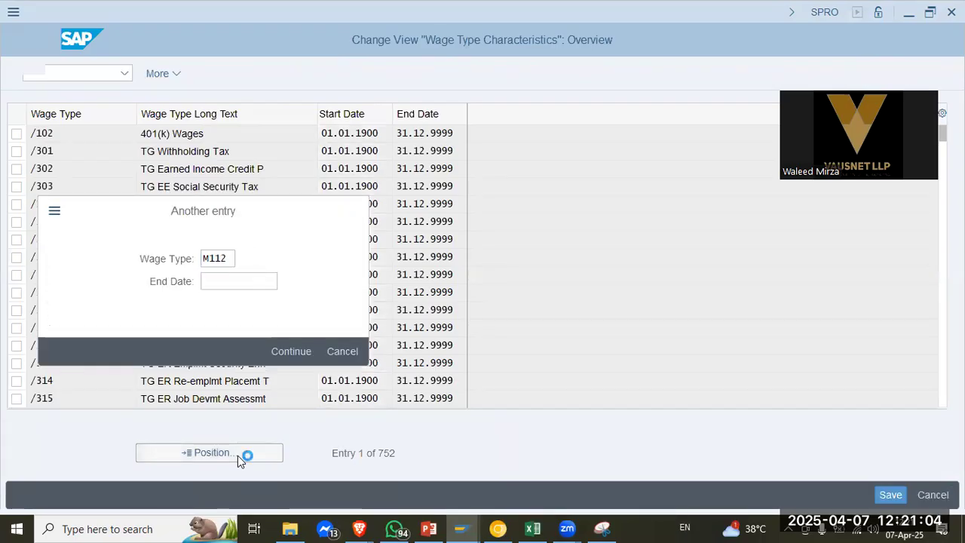
{"action": "key", "text": "Return"}
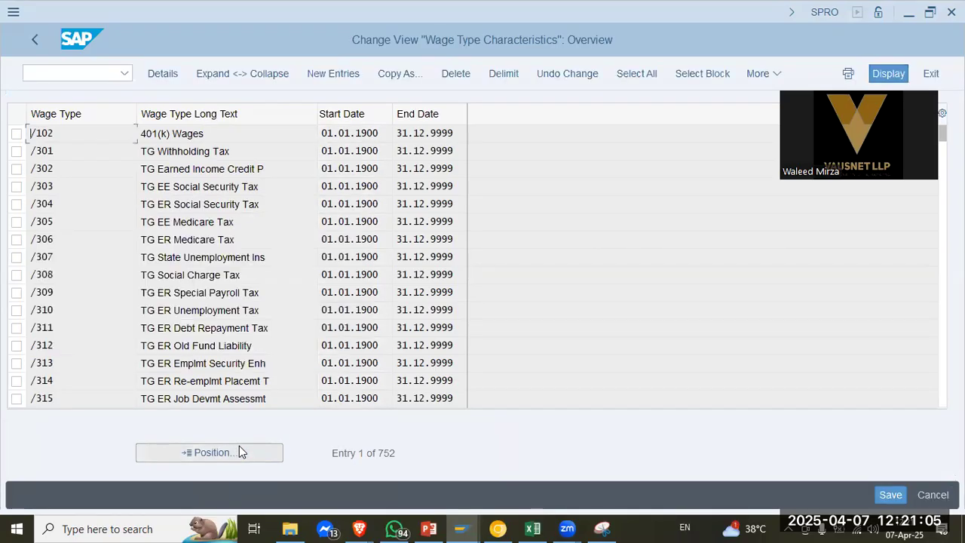
{"action": "left_click", "coordinate": [401, 74]}
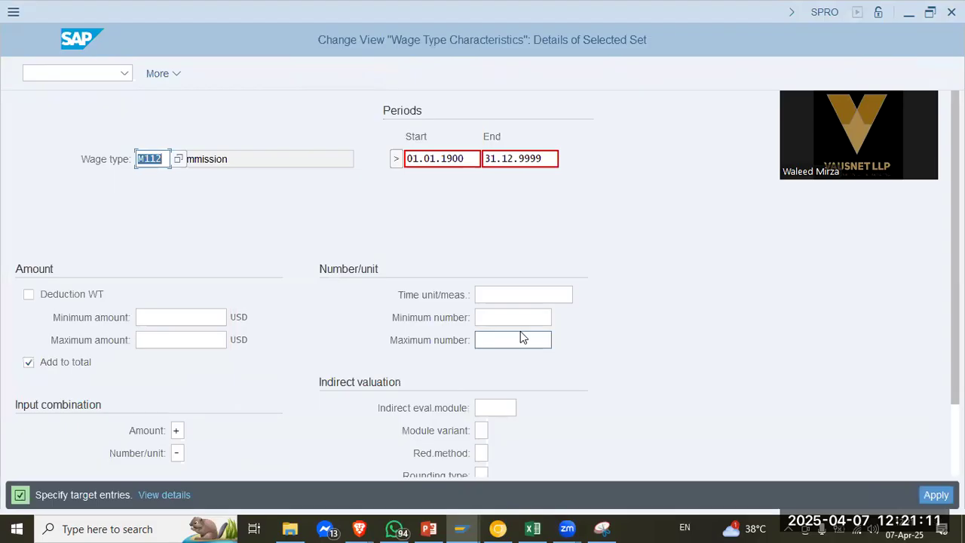
{"action": "key", "text": "Right"}
{"action": "type", "text": "5"}
{"action": "key", "text": "Return"}
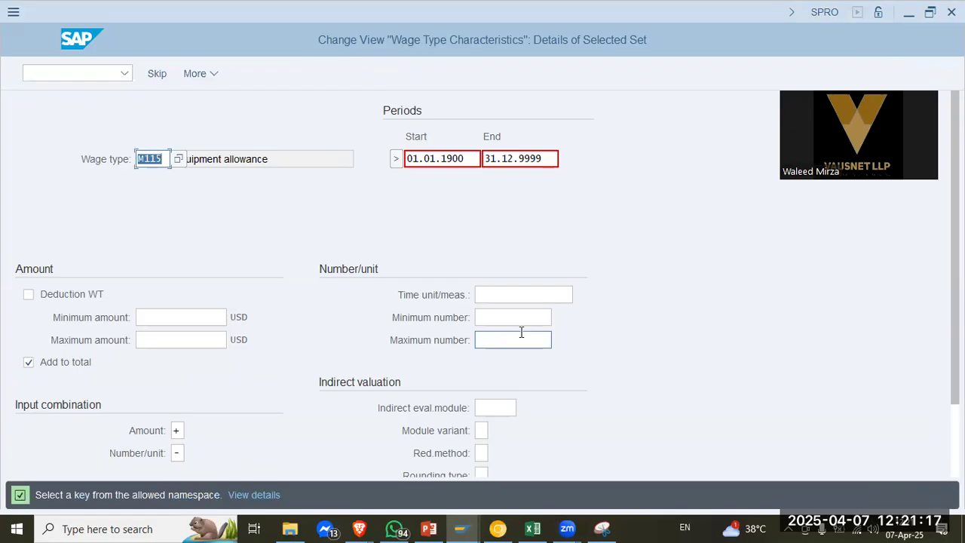
{"action": "left_click", "coordinate": [522, 333]}
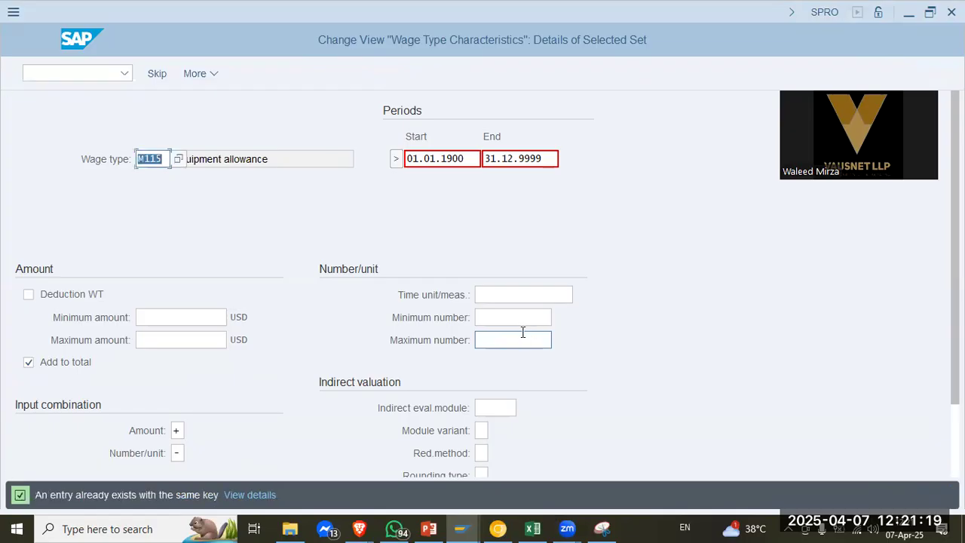
Try M120 as the target wage type for the Commission copy, and skip the entry to return to the overview
{"action": "left_click", "coordinate": [169, 160]}
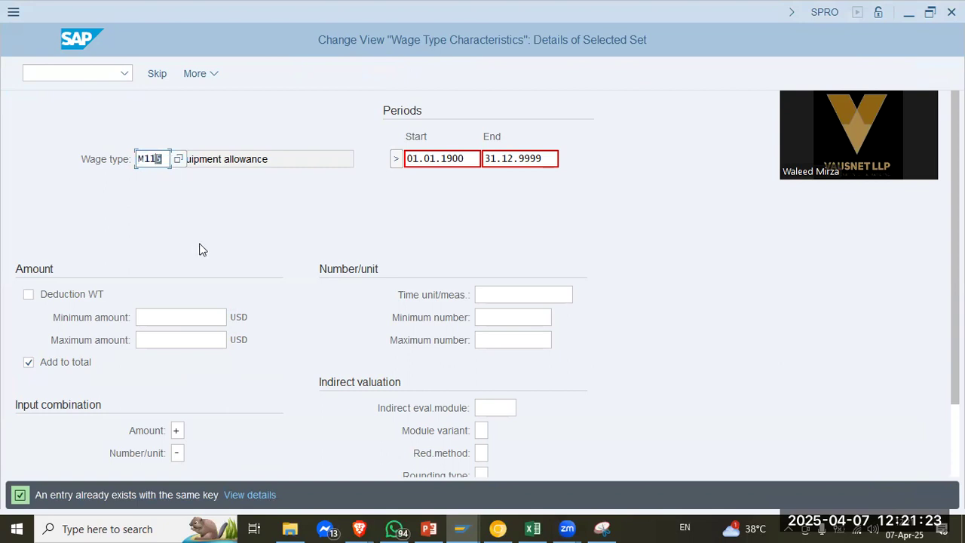
{"action": "key", "text": "BackSpace"}
{"action": "type", "text": "20"}
{"action": "key", "text": "Return"}
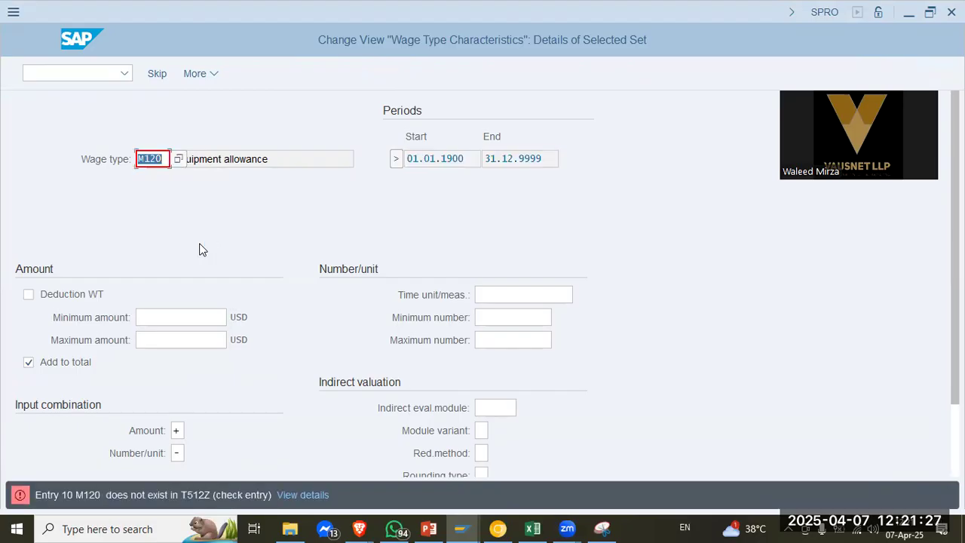
{"action": "left_click", "coordinate": [156, 73]}
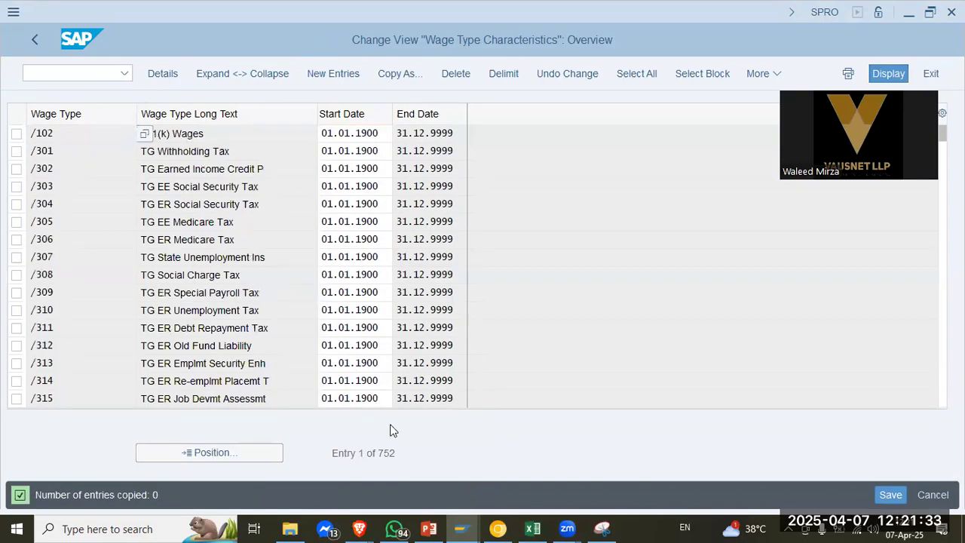
Check slide 10 in PowerPoint, and return from the Wage Type Characteristics overview in SAP to the IMG structure
{"action": "key", "text": "alt+Tab"}
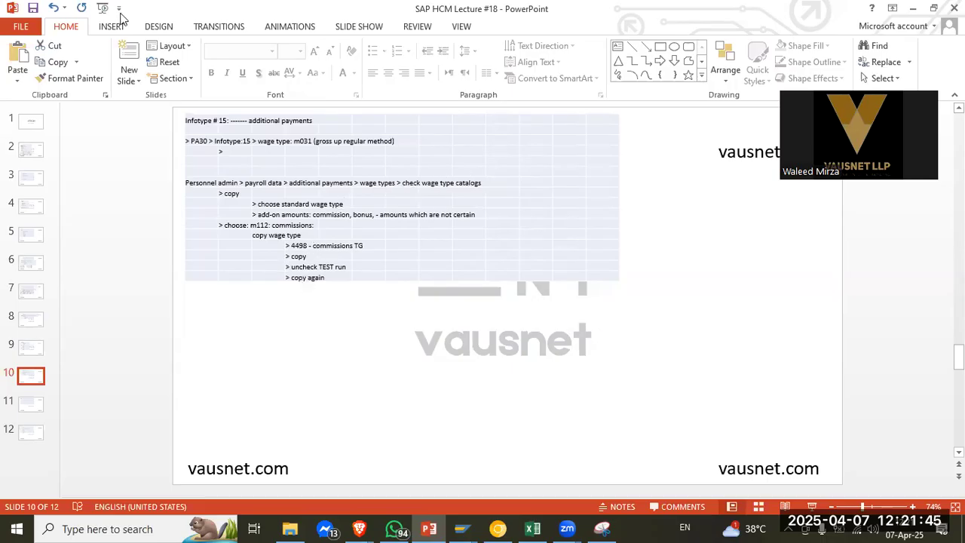
{"action": "key", "text": "alt+Tab"}
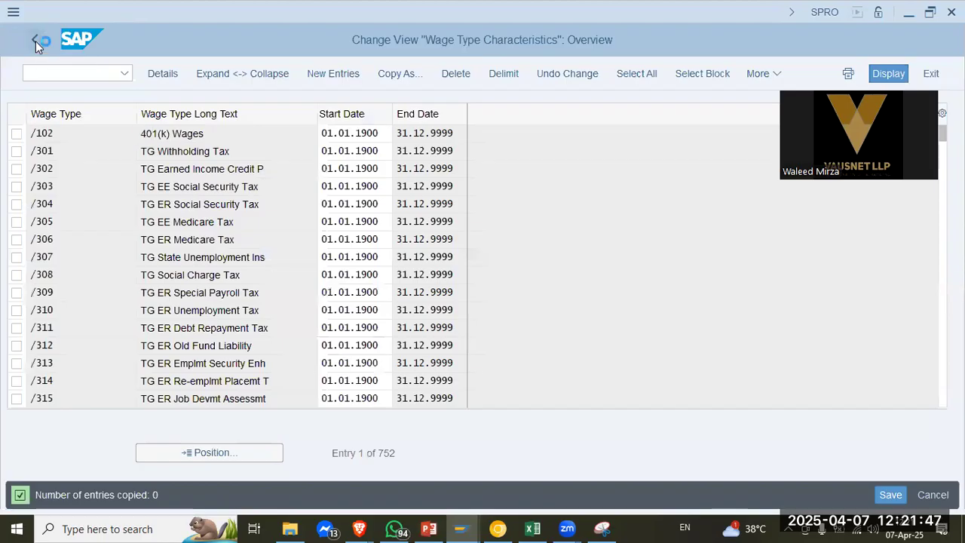
{"action": "left_click", "coordinate": [35, 40]}
{"action": "left_click", "coordinate": [295, 359]}
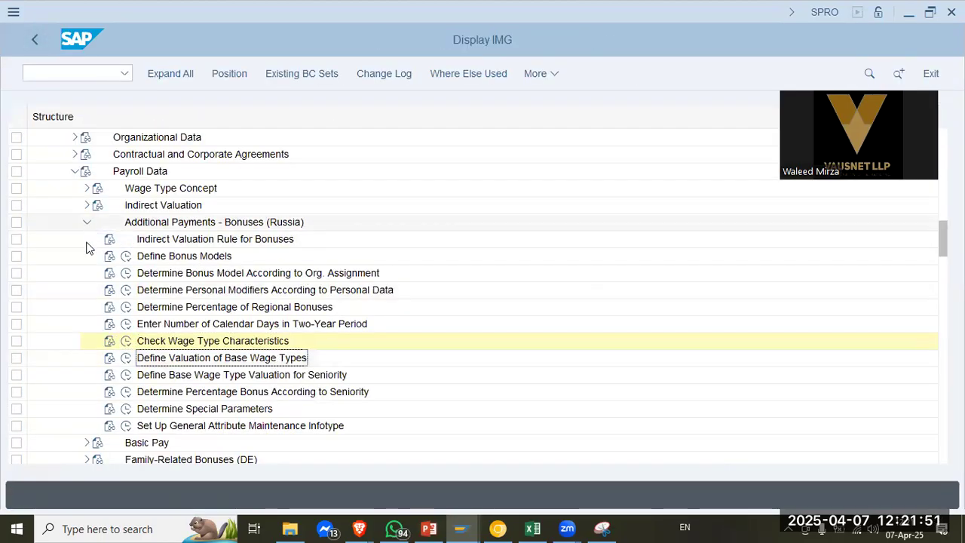
Collapse Additional Payments - Bonuses (Russia) and open wage type maintenance under Payroll Data > Additional Payments with the Copy method
{"action": "scroll", "coordinate": [87, 311], "scroll_direction": "down", "scroll_amount": 2}
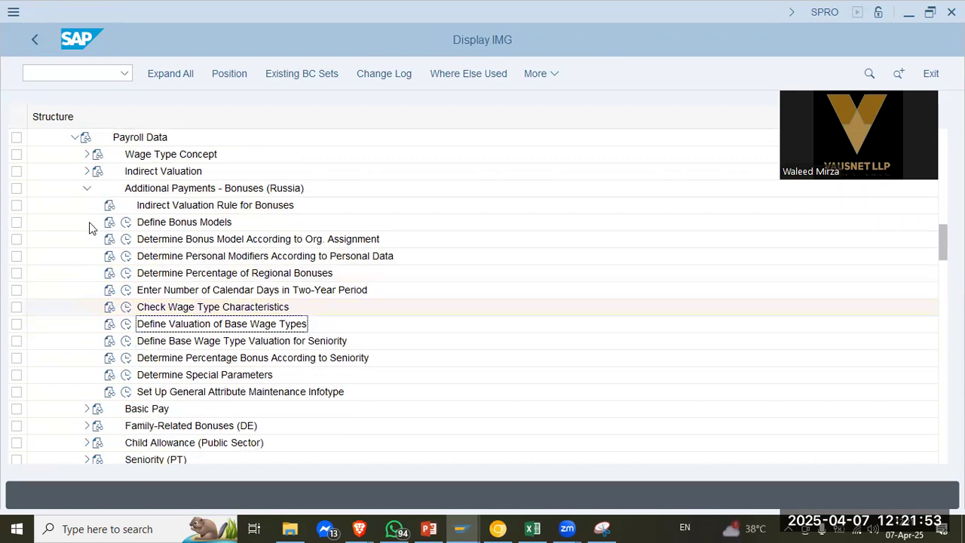
{"action": "left_click", "coordinate": [87, 188]}
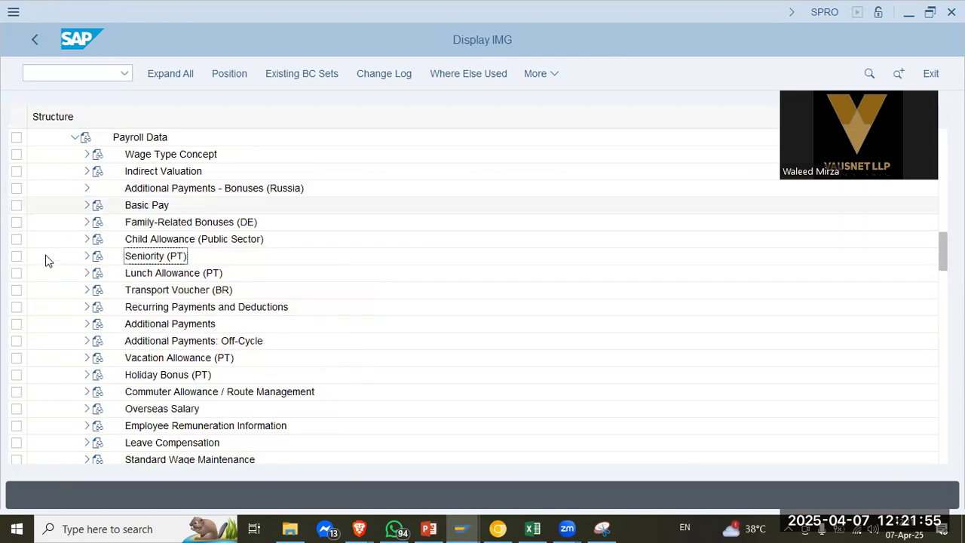
{"action": "left_click", "coordinate": [87, 324]}
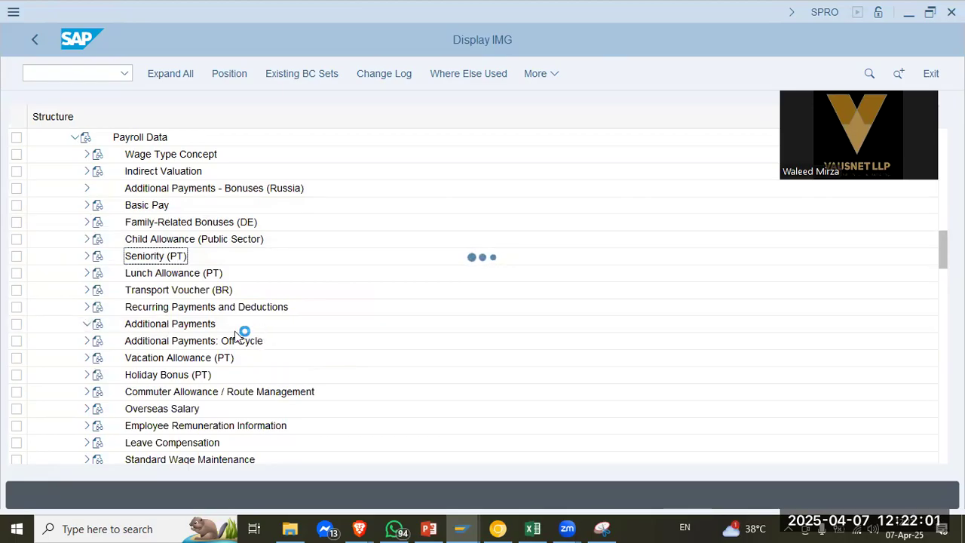
{"action": "left_click", "coordinate": [99, 358]}
{"action": "left_click", "coordinate": [224, 347]}
{"action": "left_click", "coordinate": [139, 343]}
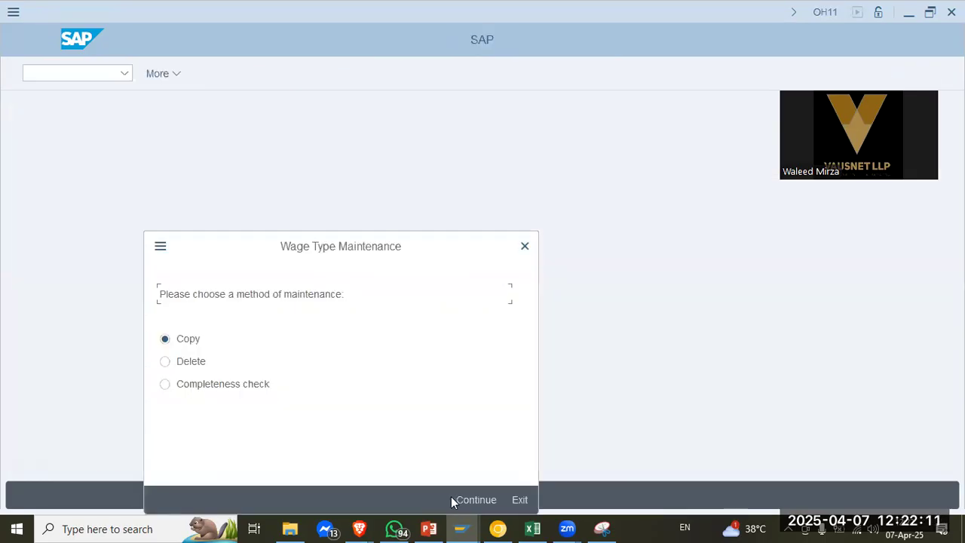
{"action": "left_click", "coordinate": [461, 498]}
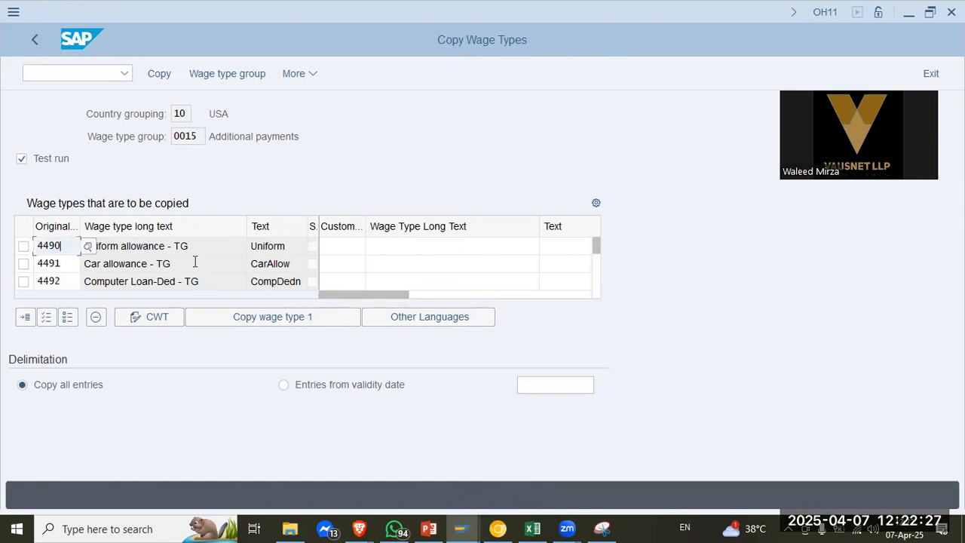
Select the M112 Commission wage type in the list to copy and assign it customer wage type 4503
{"action": "scroll", "coordinate": [194, 266], "scroll_direction": "down", "scroll_amount": 1}
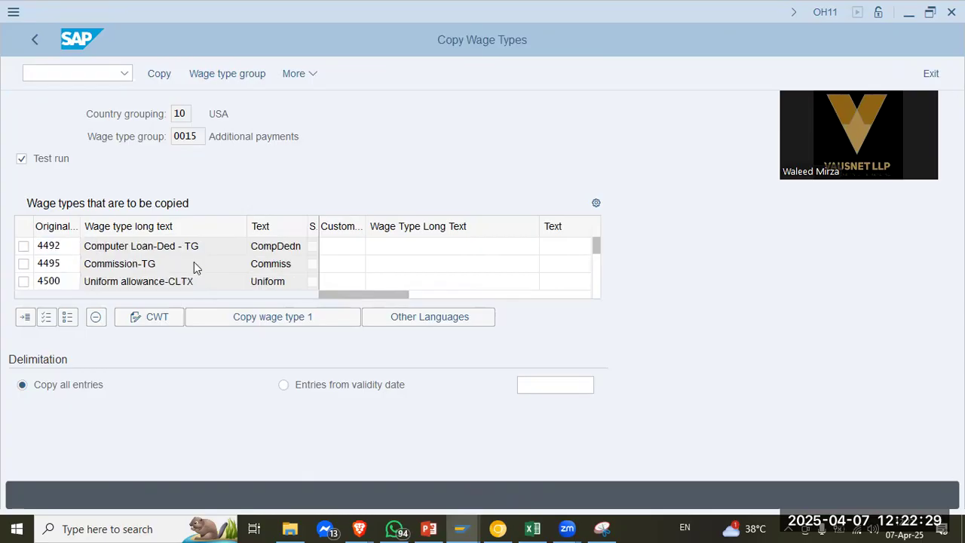
{"action": "scroll", "coordinate": [194, 267], "scroll_direction": "down", "scroll_amount": 1}
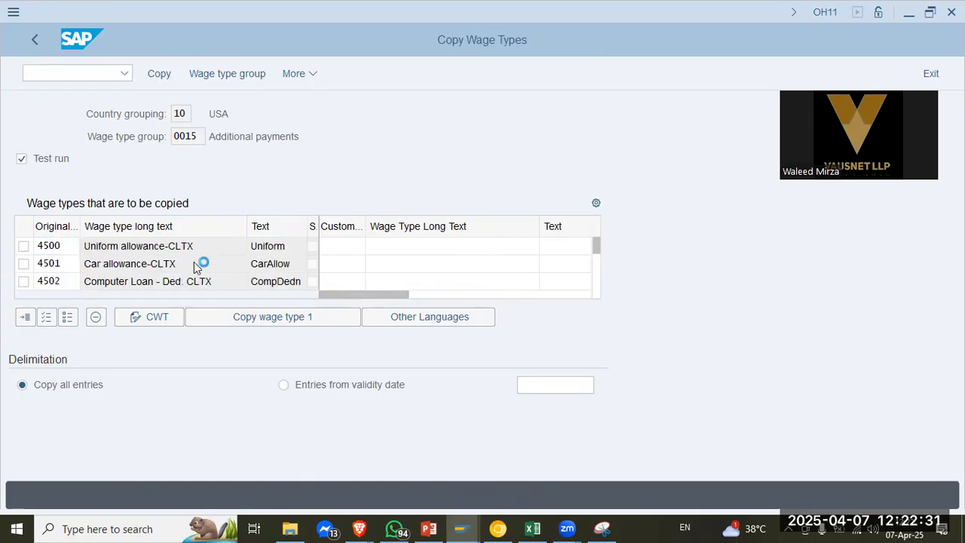
{"action": "scroll", "coordinate": [194, 261], "scroll_direction": "down", "scroll_amount": 1}
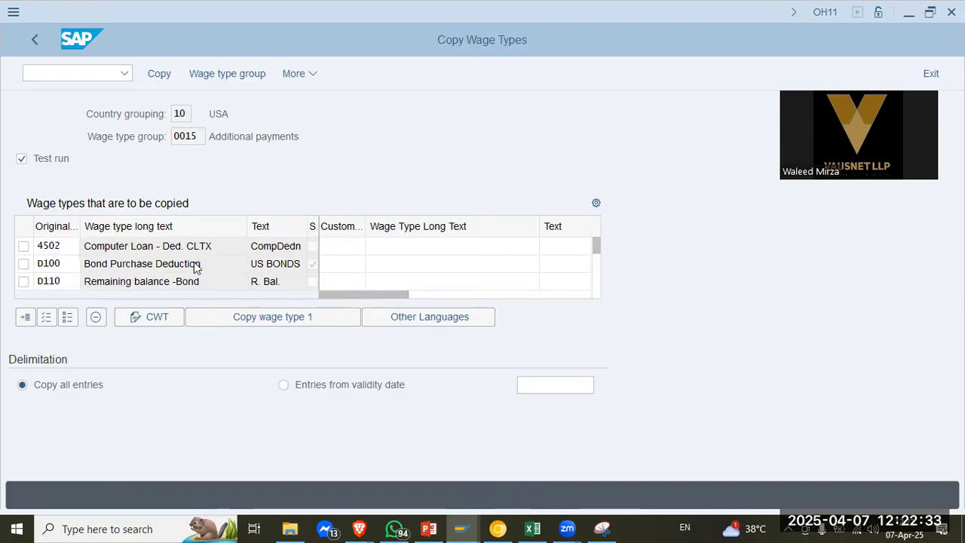
{"action": "scroll", "coordinate": [194, 260], "scroll_direction": "down", "scroll_amount": 1}
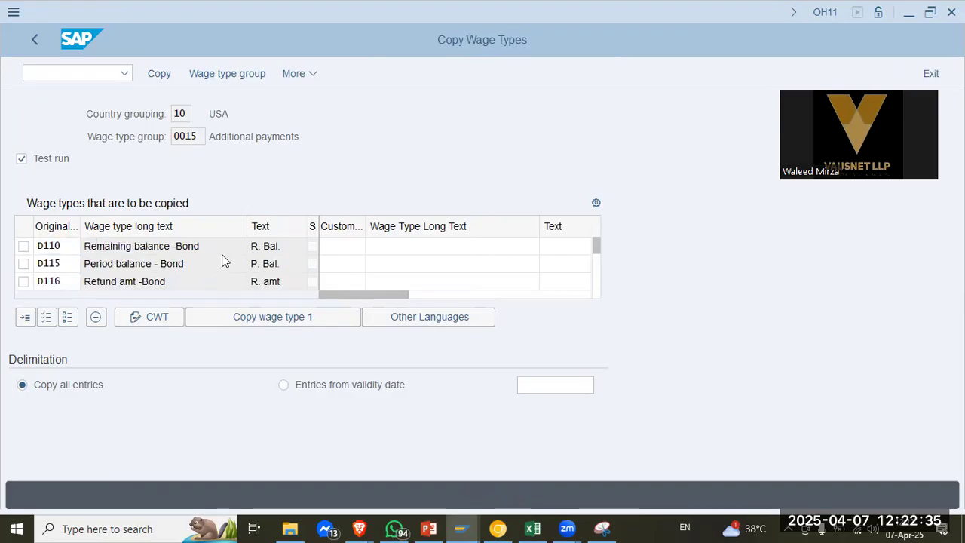
{"action": "scroll", "coordinate": [223, 260], "scroll_direction": "down", "scroll_amount": 1}
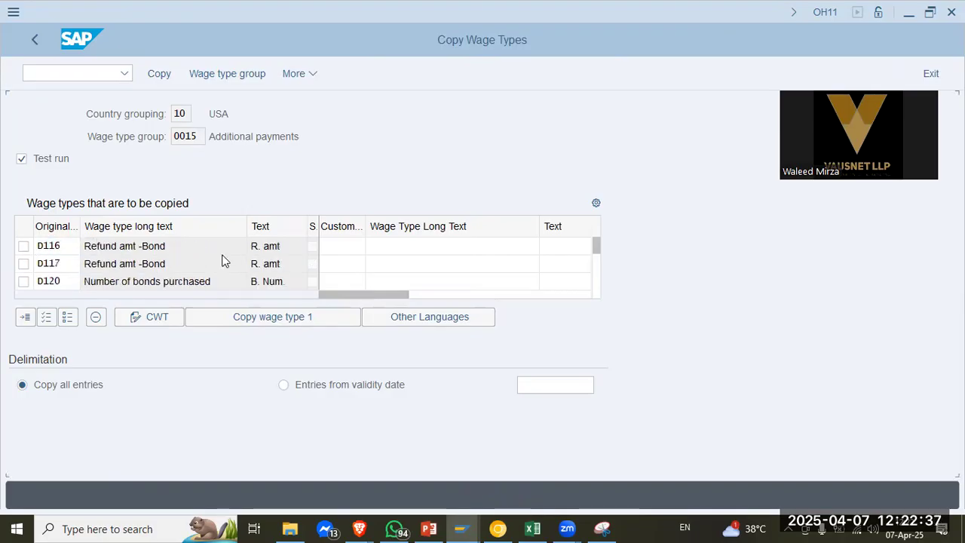
{"action": "scroll", "coordinate": [222, 260], "scroll_direction": "down", "scroll_amount": 1}
{"action": "scroll", "coordinate": [223, 256], "scroll_direction": "down", "scroll_amount": 1}
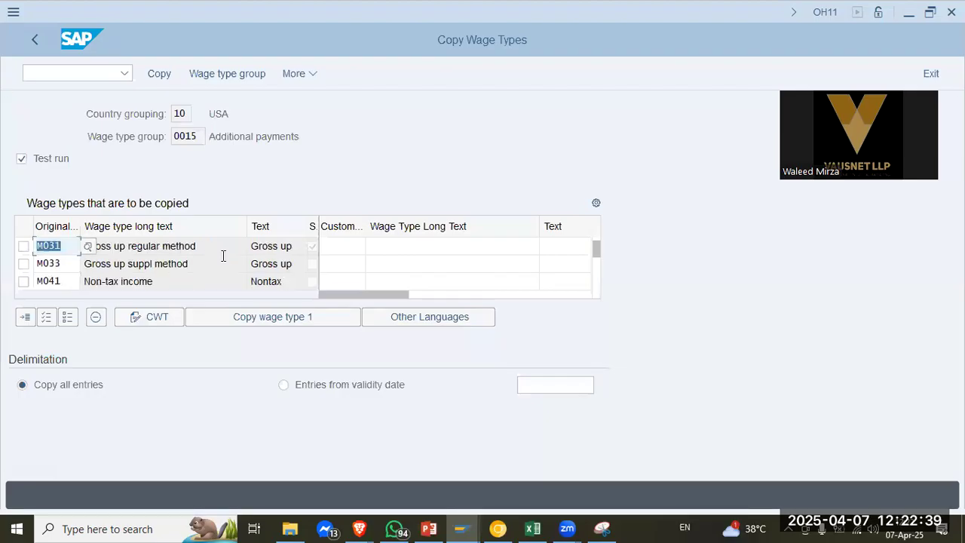
{"action": "scroll", "coordinate": [222, 260], "scroll_direction": "down", "scroll_amount": 1}
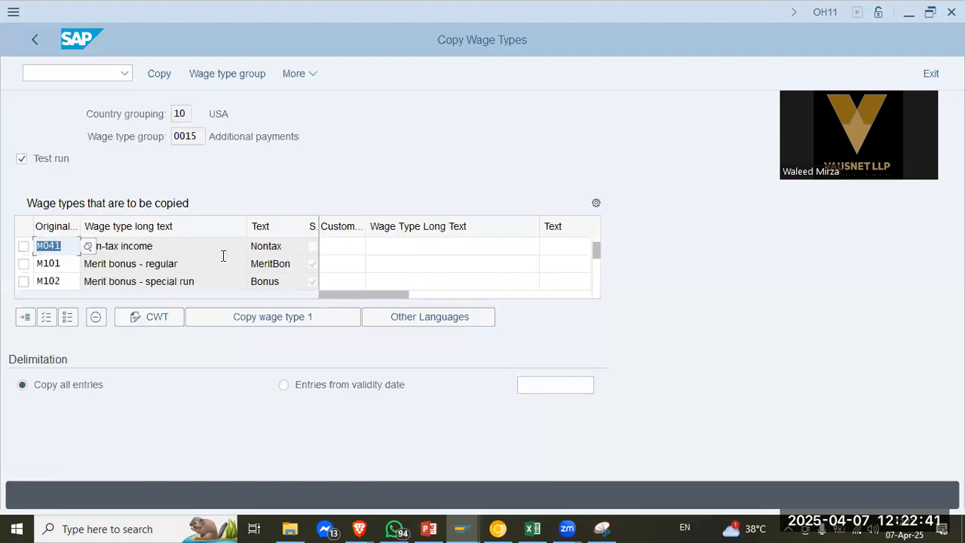
{"action": "scroll", "coordinate": [223, 255], "scroll_direction": "down", "scroll_amount": 1}
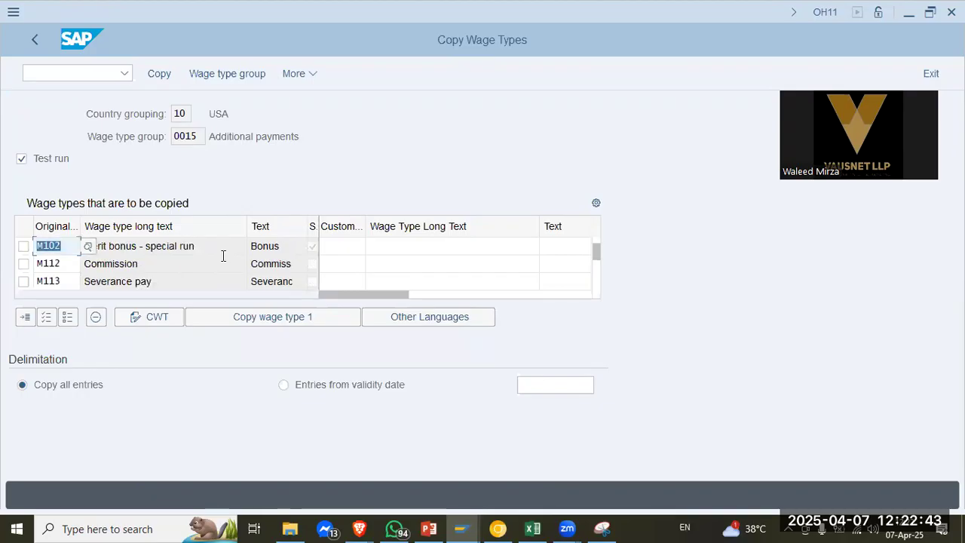
{"action": "left_click", "coordinate": [24, 264]}
{"action": "left_click", "coordinate": [156, 317]}
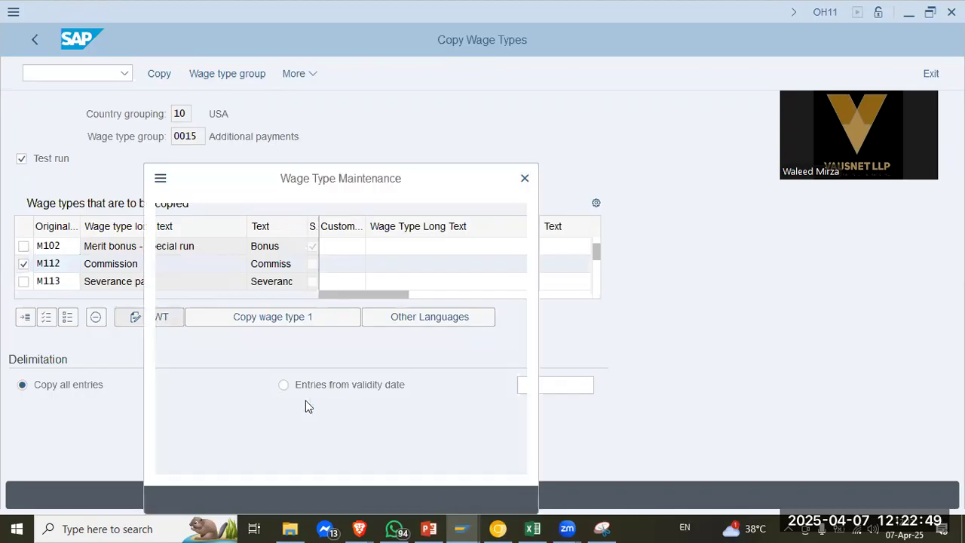
{"action": "type", "text": "4503"}
{"action": "key", "text": "Tab"}
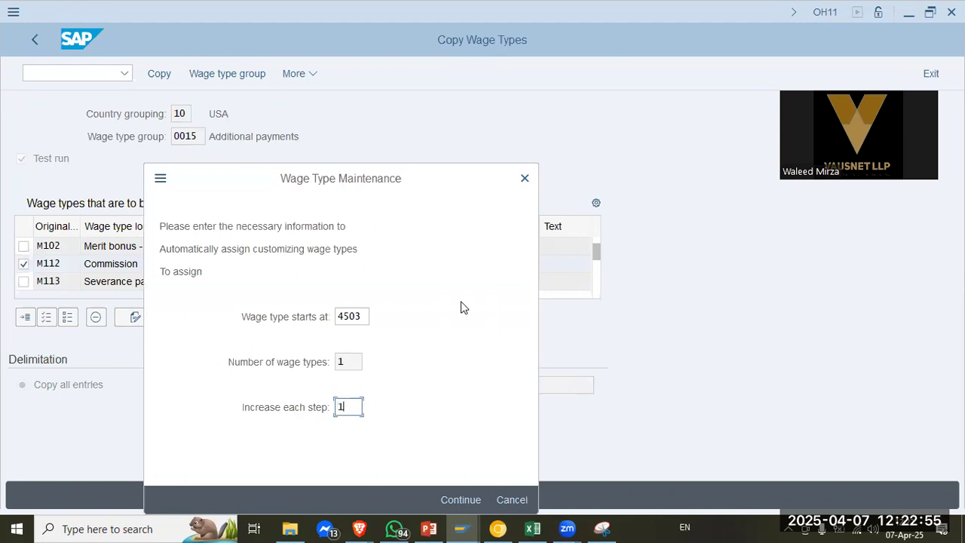
{"action": "key", "text": "Return"}
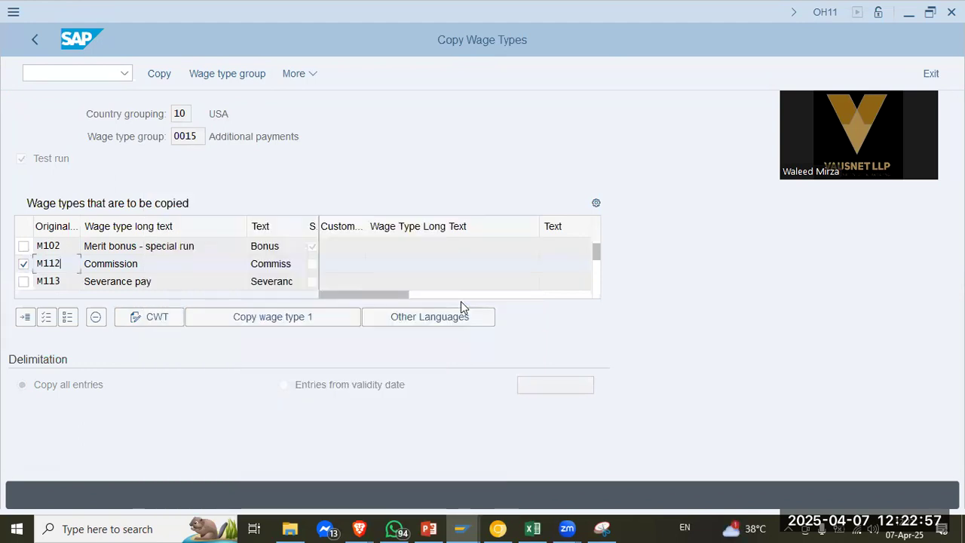
Set the long text of customer wage type 4503 to Commission-CLTX
{"action": "left_click", "coordinate": [481, 270]}
{"action": "type", "text": "-c"}
{"action": "key", "text": "BackSpace"}
{"action": "type", "text": "CLTX"}
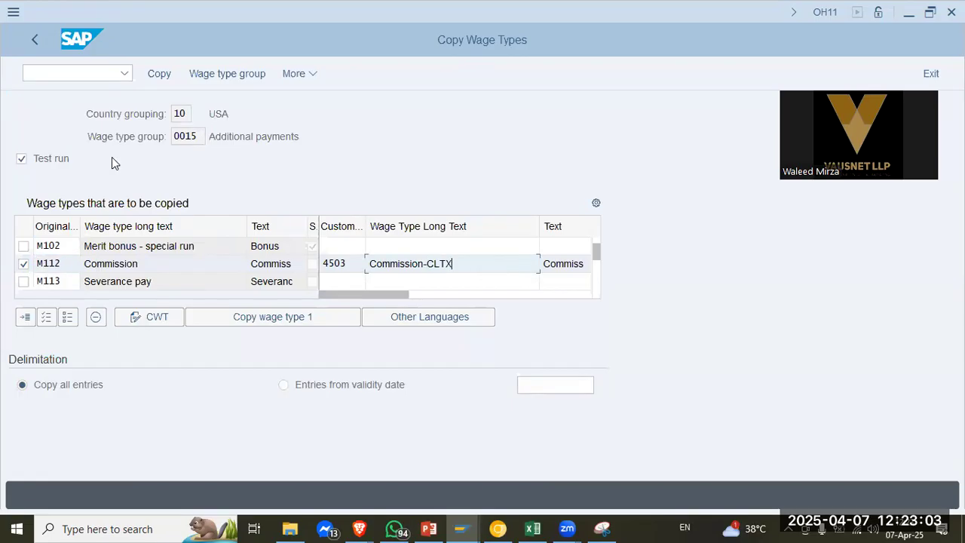
Turn off the test run, copy wage type M112 to 4503 live, and accept the proposed customizing request
{"action": "left_click", "coordinate": [51, 159]}
{"action": "left_click", "coordinate": [154, 74]}
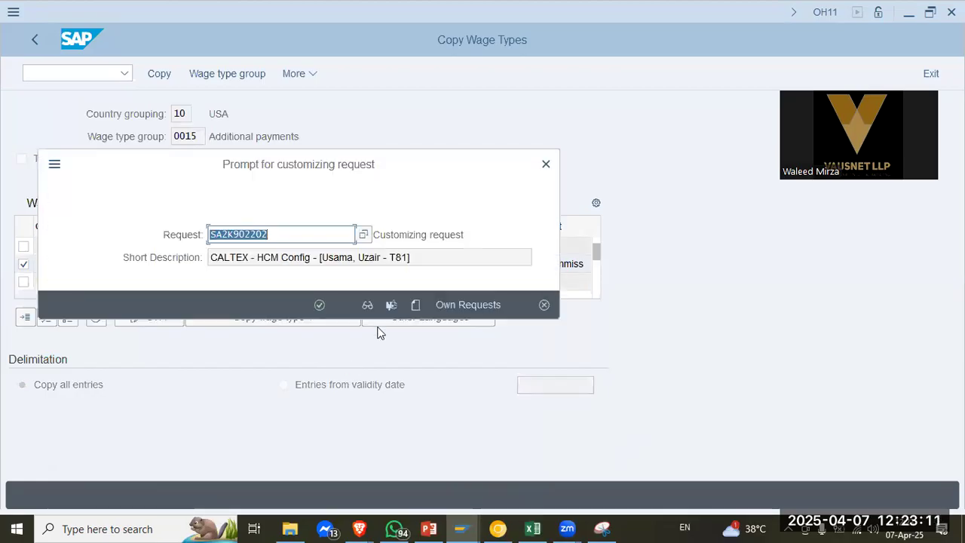
{"action": "left_click", "coordinate": [319, 305]}
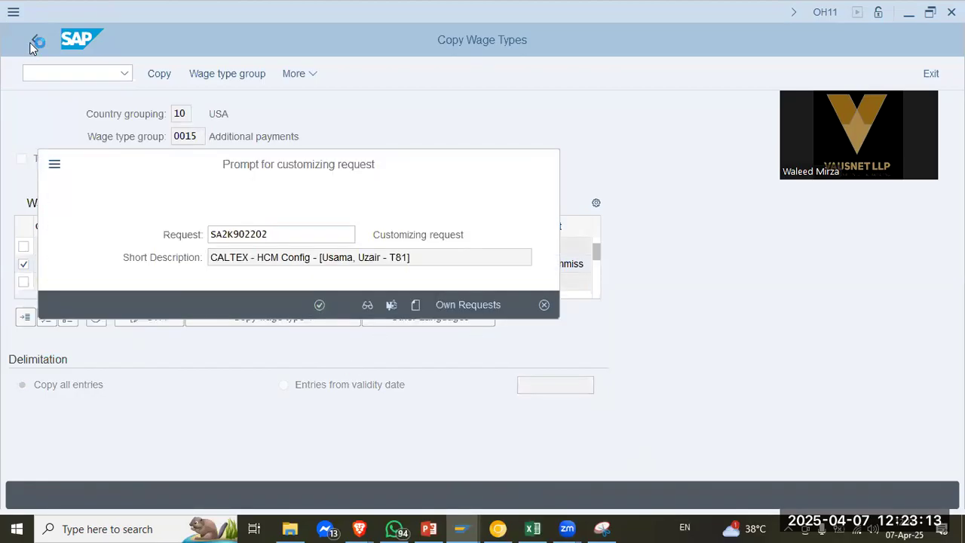
Switch to PowerPoint to read slide 11 for the additional payments wage type checks, and return to SAP
{"action": "key", "text": "alt+Tab"}
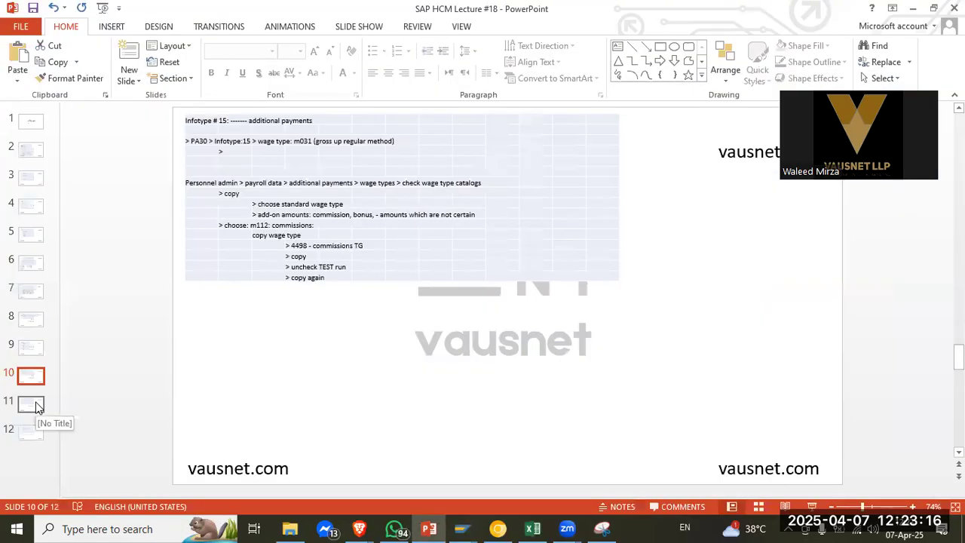
{"action": "left_click", "coordinate": [32, 404]}
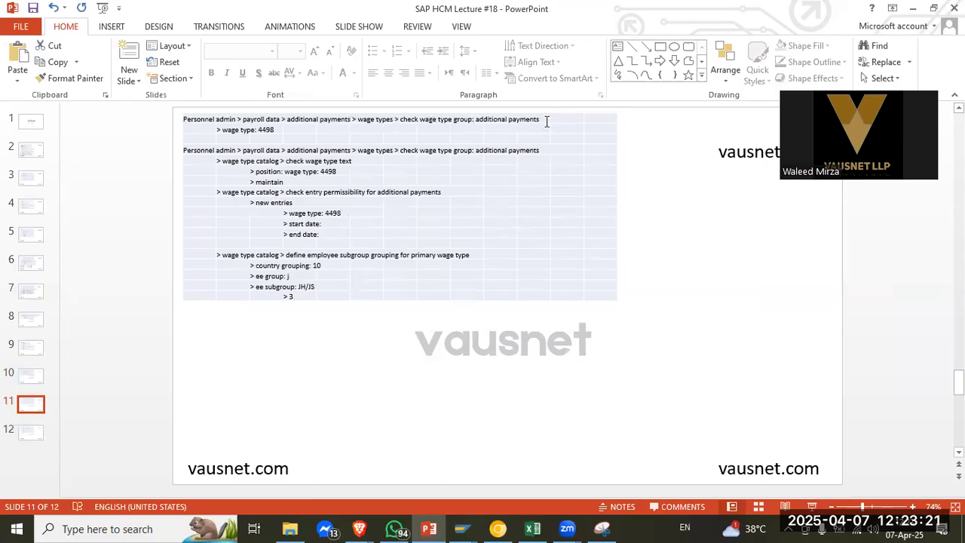
{"action": "key", "text": "alt+Tab"}
{"action": "key", "text": "alt+Tab"}
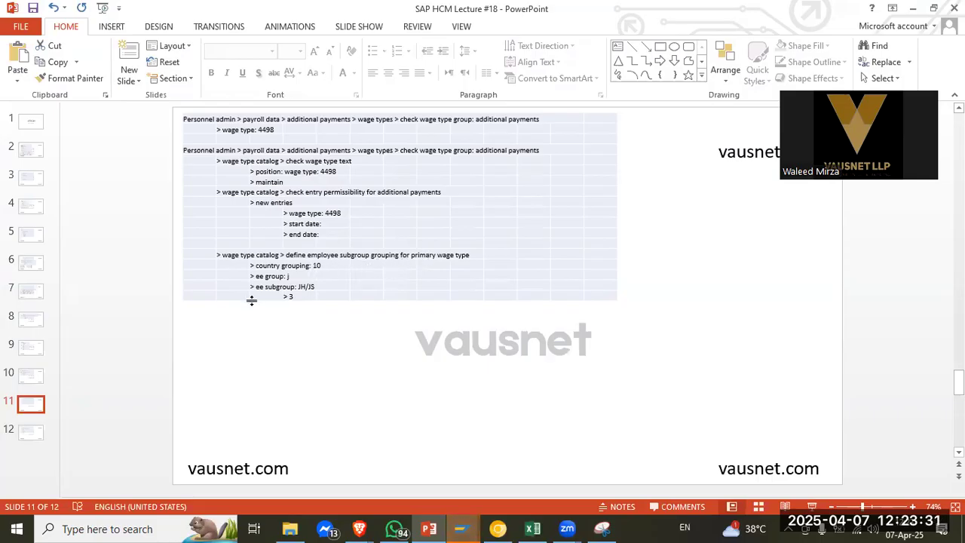
{"action": "key", "text": "alt+Tab"}
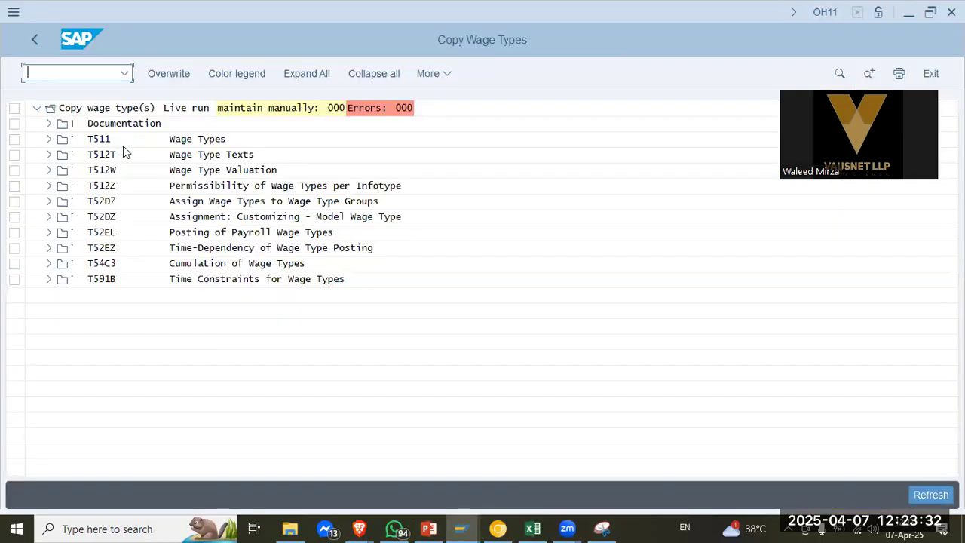
Leave the Copy Wage Types log and wage type maintenance for the IMG structure, rechecking slide 11 in PowerPoint
{"action": "left_click", "coordinate": [33, 41]}
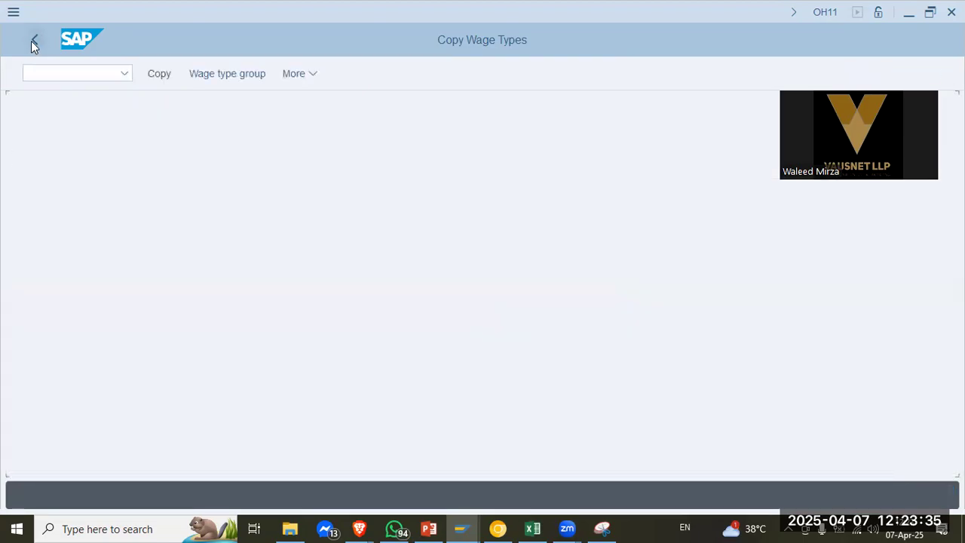
{"action": "left_click", "coordinate": [30, 45]}
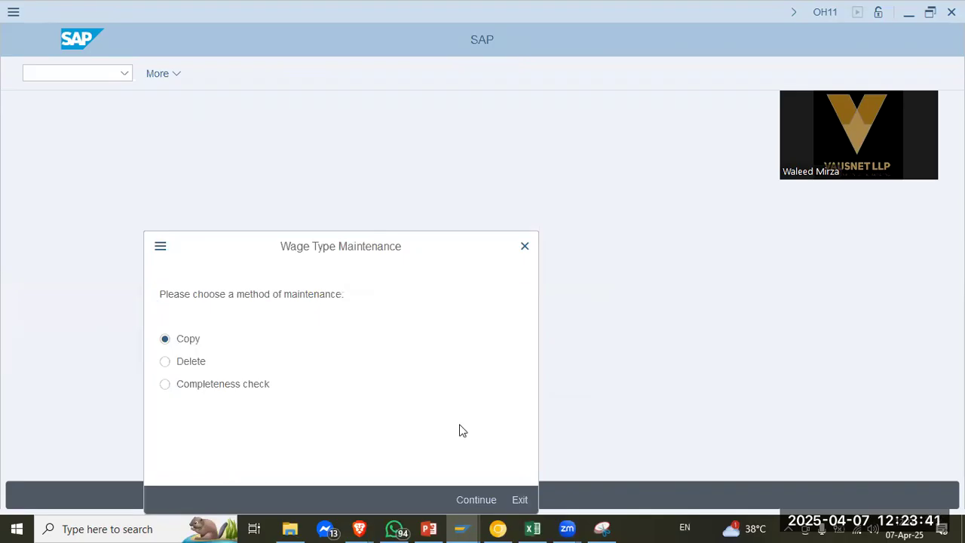
{"action": "key", "text": "alt+Tab"}
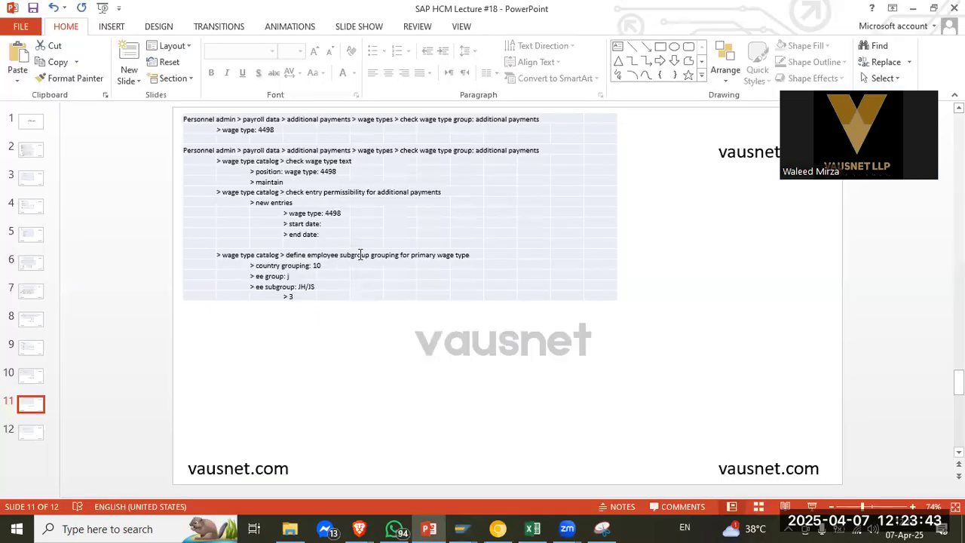
{"action": "key", "text": "alt+Tab"}
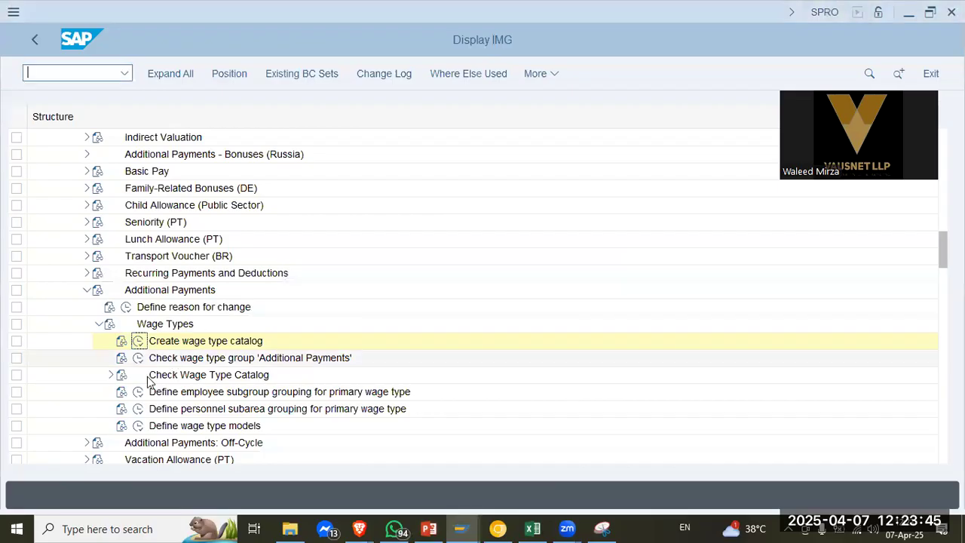
{"action": "key", "text": "alt+Tab"}
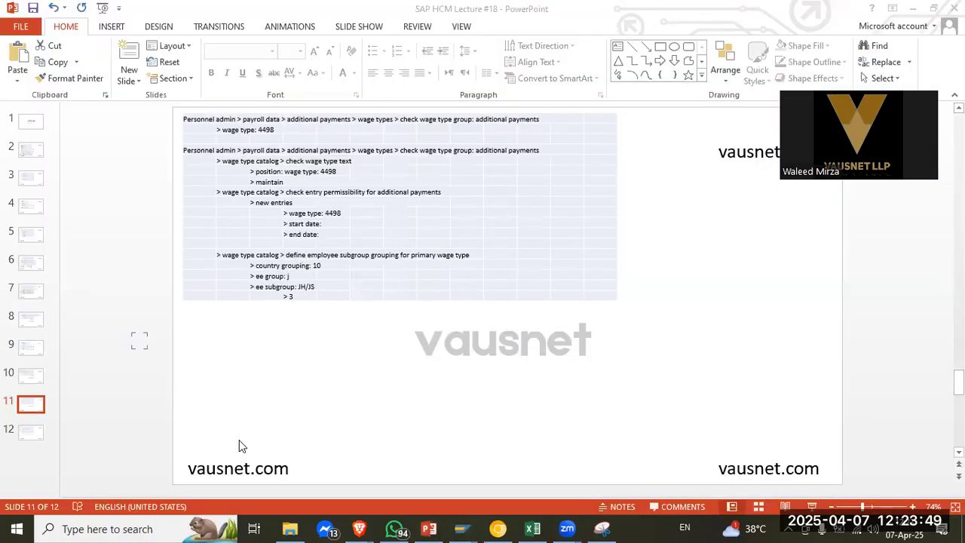
{"action": "key", "text": "alt+Tab"}
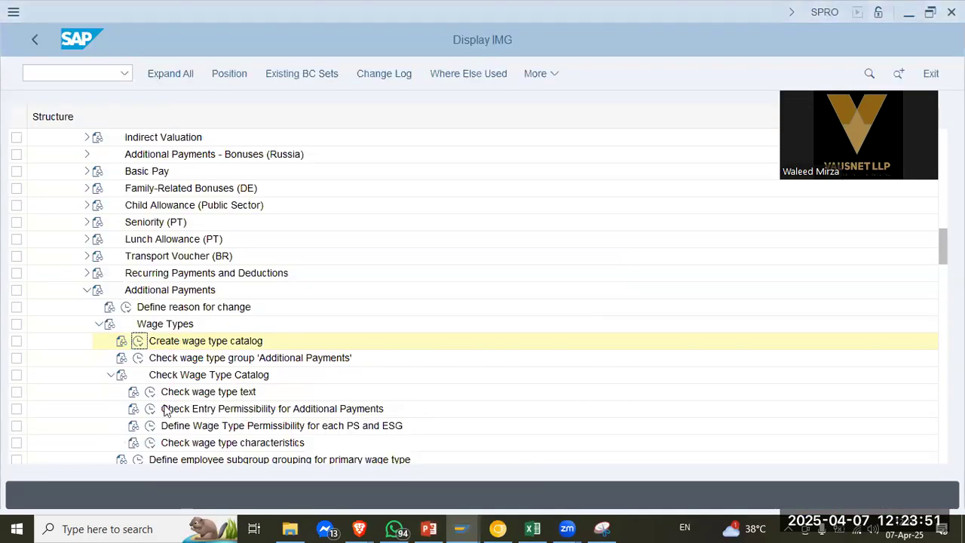
Collapse Check Wage Type Catalog, open employee subgroup grouping for primary wage type with country grouping 10, and position the list at EE group C
{"action": "left_click", "coordinate": [111, 374]}
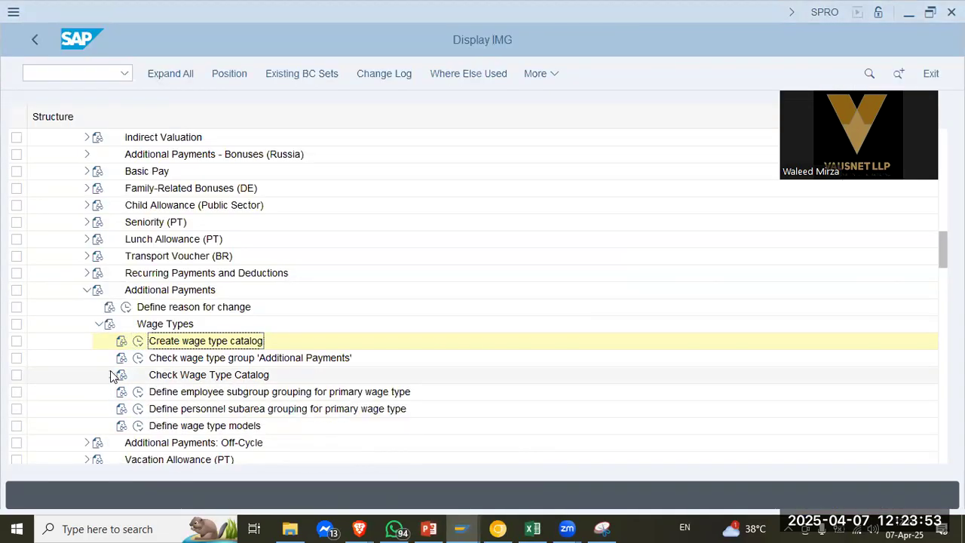
{"action": "left_click", "coordinate": [139, 393]}
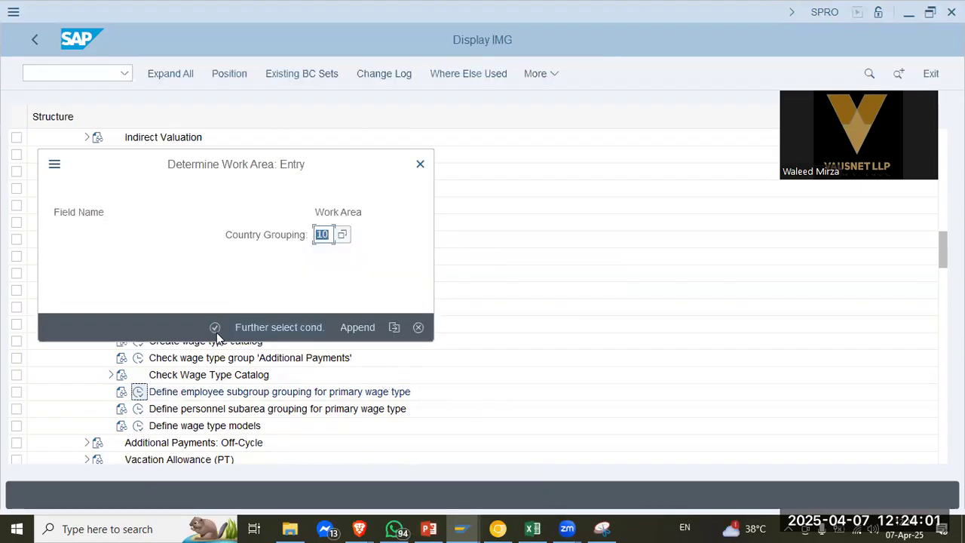
{"action": "left_click", "coordinate": [215, 327]}
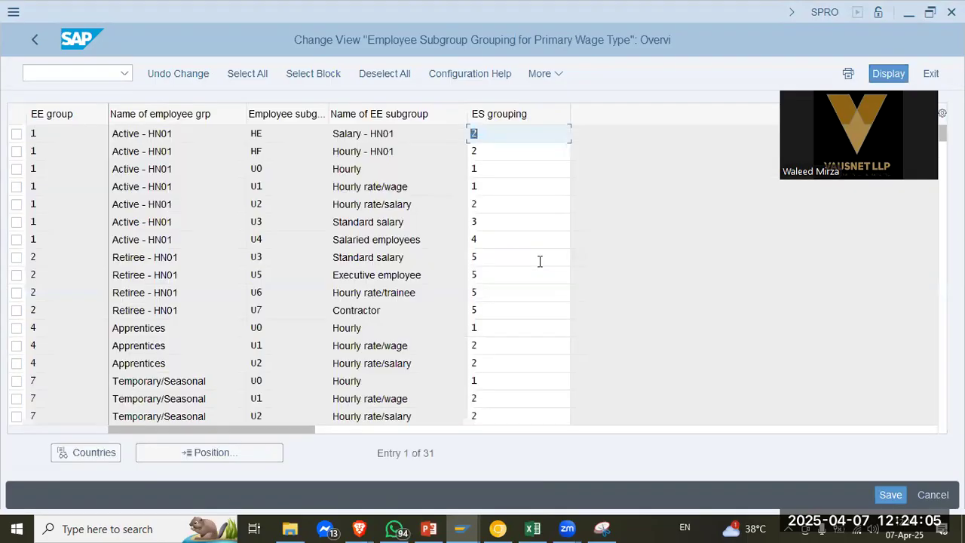
{"action": "left_click", "coordinate": [205, 450]}
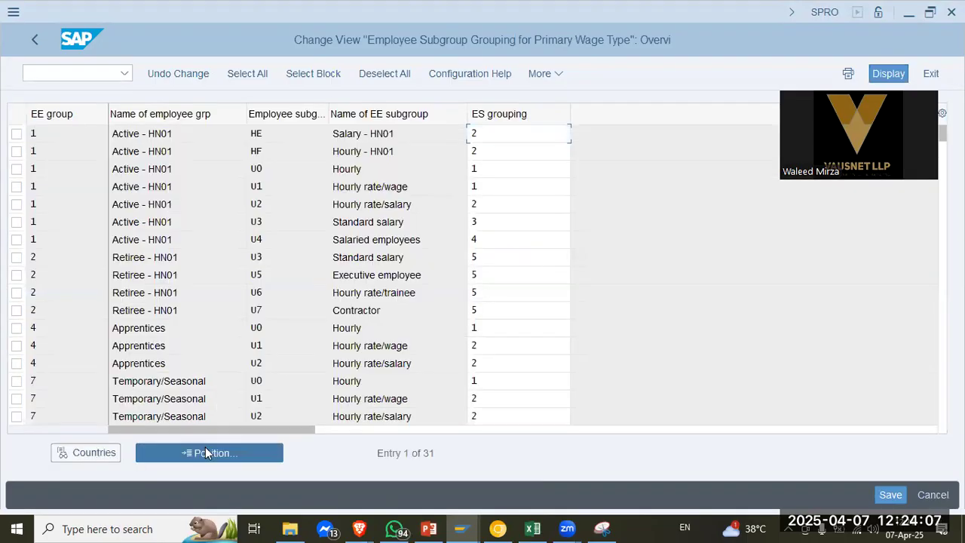
{"action": "type", "text": "c"}
{"action": "key", "text": "Return"}
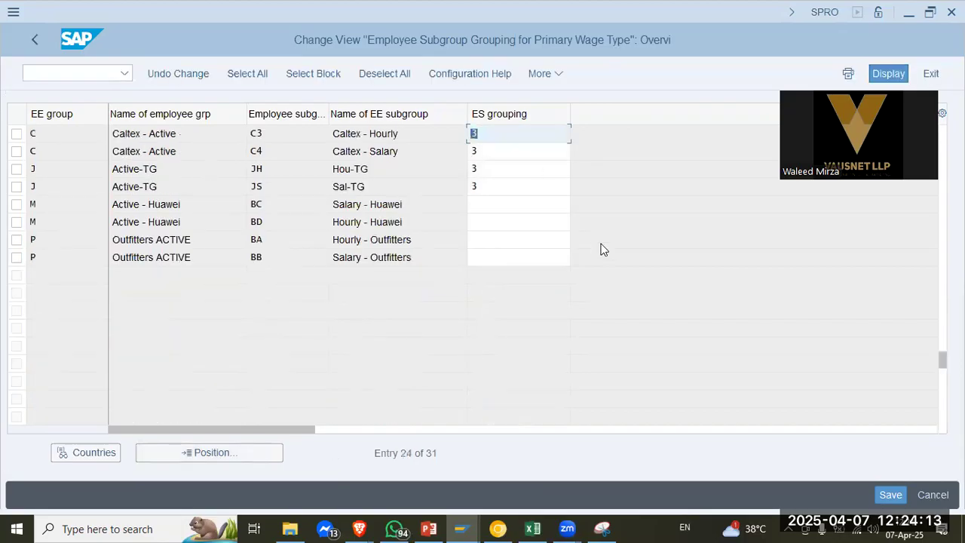
Capture the column headers and the C and J employee group rows of the ES grouping table with Snipping Tool
{"action": "left_click", "coordinate": [607, 528]}
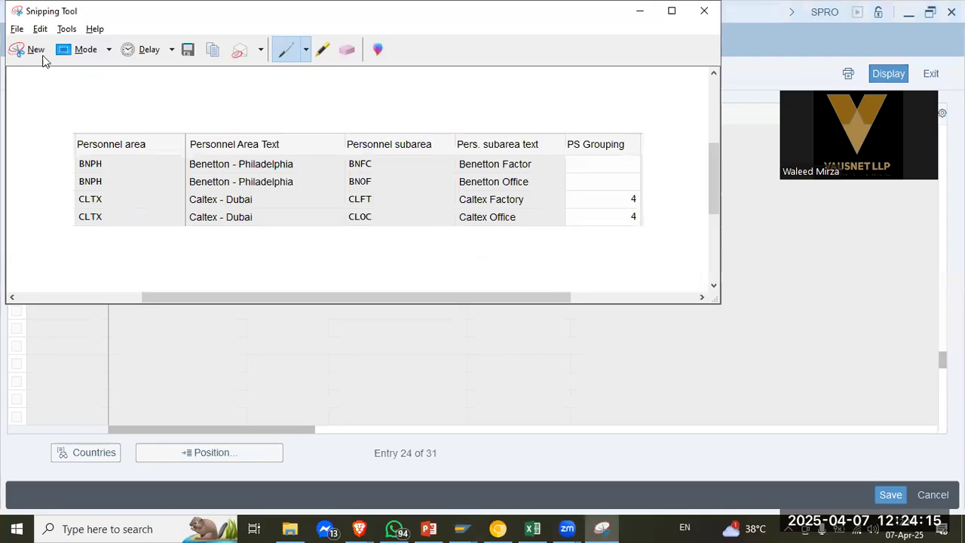
{"action": "left_click", "coordinate": [30, 49]}
{"action": "left_click_drag", "start_coordinate": [26, 102], "coordinate": [580, 196]}
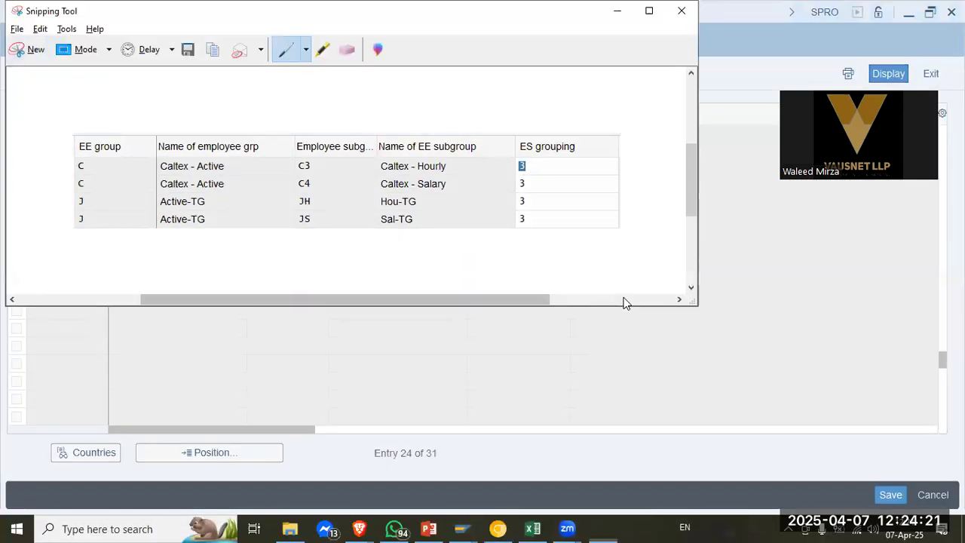
{"action": "left_click", "coordinate": [532, 528]}
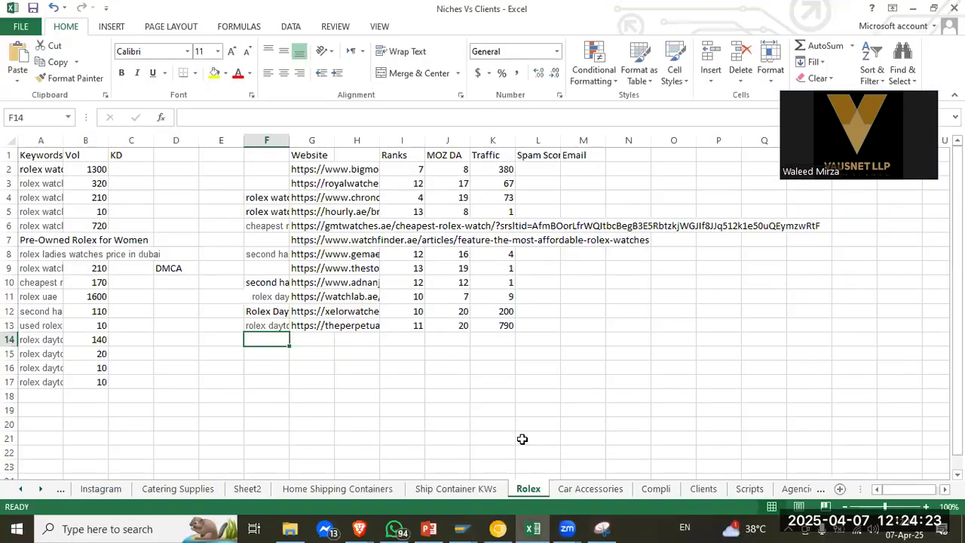
{"action": "left_click", "coordinate": [532, 527]}
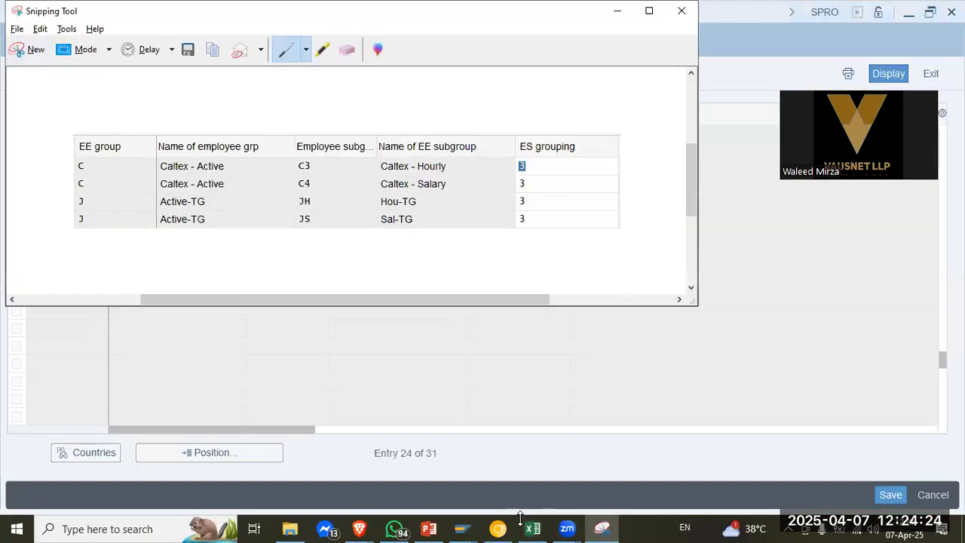
Paste the employee subgroup grouping capture into slide 11 in PowerPoint and place it directly below the notes table
{"action": "left_click", "coordinate": [429, 528]}
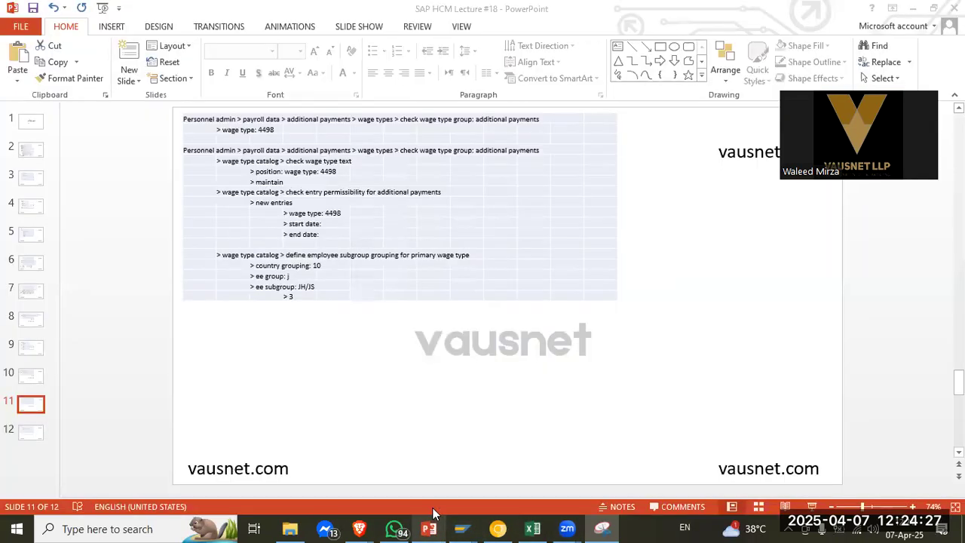
{"action": "key", "text": "ctrl+v"}
{"action": "left_click_drag", "start_coordinate": [347, 319], "coordinate": [241, 354]}
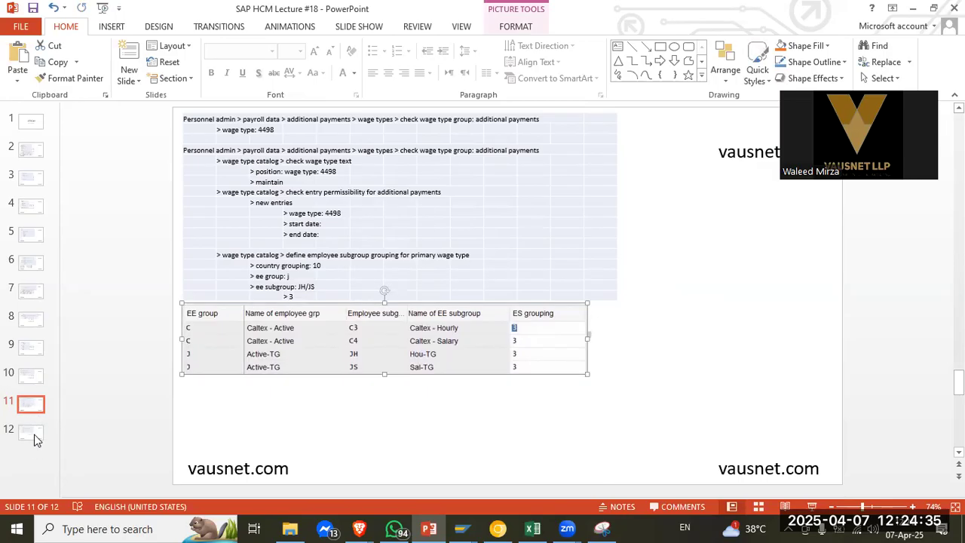
Return to SAP, leave the employee subgroup grouping view, and open Define personnel subarea grouping for primary wage type
{"action": "key", "text": "alt+Tab"}
{"action": "key", "text": "alt+Tab"}
{"action": "key", "text": "alt+Tab"}
{"action": "key", "text": "alt+Tab"}
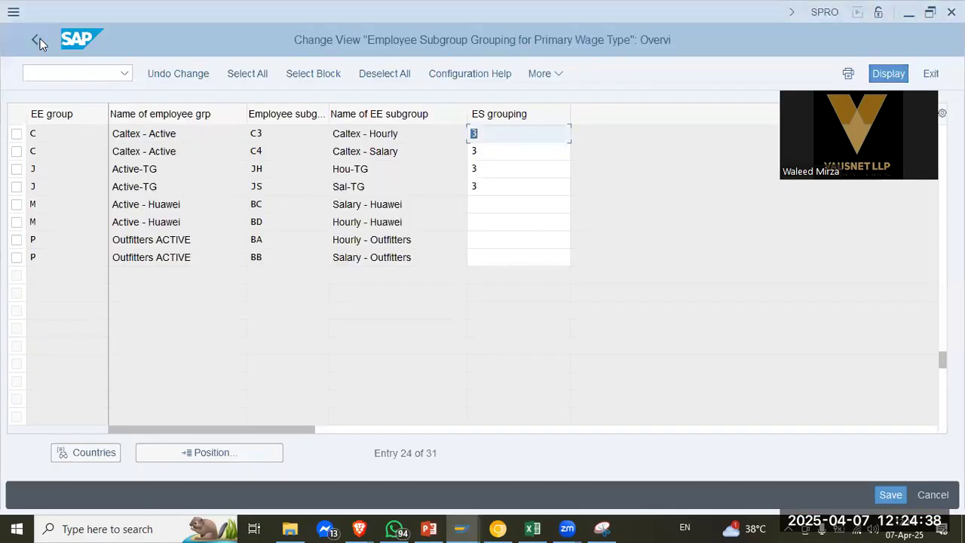
{"action": "left_click", "coordinate": [40, 40]}
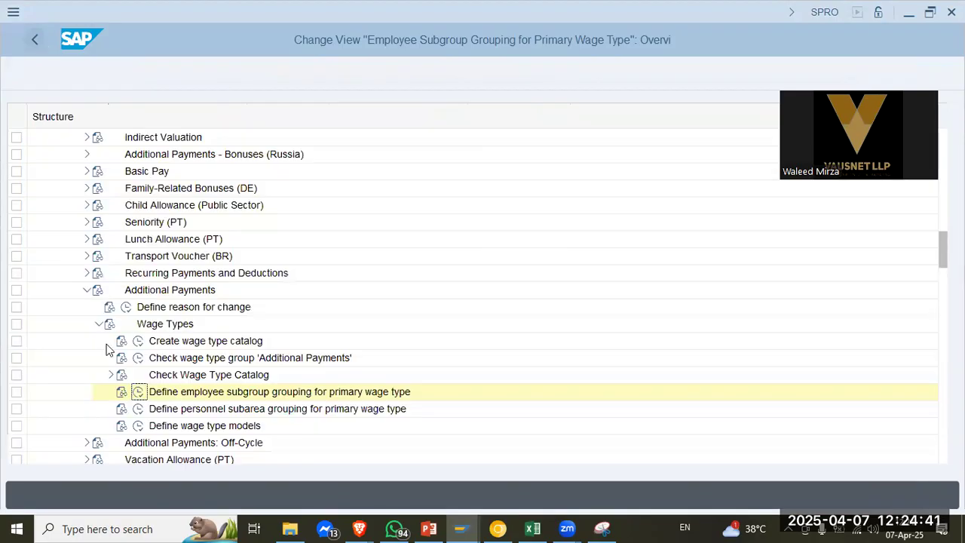
{"action": "left_click", "coordinate": [344, 407]}
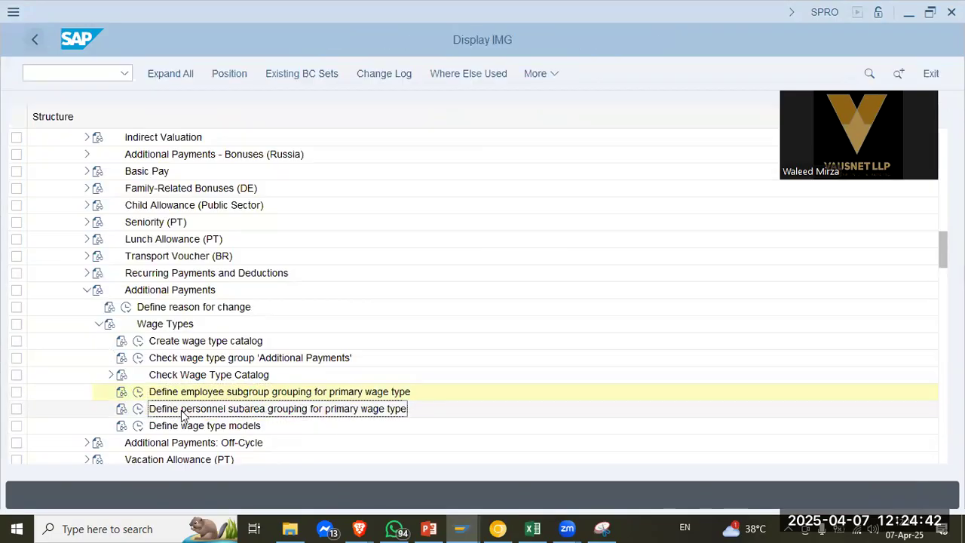
{"action": "left_click", "coordinate": [138, 409]}
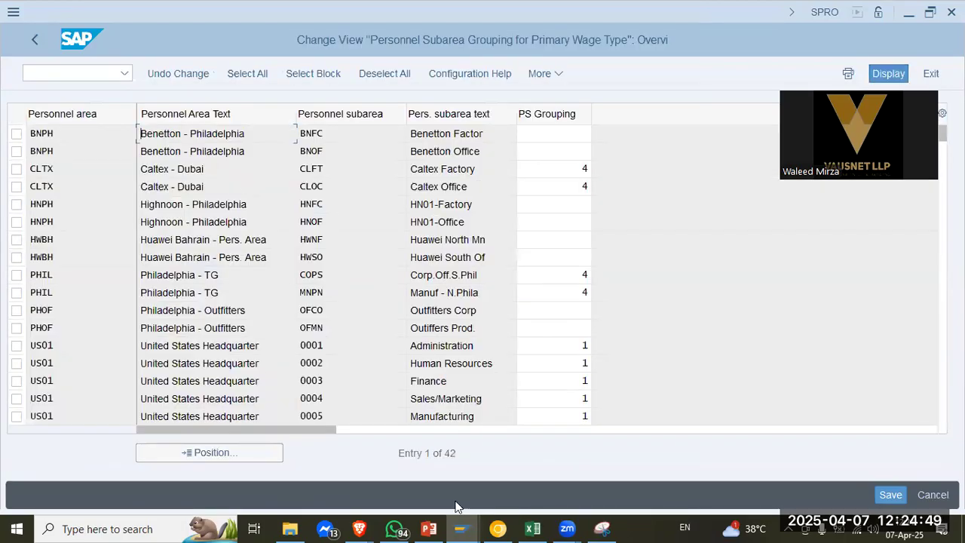
Capture the column headers and the BNPH and CLTX rows of the PS Grouping table with Snipping Tool
{"action": "left_click", "coordinate": [602, 528]}
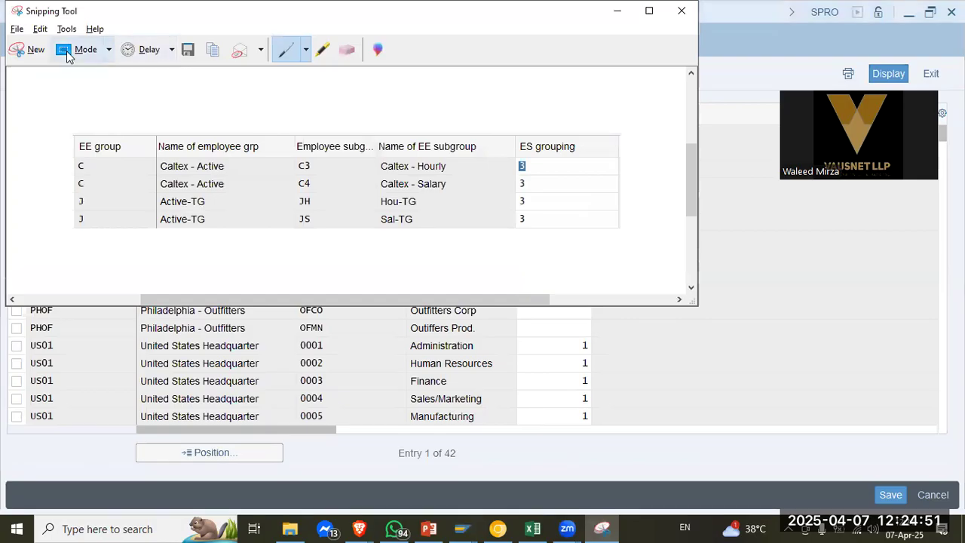
{"action": "left_click", "coordinate": [25, 49]}
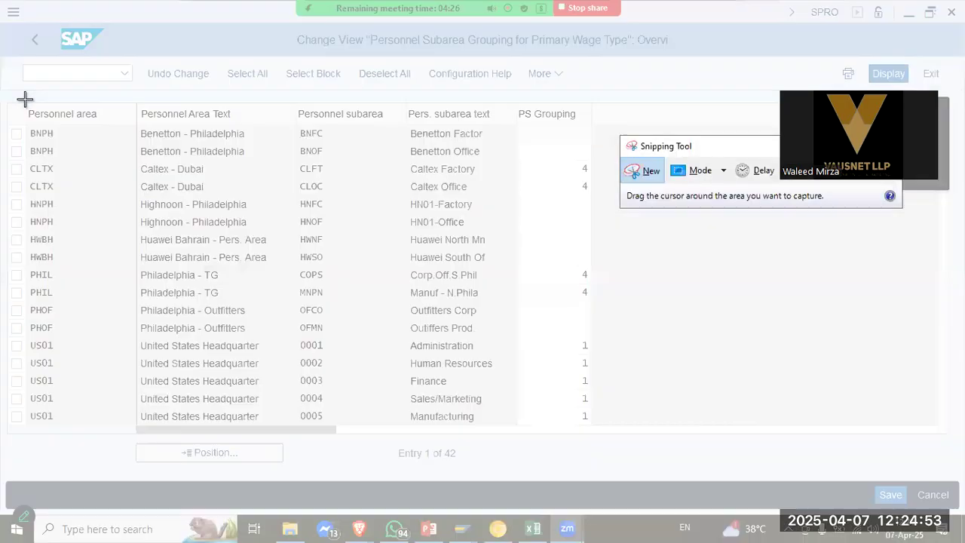
{"action": "left_click_drag", "start_coordinate": [26, 100], "coordinate": [592, 192]}
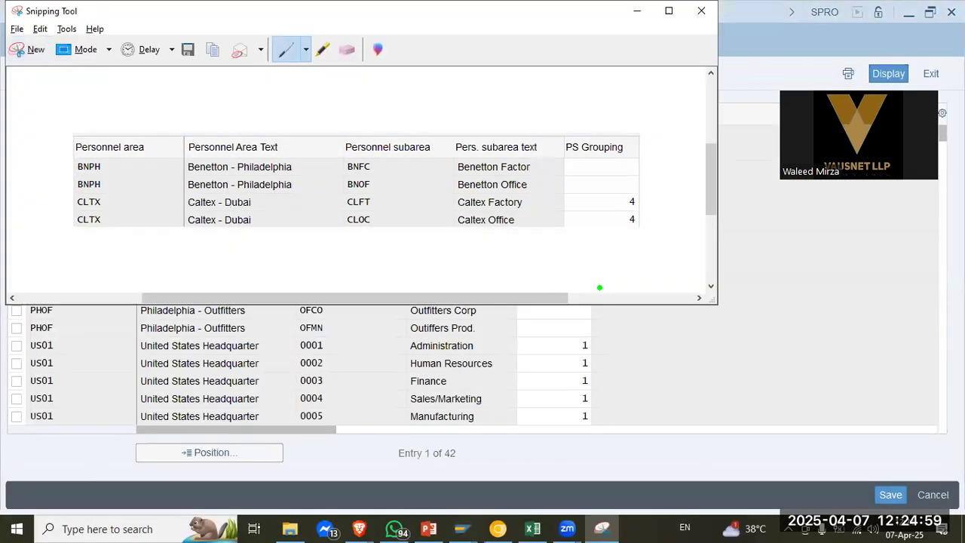
{"action": "key", "text": "alt+Tab"}
{"action": "key", "text": "alt+Tab"}
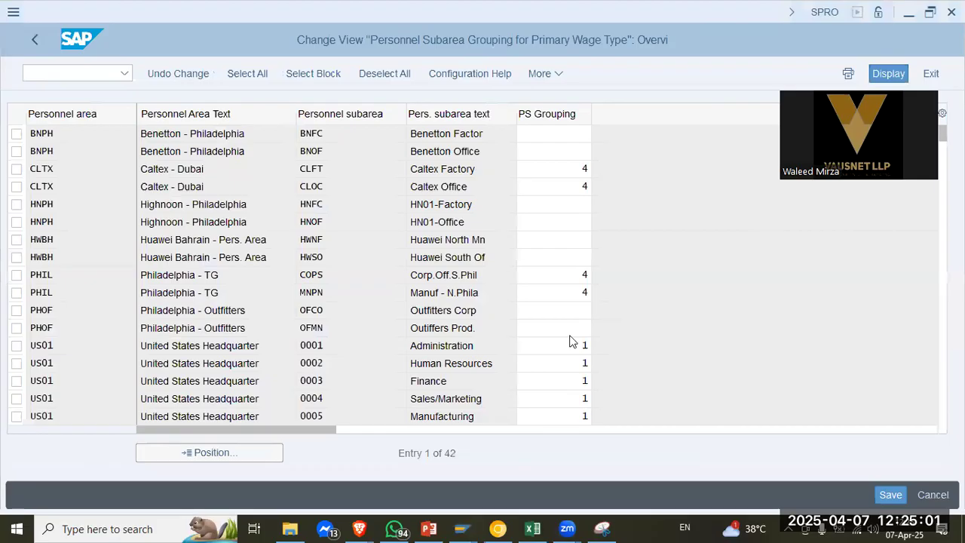
Paste the personnel subarea grouping capture into slide 11 in PowerPoint and move it to the lower part of the slide
{"action": "key", "text": "alt+Tab"}
{"action": "key", "text": "alt+Tab"}
{"action": "key", "text": "alt+Tab"}
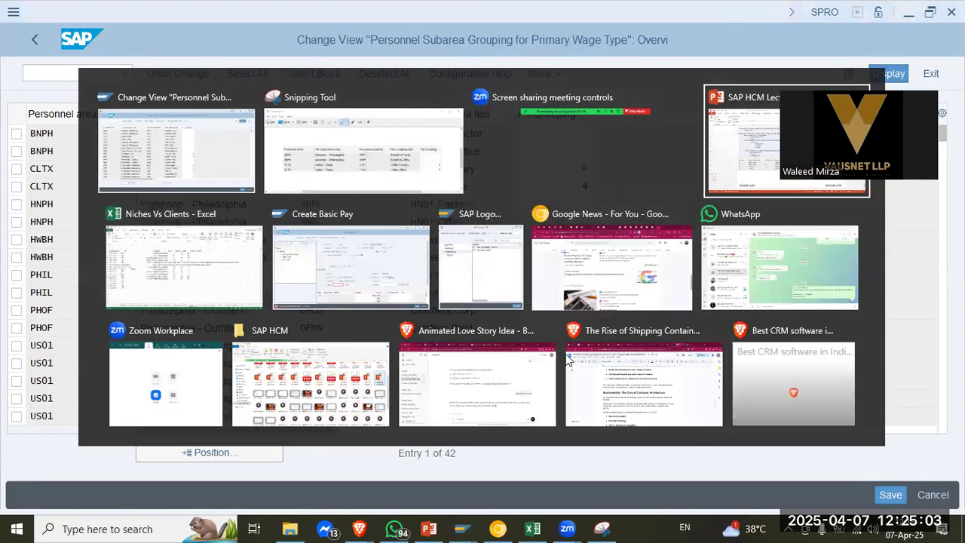
{"action": "key", "text": "ctrl+v"}
{"action": "left_click_drag", "start_coordinate": [555, 300], "coordinate": [440, 414]}
Check slide 12 in PowerPoint, and return from the personnel subarea grouping view in SAP to the IMG structure
{"action": "left_click", "coordinate": [39, 436]}
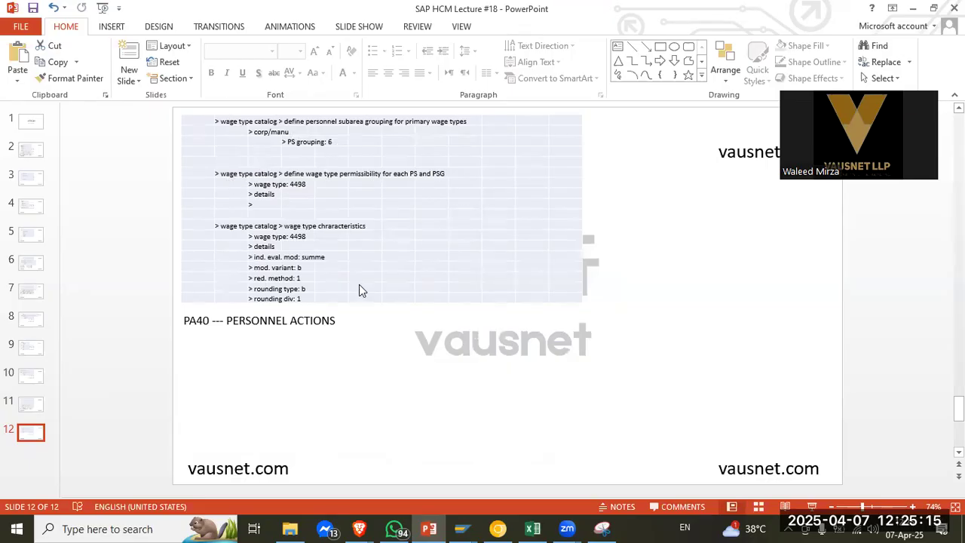
{"action": "key", "text": "alt+Tab"}
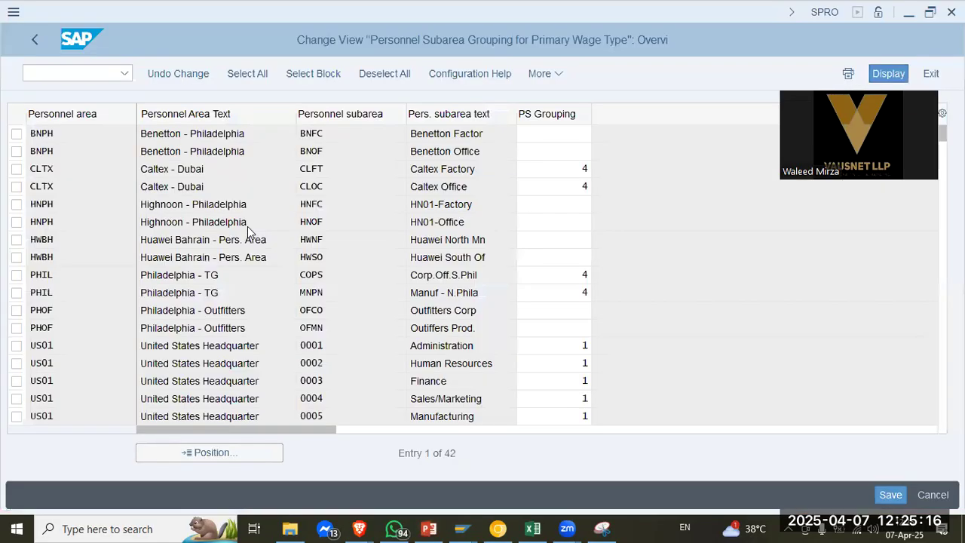
{"action": "left_click", "coordinate": [33, 32]}
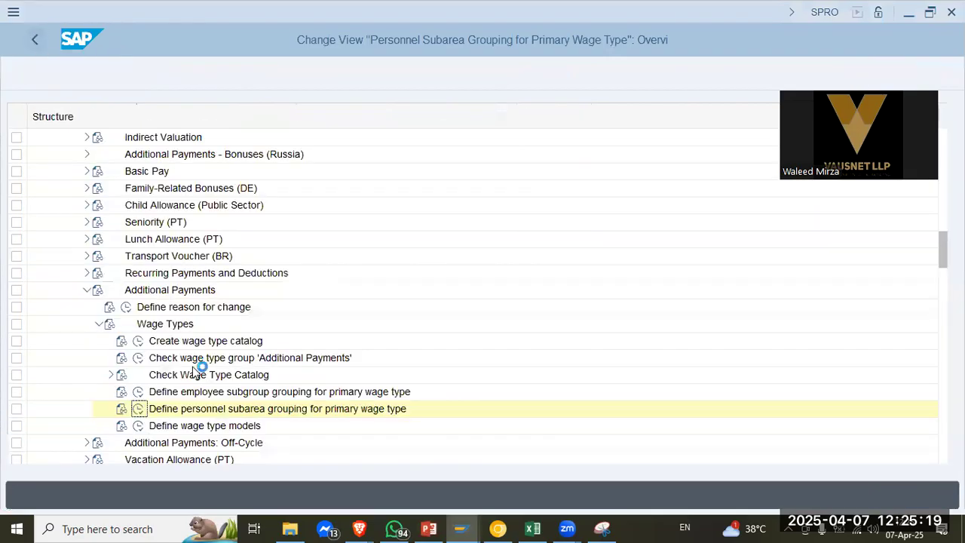
Expand Check Wage Type Catalog under Additional Payments and open Define Wage Type Permissibility for each PS and ESG
{"action": "left_click", "coordinate": [111, 375]}
{"action": "left_click", "coordinate": [224, 412]}
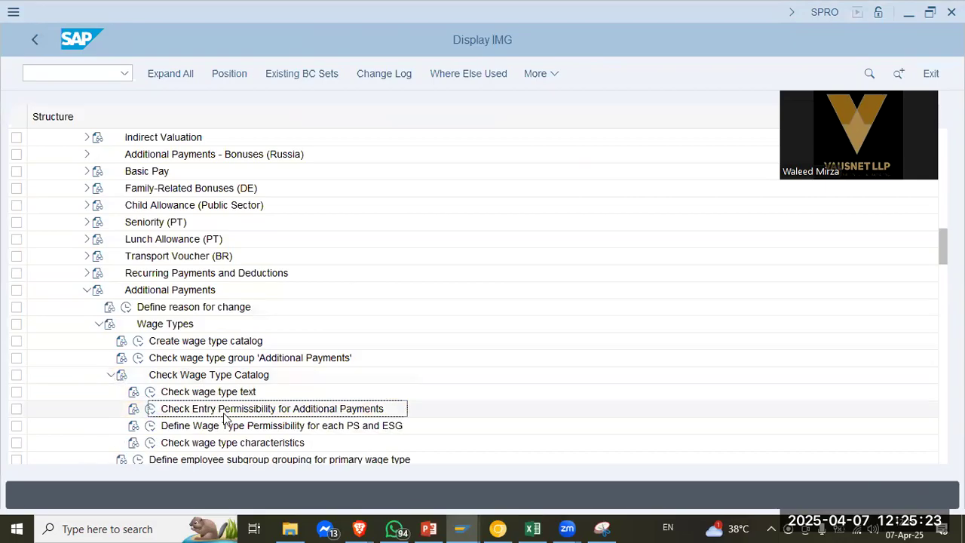
{"action": "left_click", "coordinate": [150, 426]}
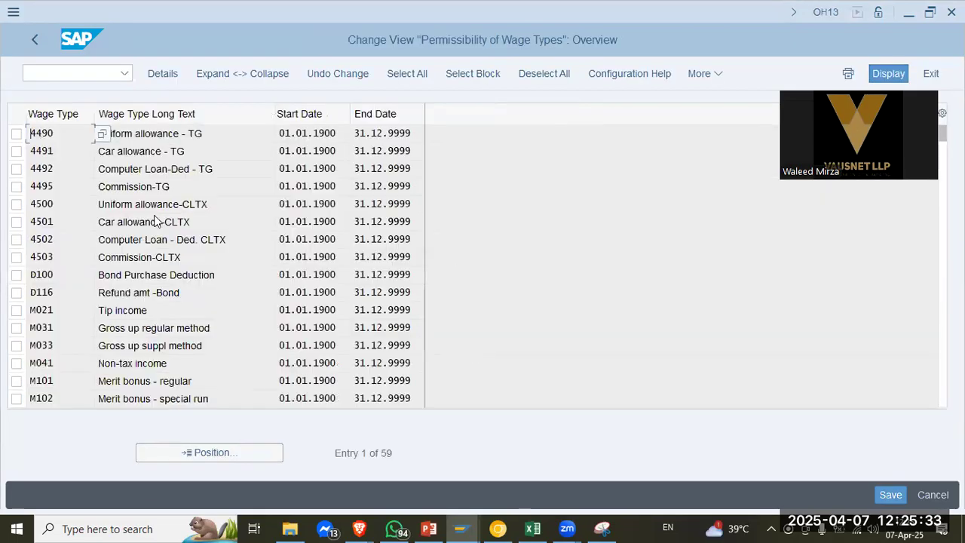
Examine the EE subgroup and personnel subarea permissibility details of wage type 4501 Car allowance-CLTX, including the possible personnel subarea permissibility values
{"action": "left_click", "coordinate": [212, 204]}
{"action": "left_click", "coordinate": [67, 255]}
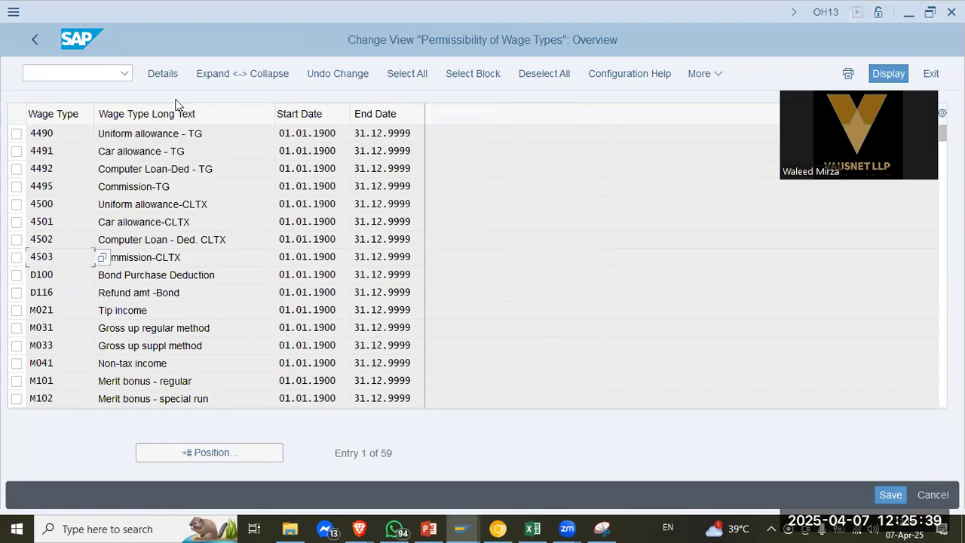
{"action": "key", "text": "F3"}
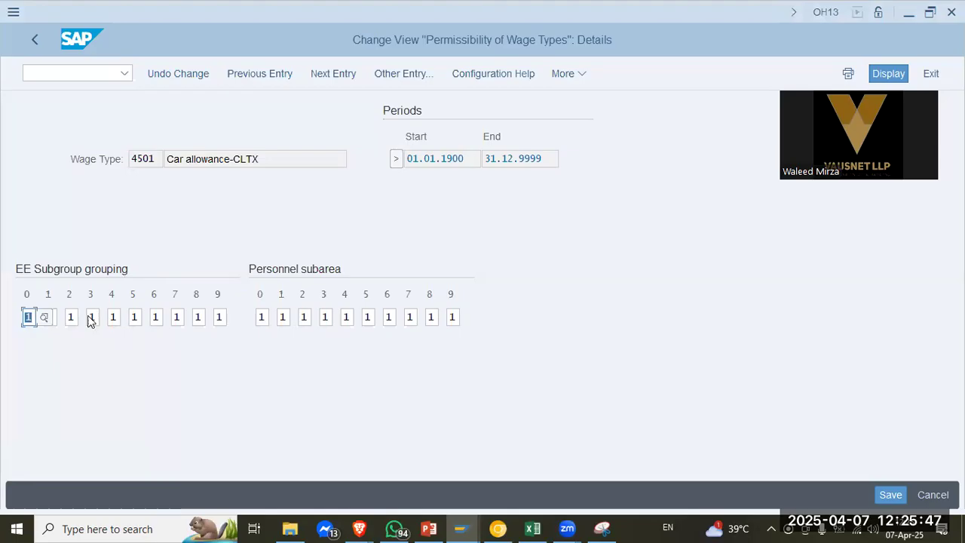
{"action": "left_click", "coordinate": [115, 316]}
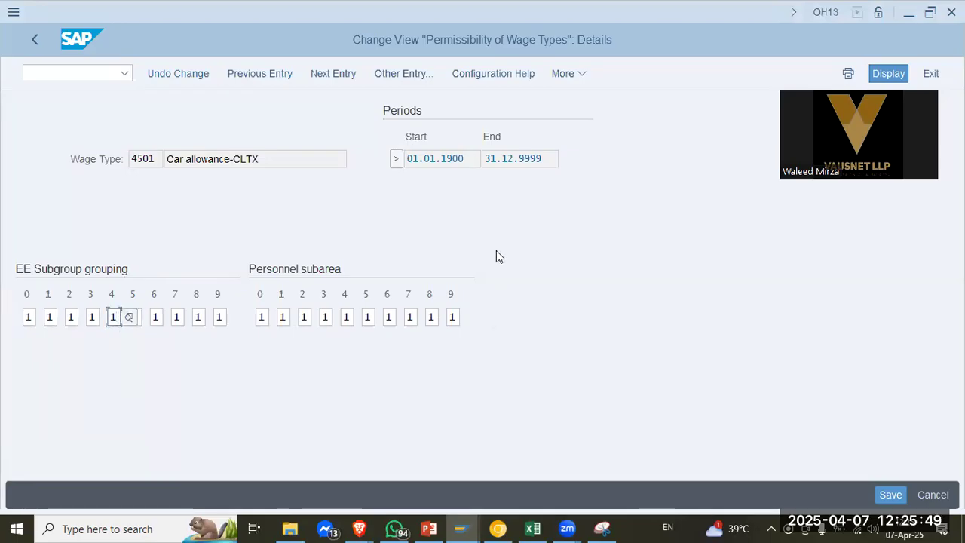
{"action": "left_click", "coordinate": [430, 316]}
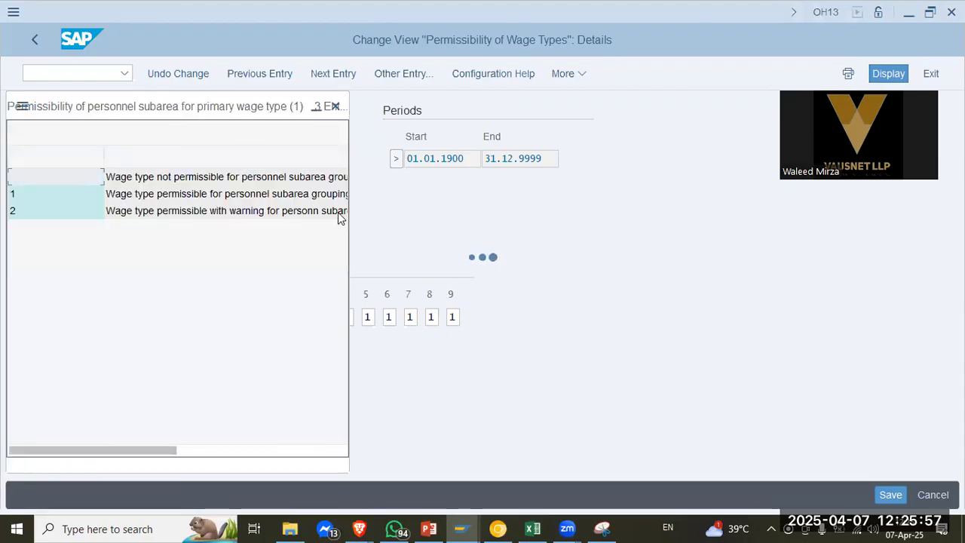
{"action": "left_click", "coordinate": [238, 194]}
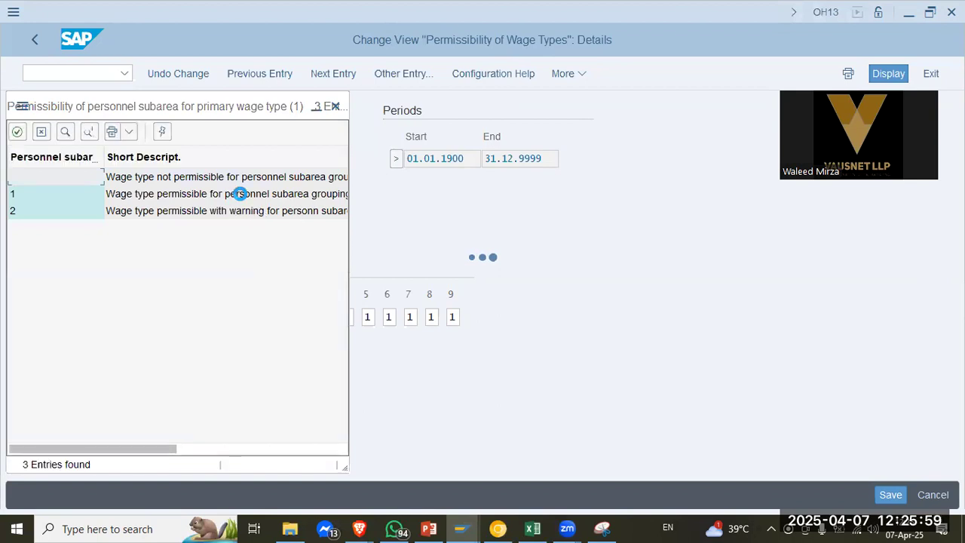
{"action": "left_click", "coordinate": [336, 106]}
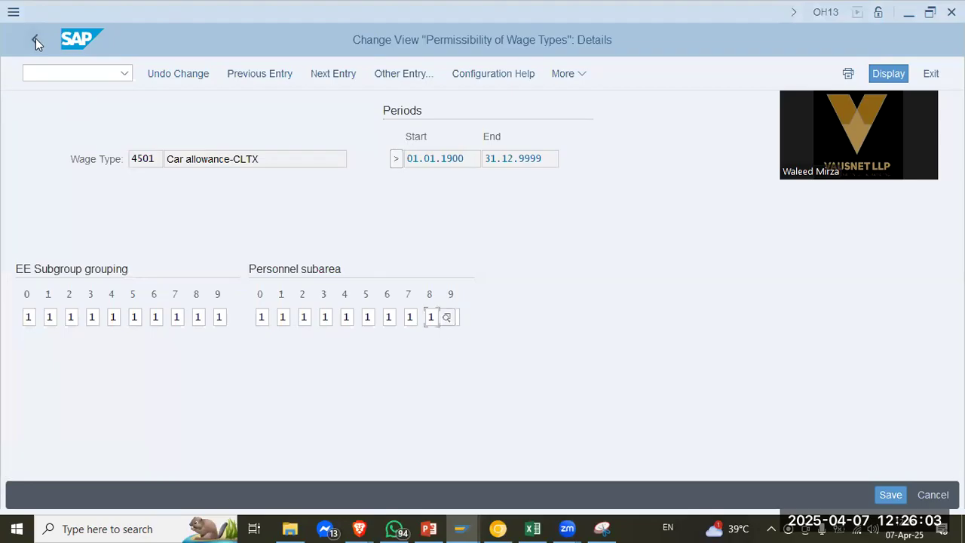
Check slide 12 in PowerPoint, and open the wage type characteristics details of 4503 Commission-CLTX in SAP
{"action": "key", "text": "alt+Tab"}
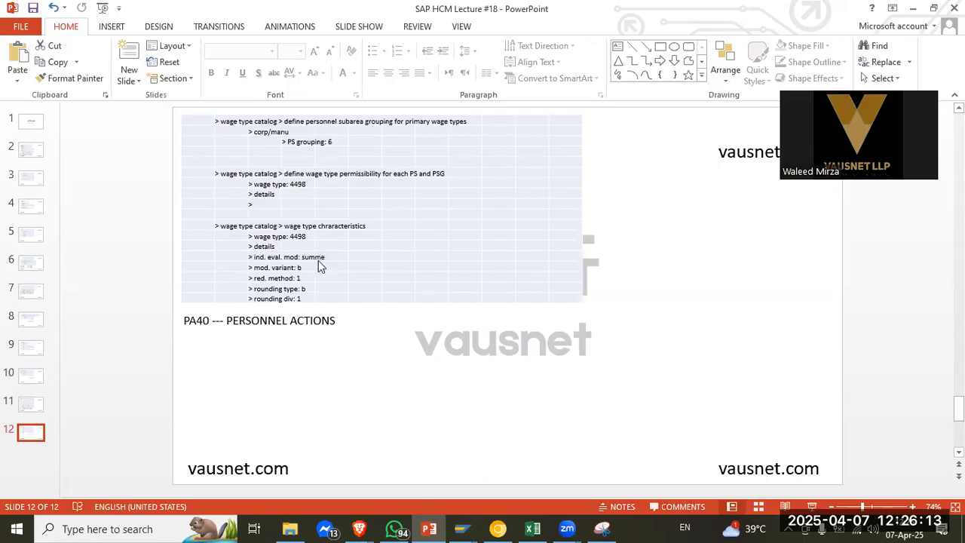
{"action": "key", "text": "alt+Tab"}
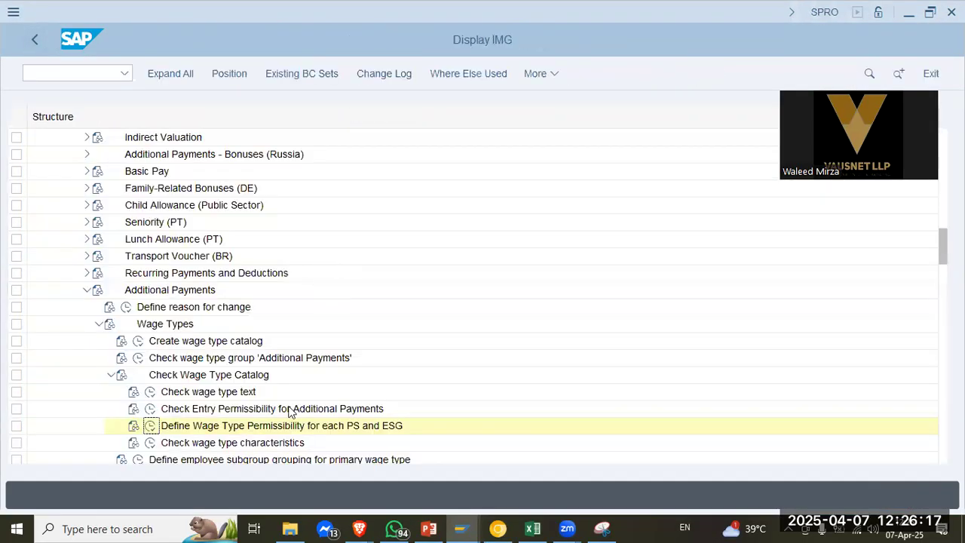
{"action": "scroll", "coordinate": [278, 373], "scroll_direction": "down", "scroll_amount": 4}
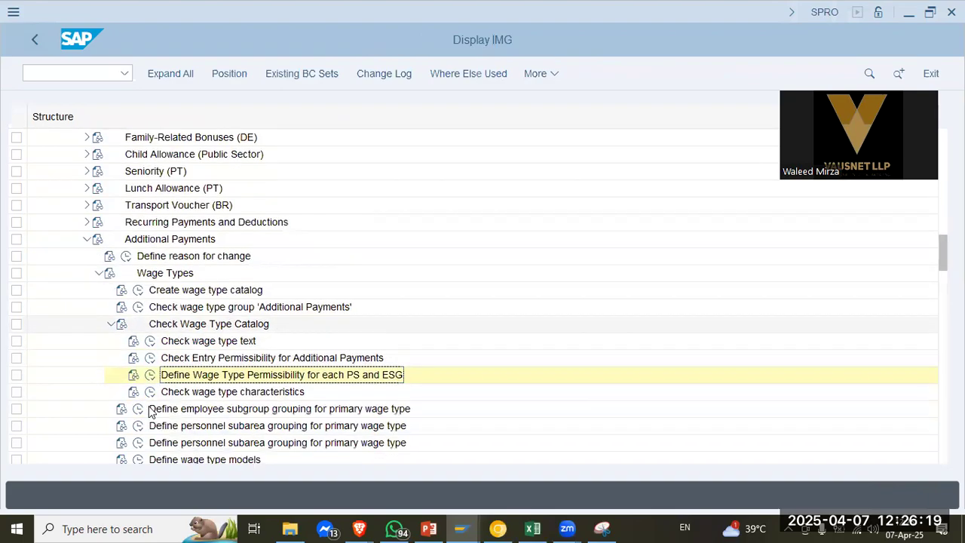
{"action": "left_click", "coordinate": [151, 375]}
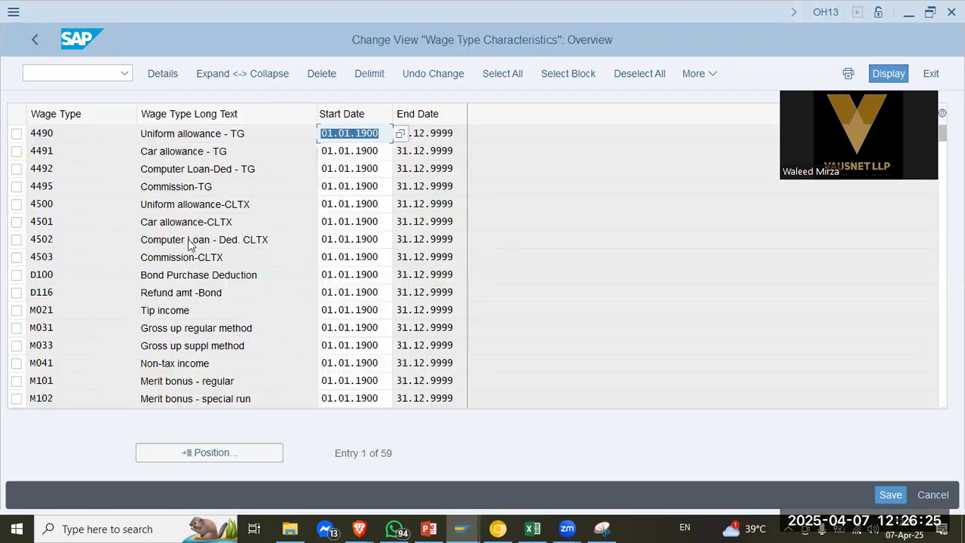
{"action": "left_click", "coordinate": [194, 257]}
{"action": "double_click", "coordinate": [236, 259]}
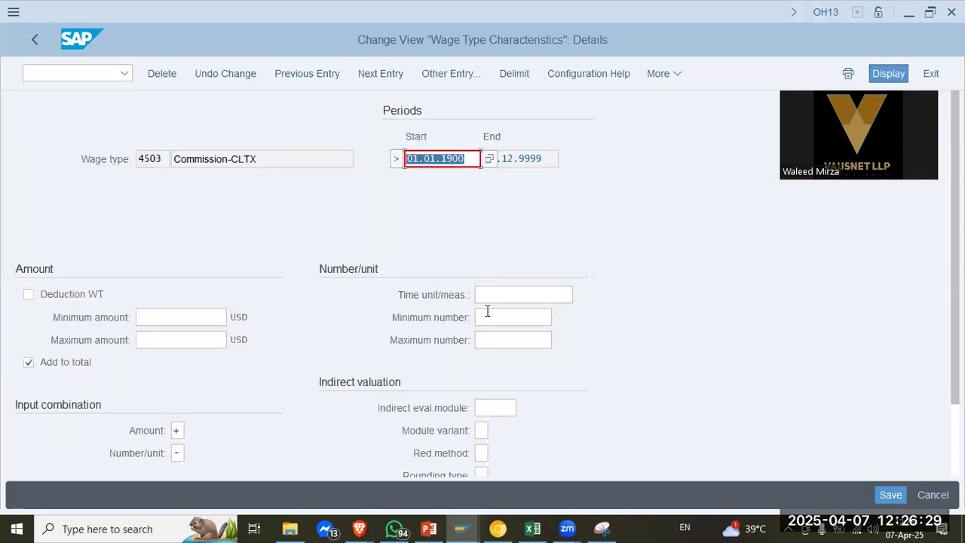
Set 4503's indirect valuation to module summe, variant B, reduction method 1, rounding type b and rounding divisor 1, and save it to the proposed customizing request
{"action": "left_click", "coordinate": [502, 407]}
{"action": "type", "text": "s"}
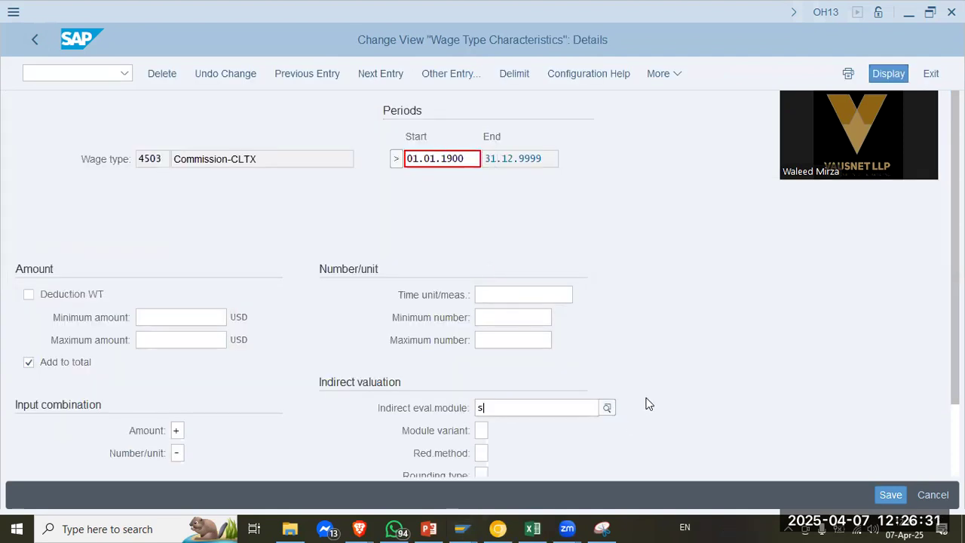
{"action": "type", "text": "umme"}
{"action": "key", "text": "Tab"}
{"action": "type", "text": "b"}
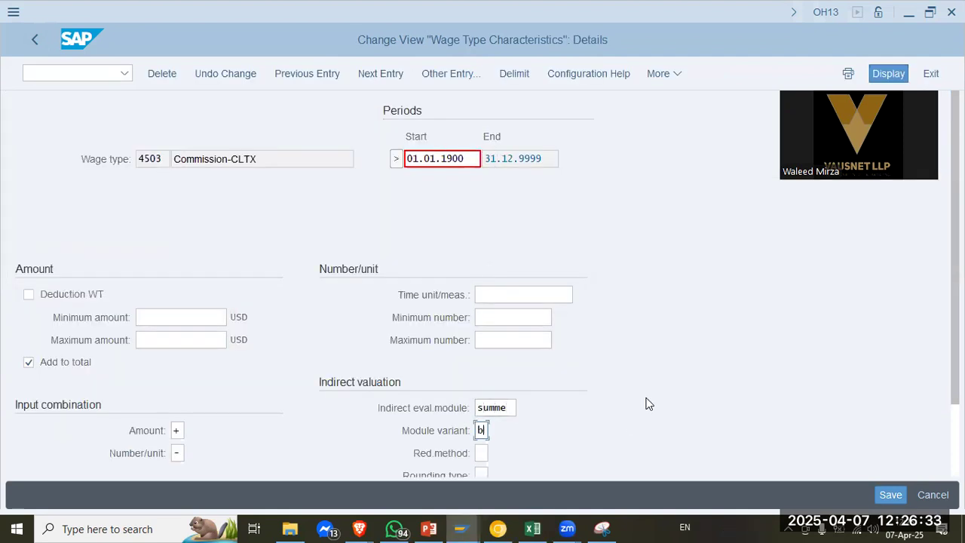
{"action": "key", "text": "Tab"}
{"action": "type", "text": "1"}
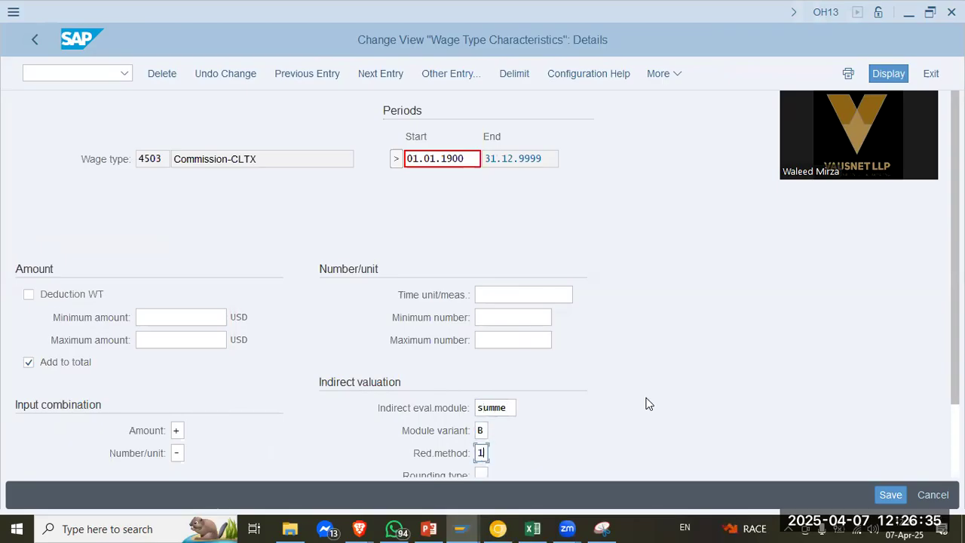
{"action": "key", "text": "Tab"}
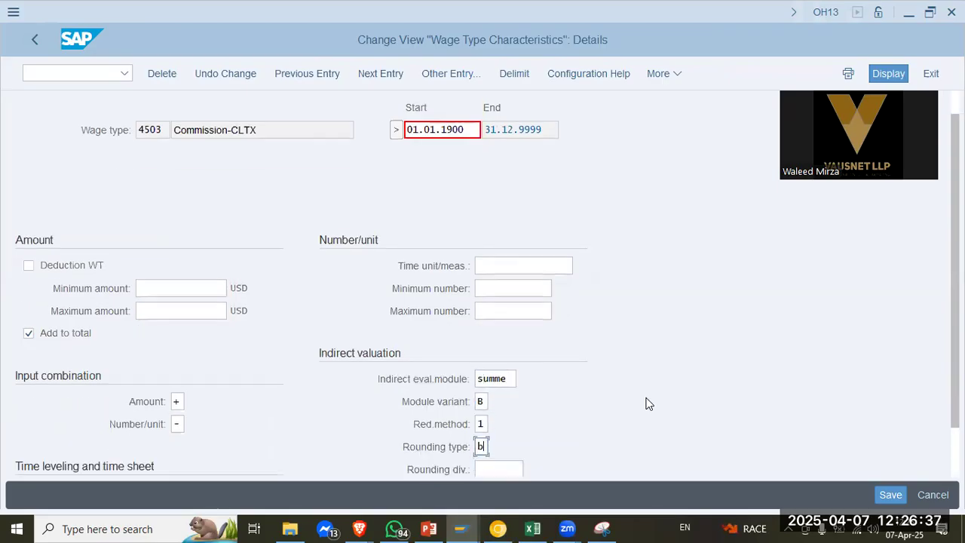
{"action": "scroll", "coordinate": [646, 404], "scroll_direction": "down", "scroll_amount": 2}
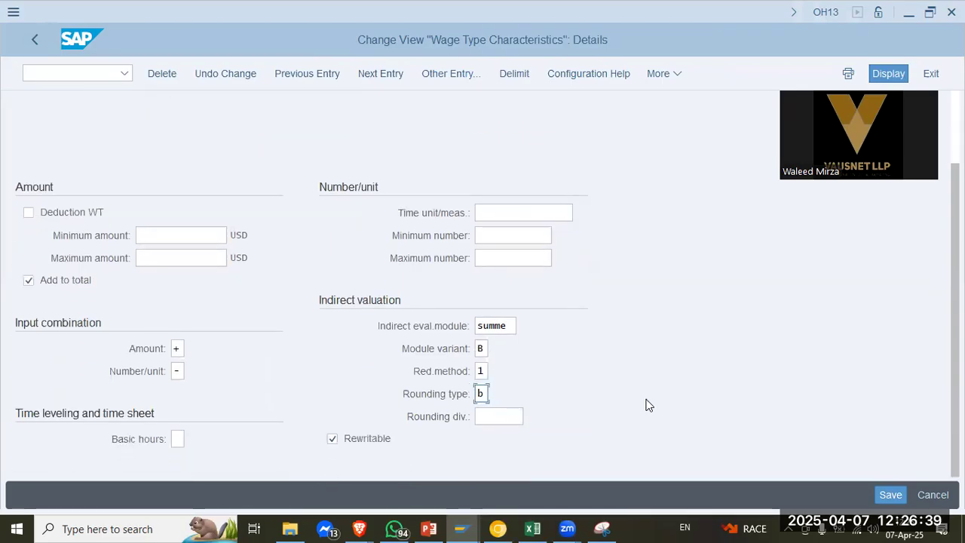
{"action": "left_click", "coordinate": [512, 414]}
{"action": "type", "text": "1"}
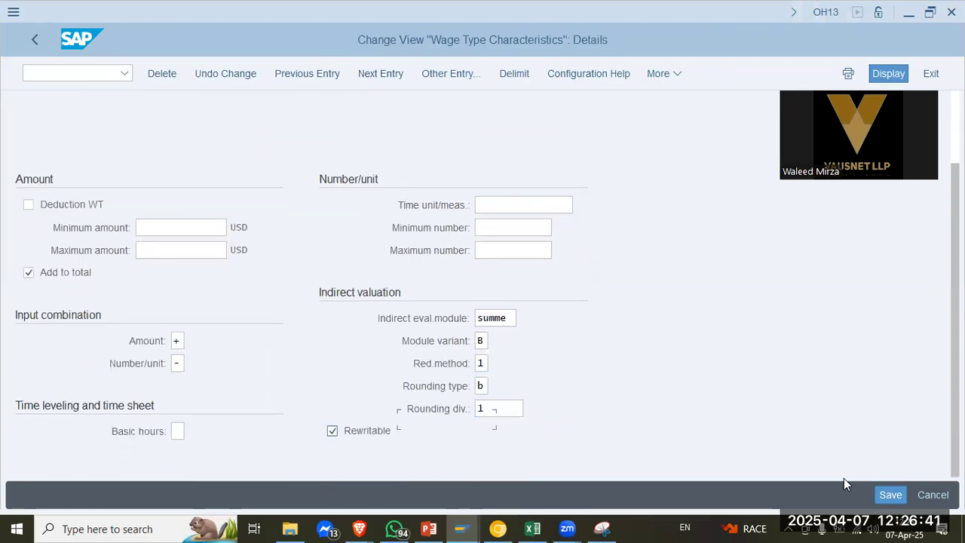
{"action": "left_click", "coordinate": [890, 495]}
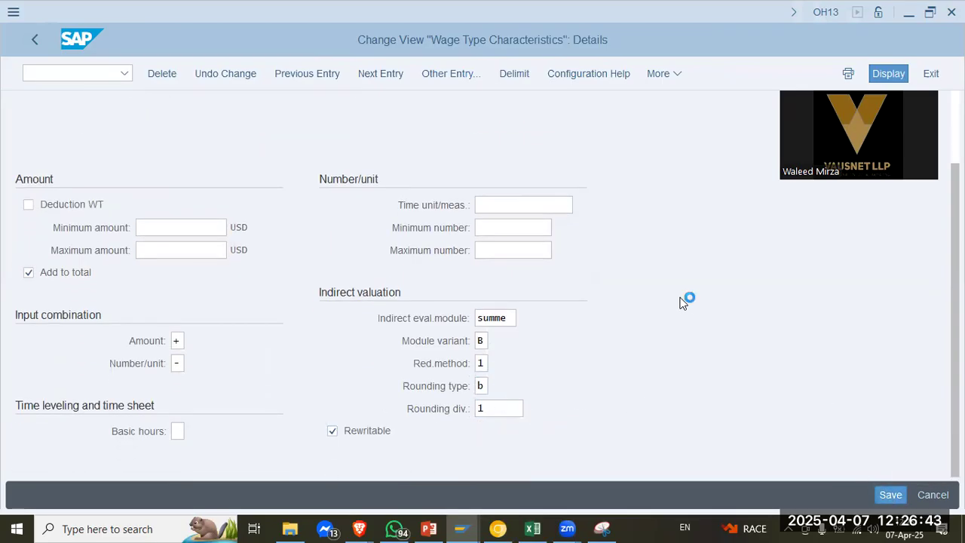
{"action": "left_click", "coordinate": [320, 329]}
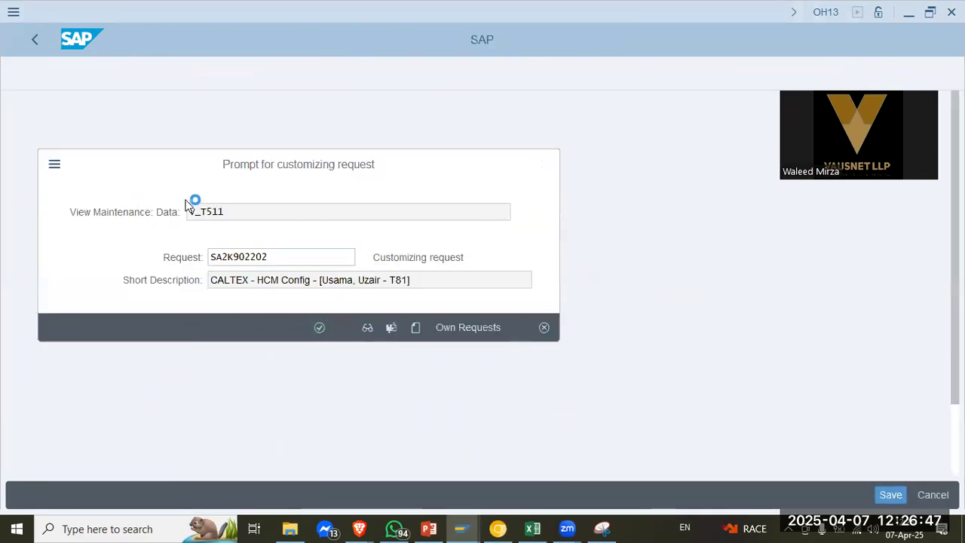